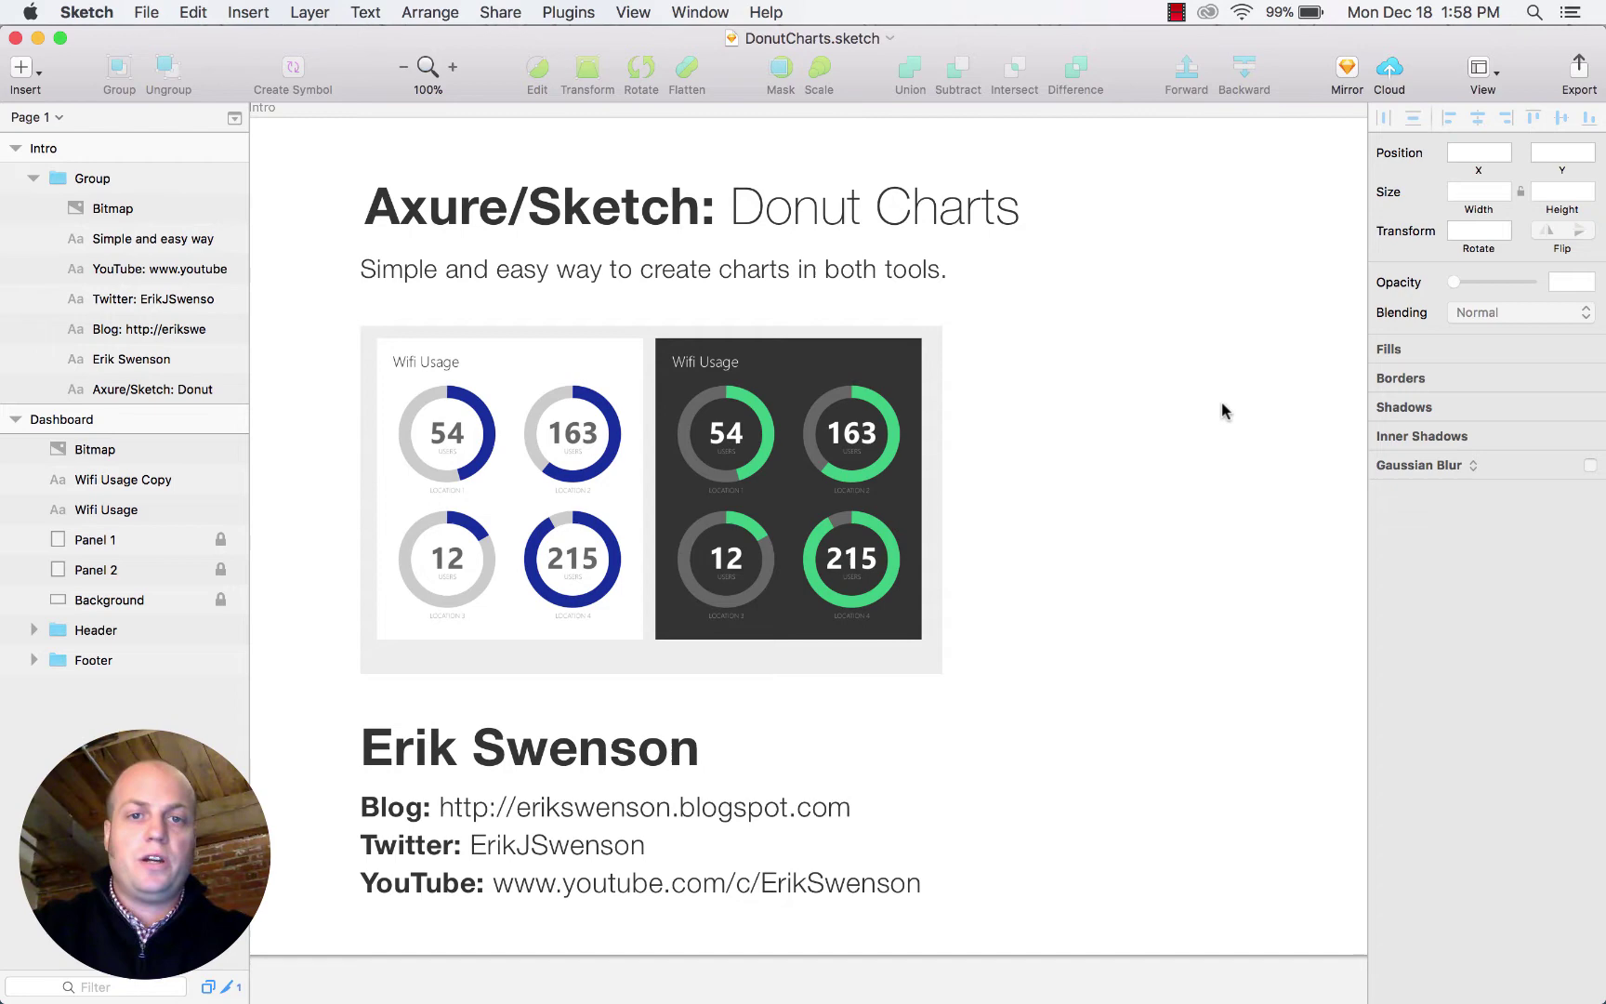
# Leave the DonutCharts.sketch intro page with Cmd+Tab.
pyautogui.press('super+Tab')
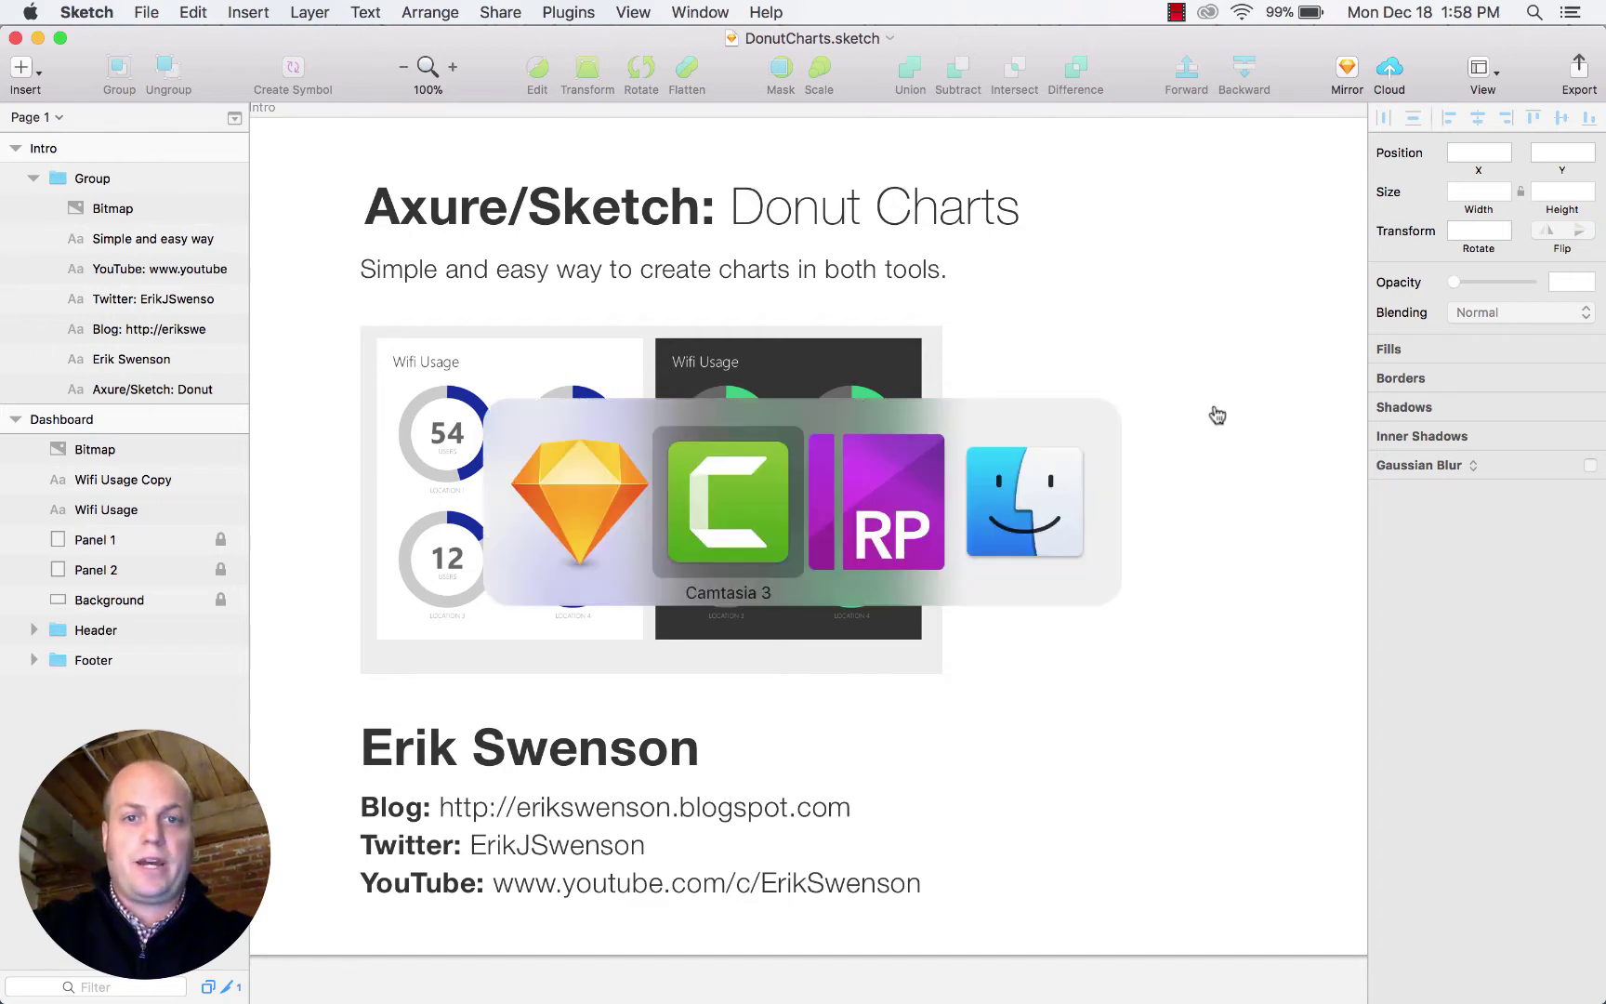
# Bring Axure to the front and inspect the light and dark charts on the Donut Chart (Complete) page.
pyautogui.press('super+Tab')
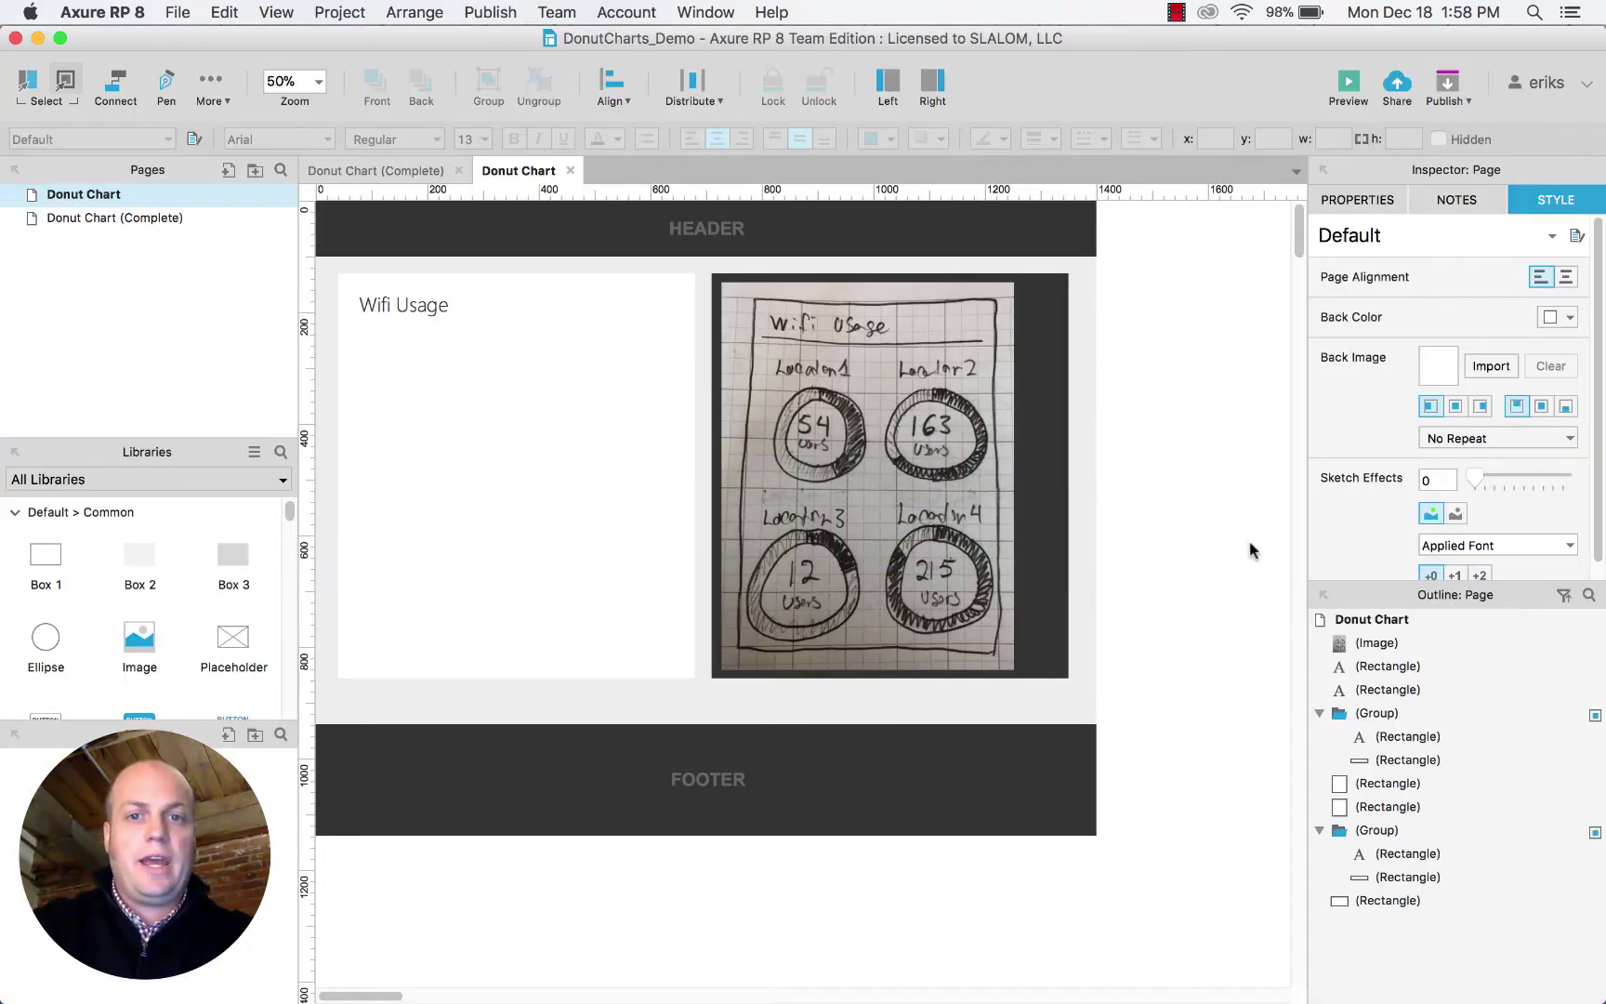
pyautogui.click(100, 217)
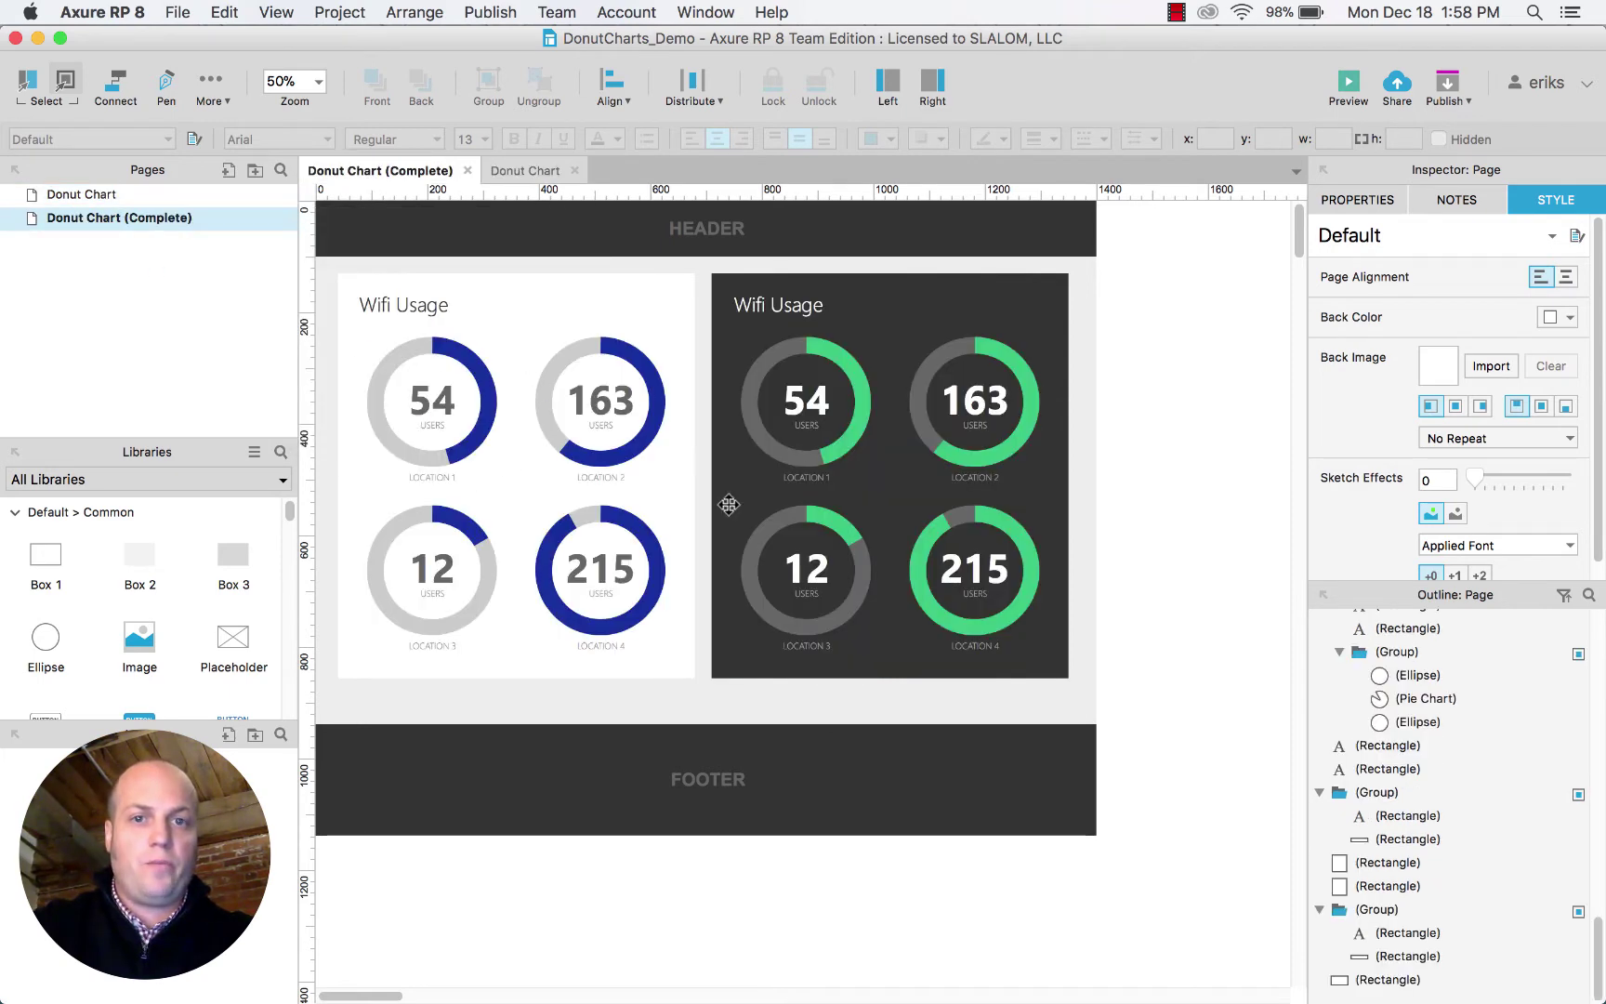
pyautogui.scroll(5, 400, 414)
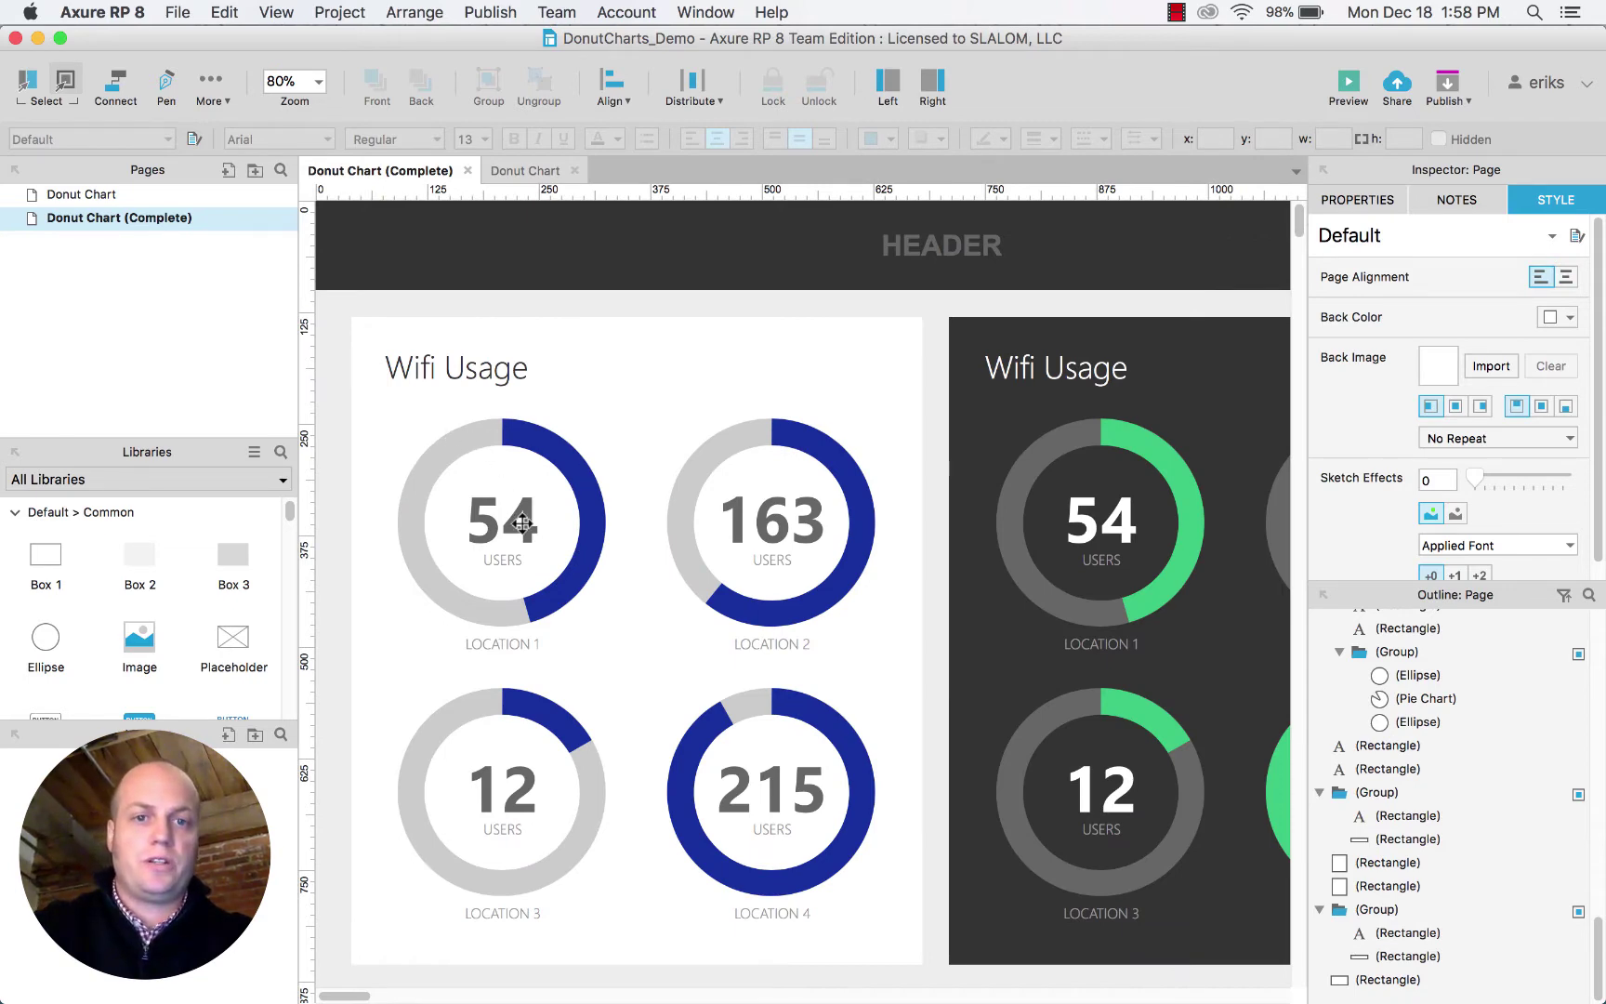
pyautogui.scroll(-3, 522, 523)
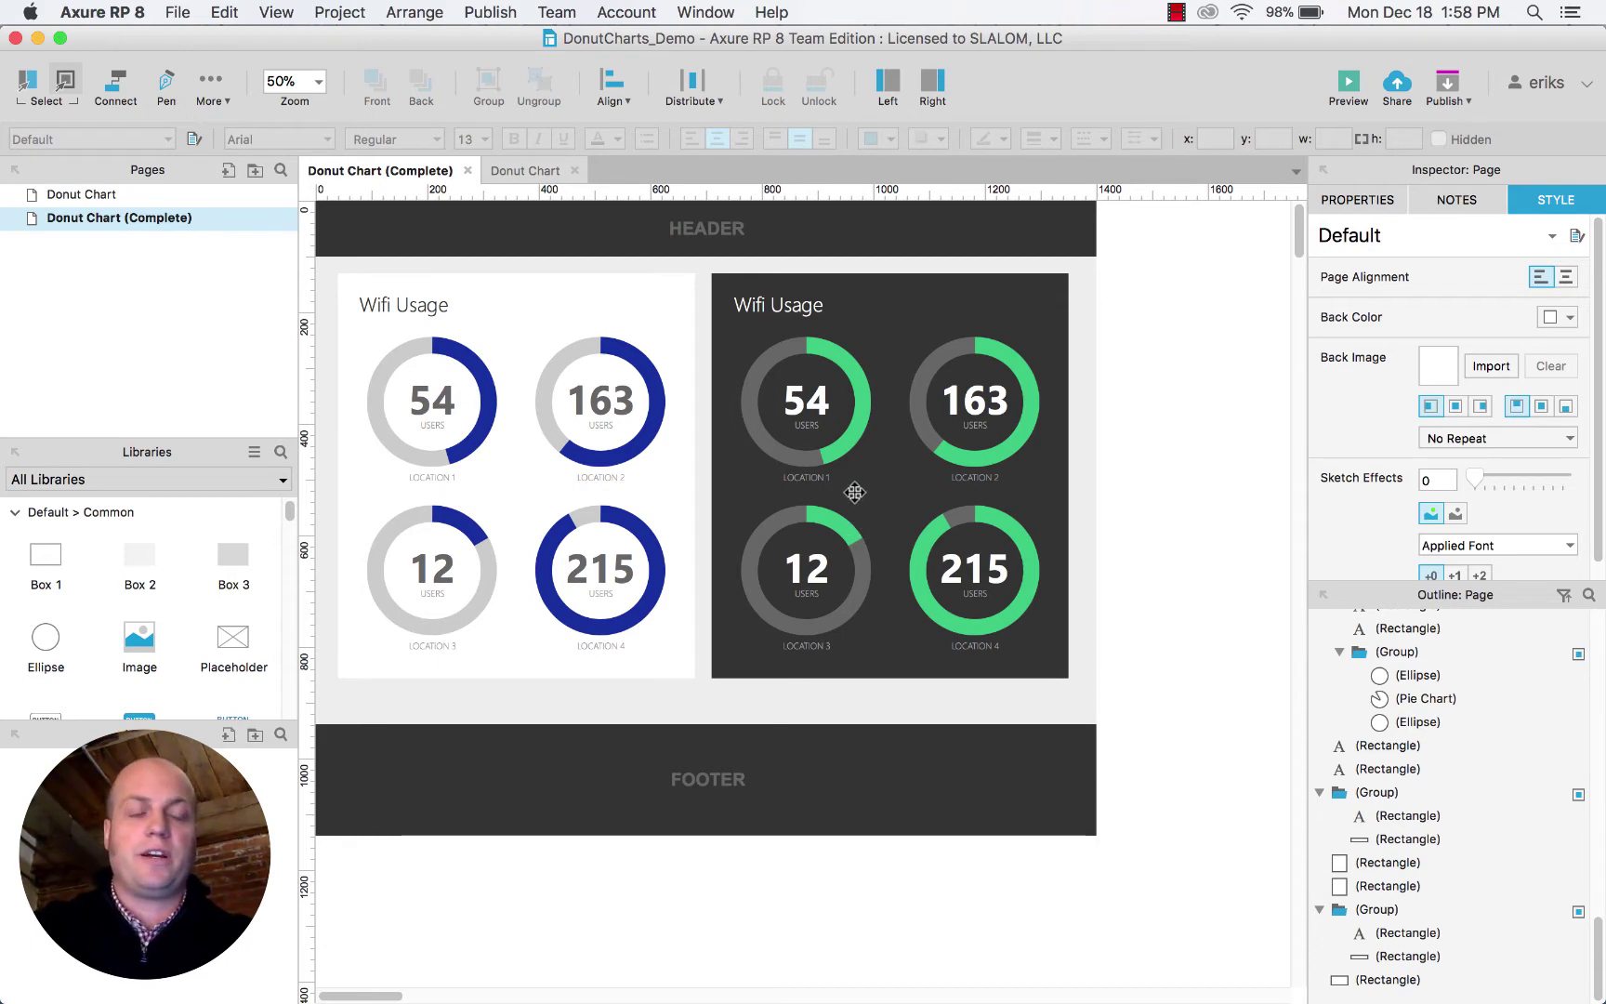
pyautogui.moveTo(146, 206)
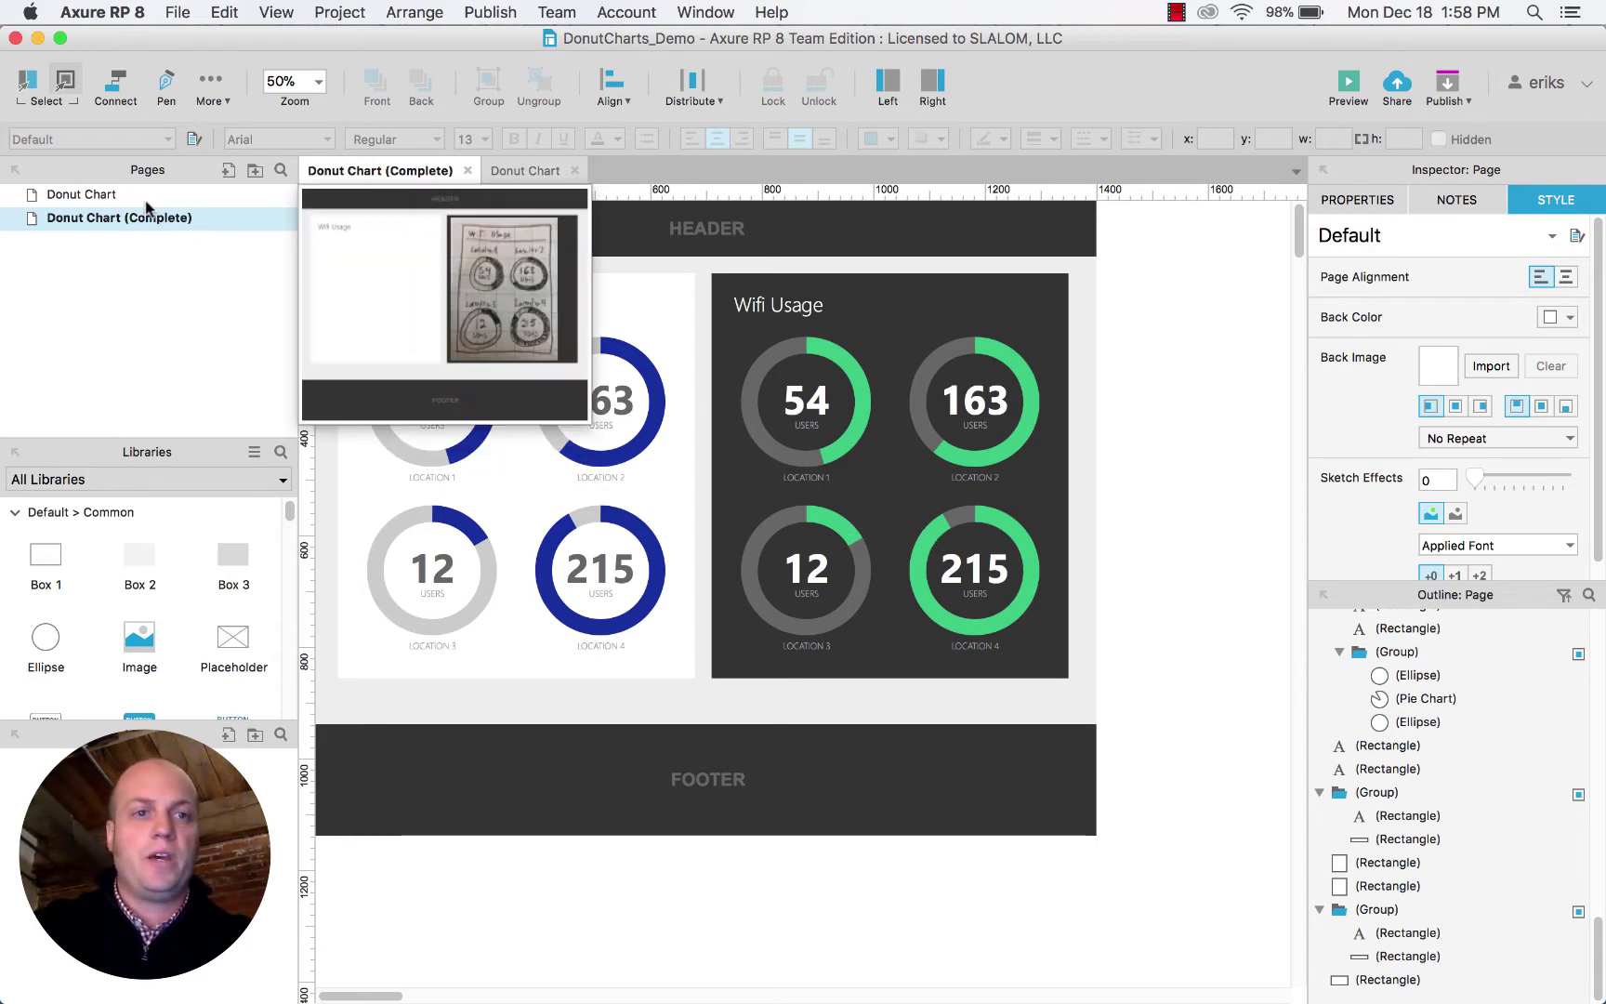
# Open the Donut Chart page and drag the sketch image off the layout to x 1556.
pyautogui.doubleClick(82, 197)
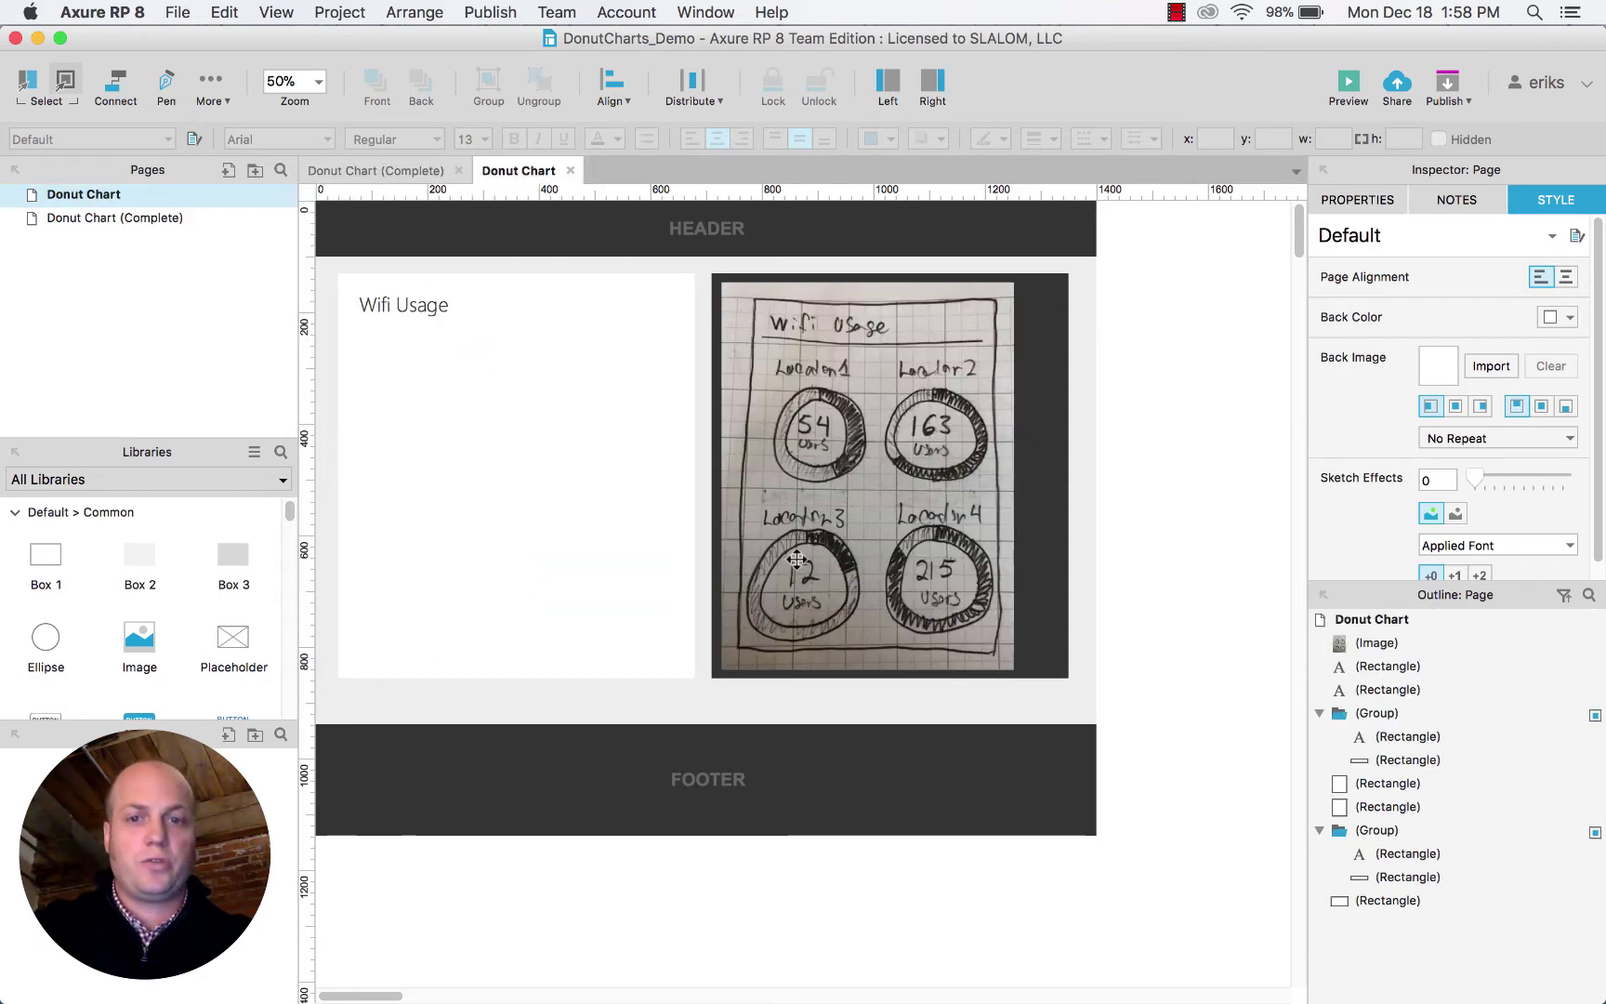
pyautogui.scroll(3, 801, 557)
pyautogui.scroll(2, 870, 526)
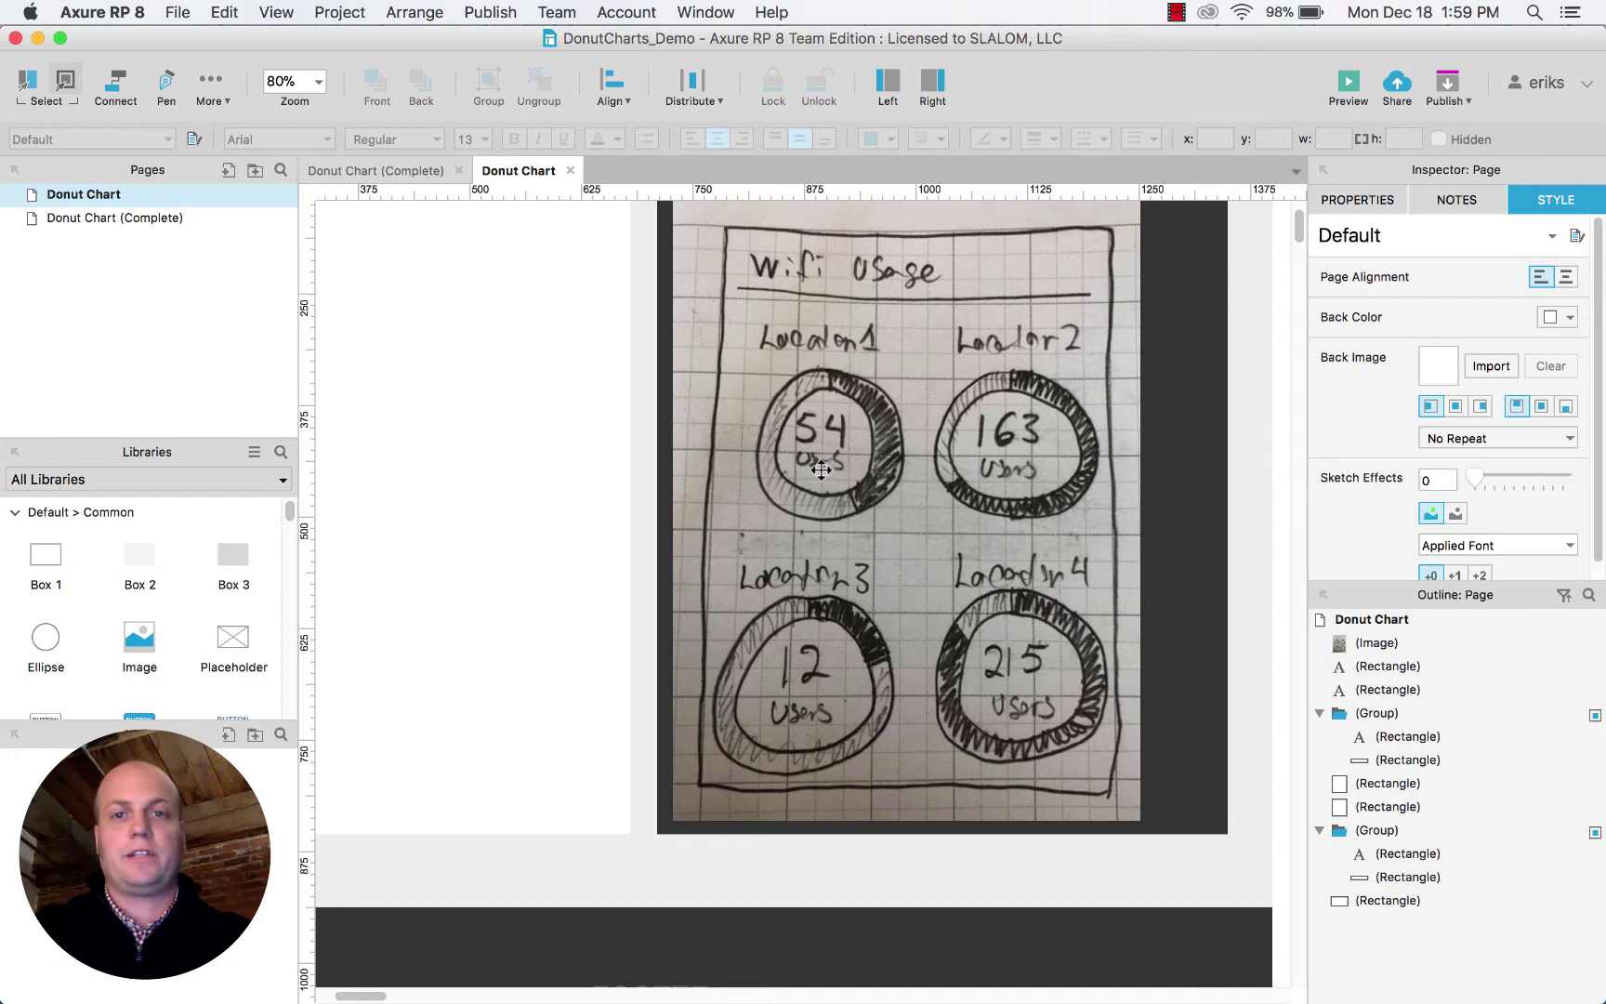
pyautogui.scroll(-2, 820, 470)
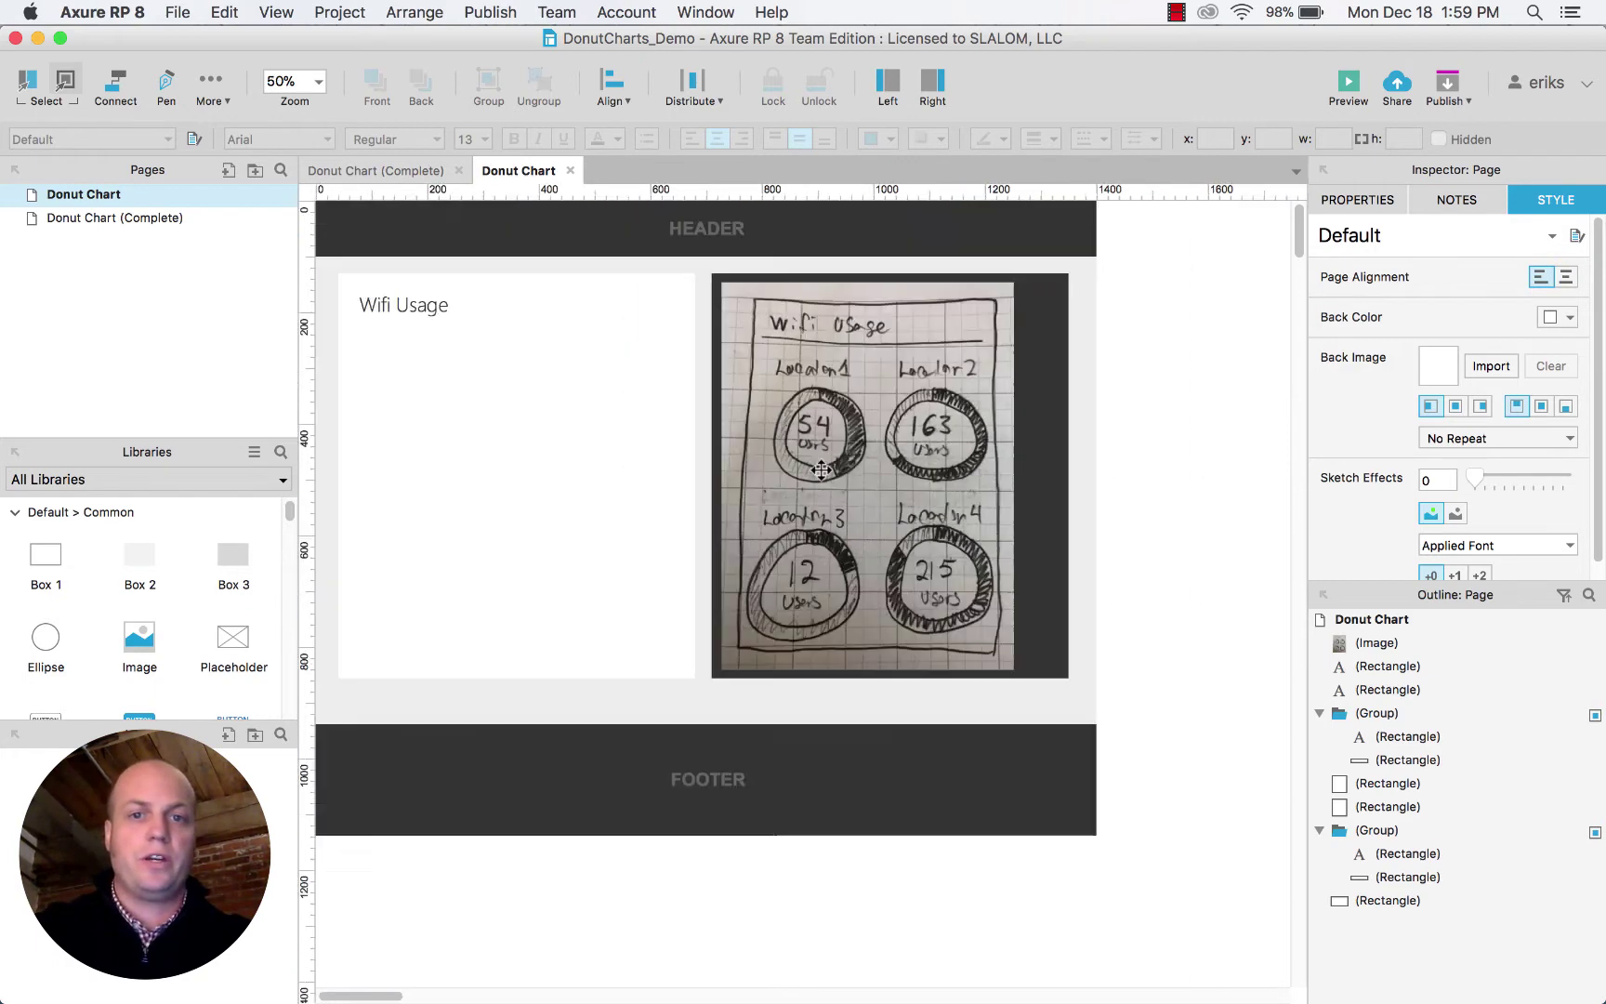
pyautogui.moveTo(816, 464); pyautogui.dragTo(1271, 484)
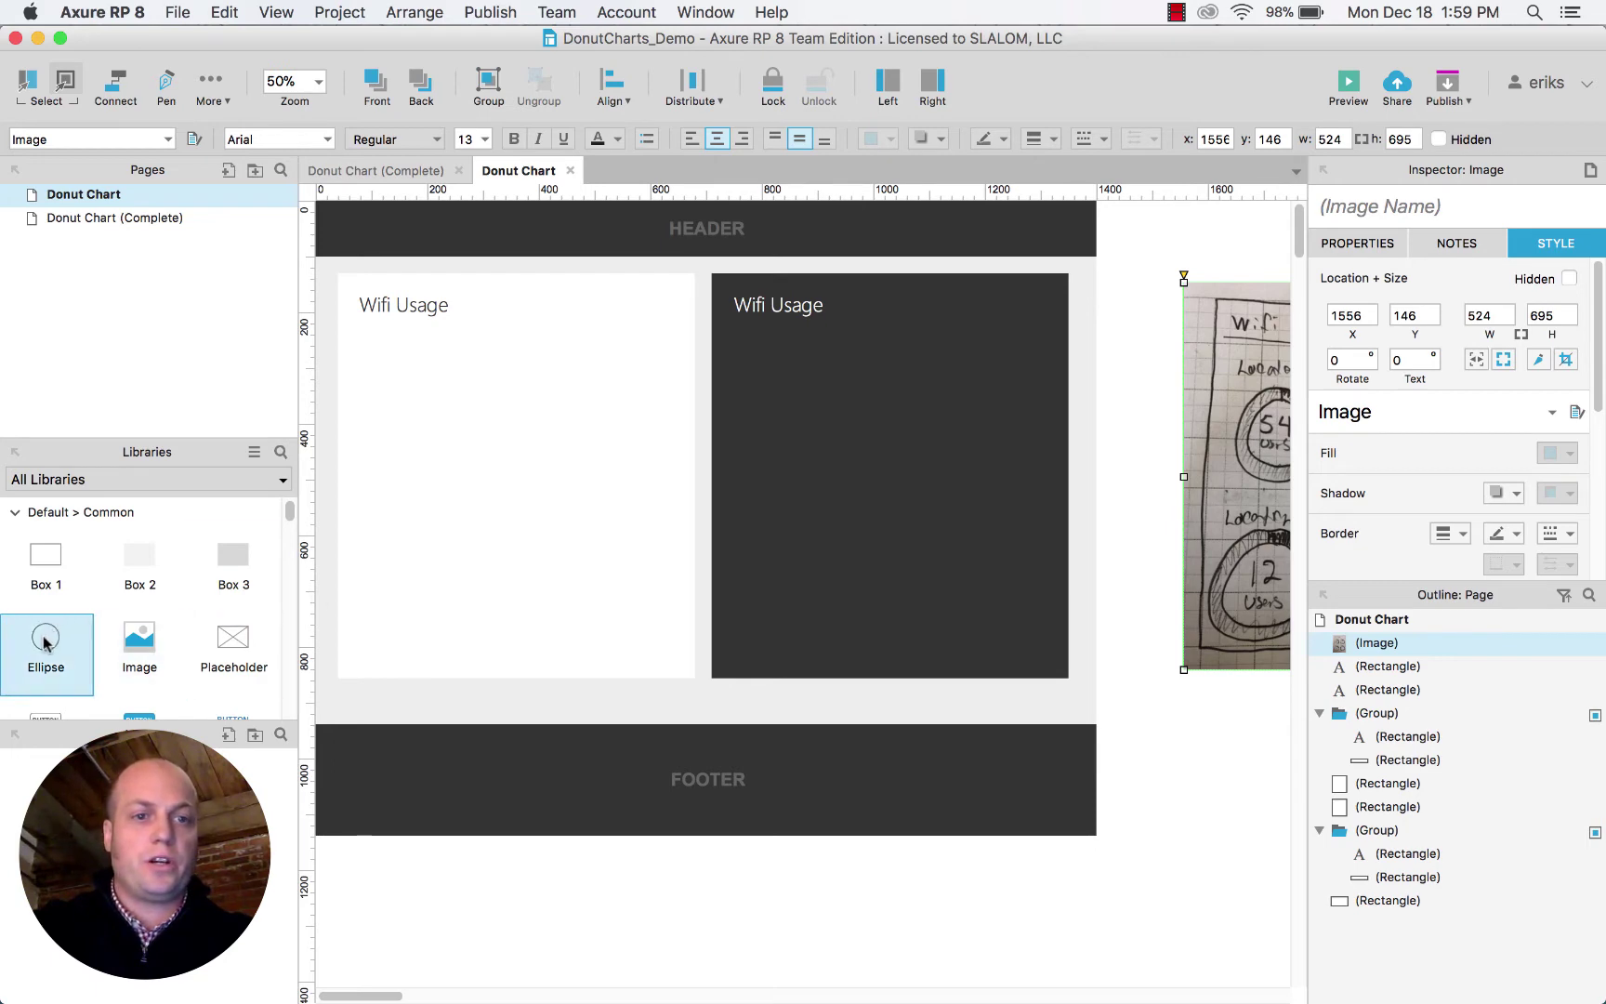
# Drop an Ellipse on the white Wifi Usage card, sized 220 × 220 at x 78, y 236.
pyautogui.moveTo(45, 641); pyautogui.dragTo(360, 333)
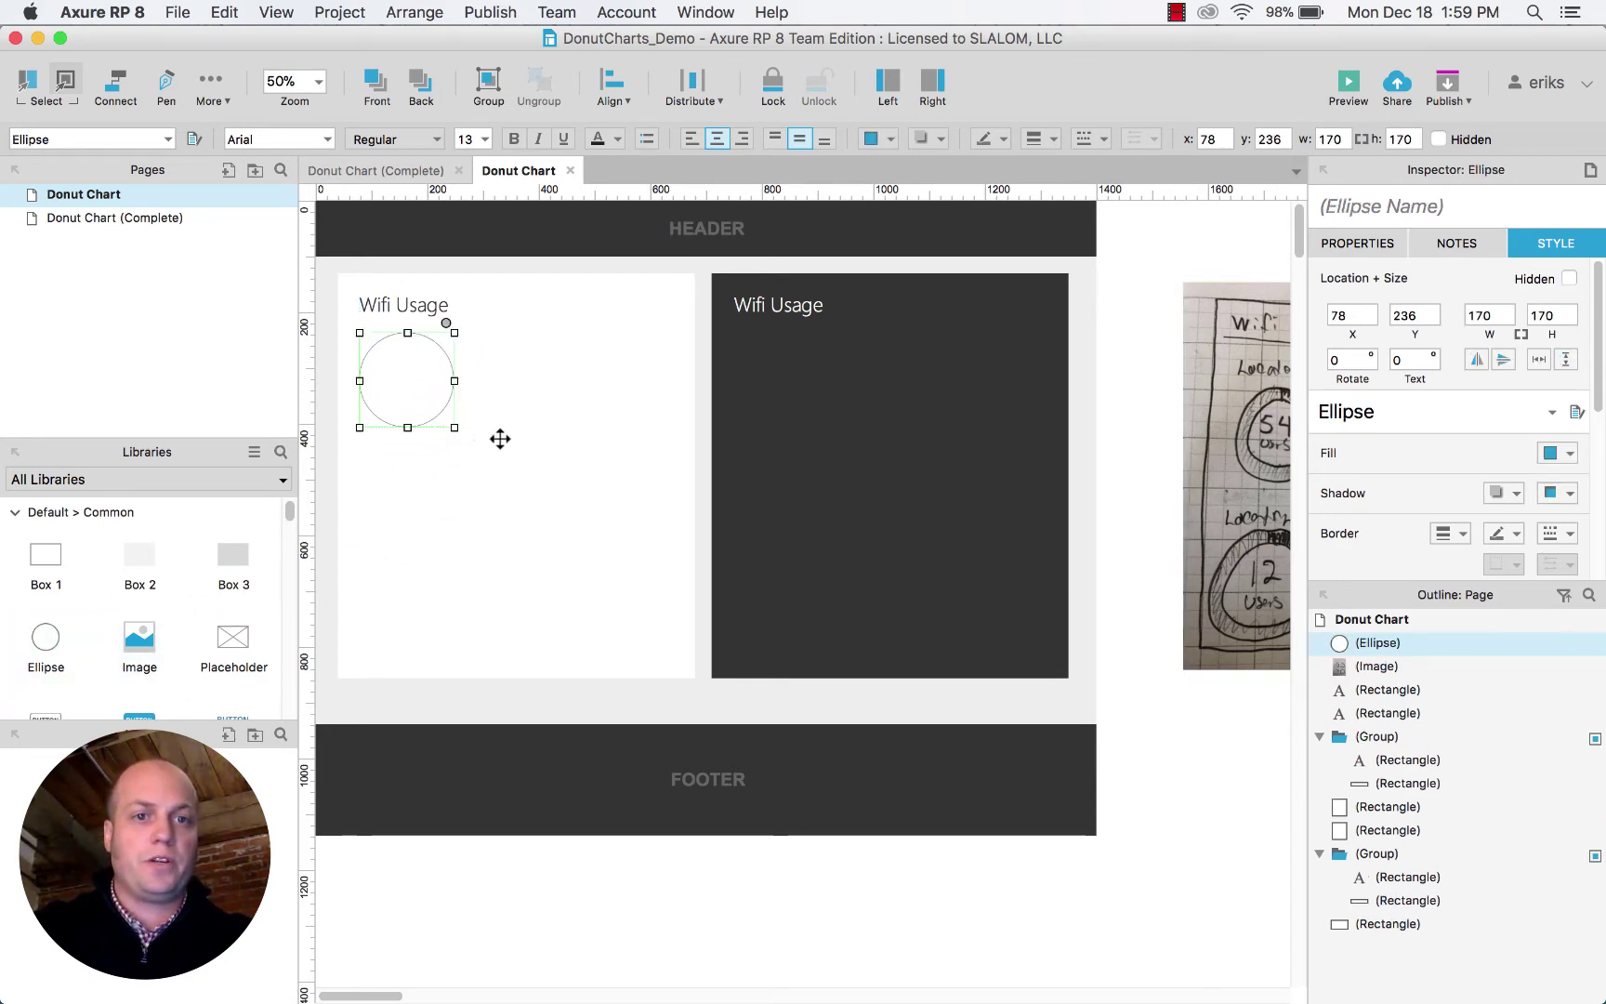
pyautogui.moveTo(455, 428); pyautogui.dragTo(482, 456)
pyautogui.scroll(3, 380, 413)
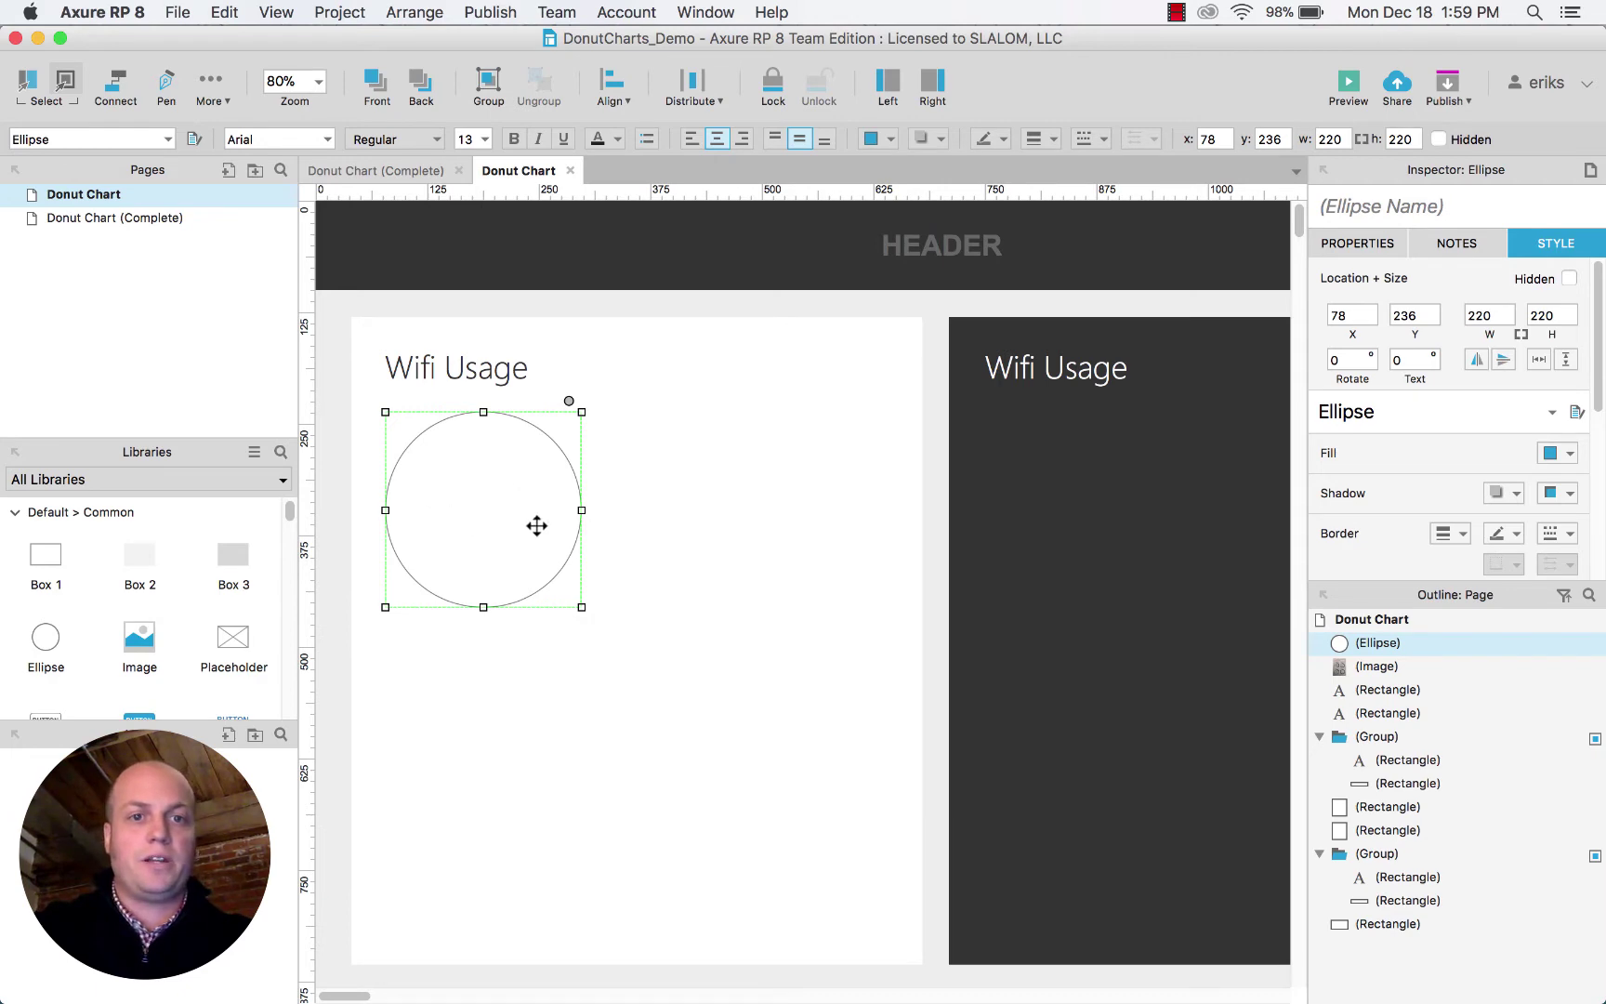
pyautogui.scroll(-2, 568, 557)
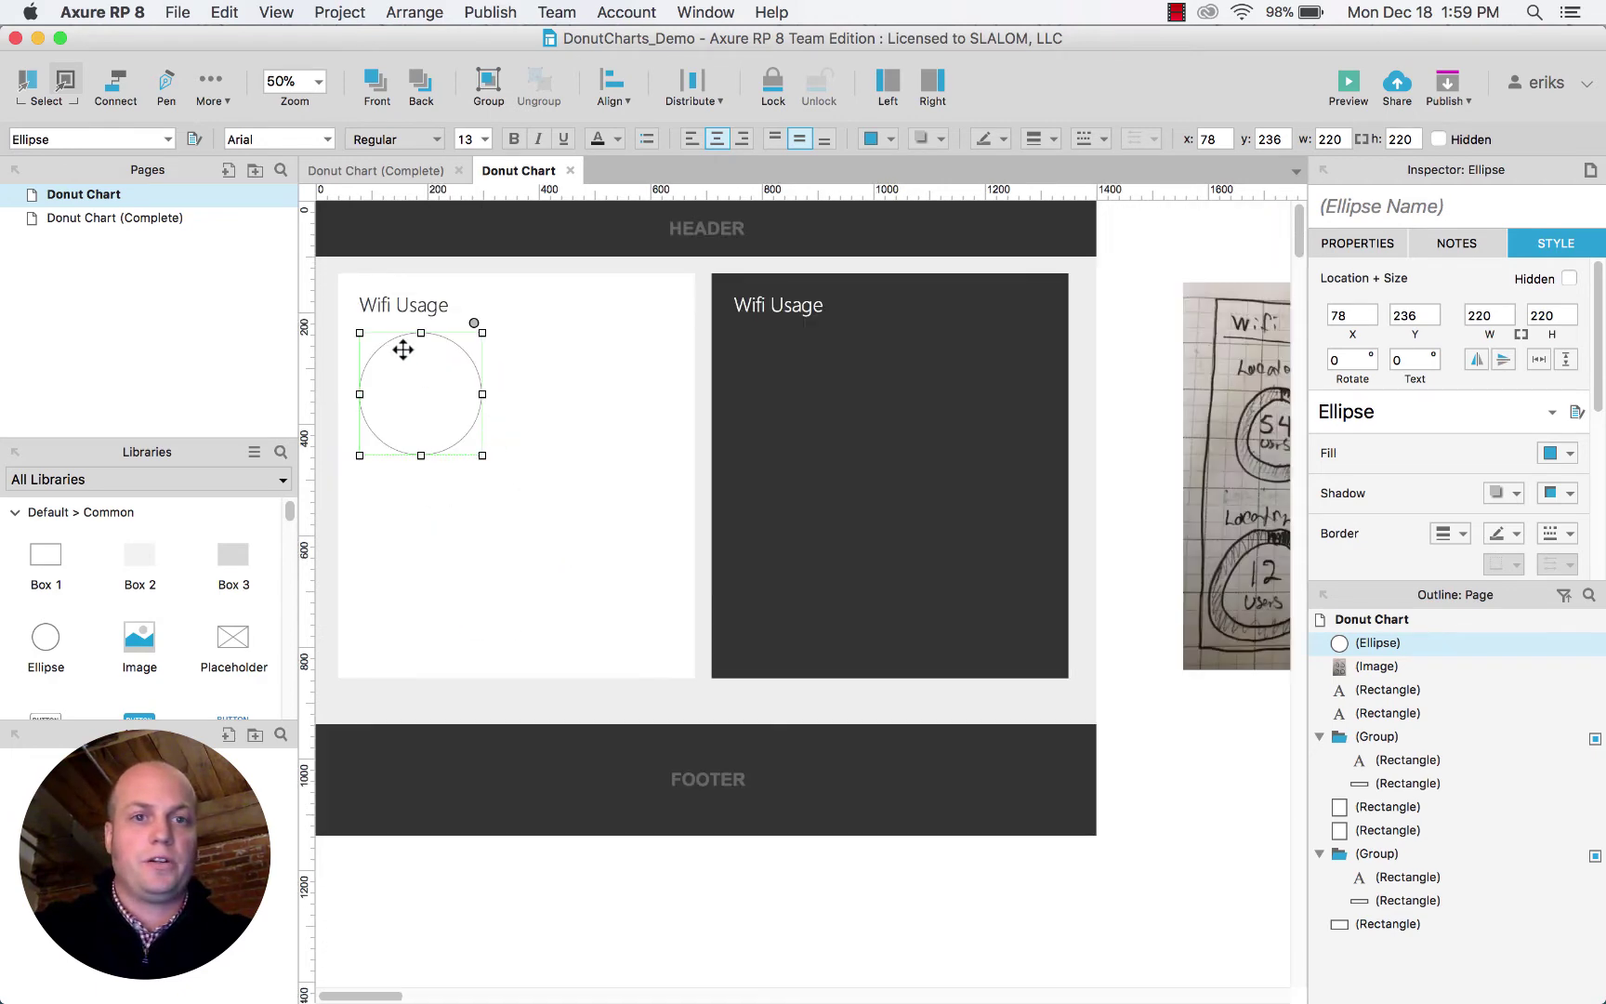
pyautogui.scroll(3, 398, 377)
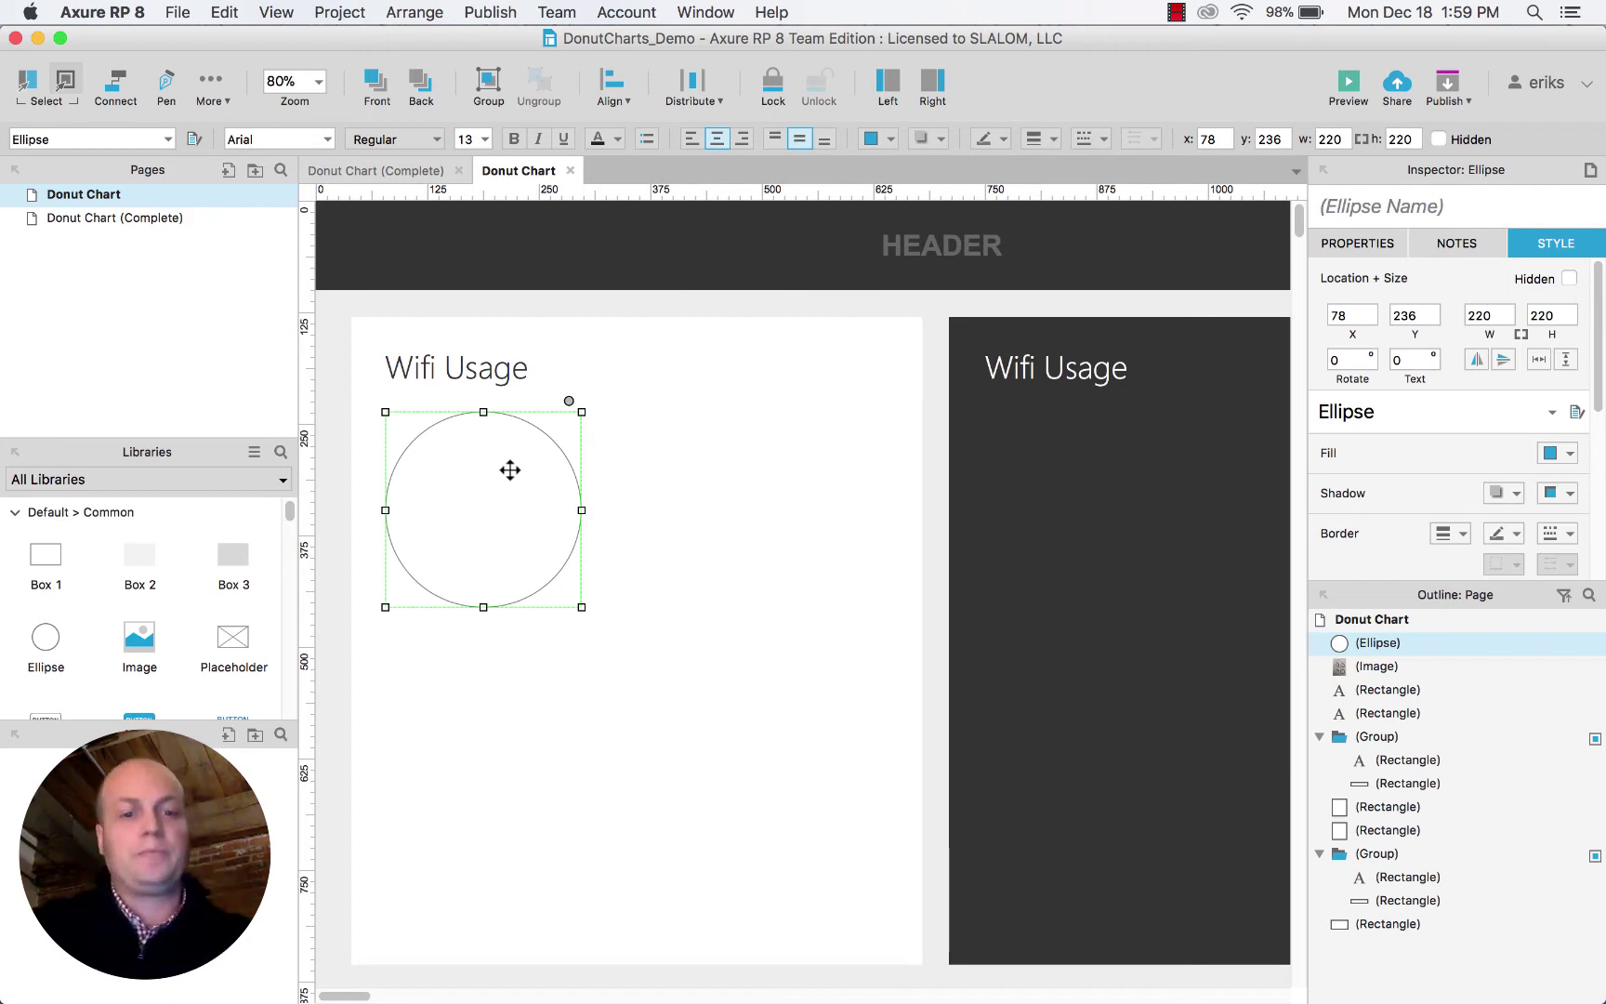
# Fill the ellipse #CCCCCC and duplicate it to x 336, y 236.
pyautogui.click(569, 401)
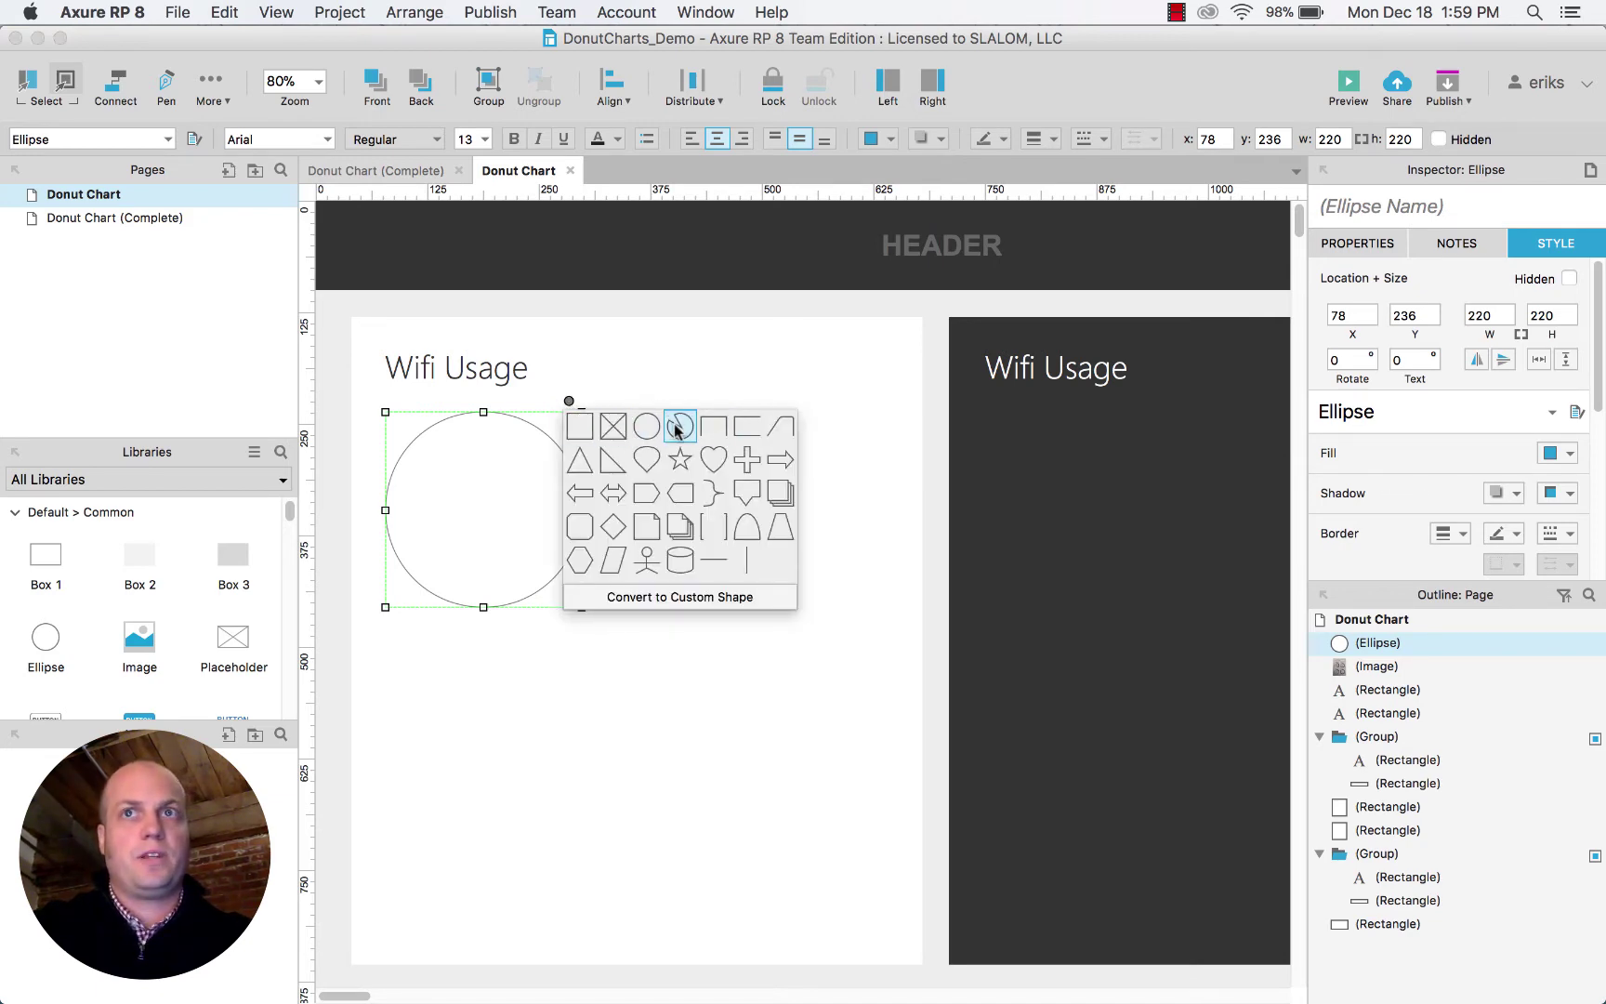
pyautogui.click(507, 460)
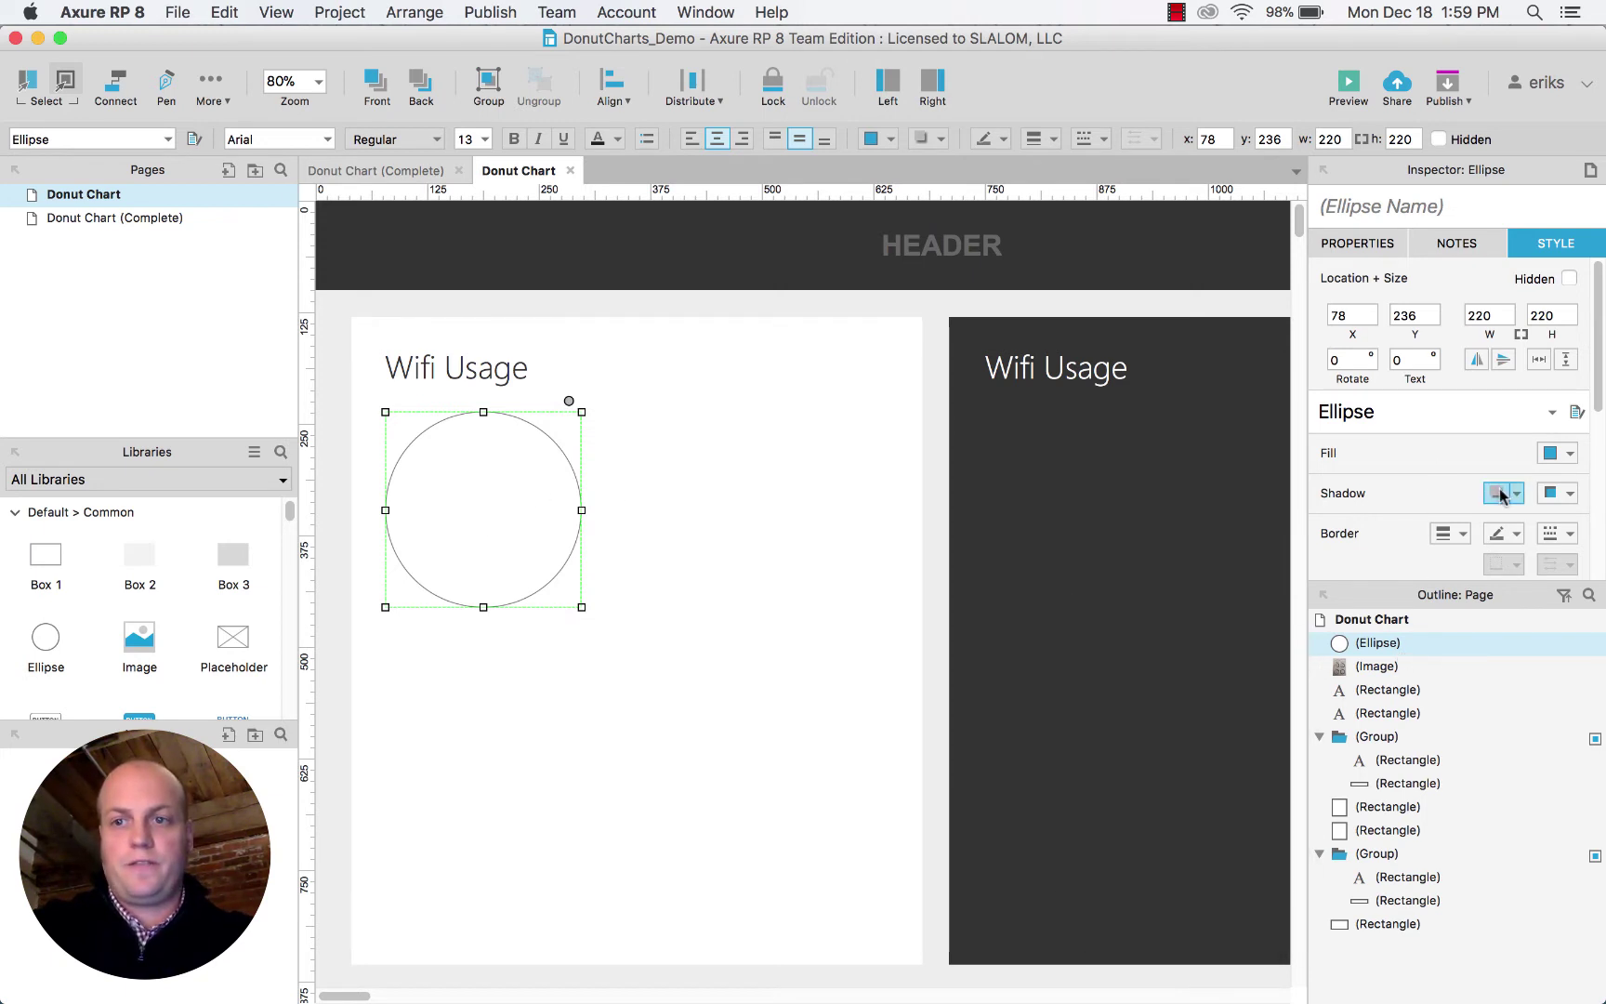
pyautogui.click(891, 140)
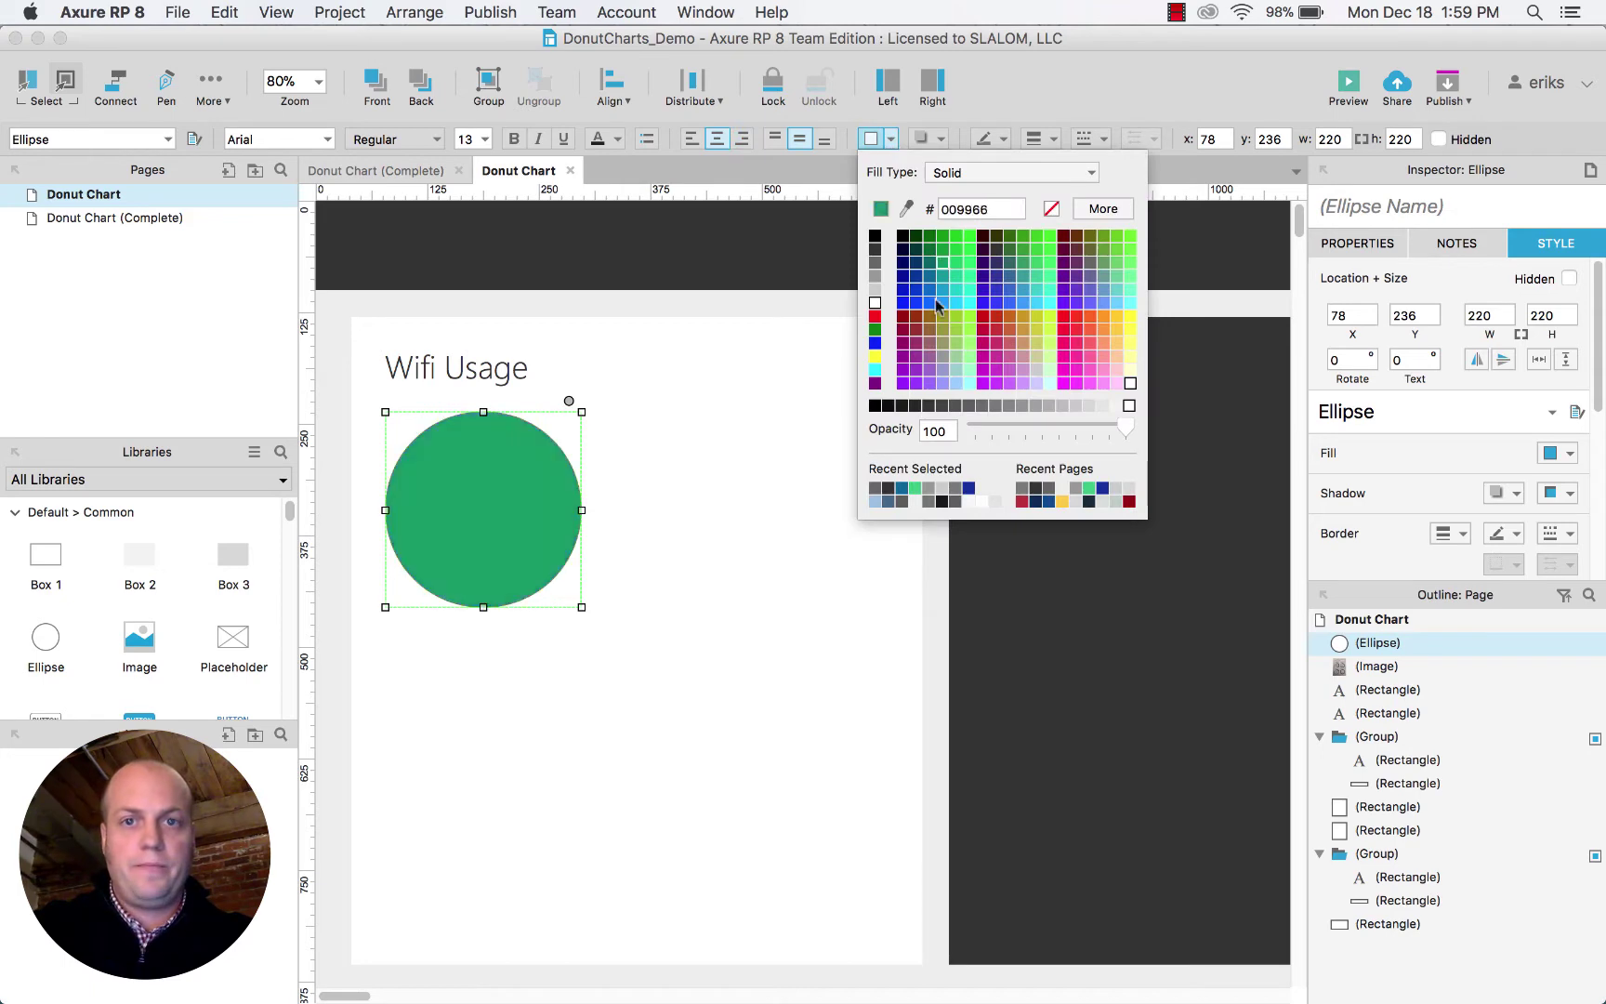
pyautogui.click(874, 296)
pyautogui.moveTo(519, 513); pyautogui.dragTo(748, 507)
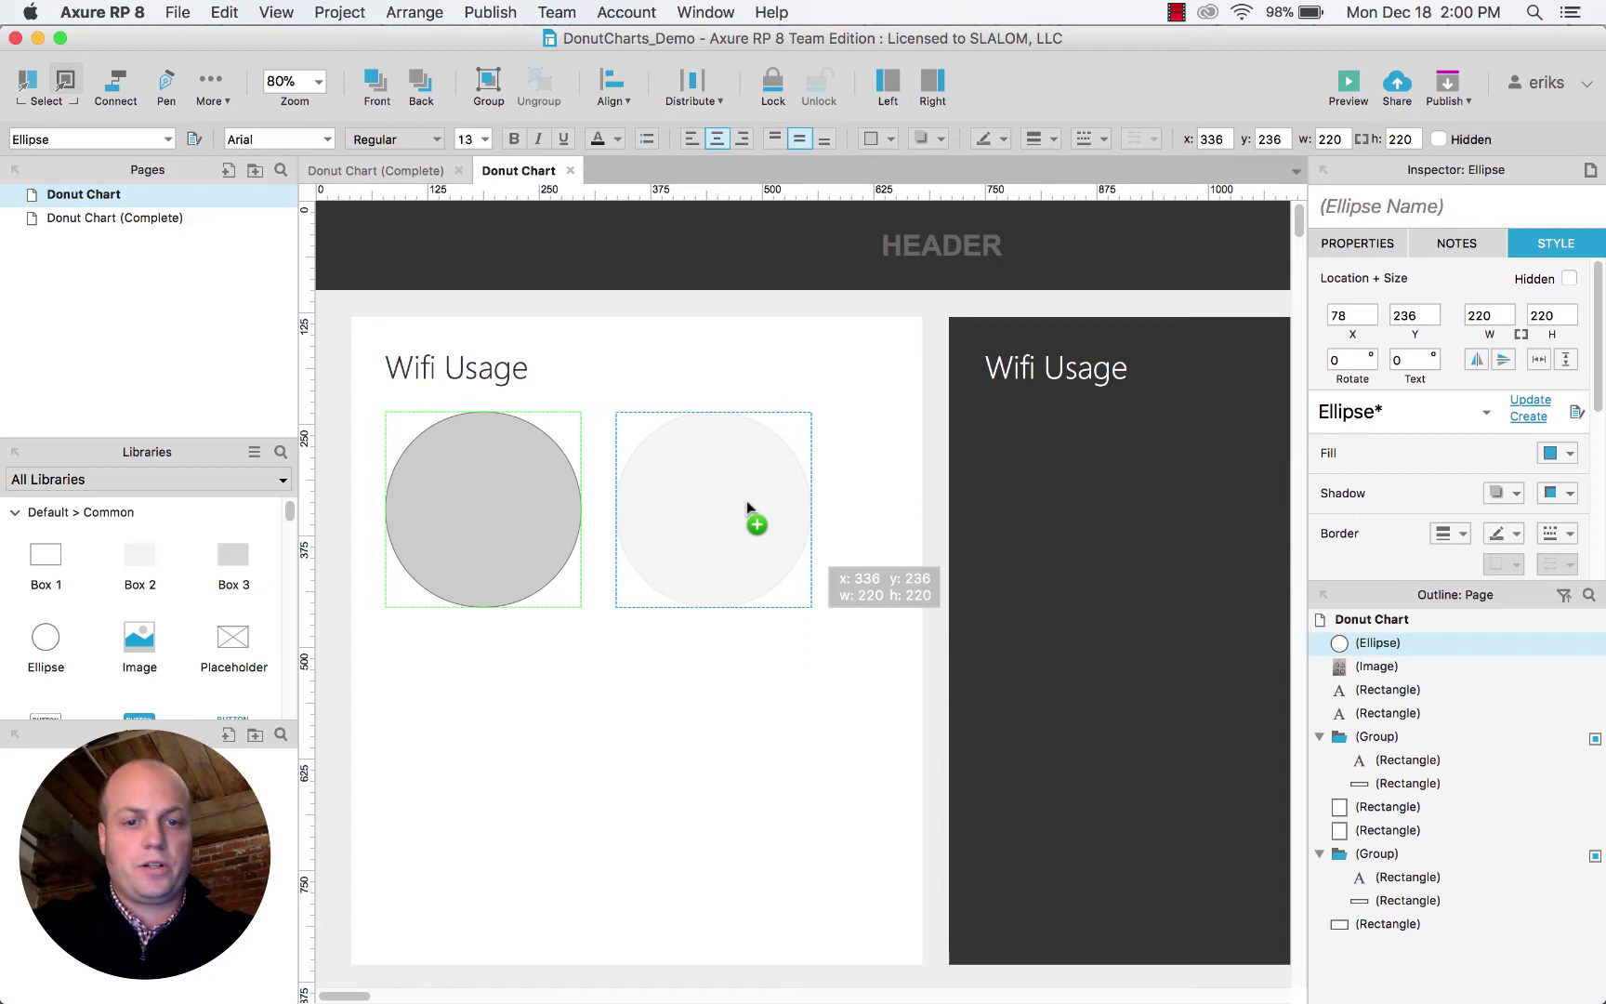
pyautogui.moveTo(746, 501); pyautogui.dragTo(746, 501)
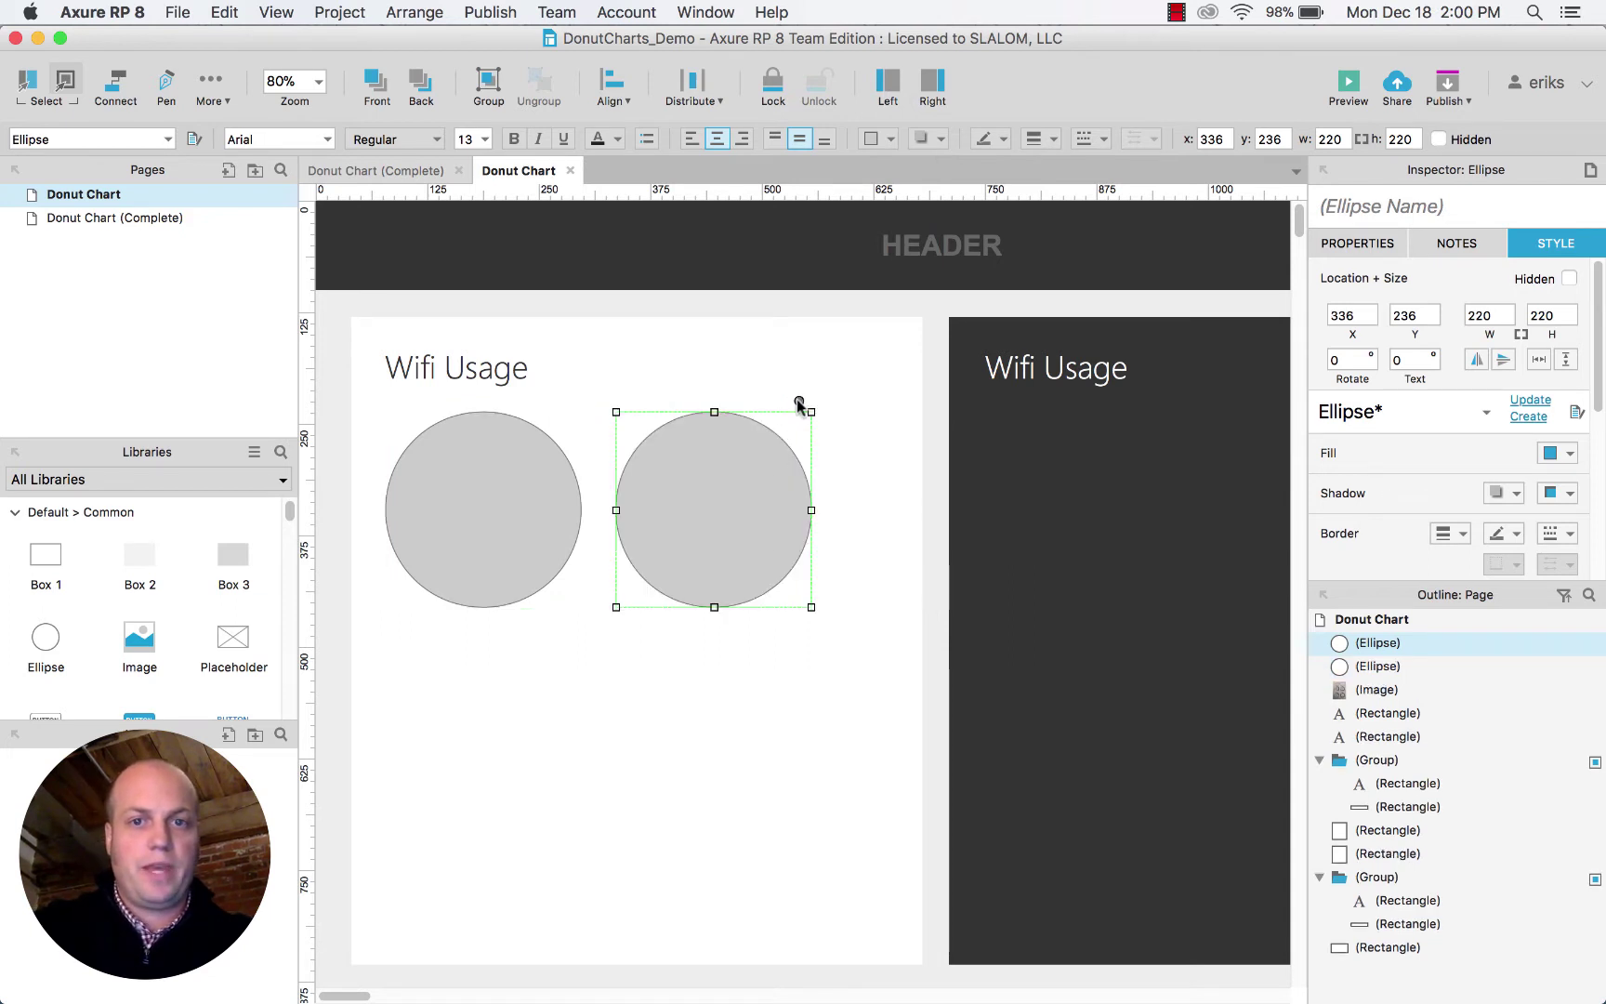
# Turn the copied circle into a teal-blue Pie Chart placed over the first circle.
pyautogui.click(798, 401)
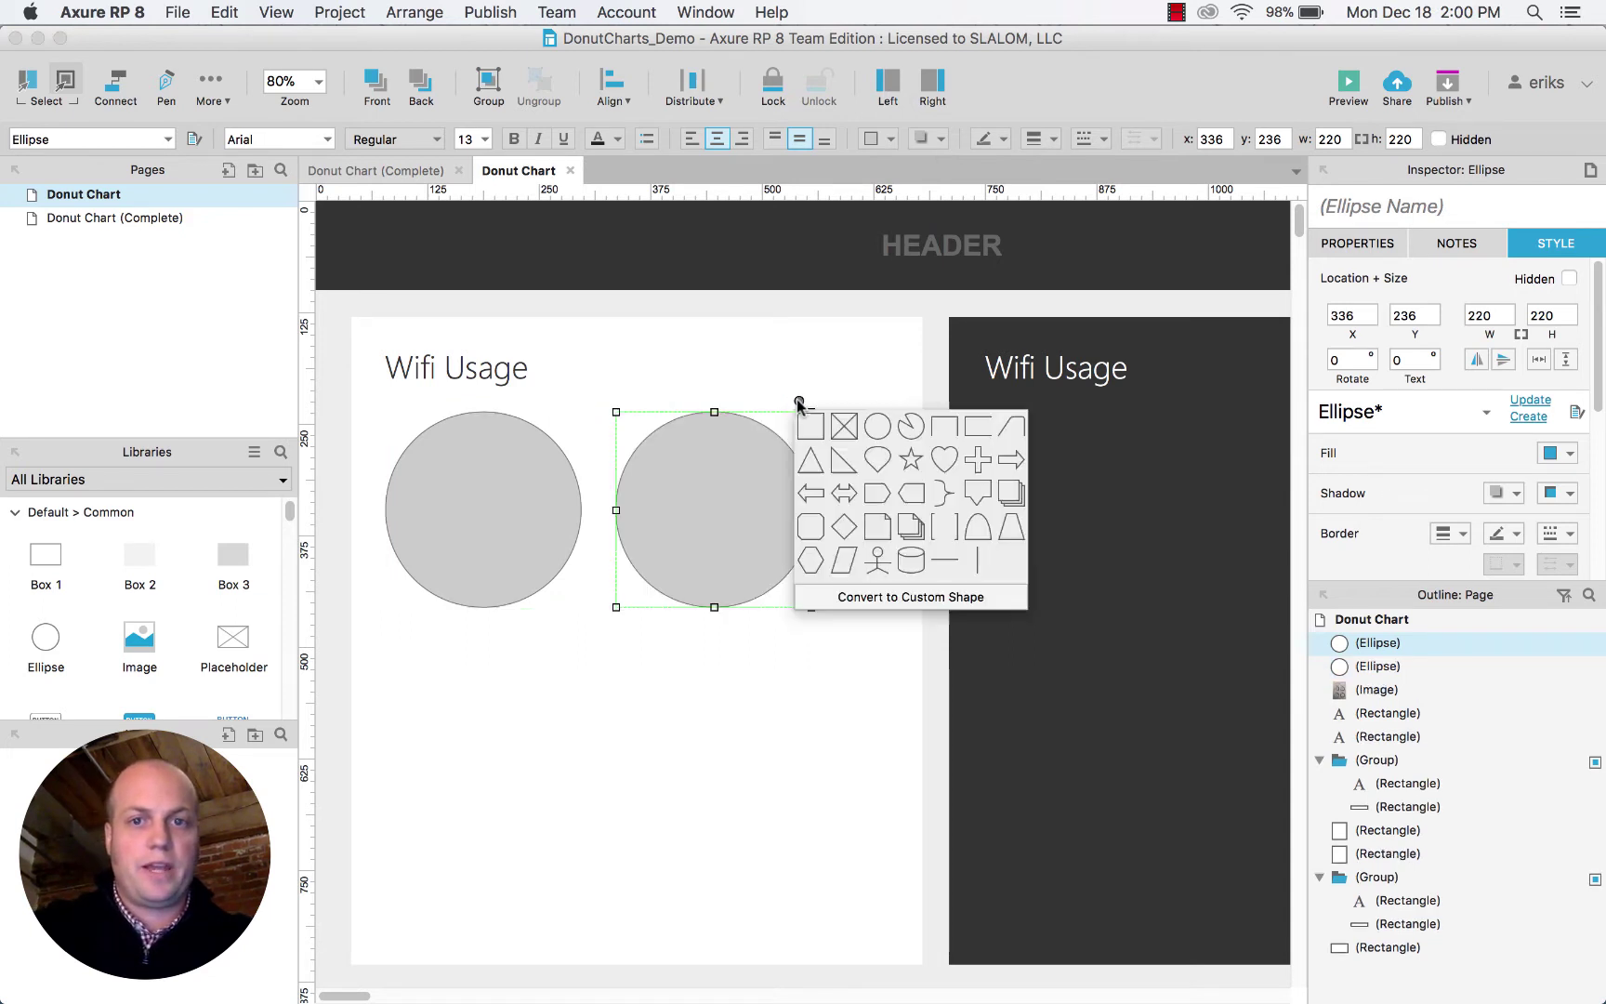
pyautogui.click(910, 426)
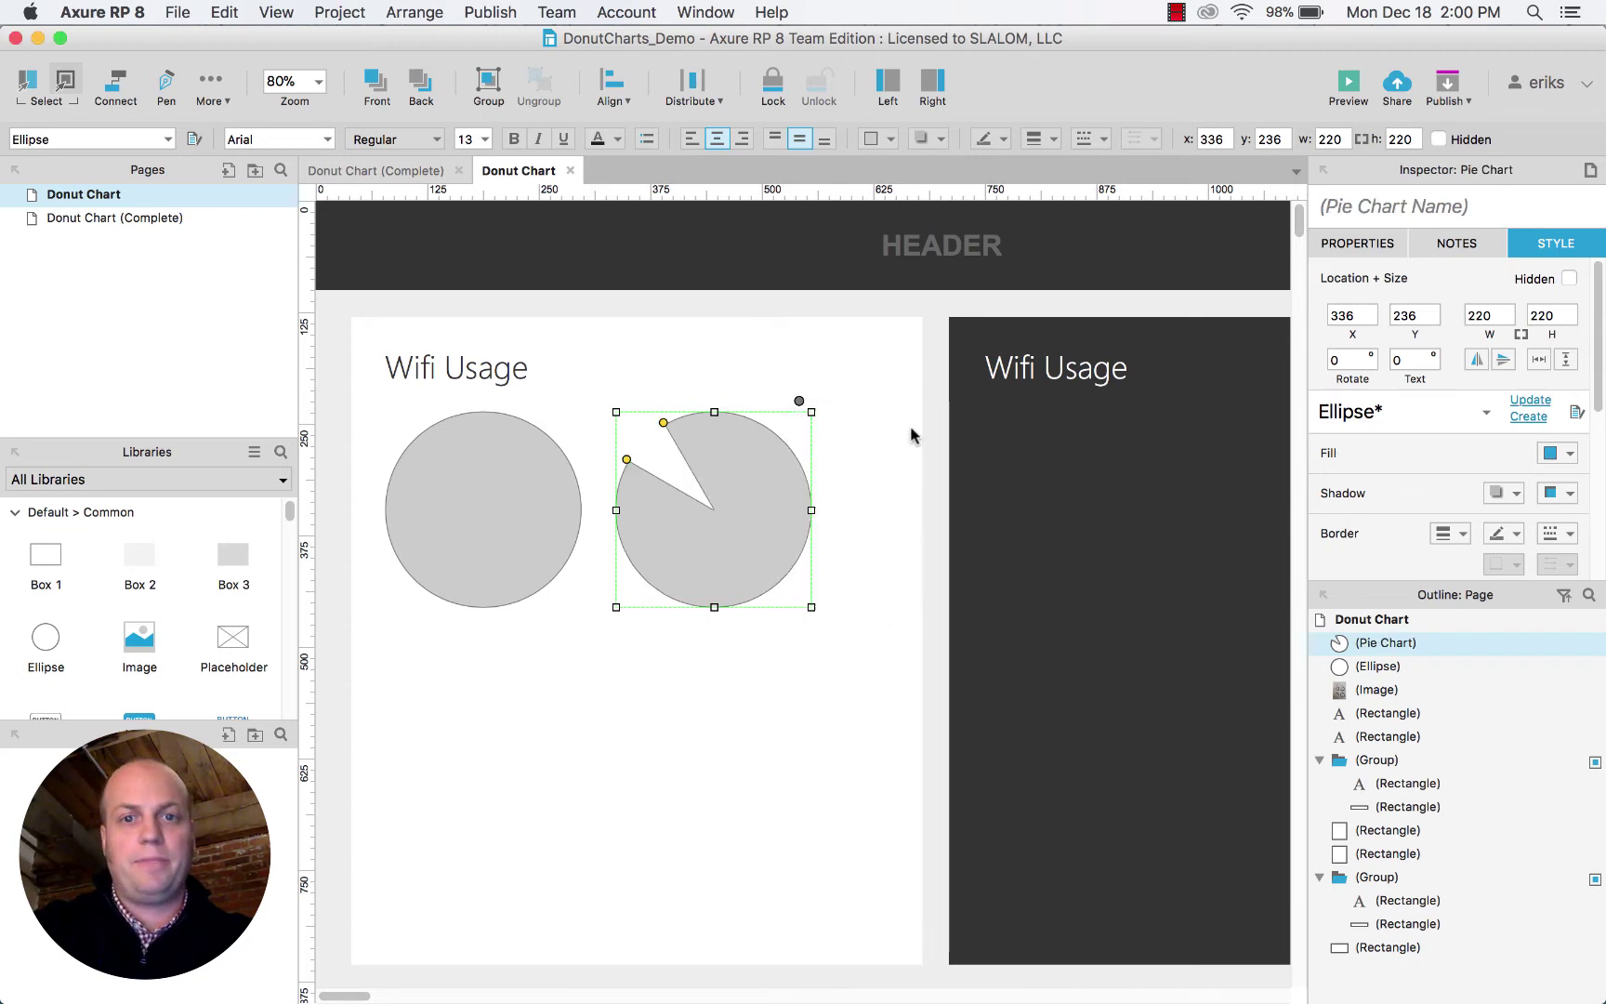
pyautogui.moveTo(781, 541); pyautogui.dragTo(550, 538)
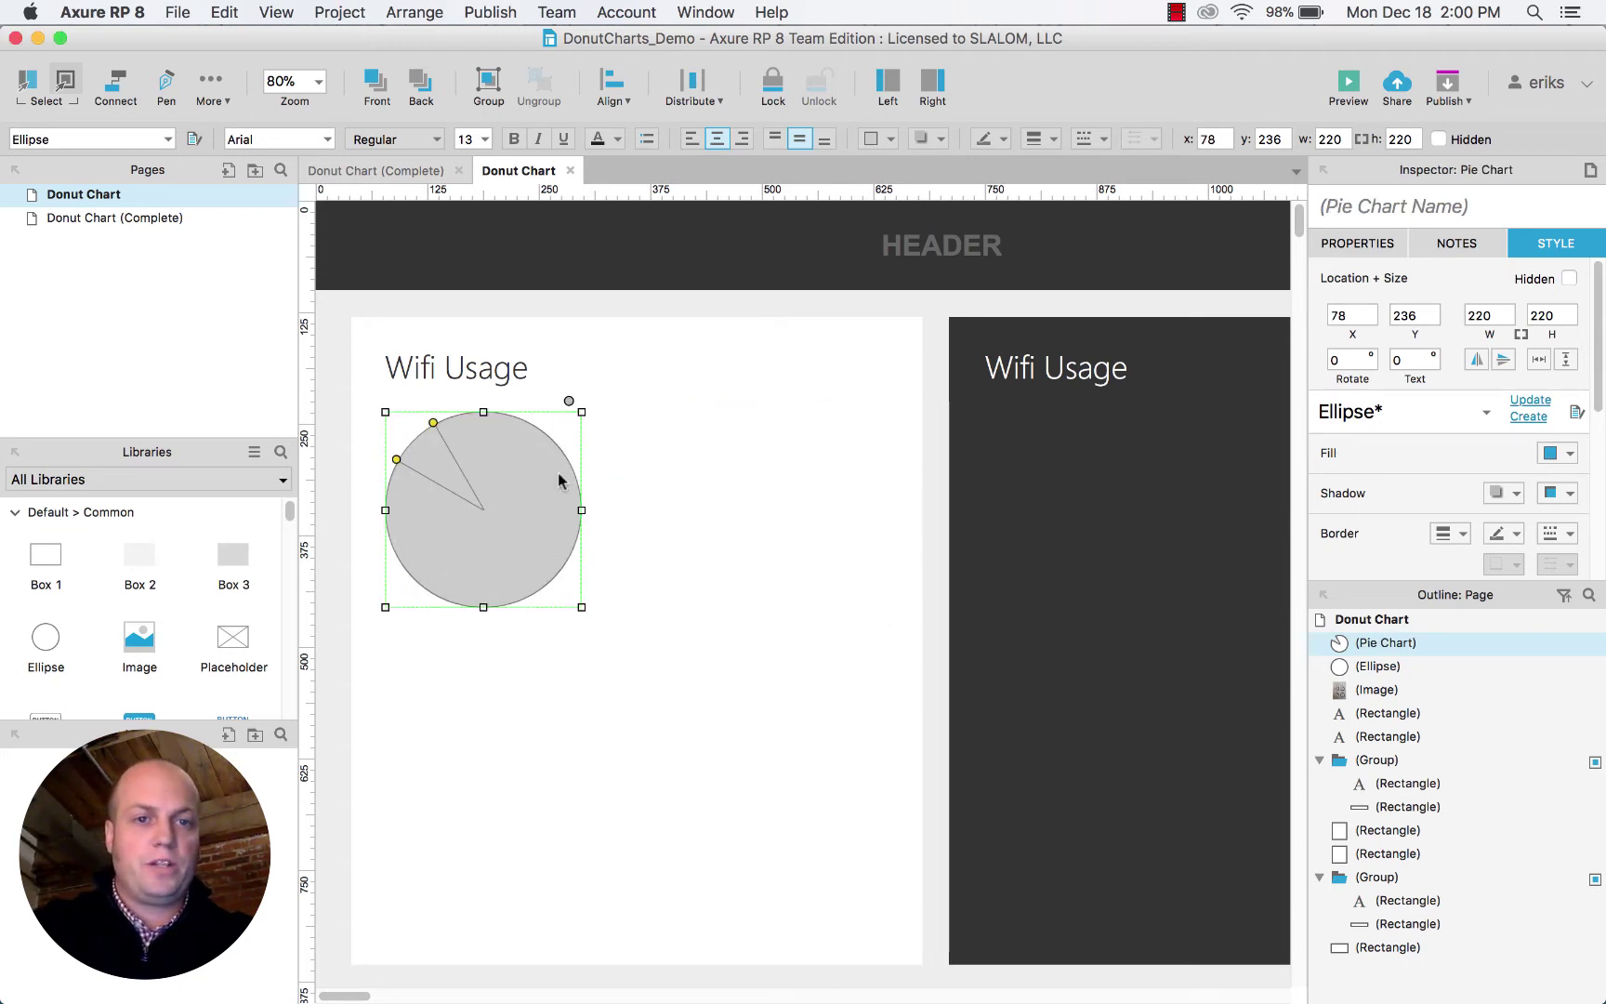
pyautogui.moveTo(431, 423); pyautogui.dragTo(556, 440)
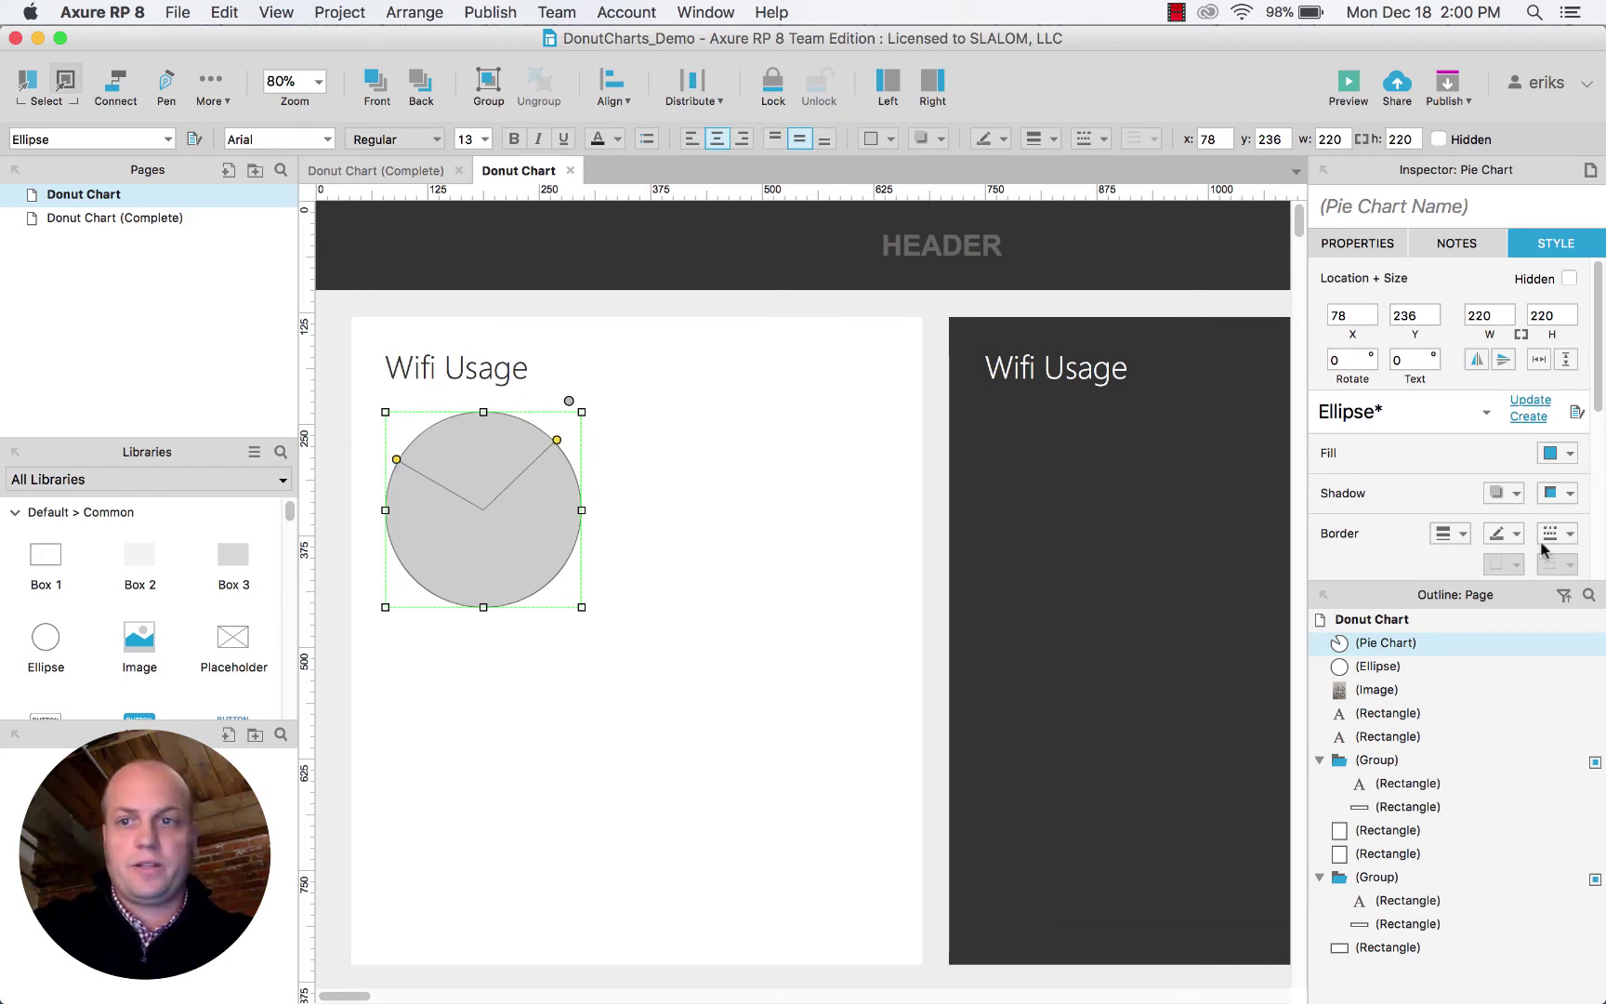
pyautogui.click(890, 139)
pyautogui.click(915, 405)
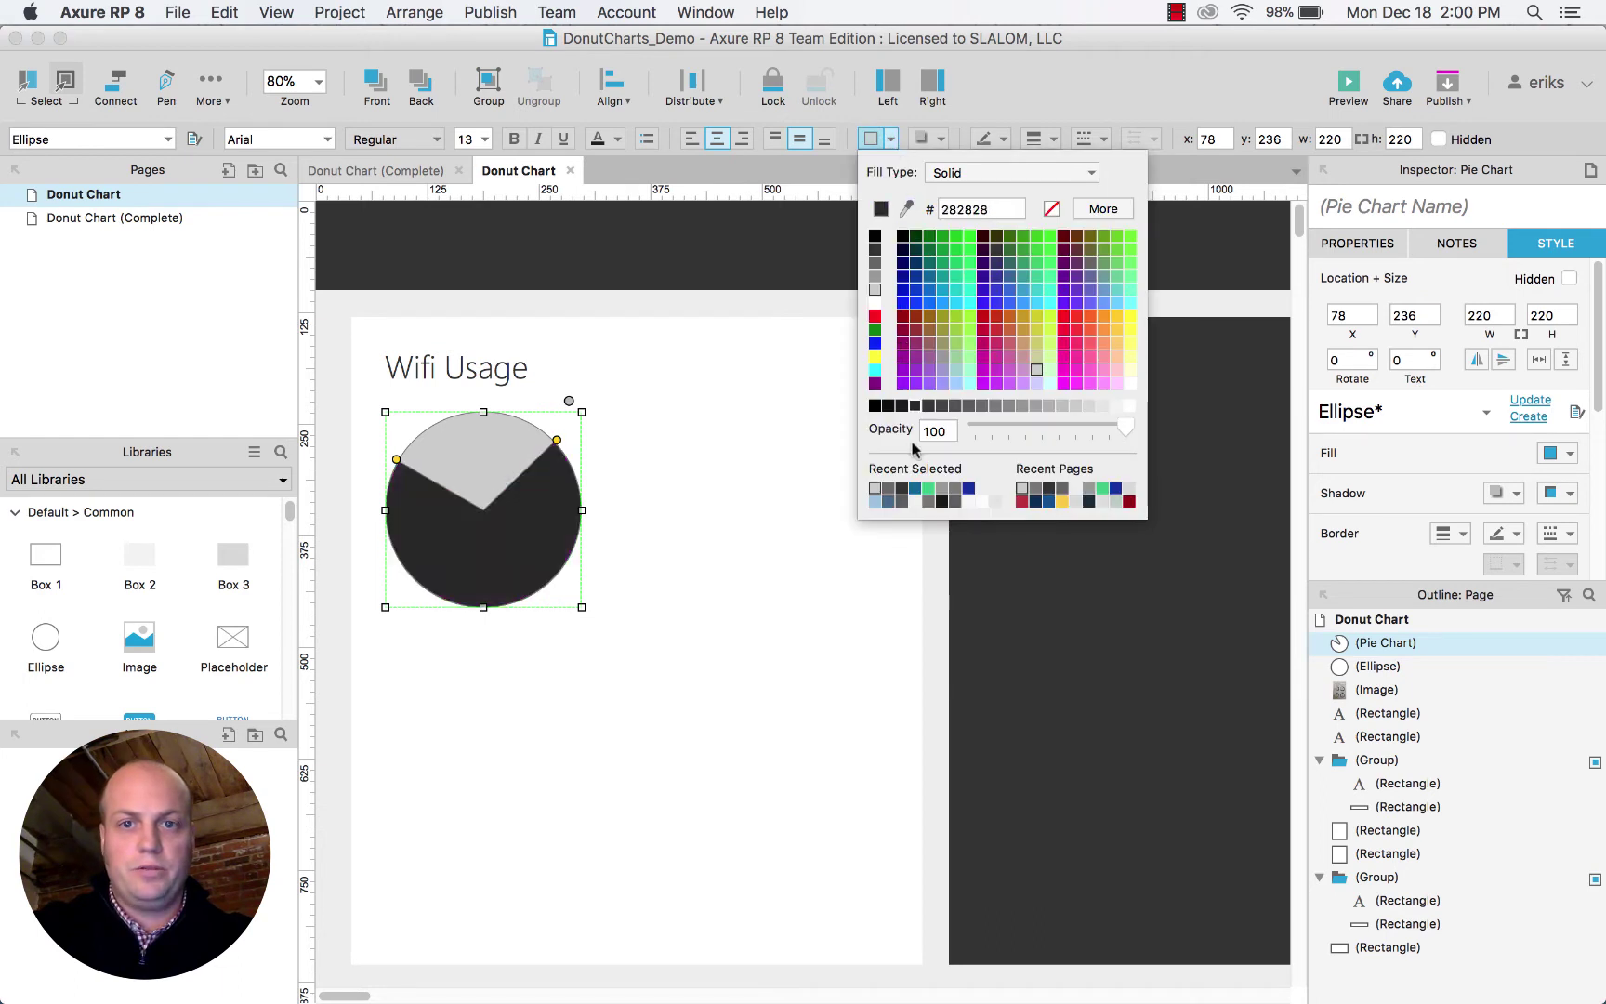
pyautogui.click(914, 488)
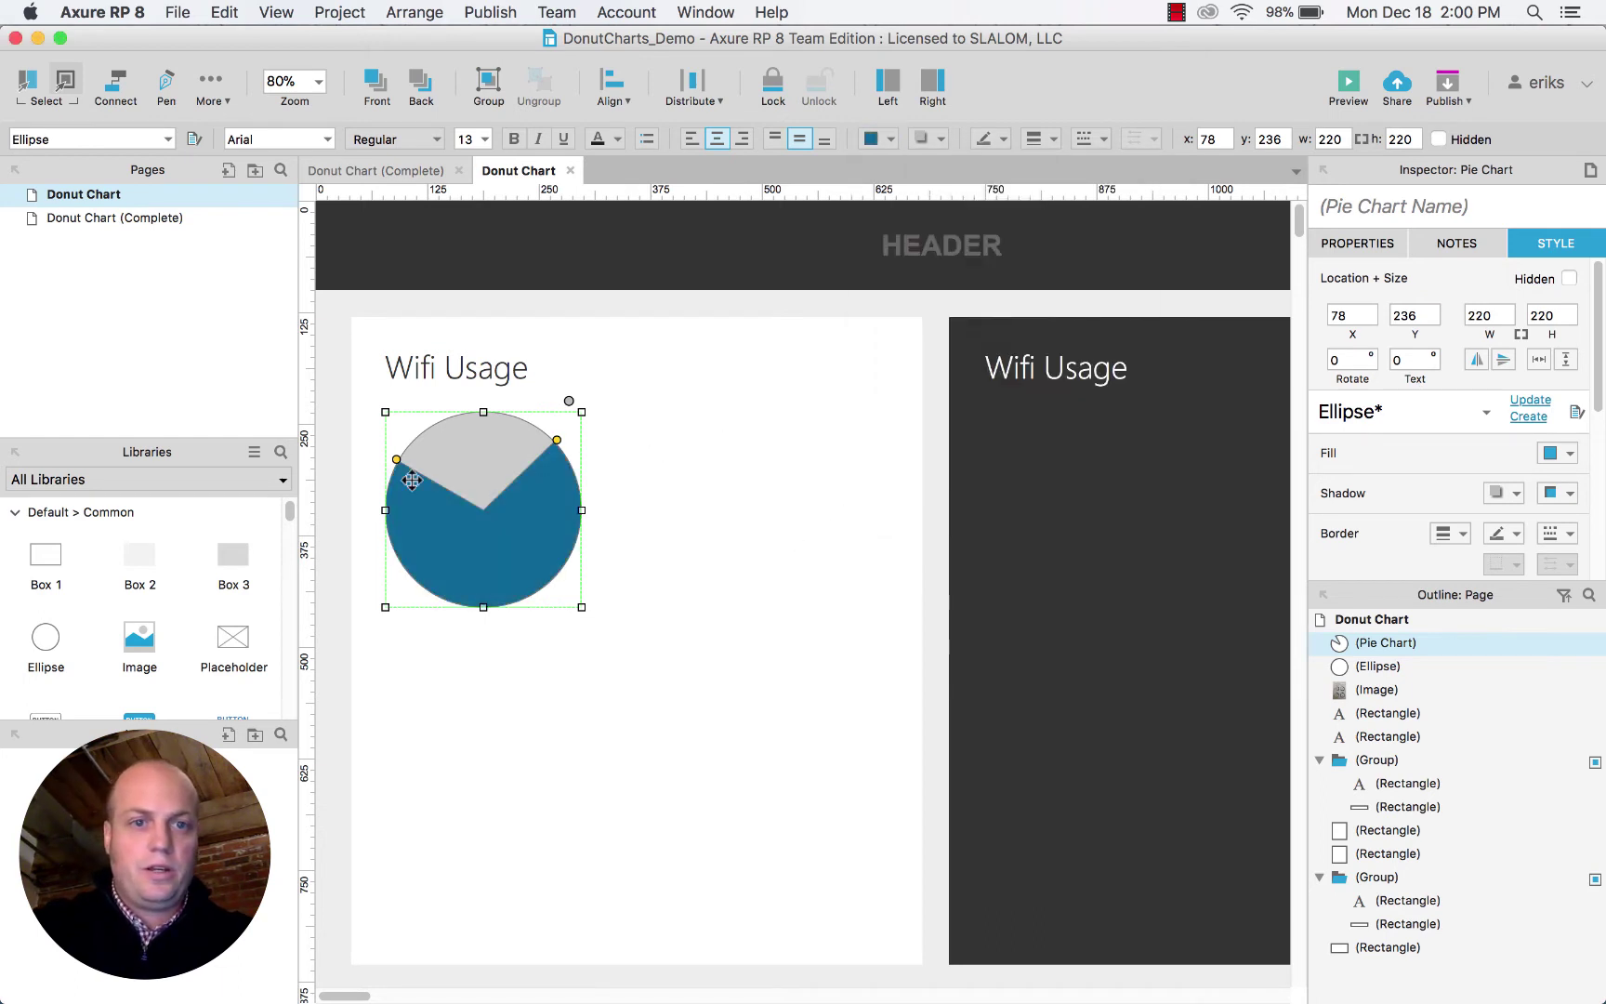
# Reshape the pie's angle so a smaller blue slice starts at the top.
pyautogui.moveTo(396, 459); pyautogui.dragTo(562, 445)
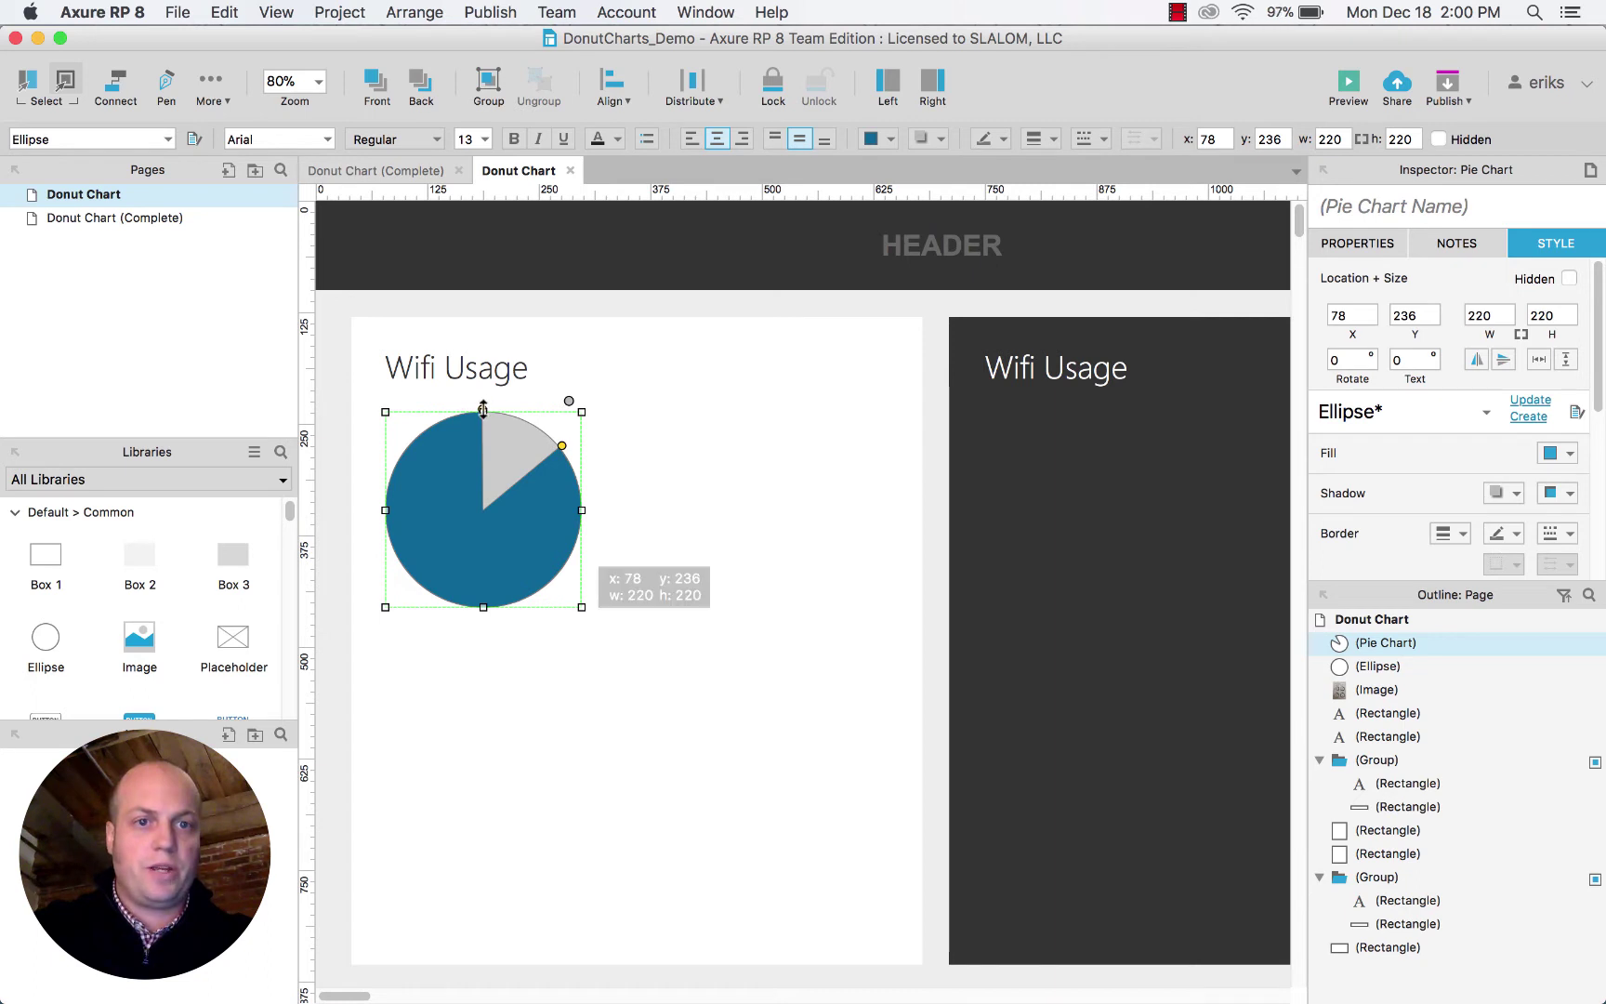
pyautogui.scroll(5, 482, 409)
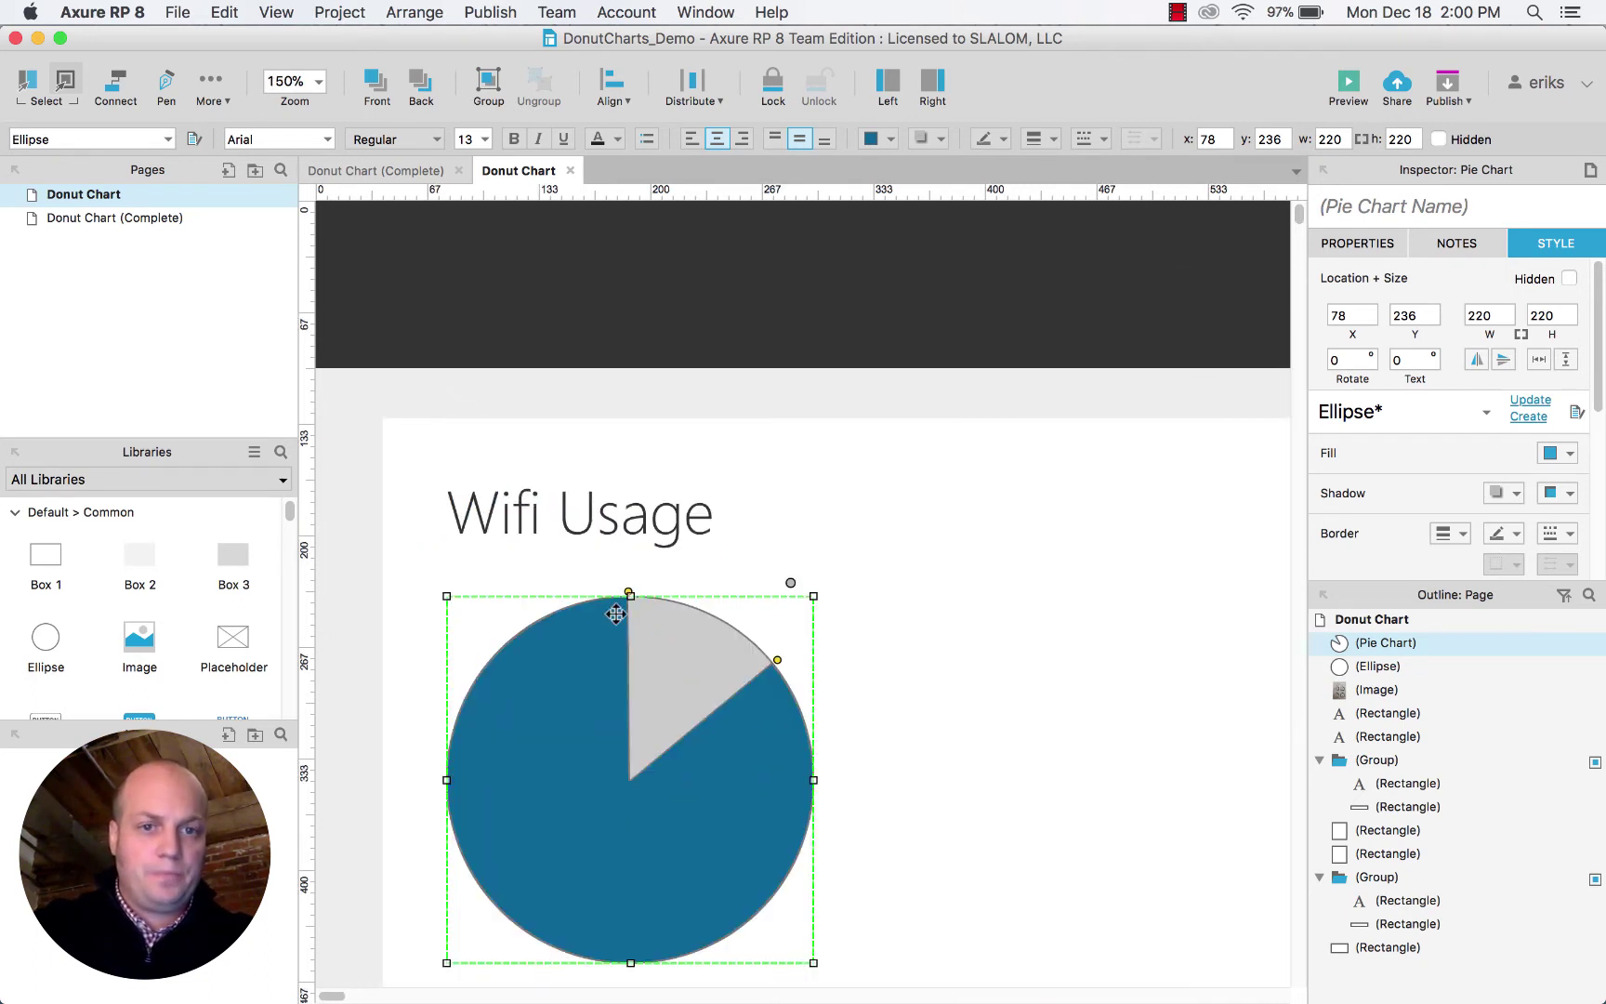
pyautogui.moveTo(626, 590); pyautogui.dragTo(674, 952)
pyautogui.moveTo(778, 660); pyautogui.dragTo(631, 594)
pyautogui.scroll(-3, 609, 648)
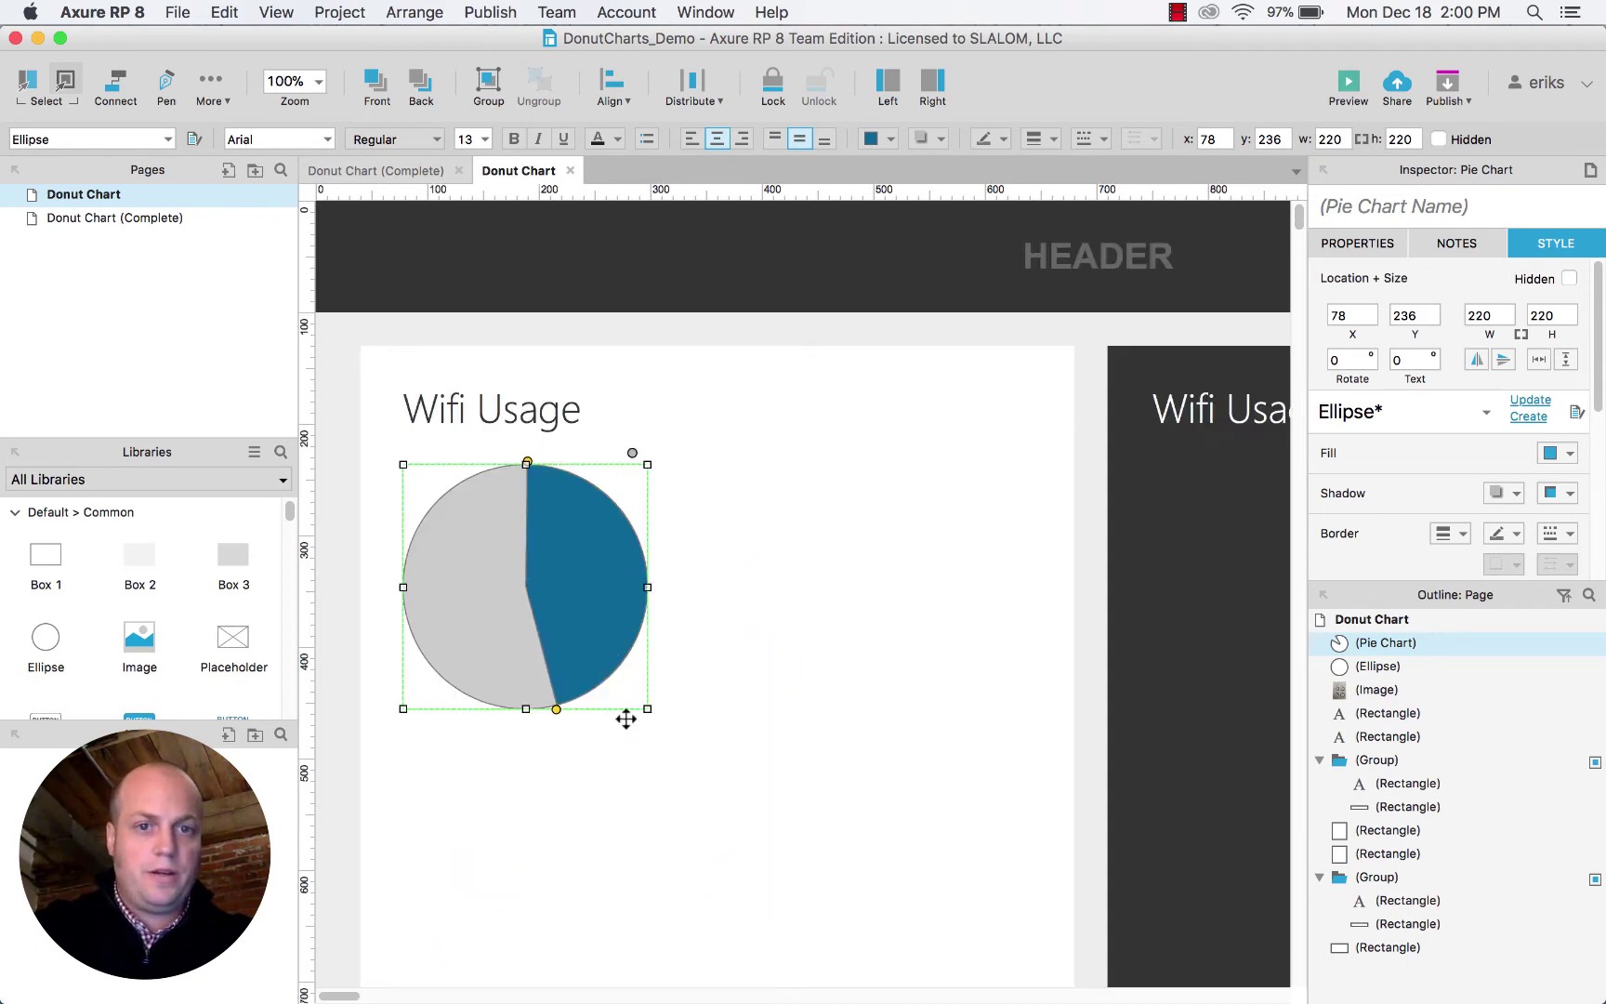
pyautogui.moveTo(557, 710); pyautogui.dragTo(595, 696)
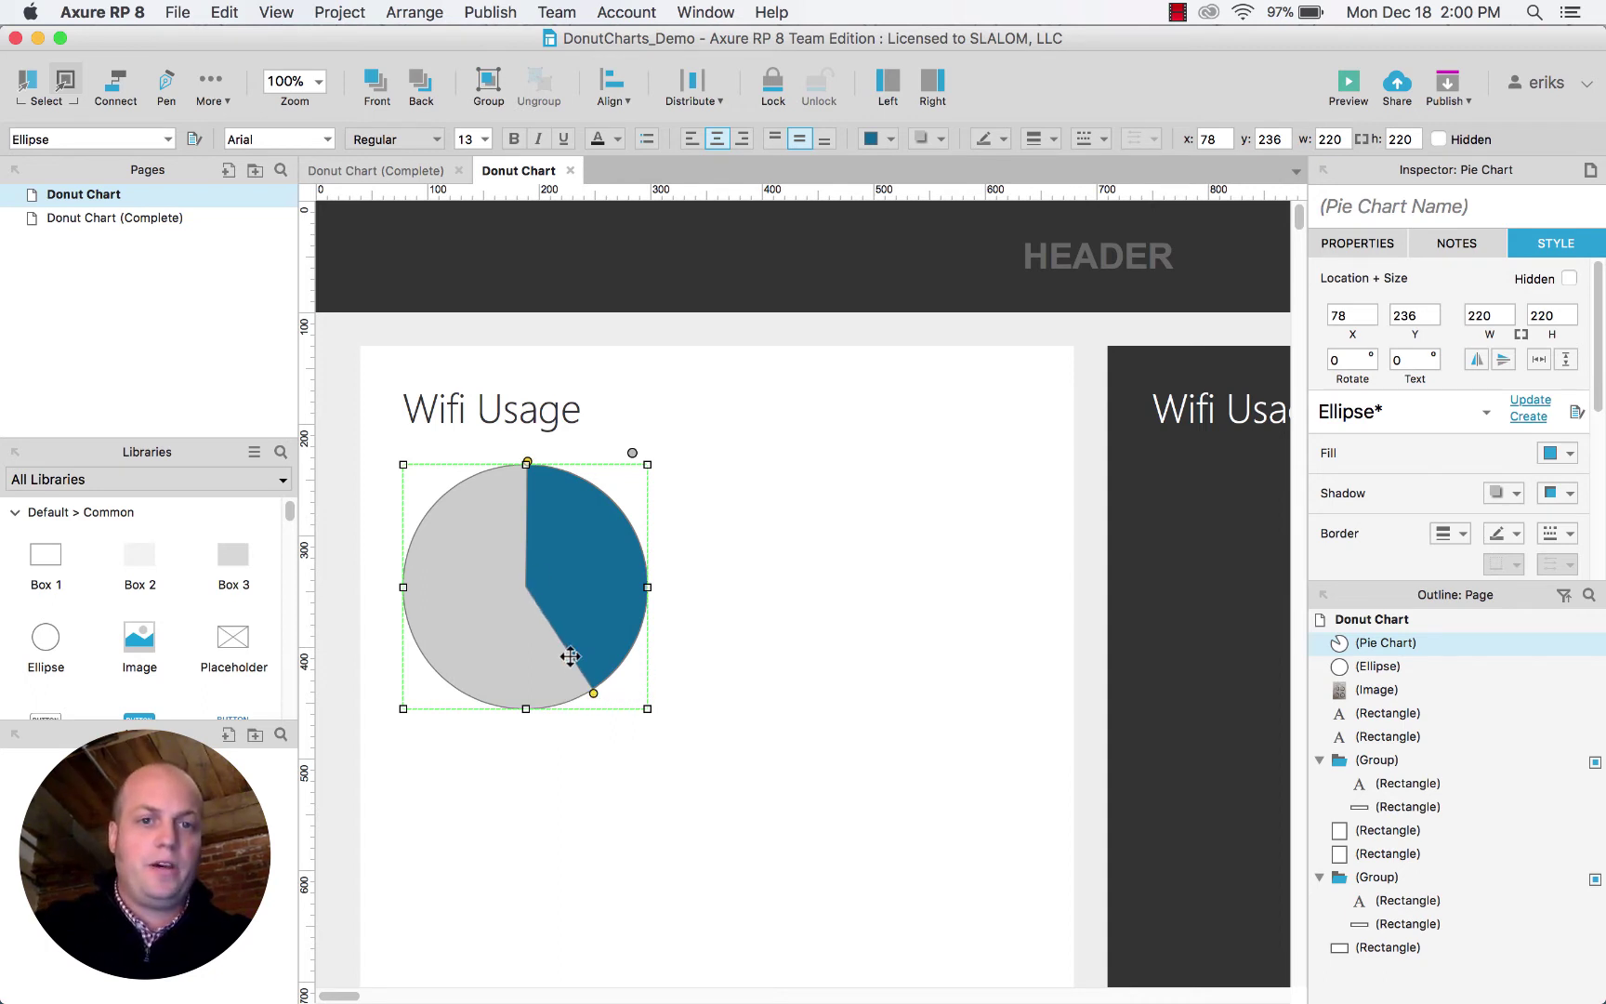
# Move the pie chart right and copy the grey circle to x 460.
pyautogui.moveTo(552, 562); pyautogui.dragTo(709, 560)
pyautogui.click(472, 573)
pyautogui.moveTo(485, 597); pyautogui.dragTo(955, 679)
# At 80% zoom, fill the copied circle white and shrink it to 145 × 145.
pyautogui.press('super+minus')
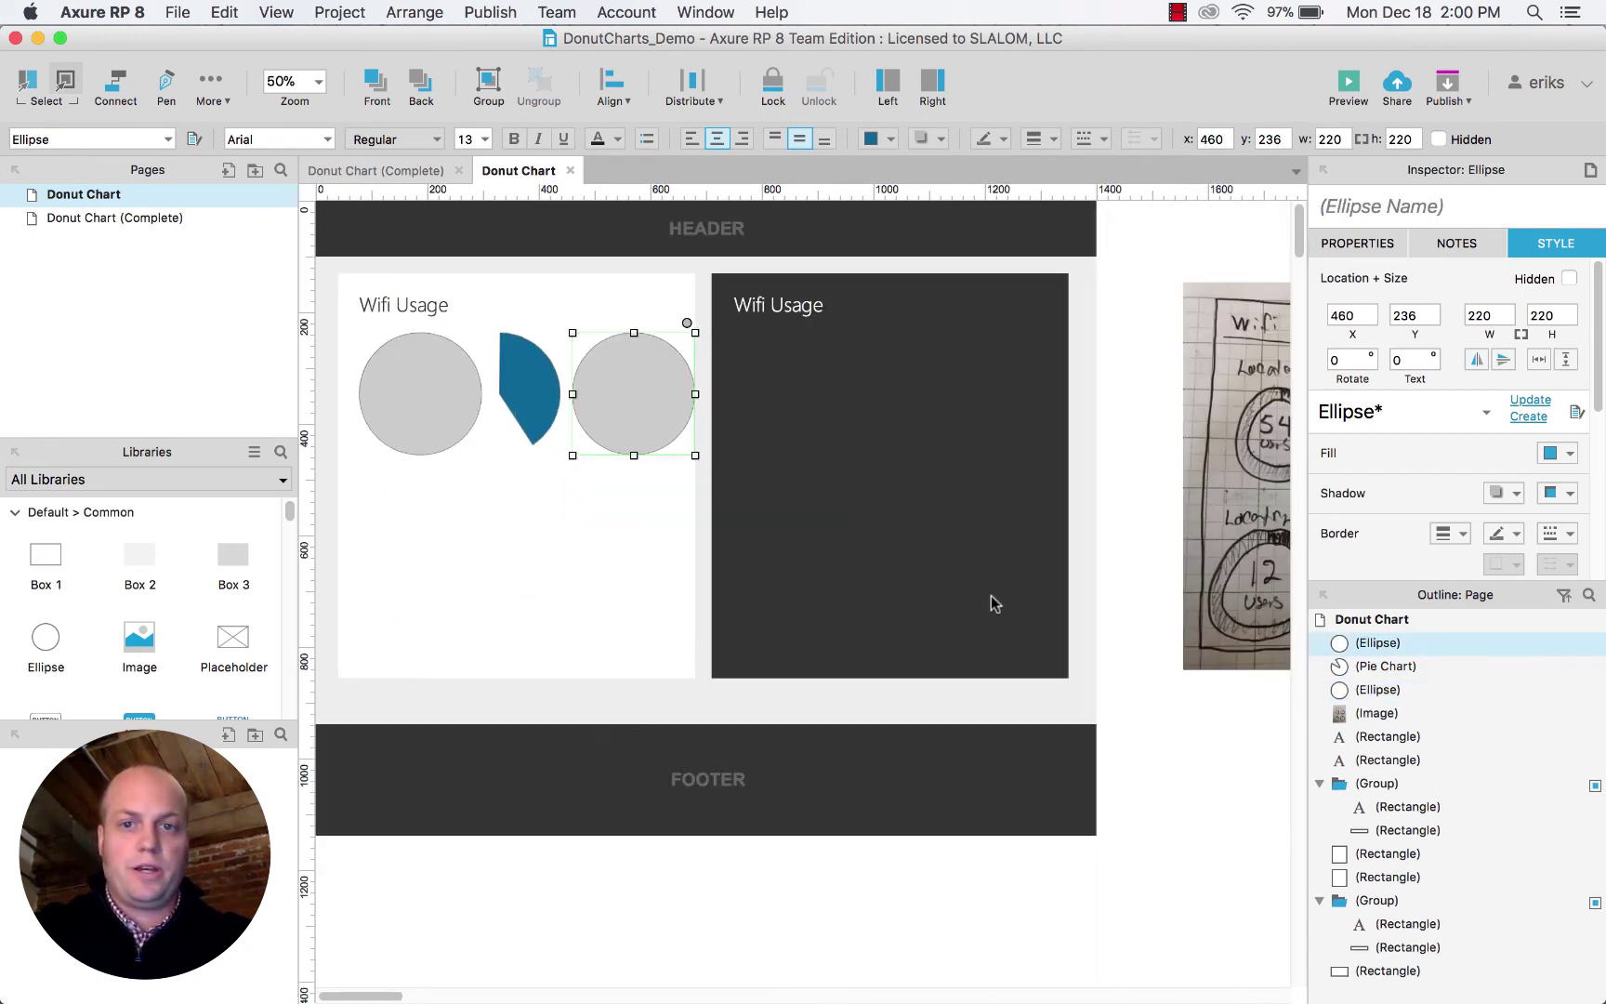
pyautogui.hscroll(2, 1227, 446)
pyautogui.hscroll(-2, 771, 513)
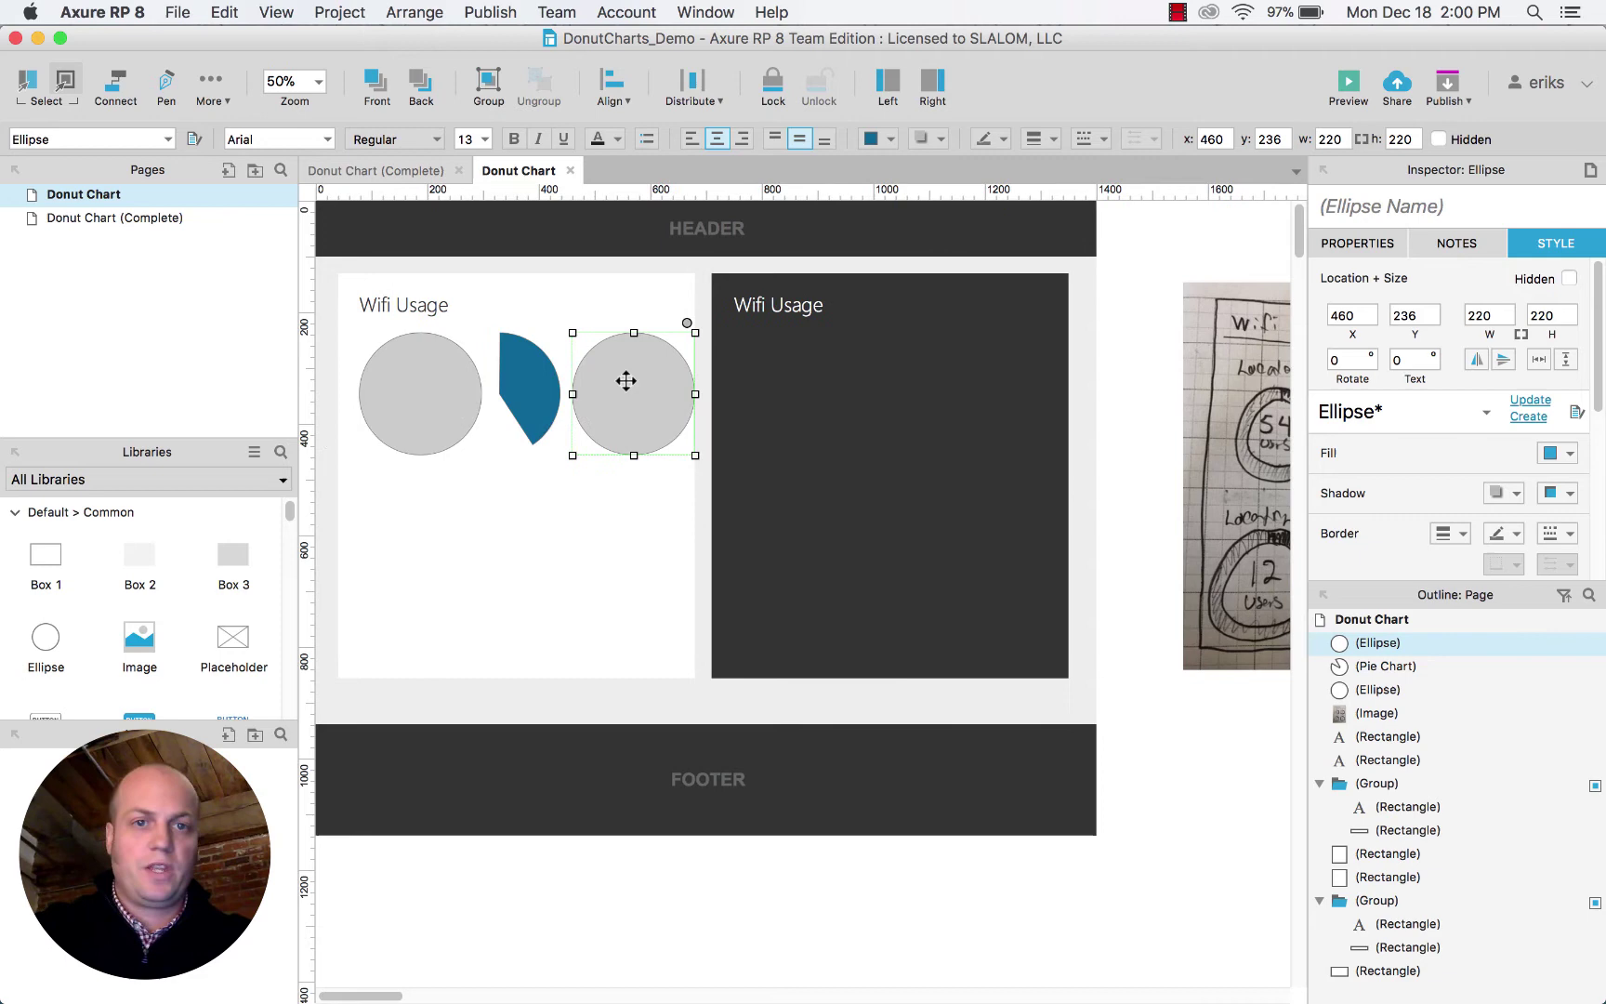
pyautogui.press('super+plus')
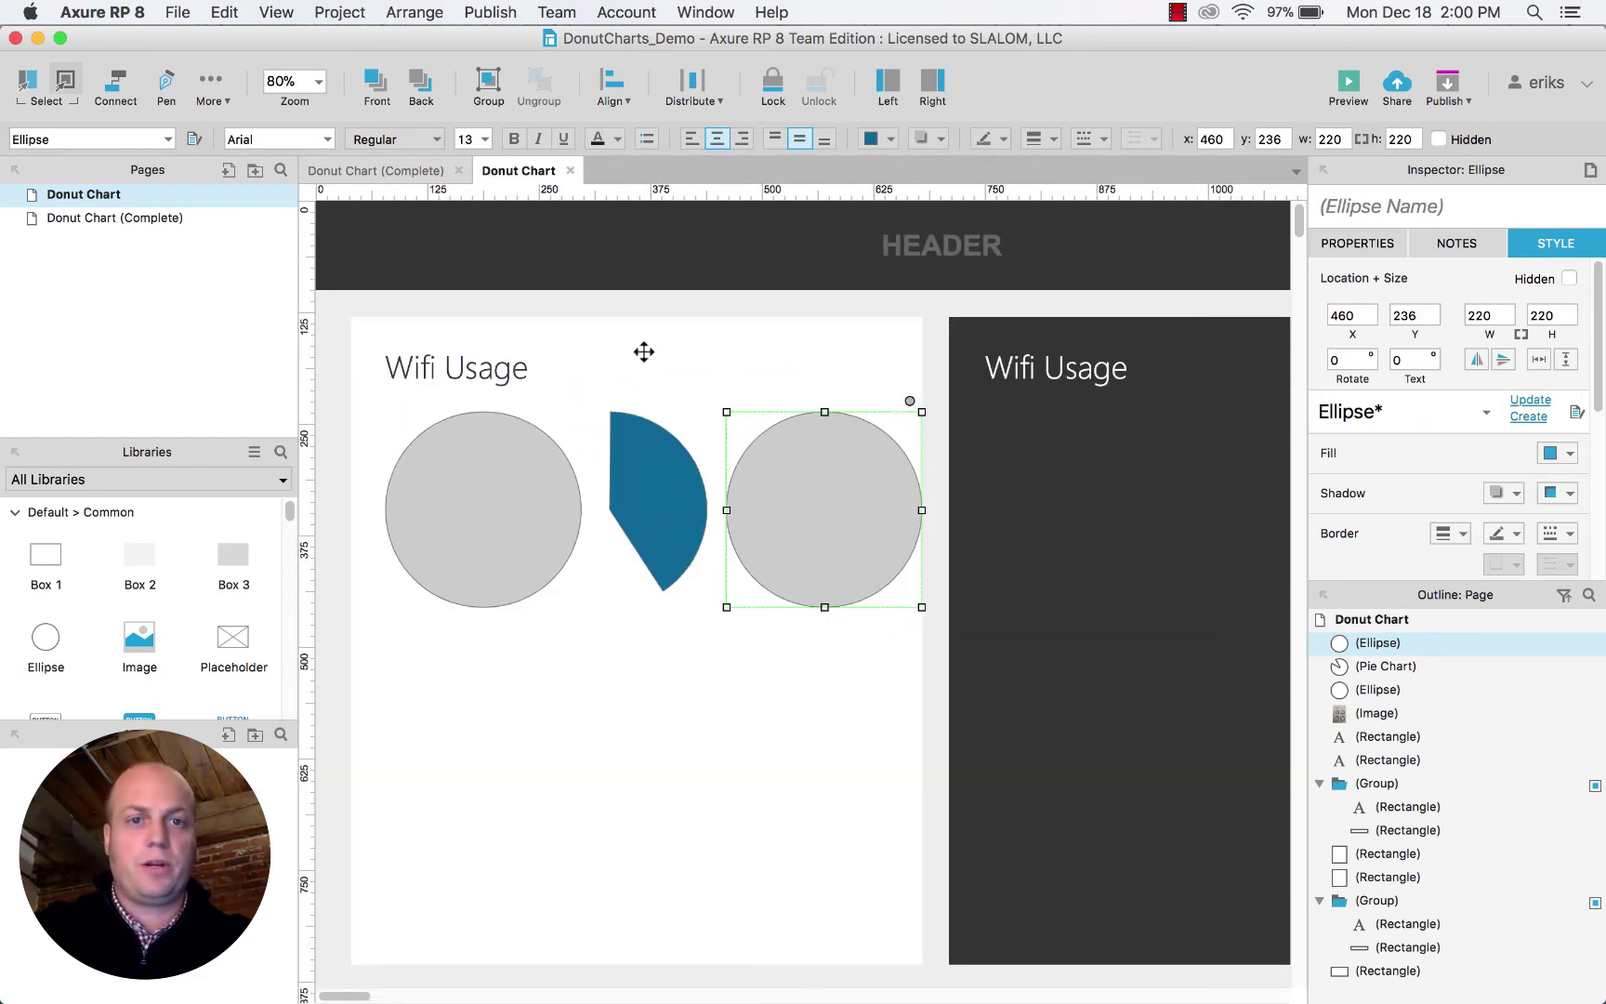
pyautogui.click(887, 140)
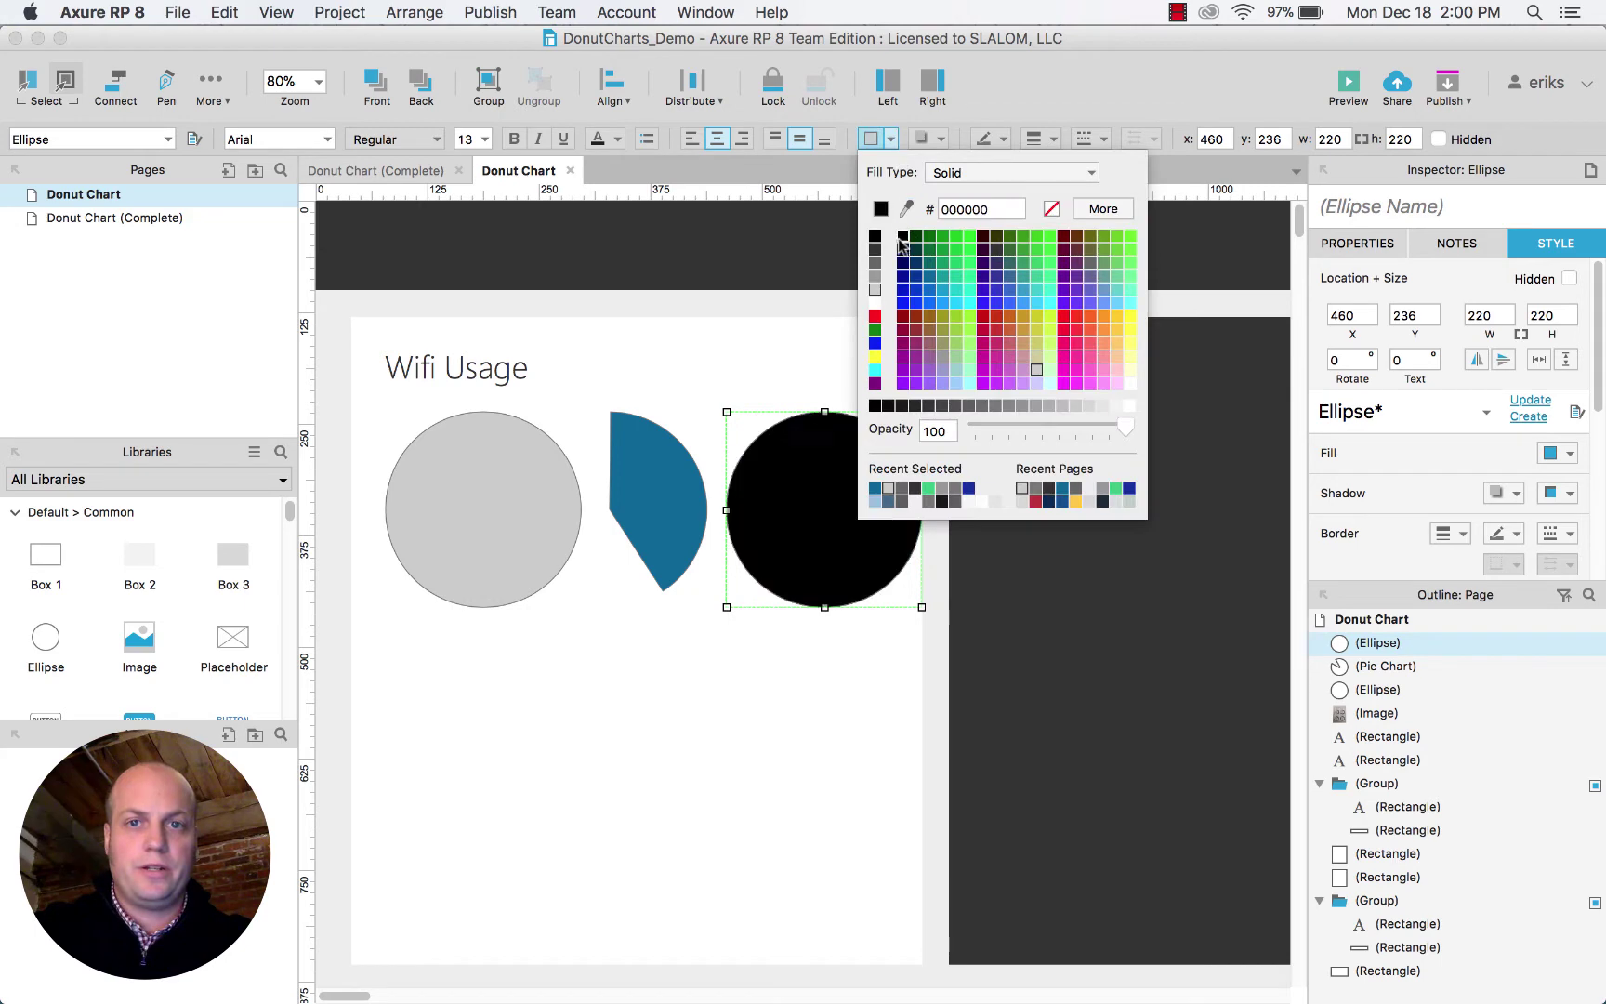
pyautogui.click(875, 303)
pyautogui.moveTo(921, 607); pyautogui.dragTo(803, 488)
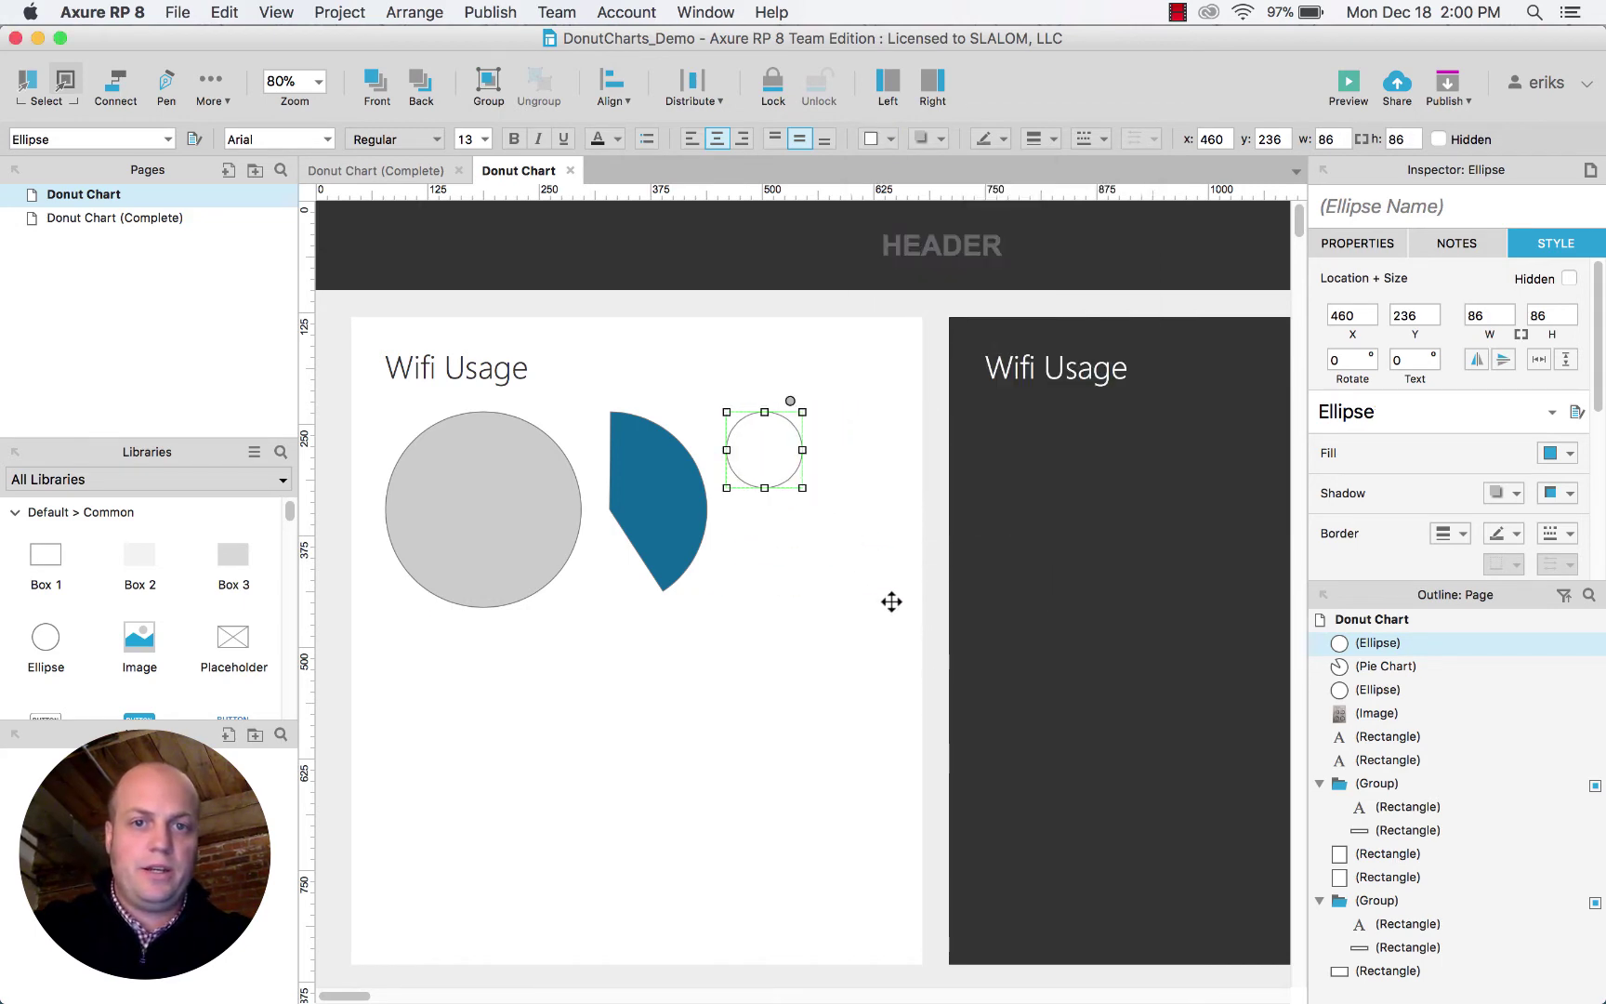
# Place the pie over the grey circle and centre the white circle on it.
pyautogui.moveTo(660, 543); pyautogui.dragTo(532, 541)
pyautogui.click(764, 468)
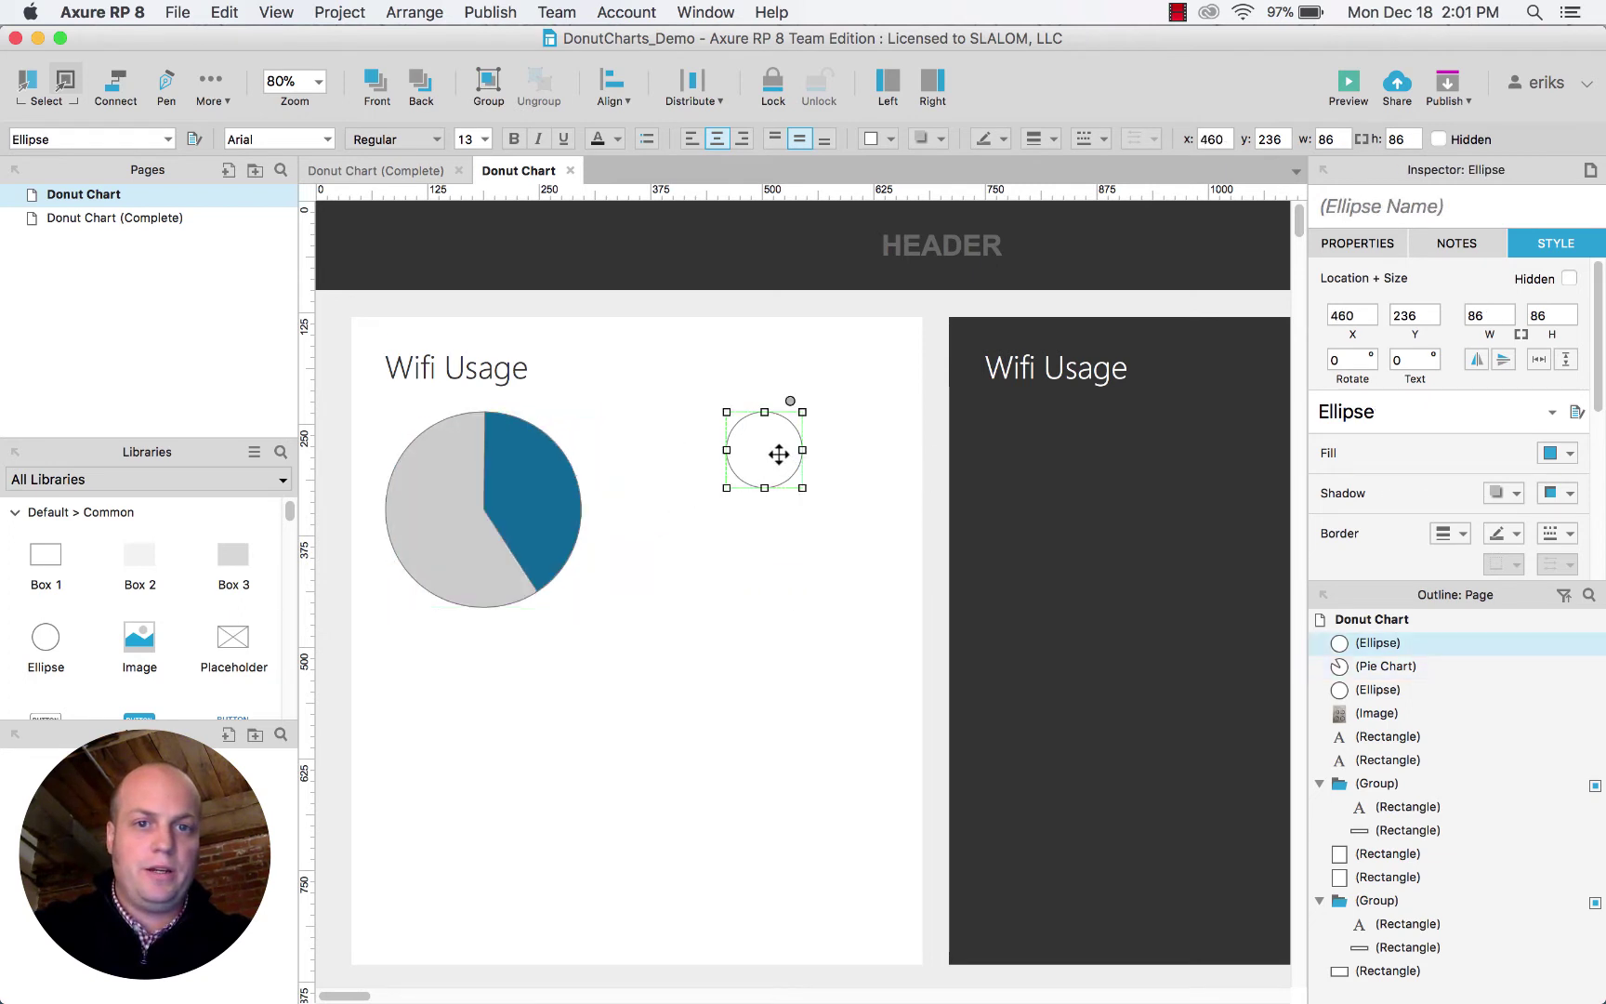
pyautogui.moveTo(778, 454); pyautogui.dragTo(504, 527)
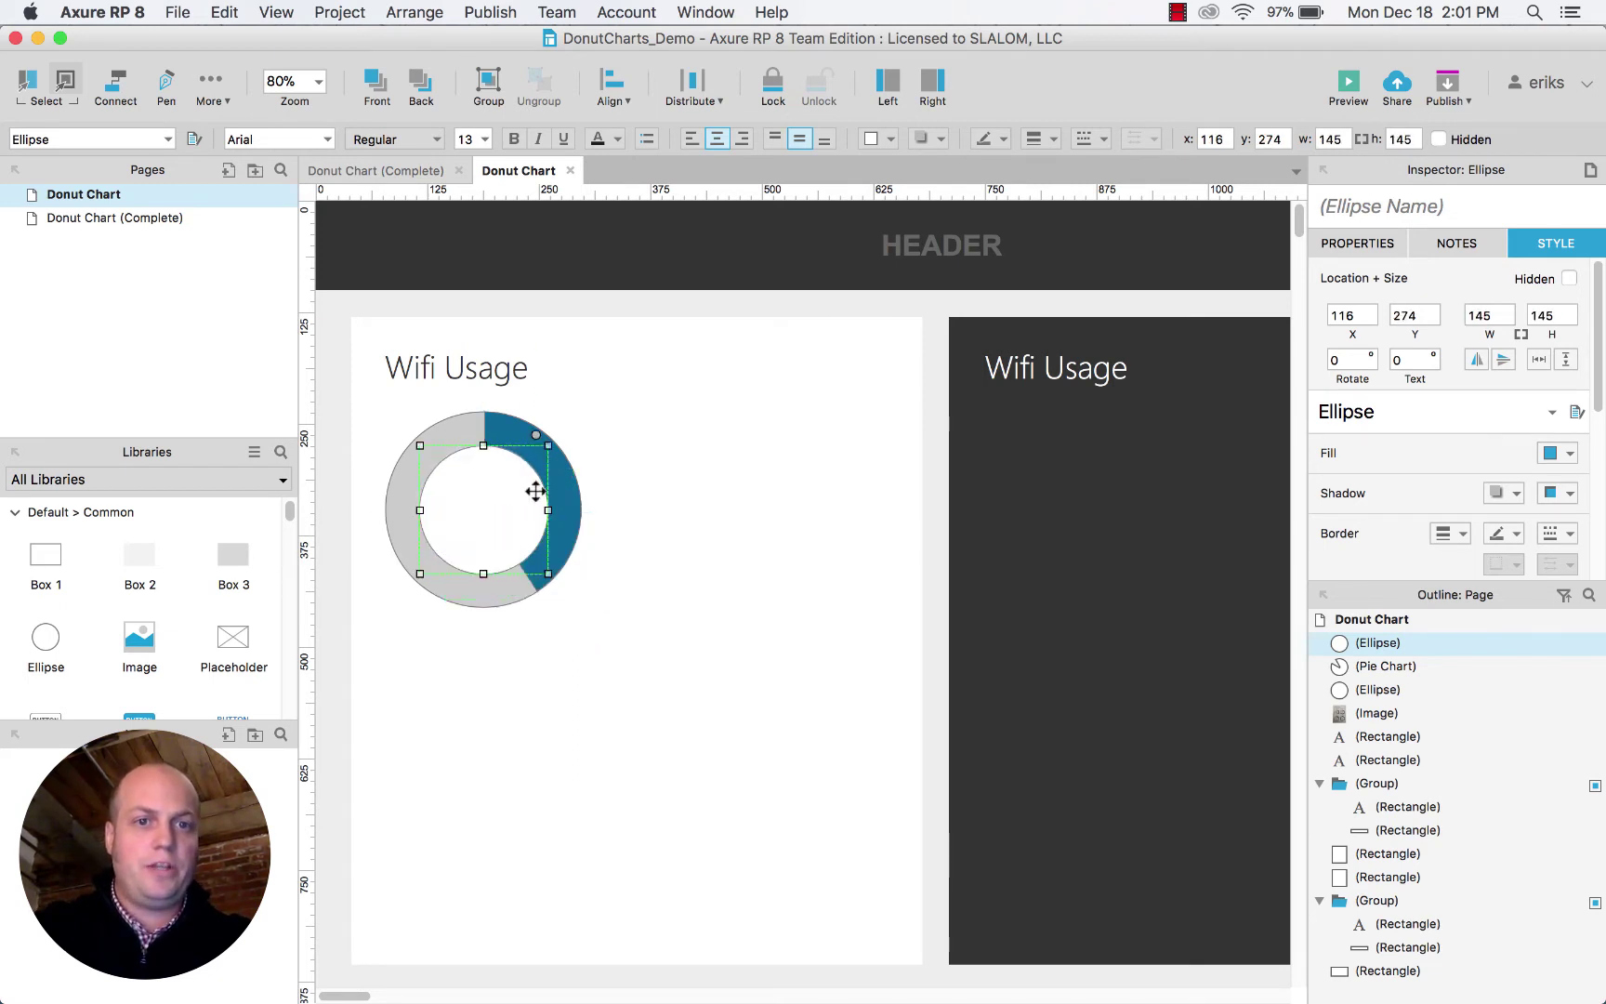
# Drag the Pie Chart's angle handle to resize the blue arc to about 40%.
pyautogui.click(641, 521)
pyautogui.click(557, 484)
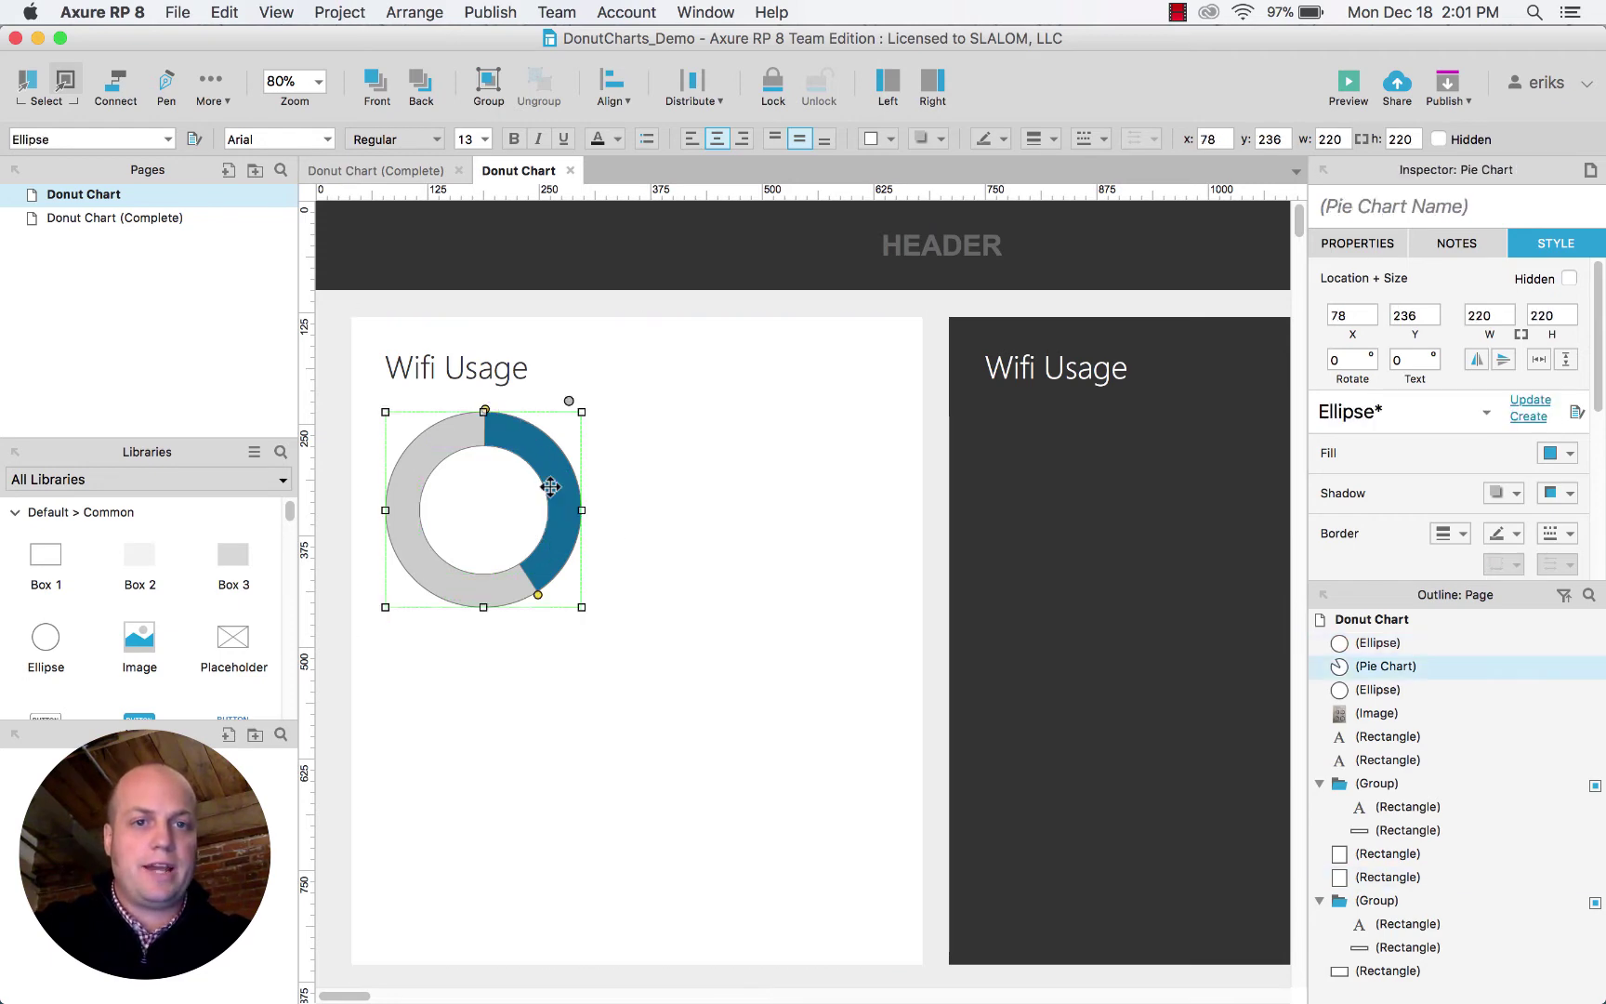
pyautogui.moveTo(538, 591); pyautogui.dragTo(568, 563)
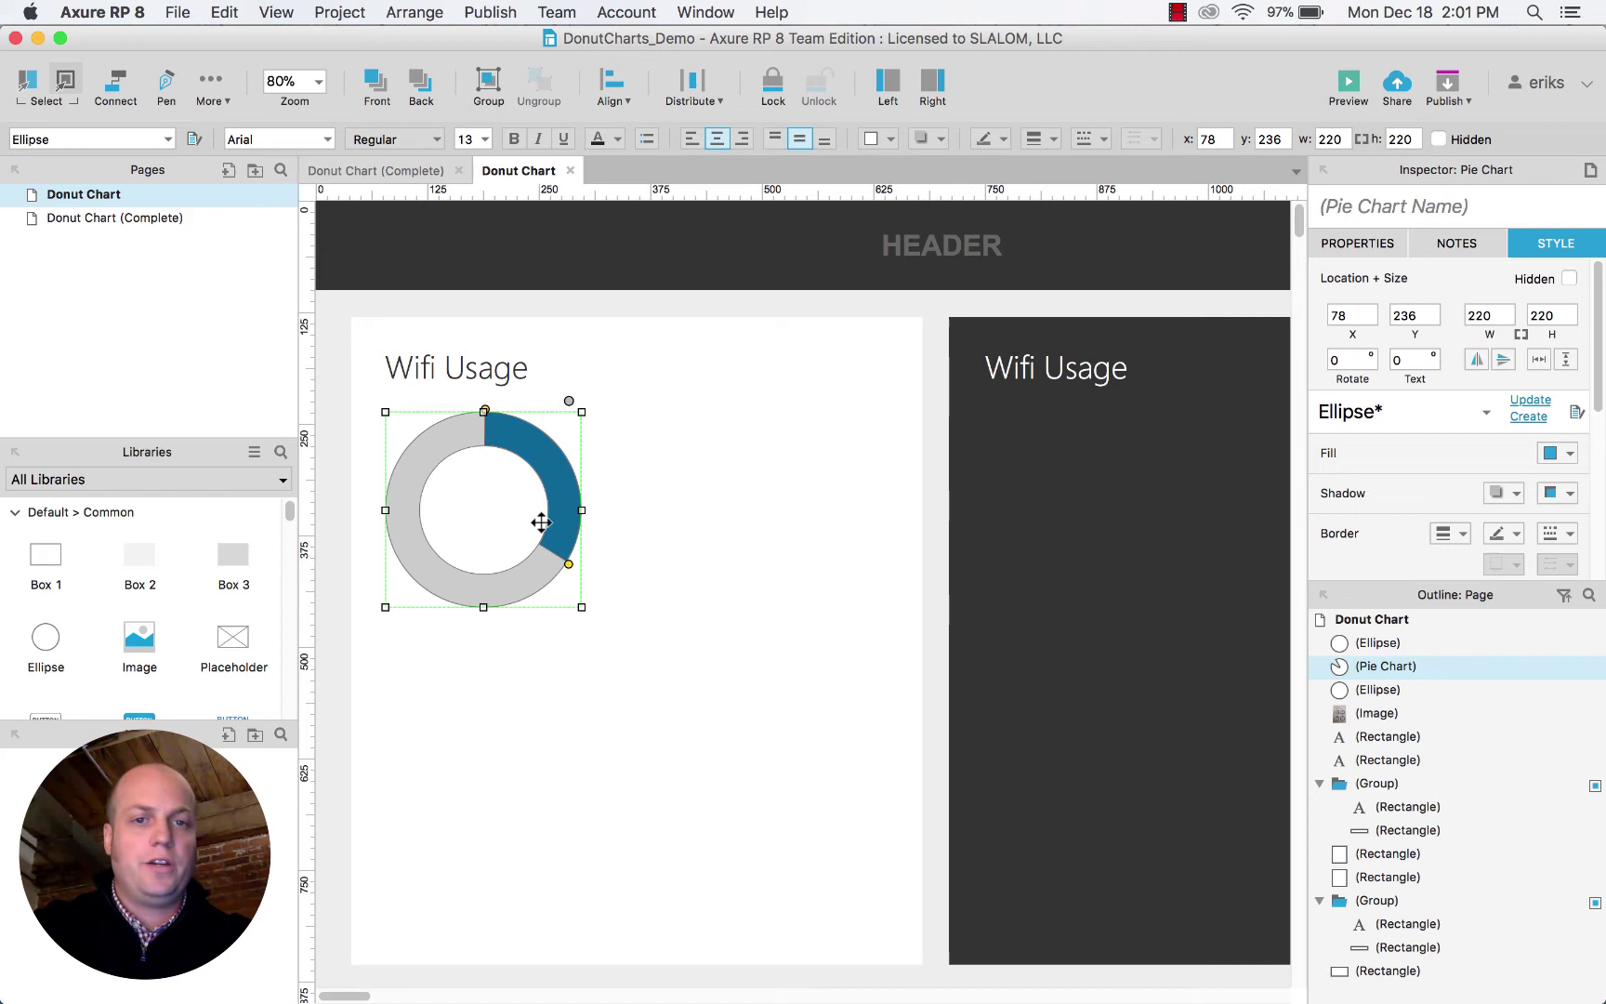
# Group the two circles and the pie chart with Cmd+G.
pyautogui.click(516, 511)
pyautogui.keyDown('shift'); pyautogui.click(513, 434); pyautogui.keyUp('shift')
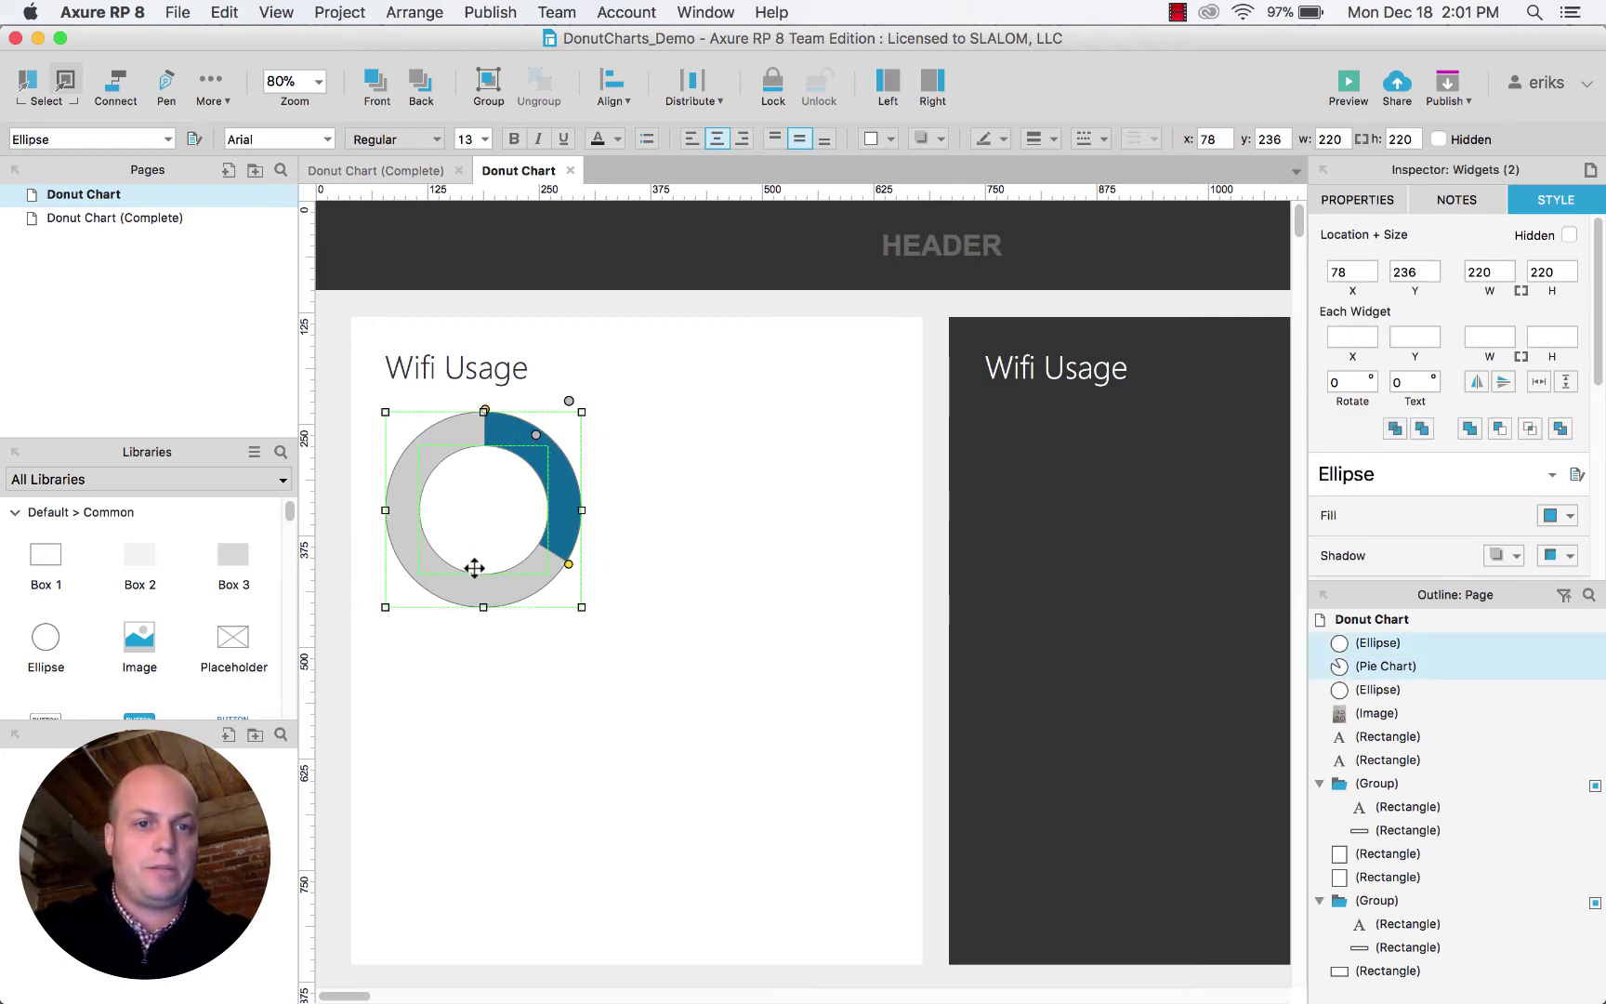
pyautogui.click(1379, 643)
pyautogui.keyDown('shift'); pyautogui.click(1378, 692); pyautogui.keyUp('shift')
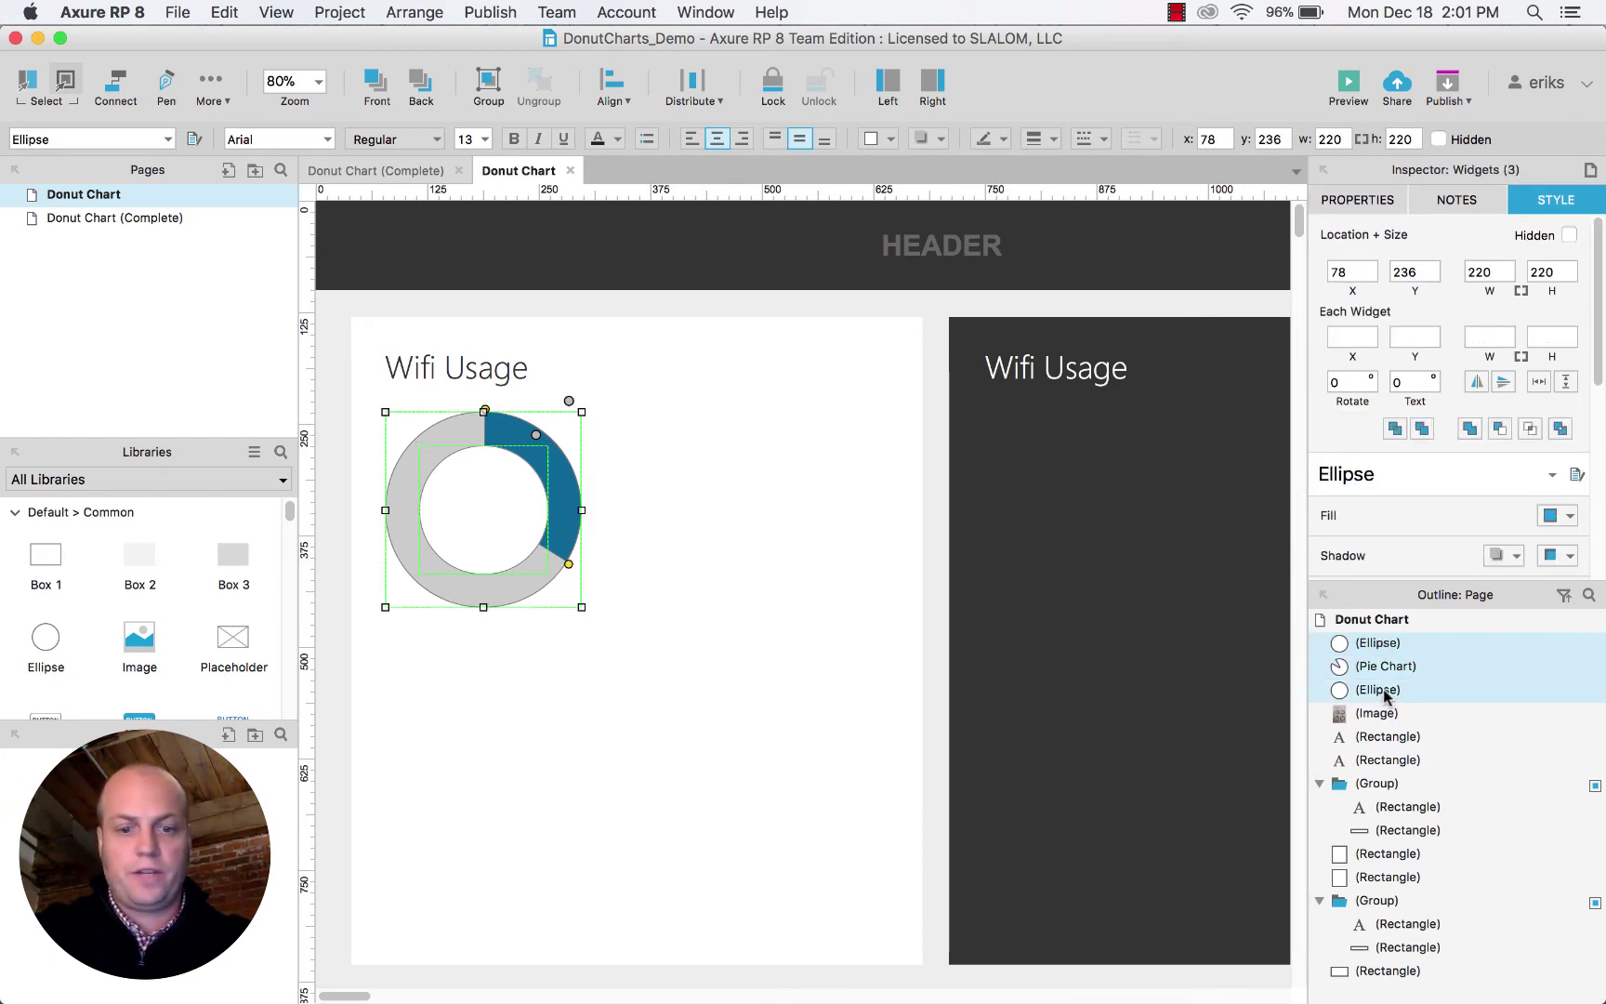
pyautogui.press('super+g')
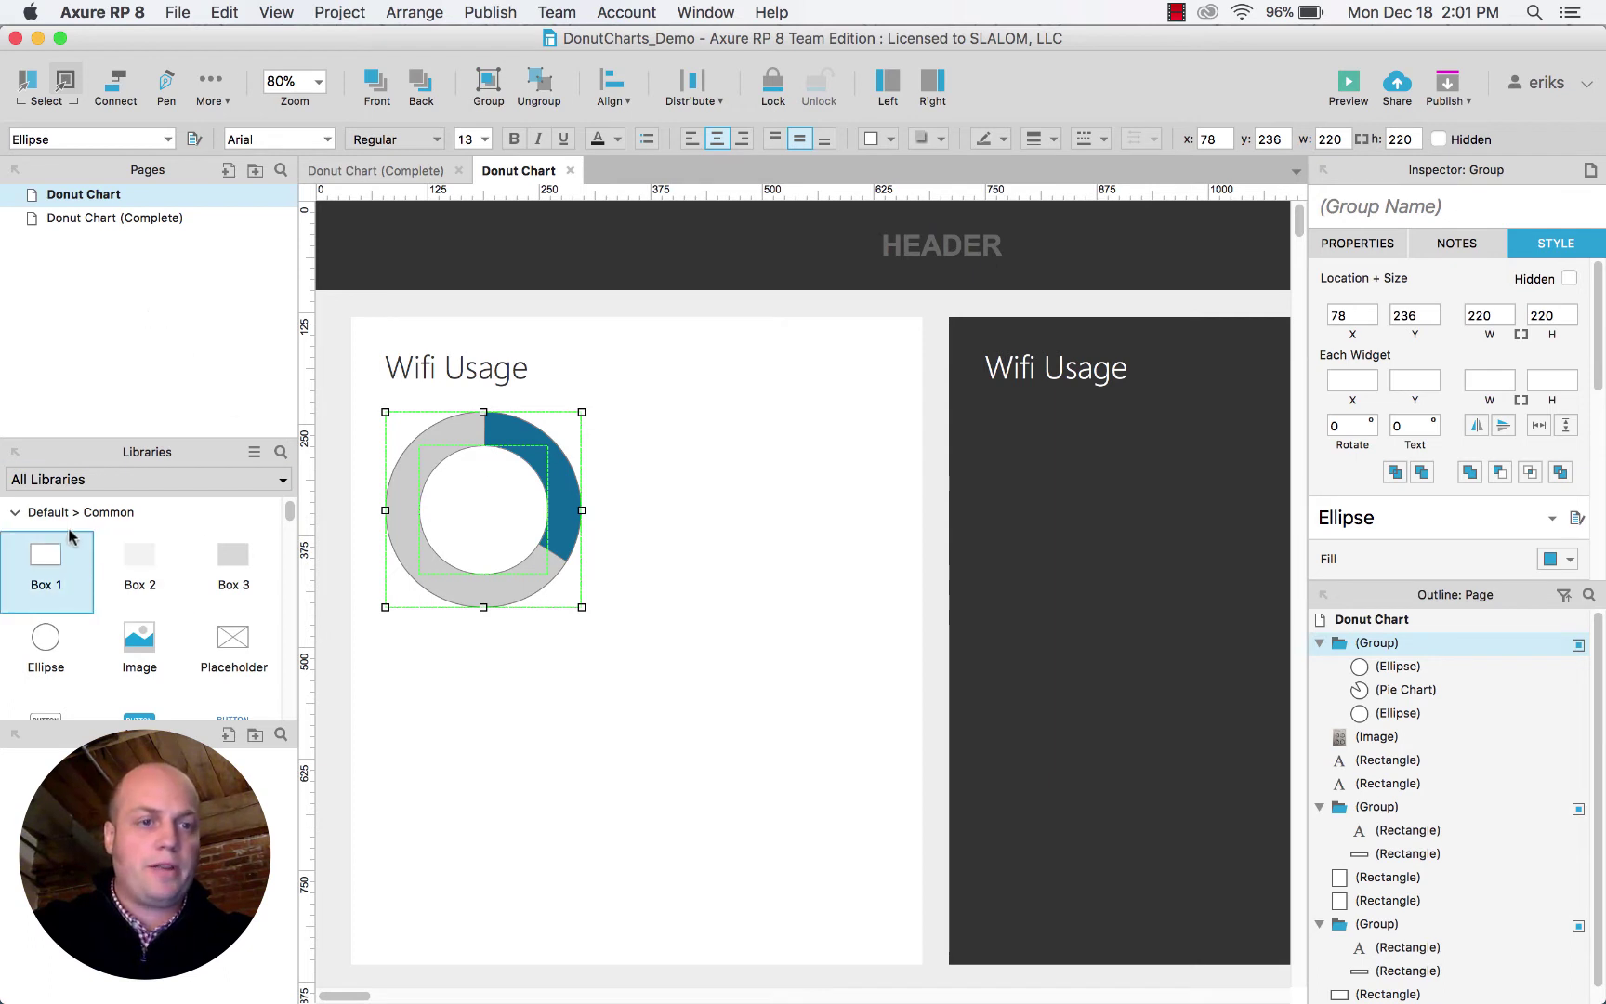
# Ungroup the donut shapes and add a Heading 1 reading '52' inside the donut.
pyautogui.press('shift+super+g')
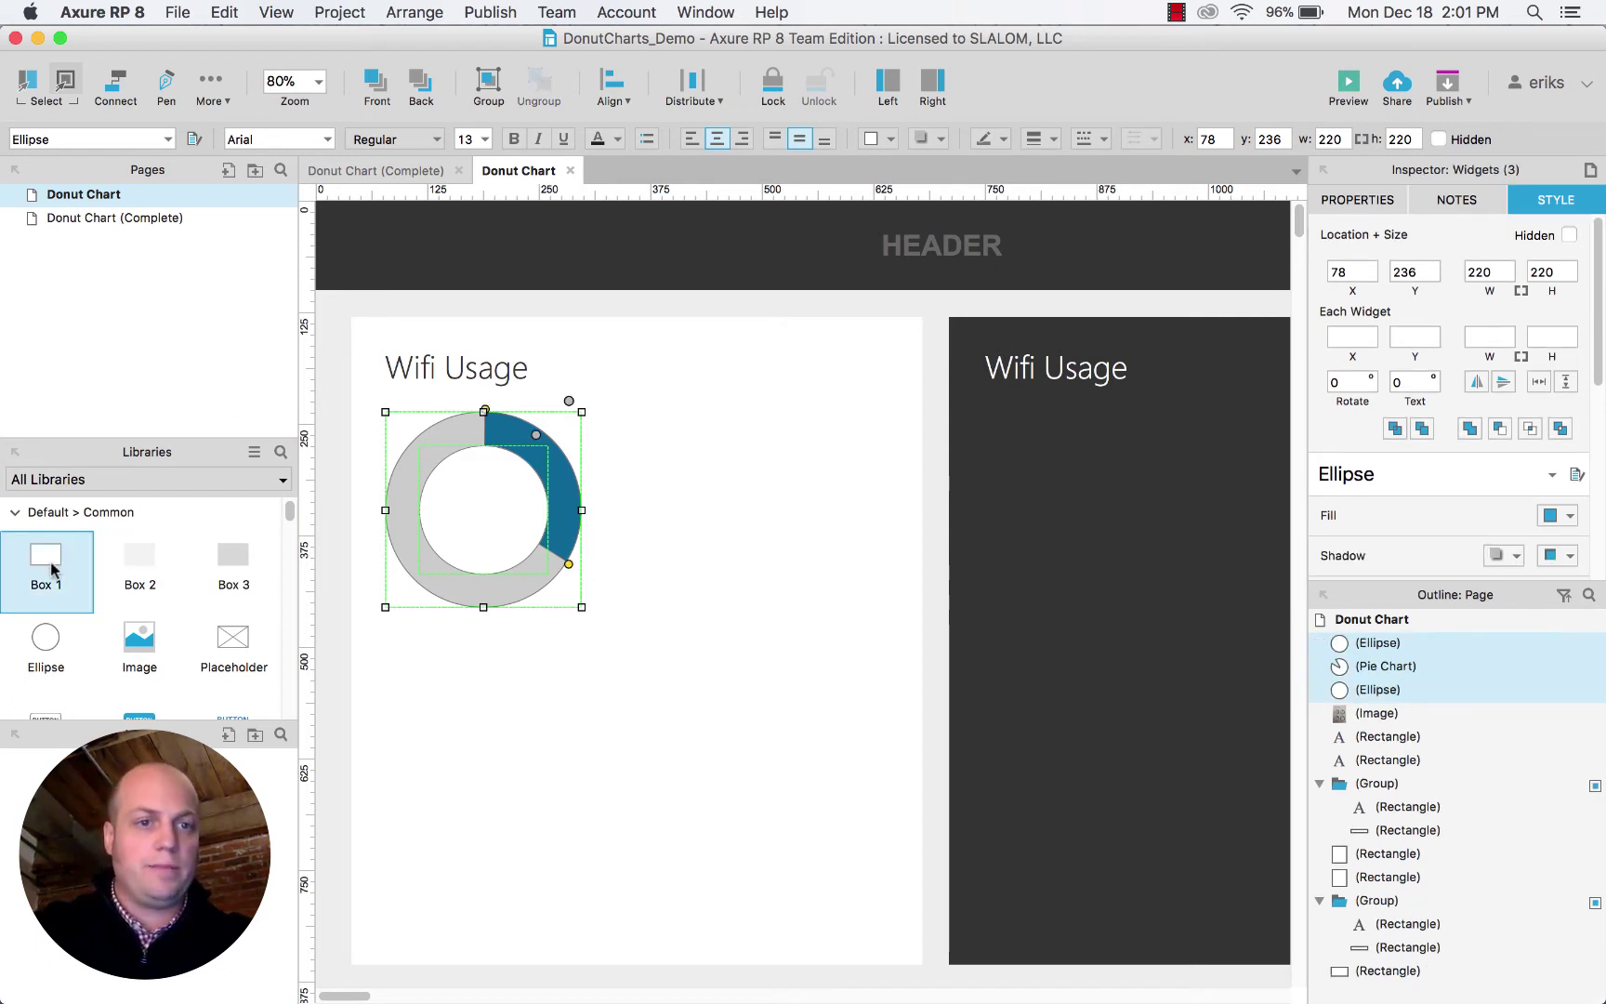
pyautogui.scroll(-3, 84, 573)
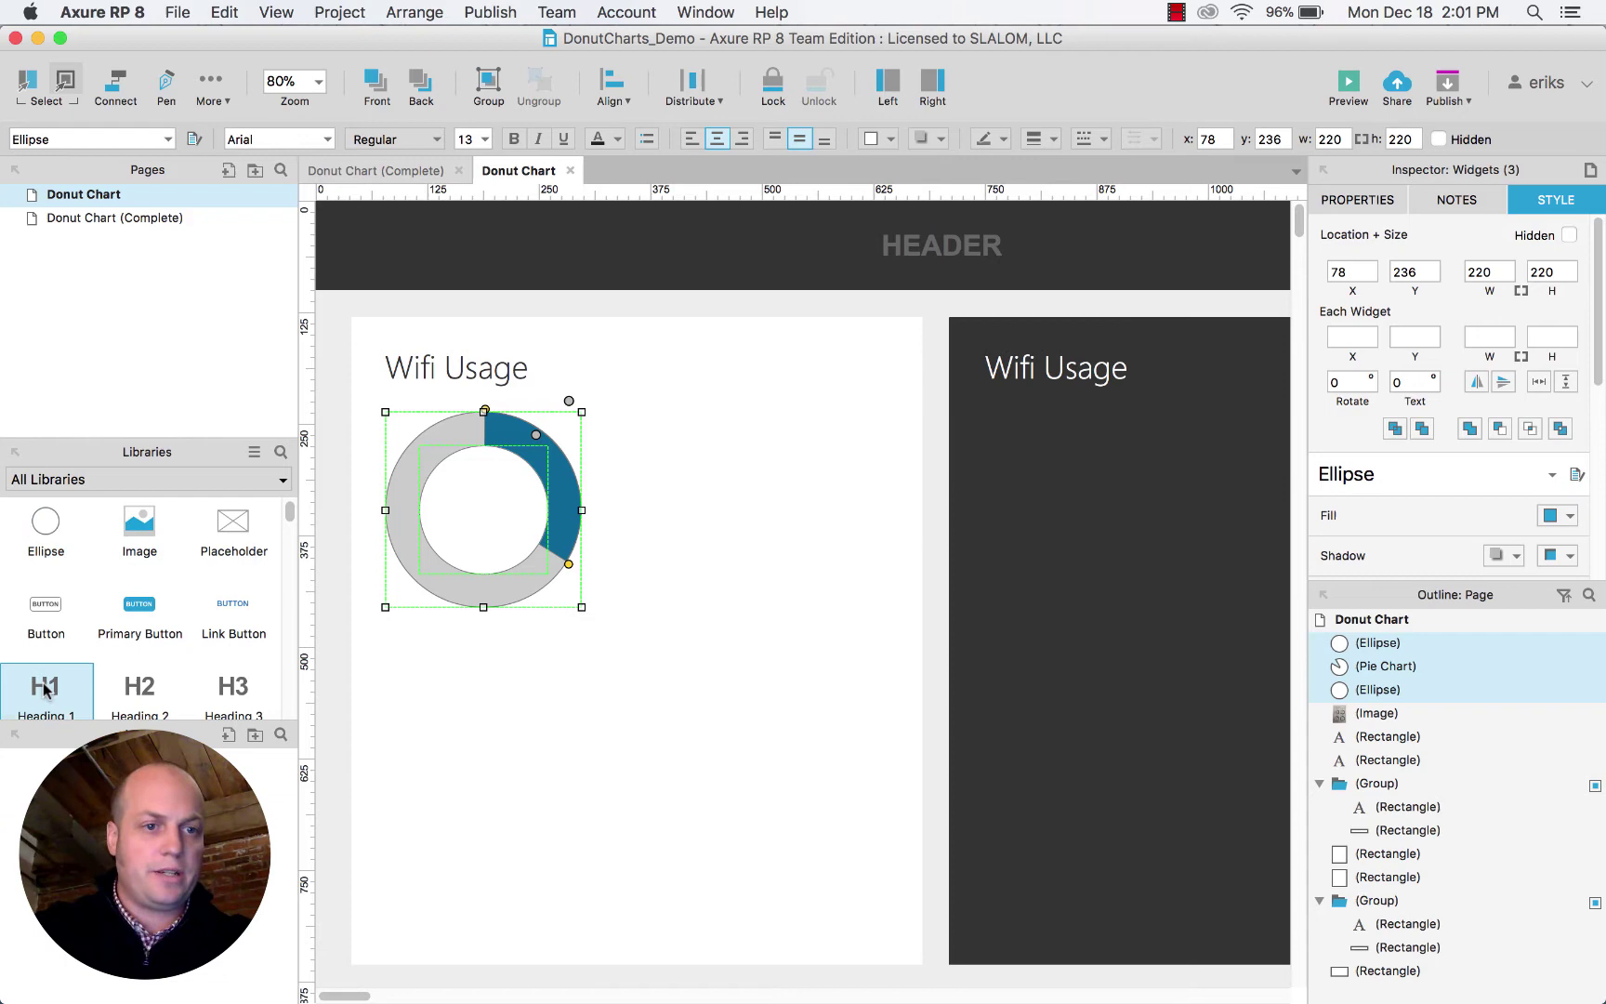
pyautogui.moveTo(45, 687); pyautogui.dragTo(447, 473)
pyautogui.doubleClick(540, 507)
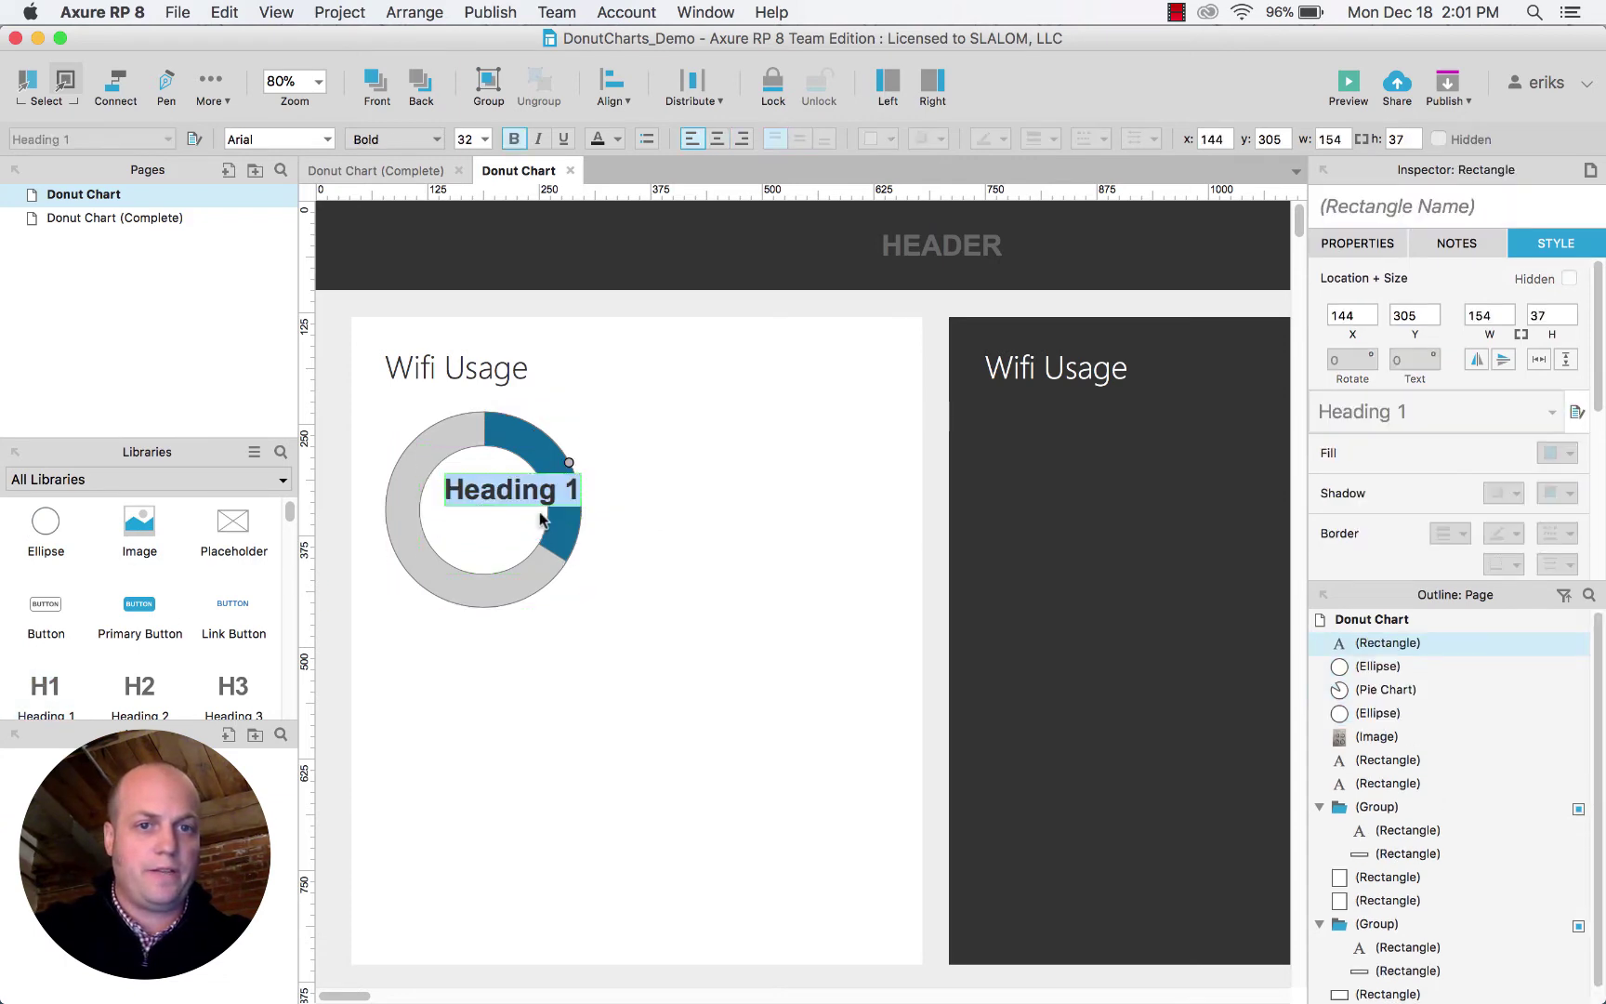
pyautogui.write('52')
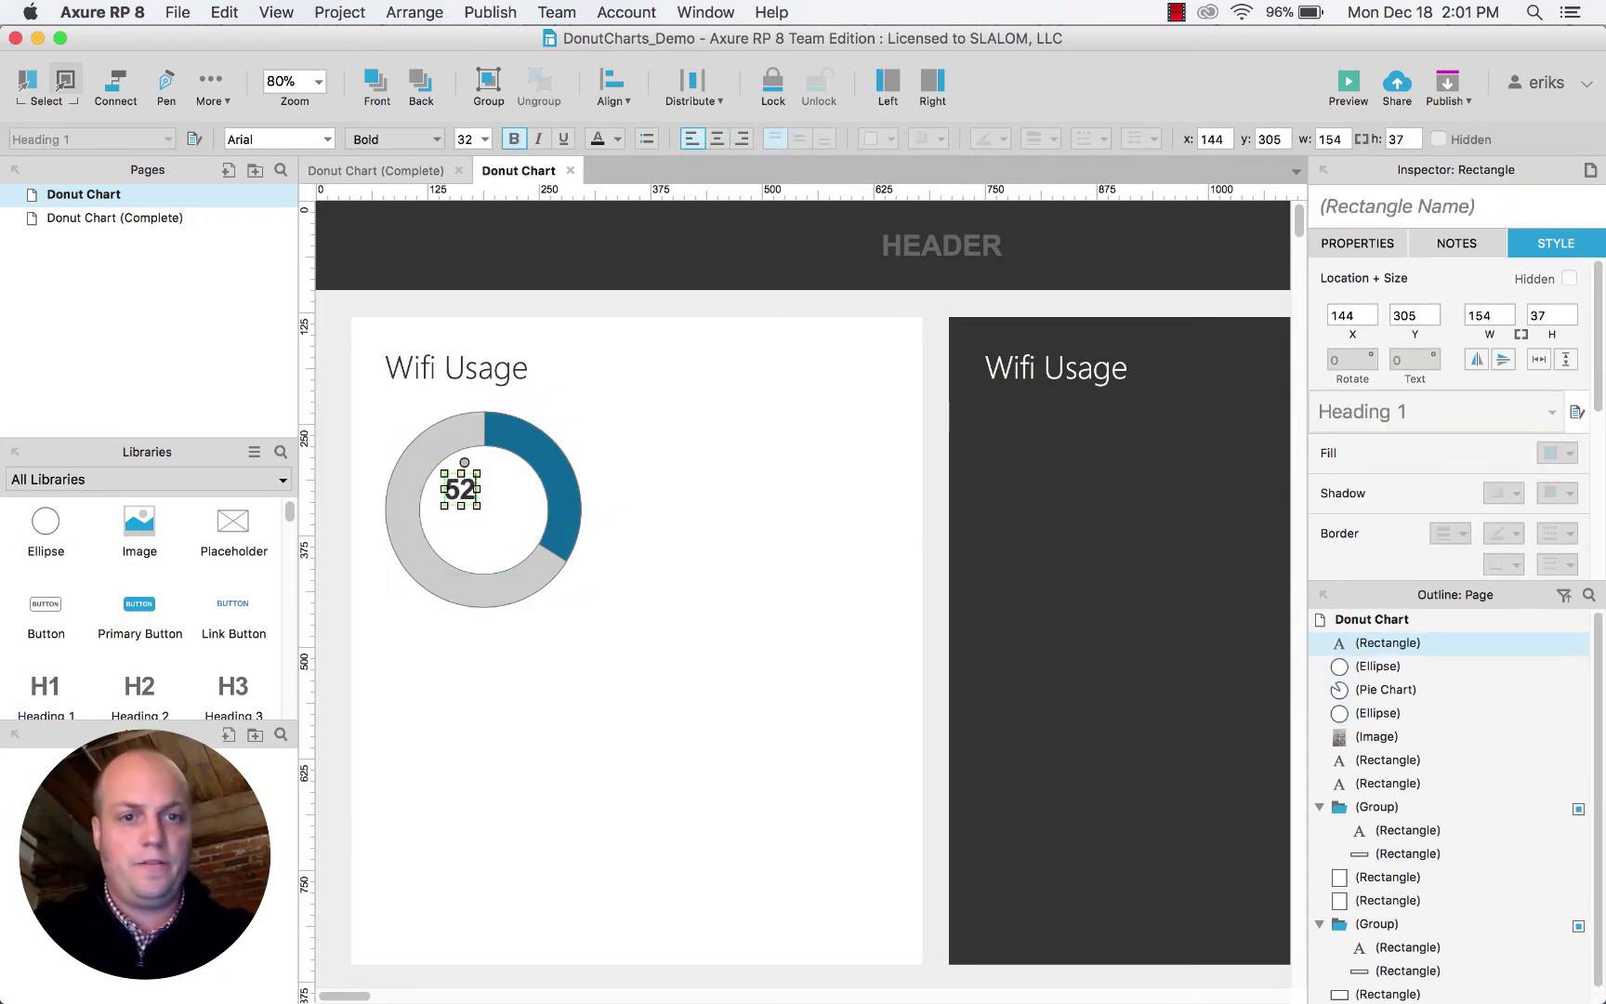
pyautogui.click(650, 490)
pyautogui.click(462, 487)
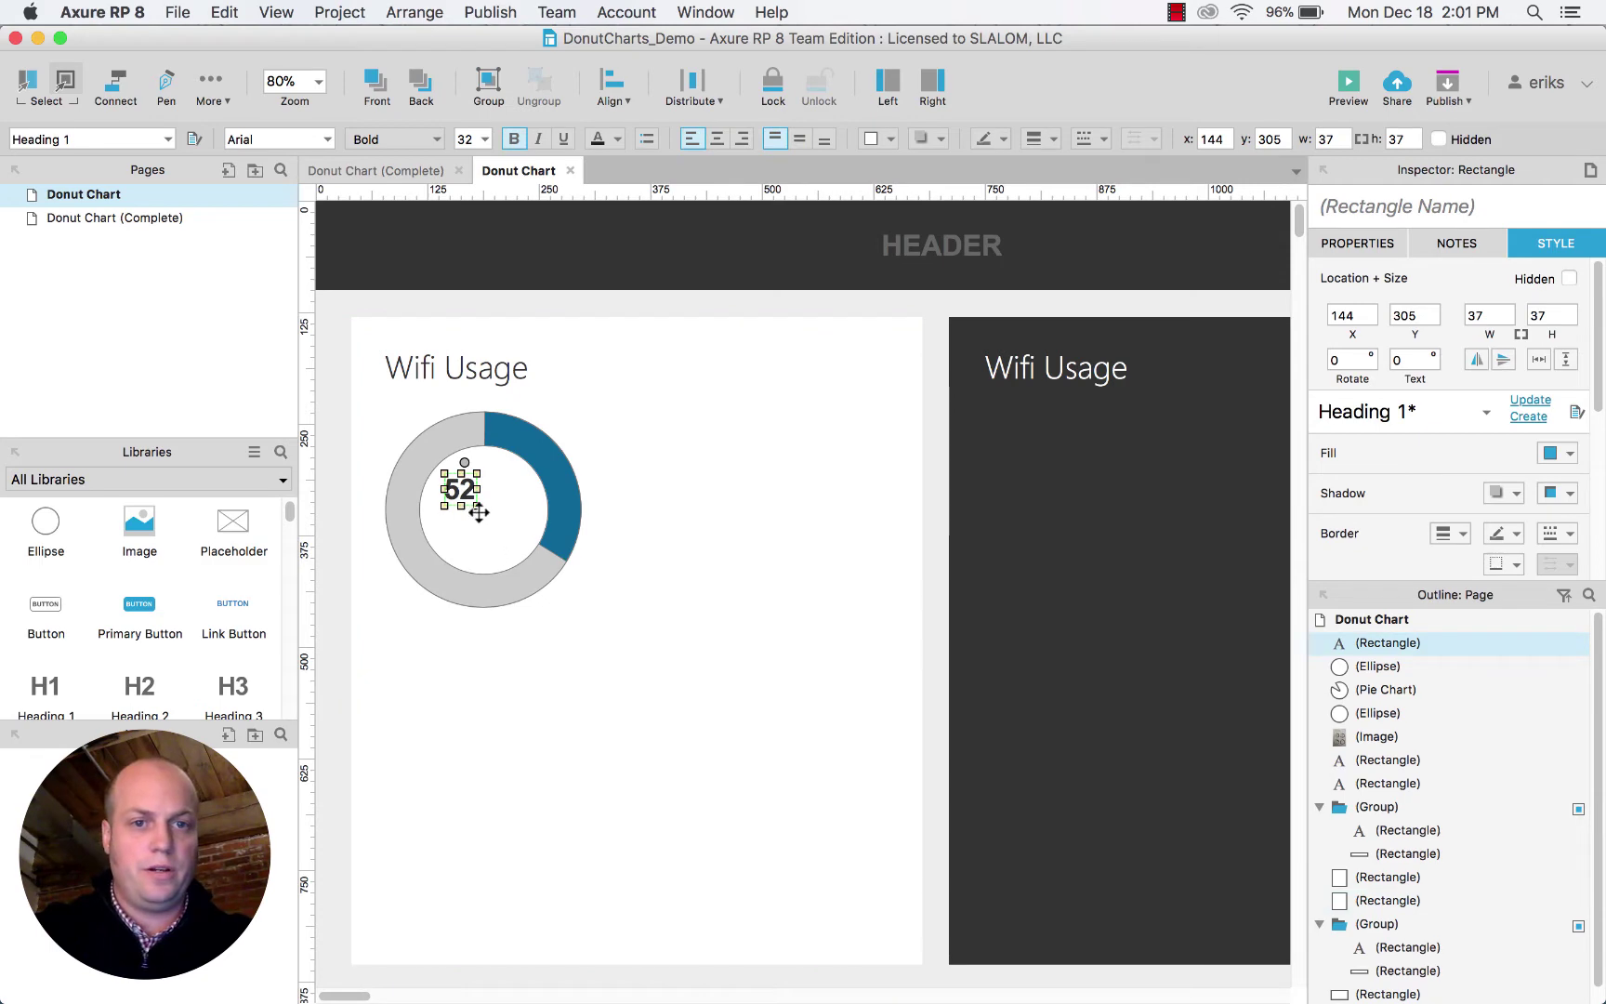
# Set '52' to 48 pt, centre it in the donut, and duplicate it just below.
pyautogui.click(485, 138)
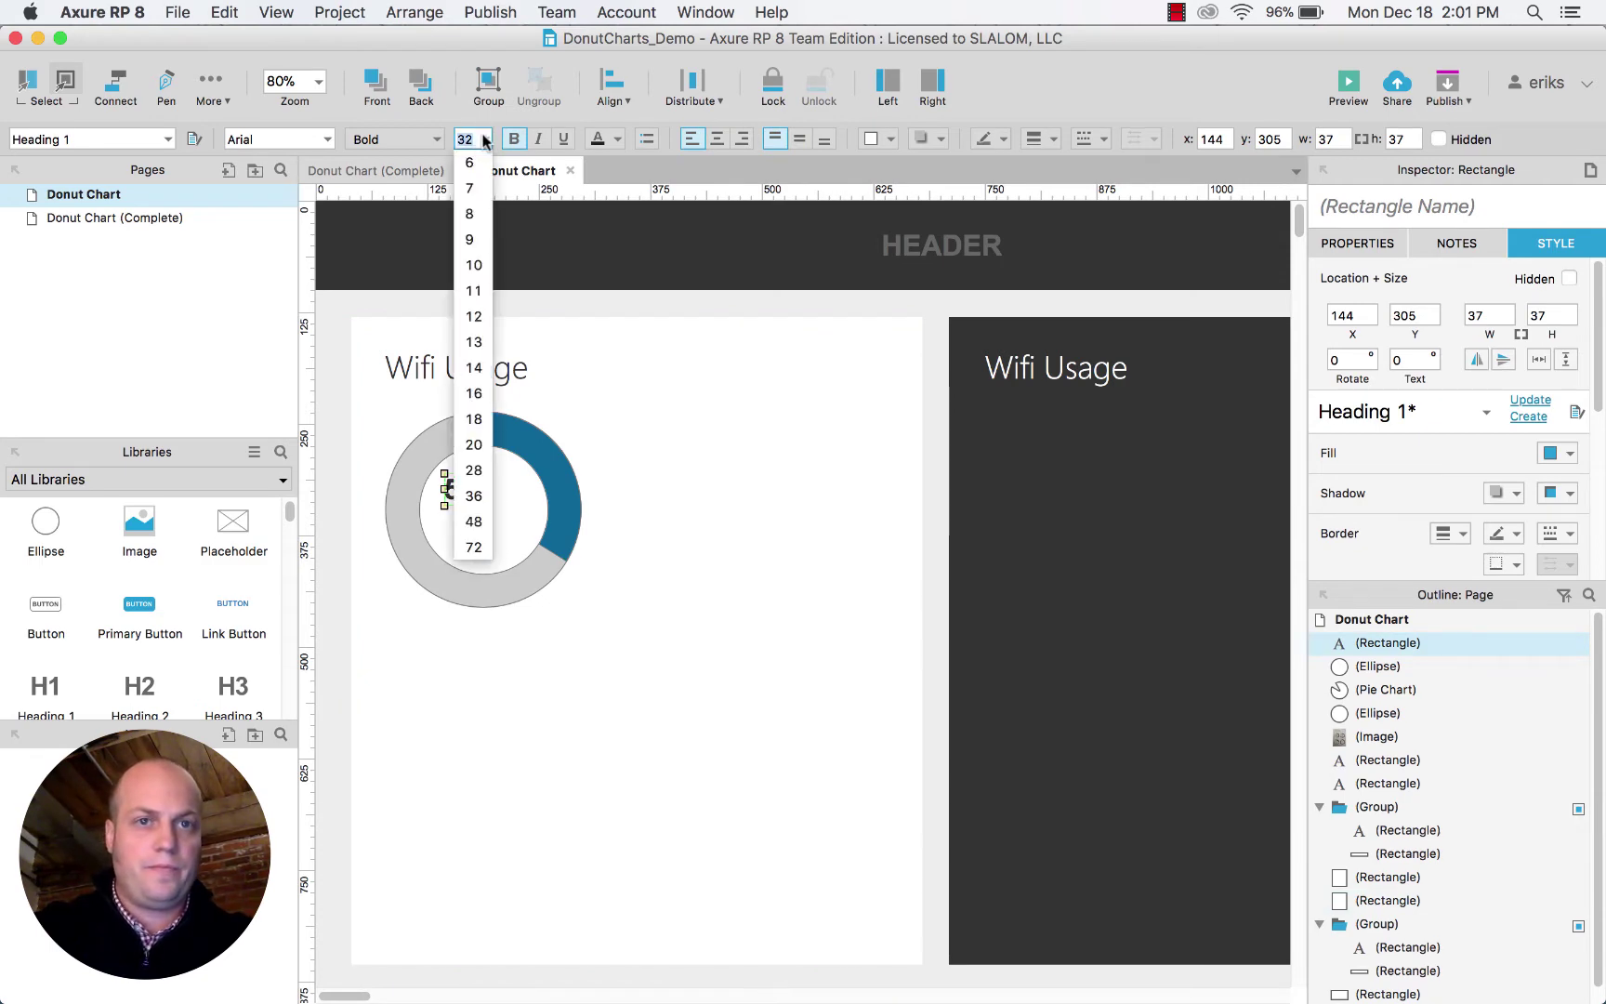
pyautogui.click(473, 495)
pyautogui.moveTo(465, 496); pyautogui.dragTo(483, 493)
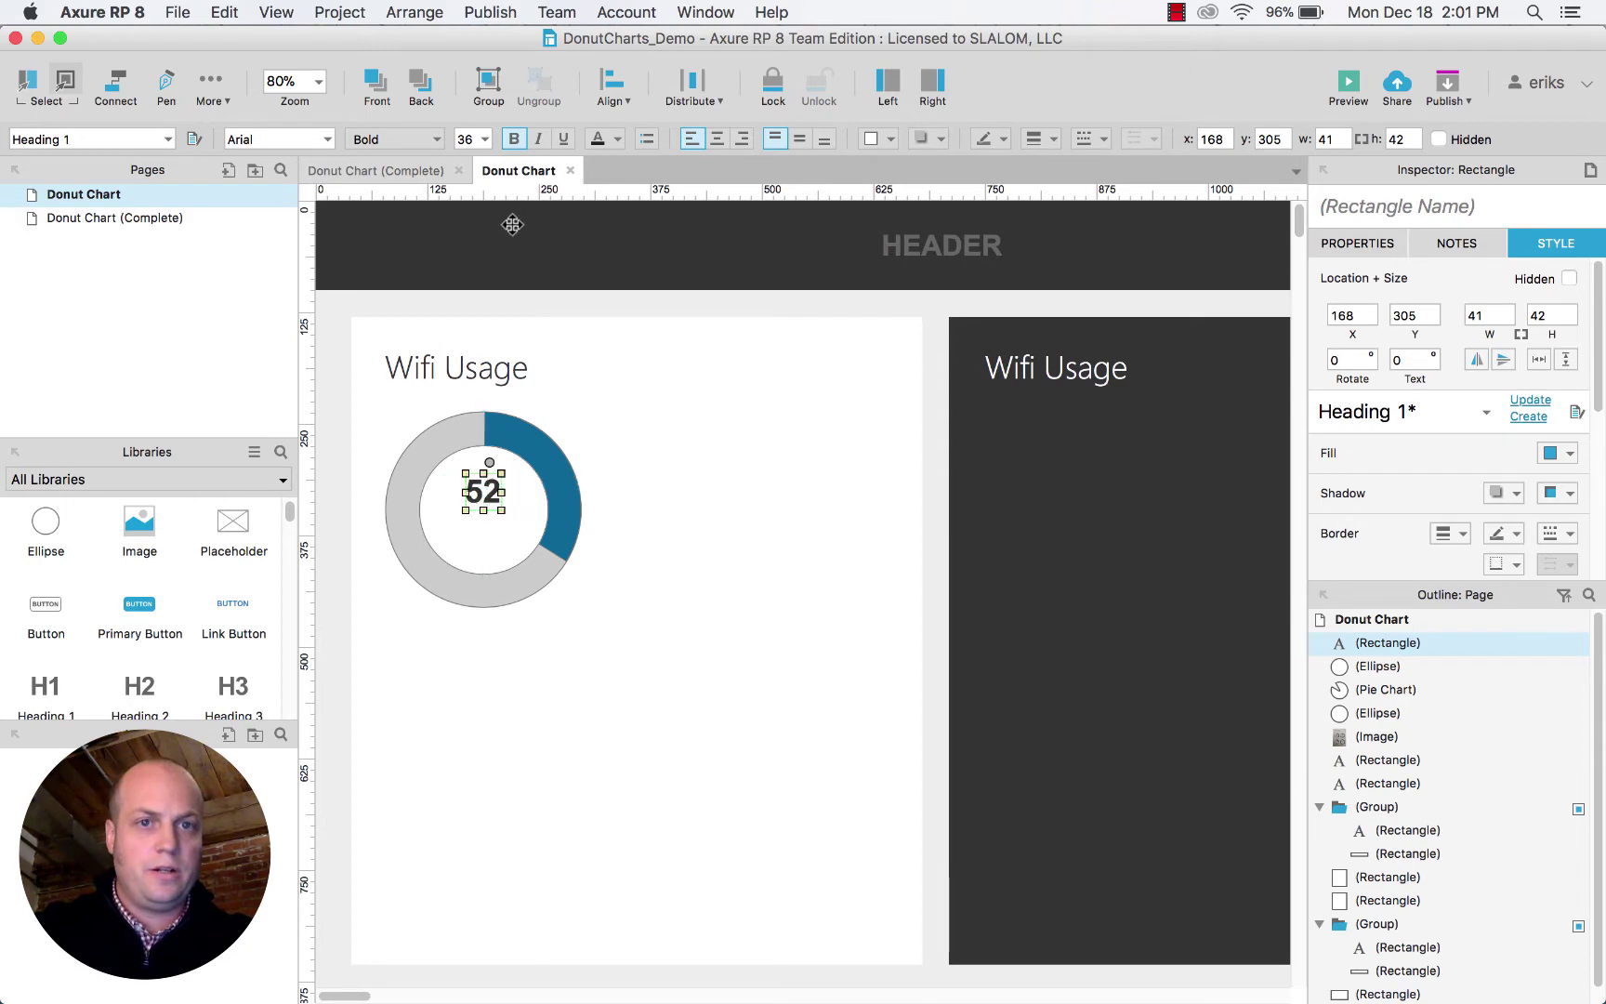
pyautogui.click(484, 139)
pyautogui.click(476, 521)
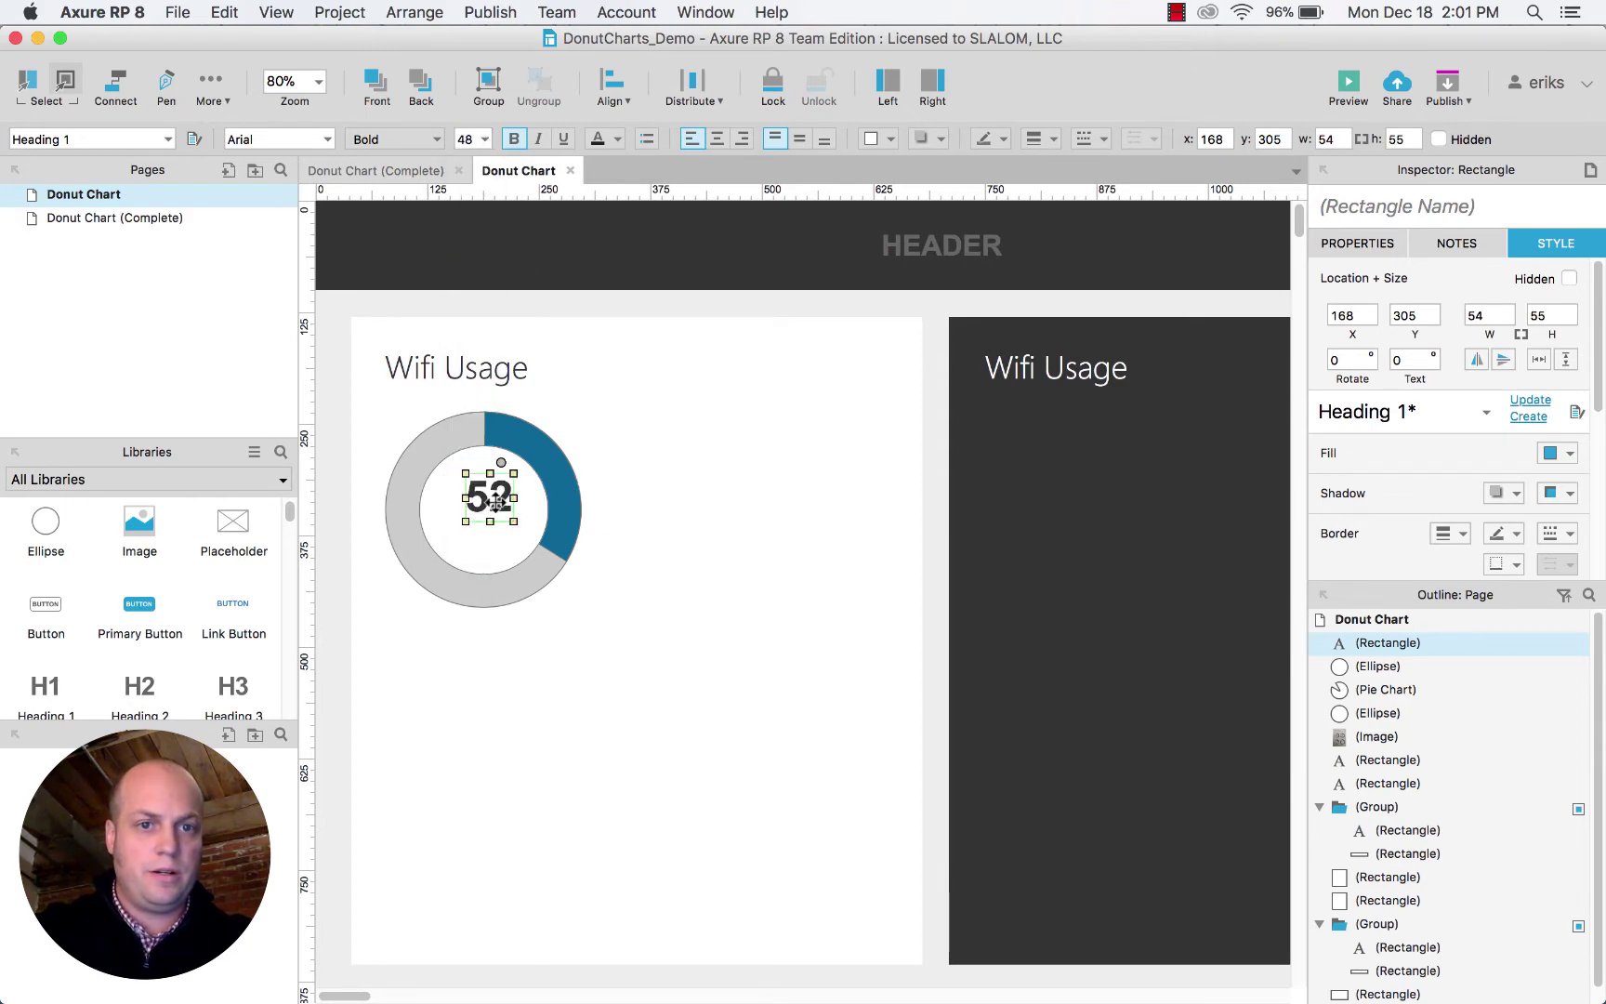
pyautogui.moveTo(484, 502); pyautogui.dragTo(479, 502)
pyautogui.hscroll(10, 770, 502)
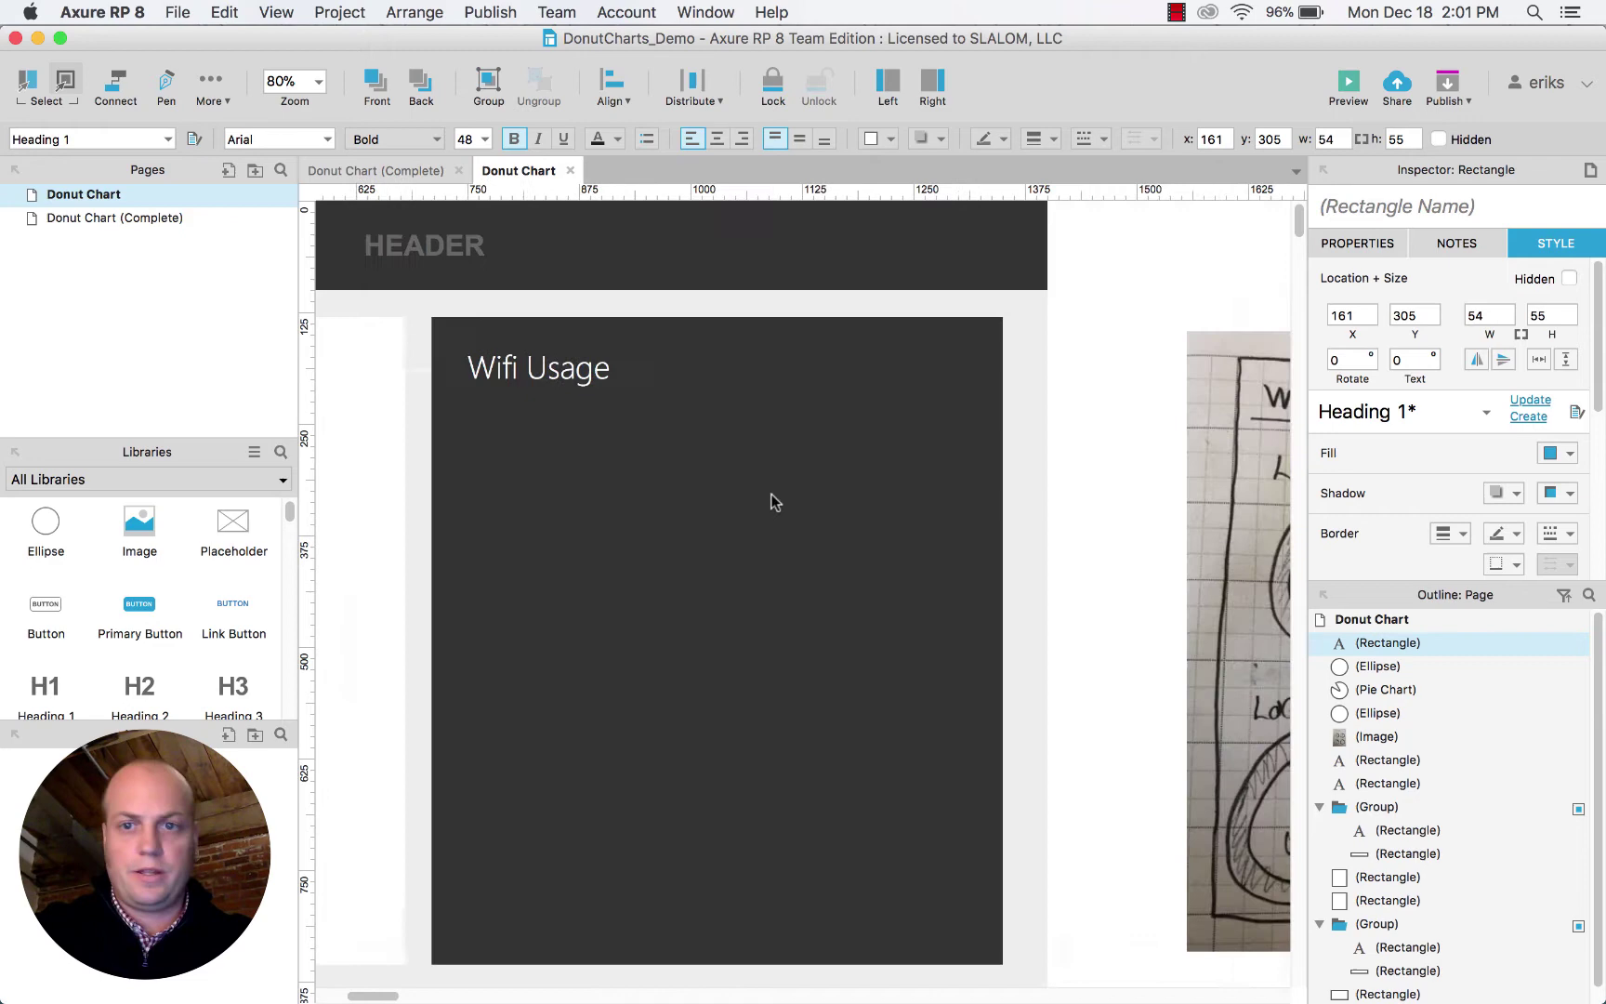
pyautogui.hscroll(-10, 1117, 642)
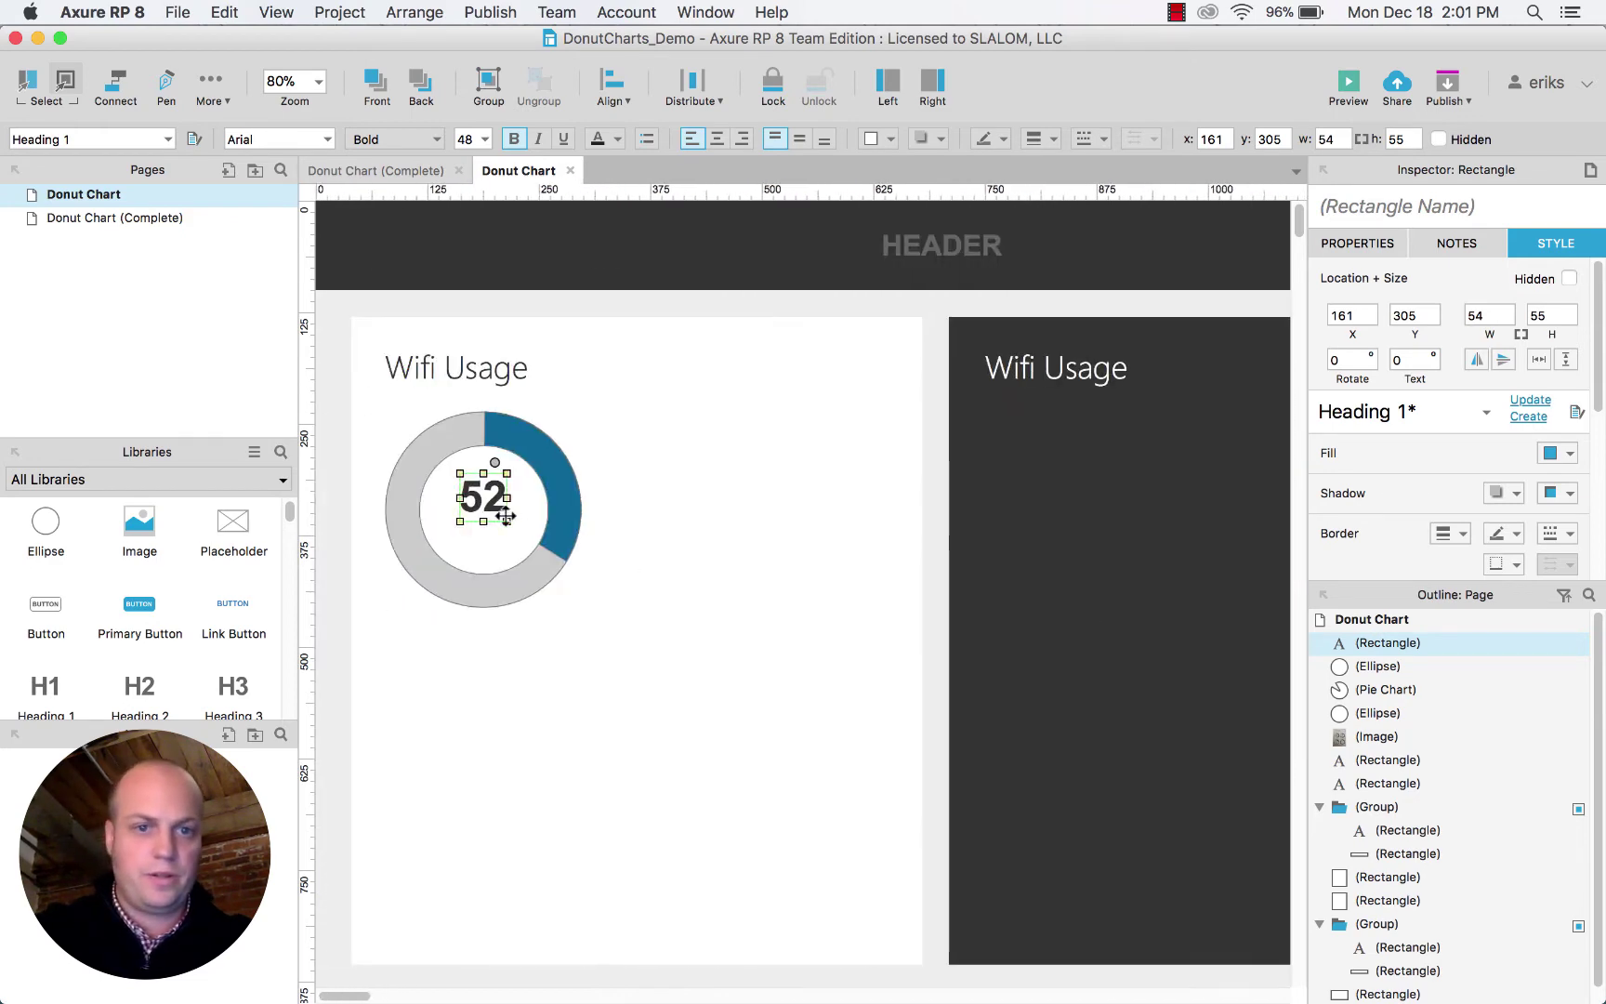
pyautogui.moveTo(474, 499); pyautogui.dragTo(476, 525)
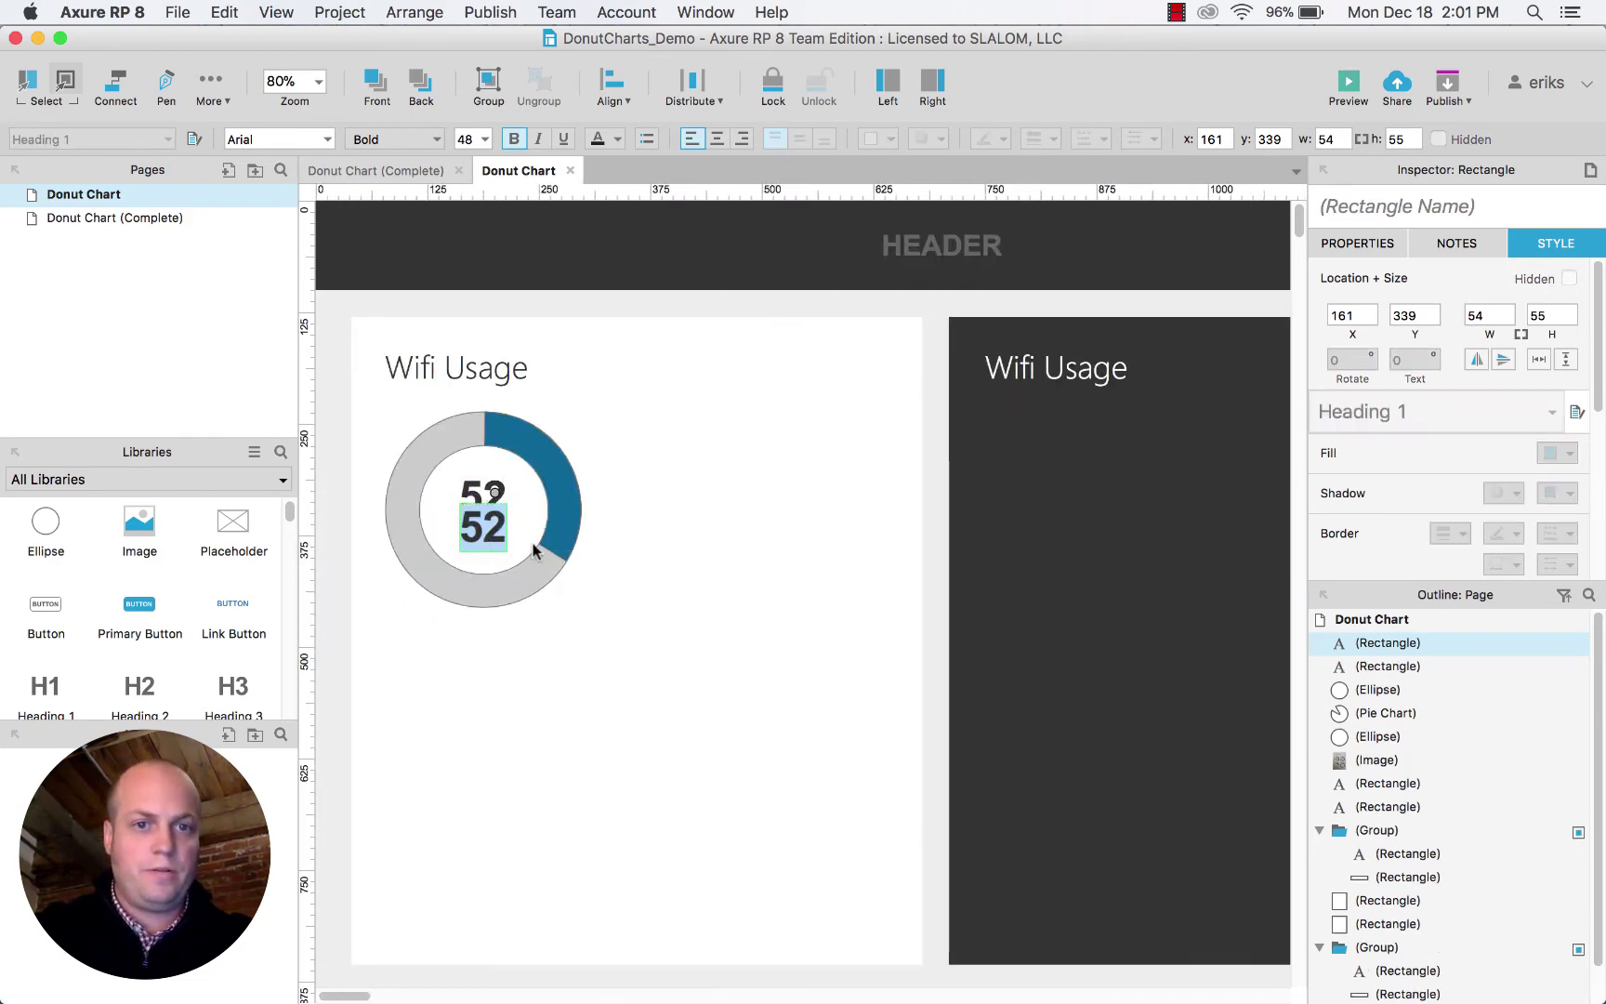
# Change the duplicate's text to 'Users' and reduce its font size.
pyautogui.write('Users')
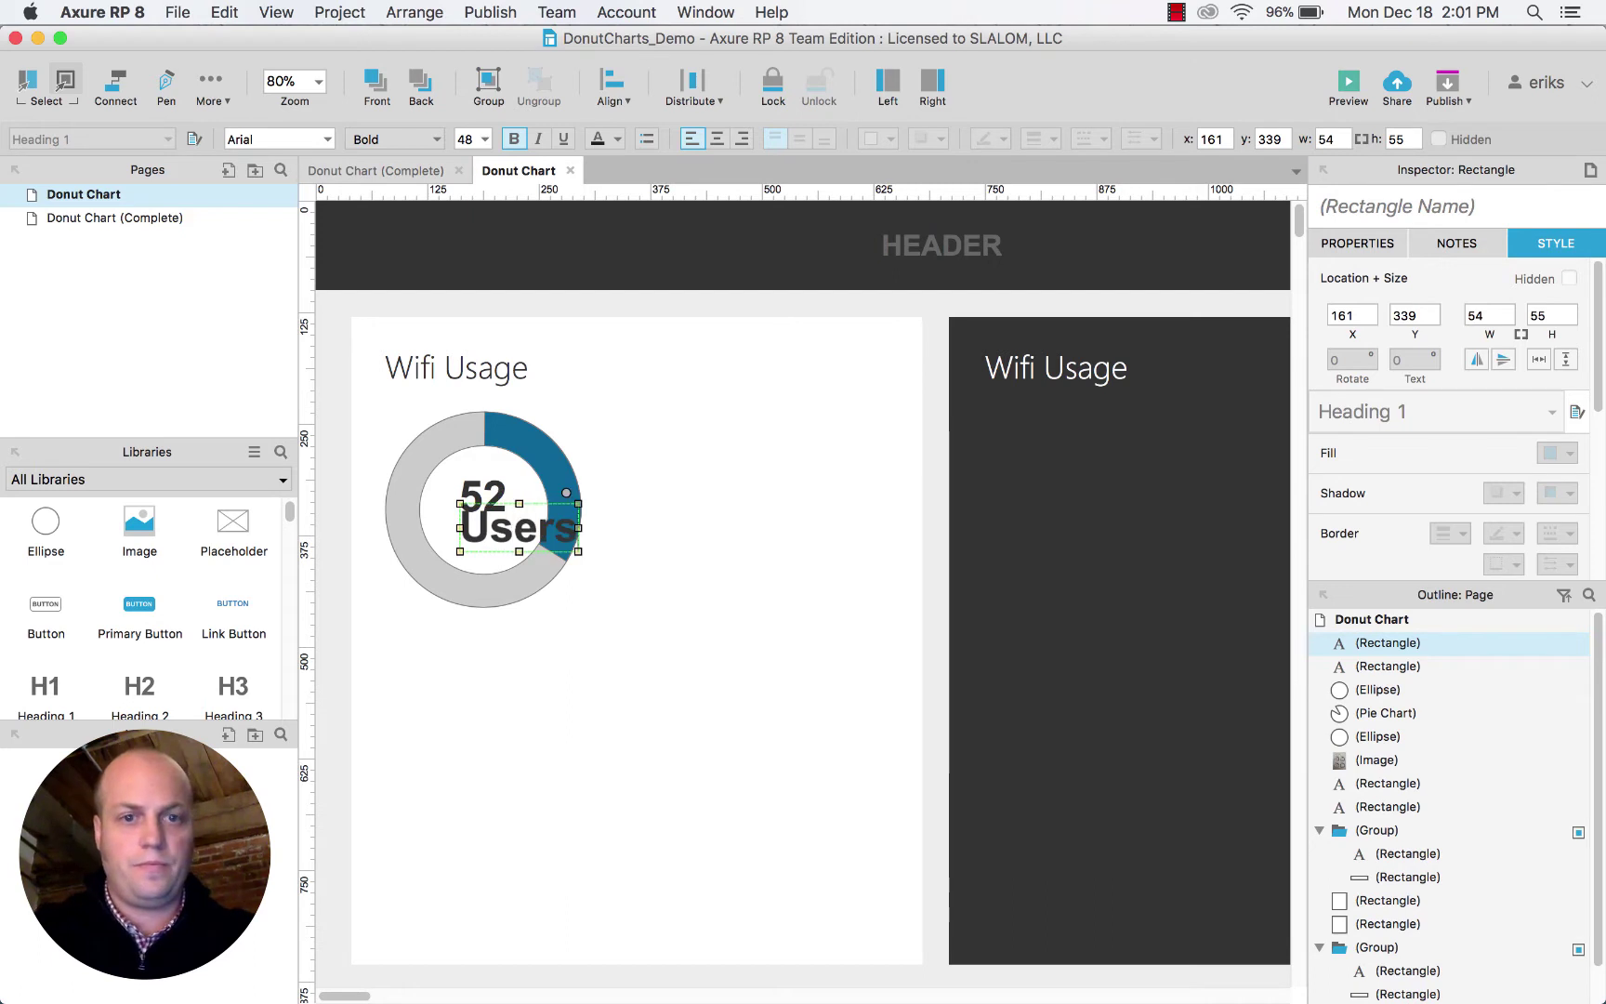
pyautogui.press('super+a')
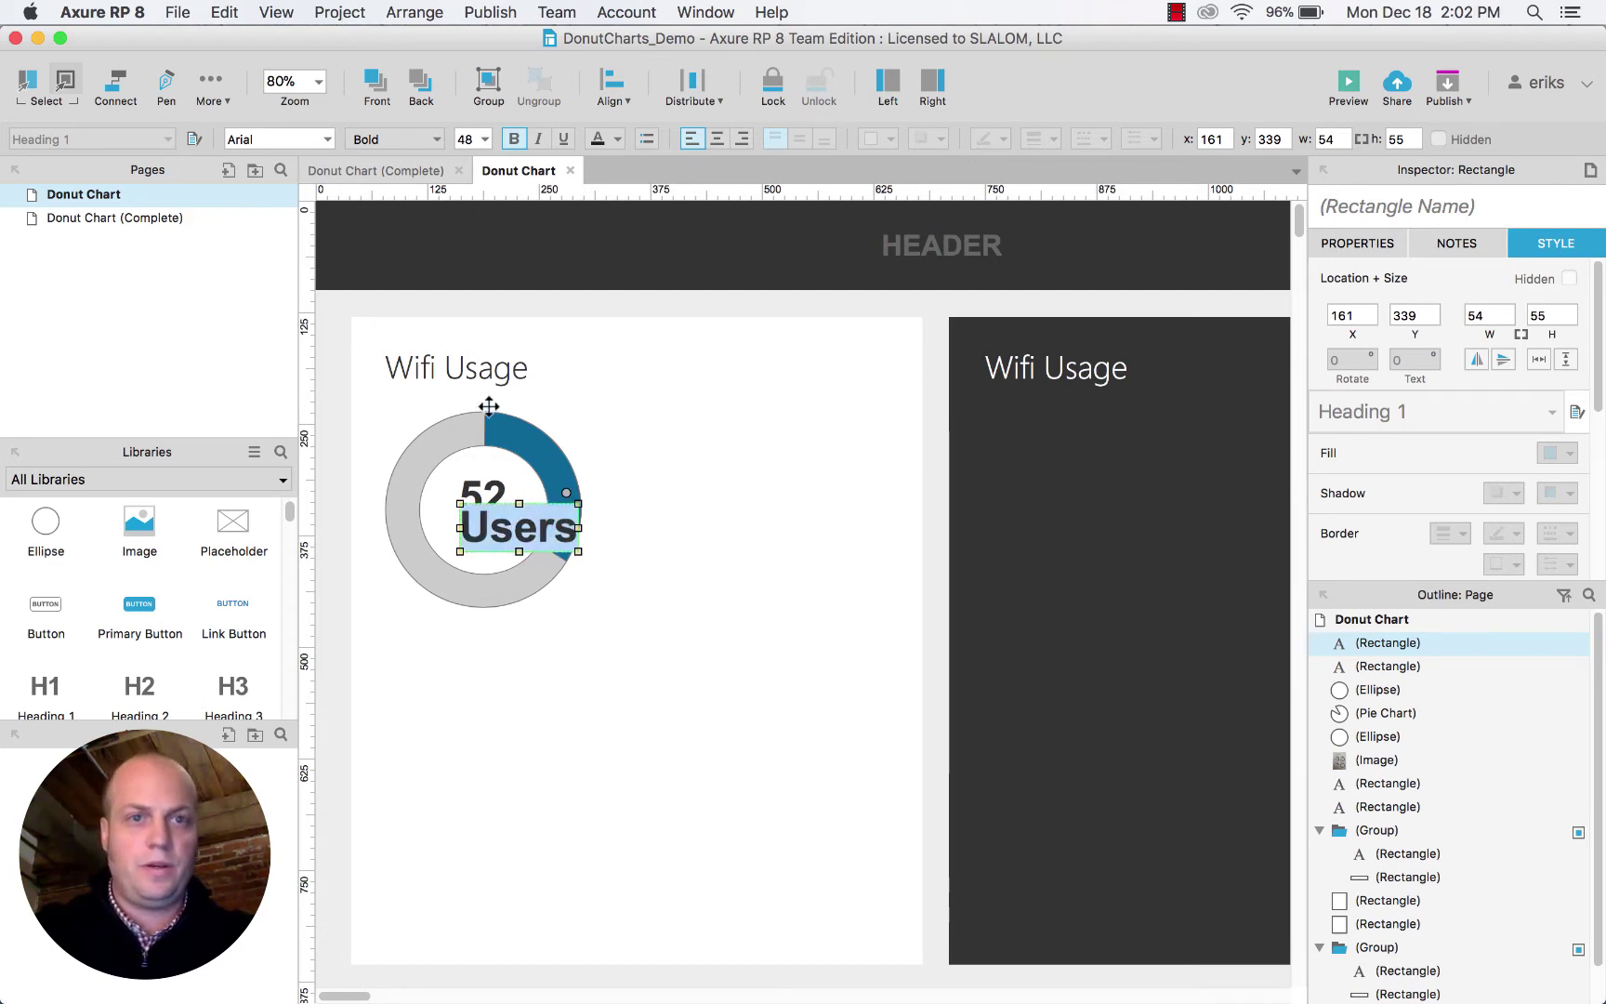
pyautogui.click(483, 139)
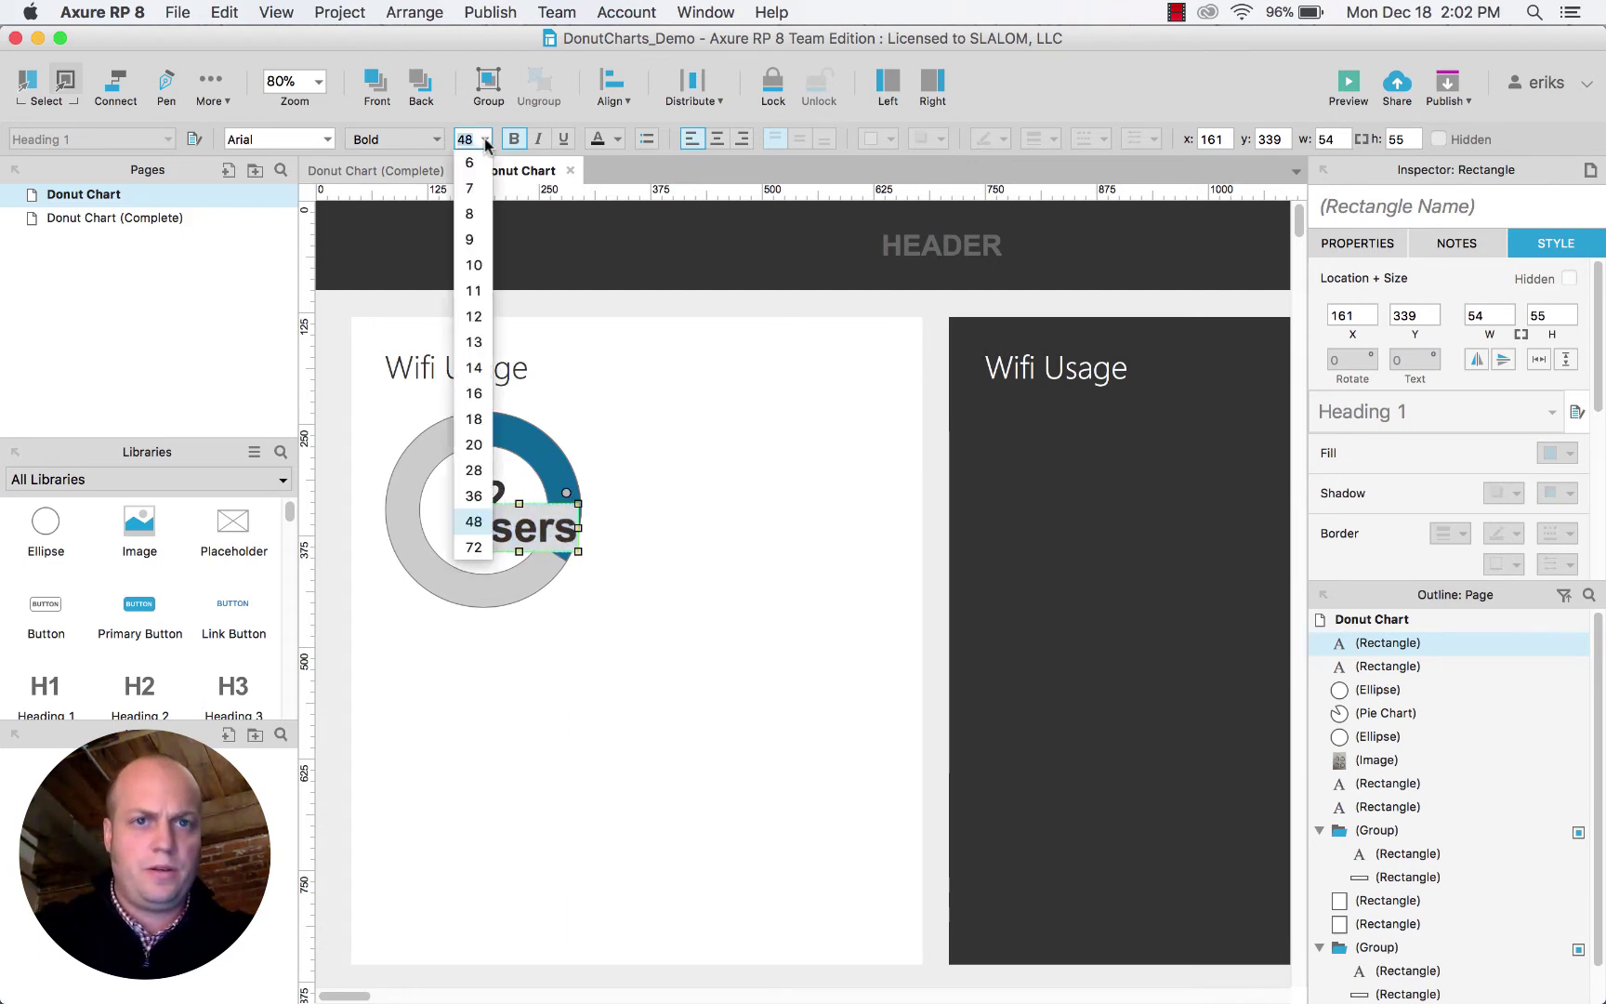
pyautogui.click(475, 394)
pyautogui.click(481, 517)
pyautogui.click(481, 516)
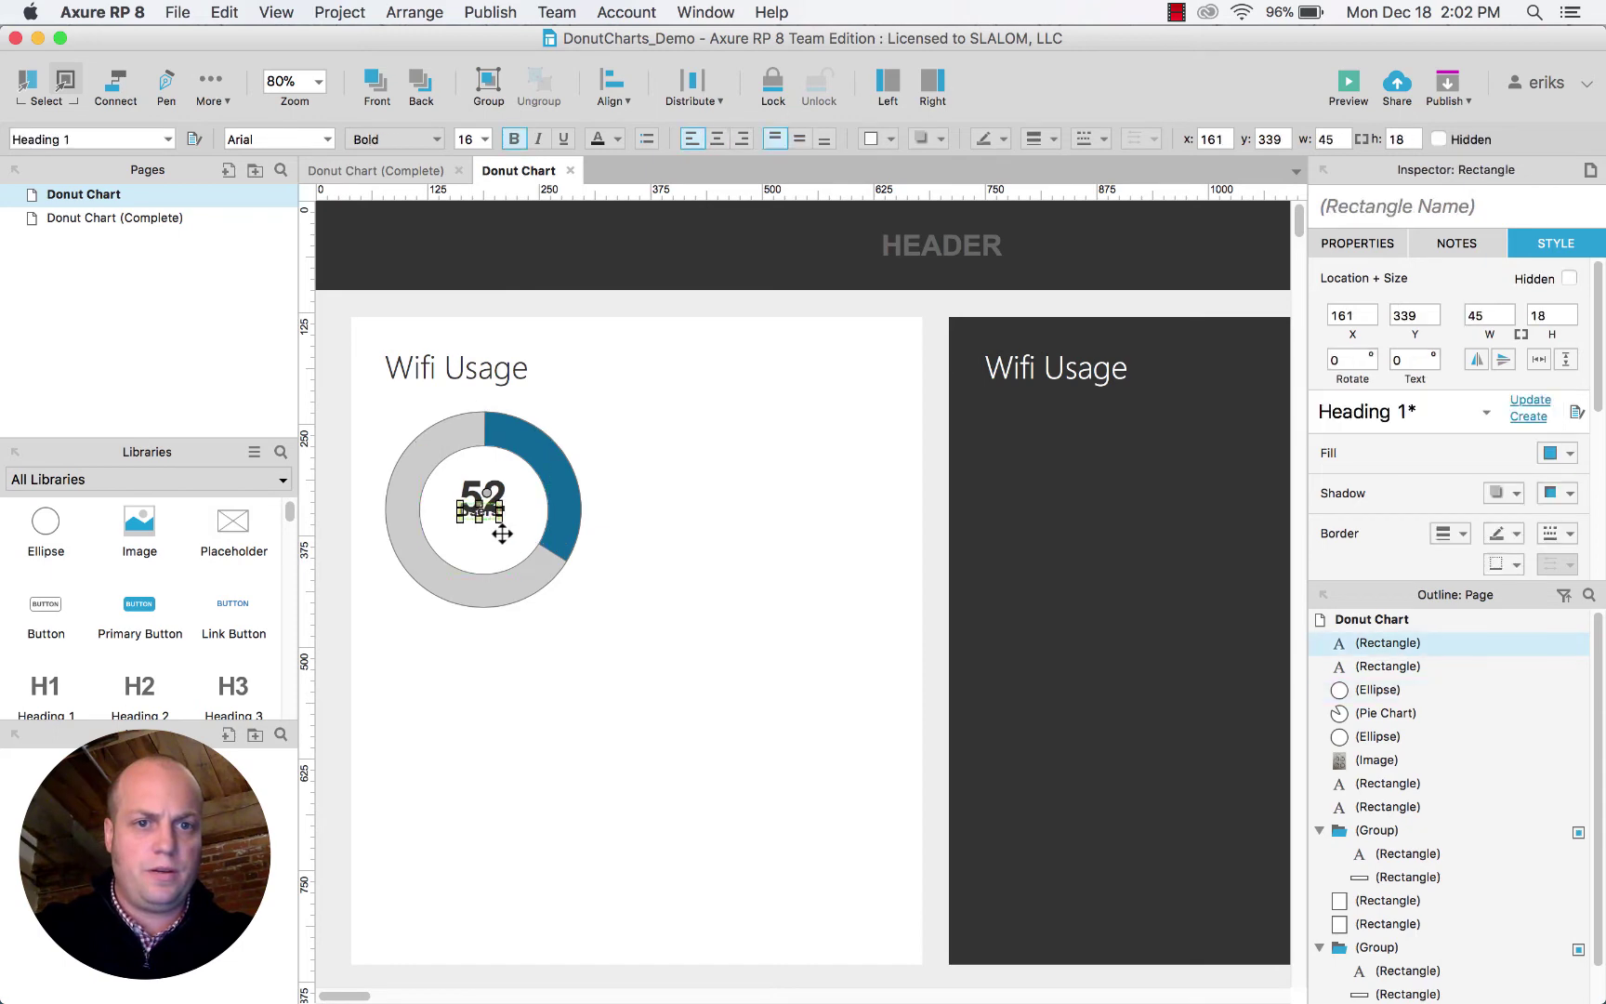
# Add a non-bold 'Location 1' caption beneath the donut.
pyautogui.moveTo(487, 513); pyautogui.dragTo(479, 633)
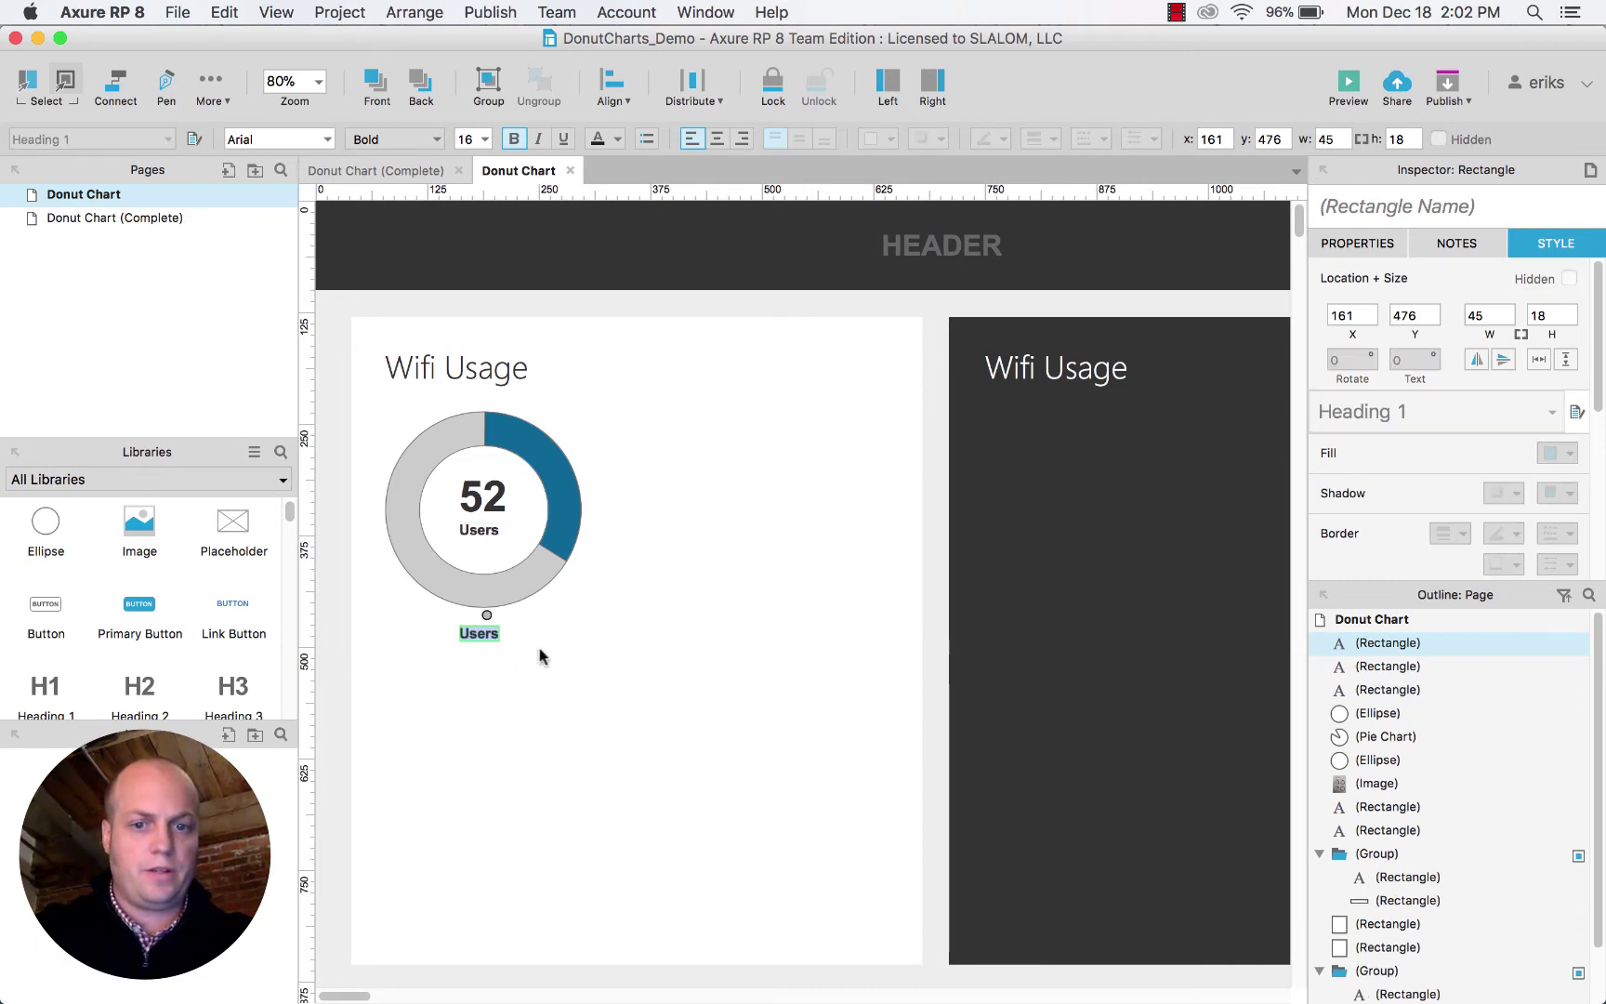
pyautogui.write('Location')
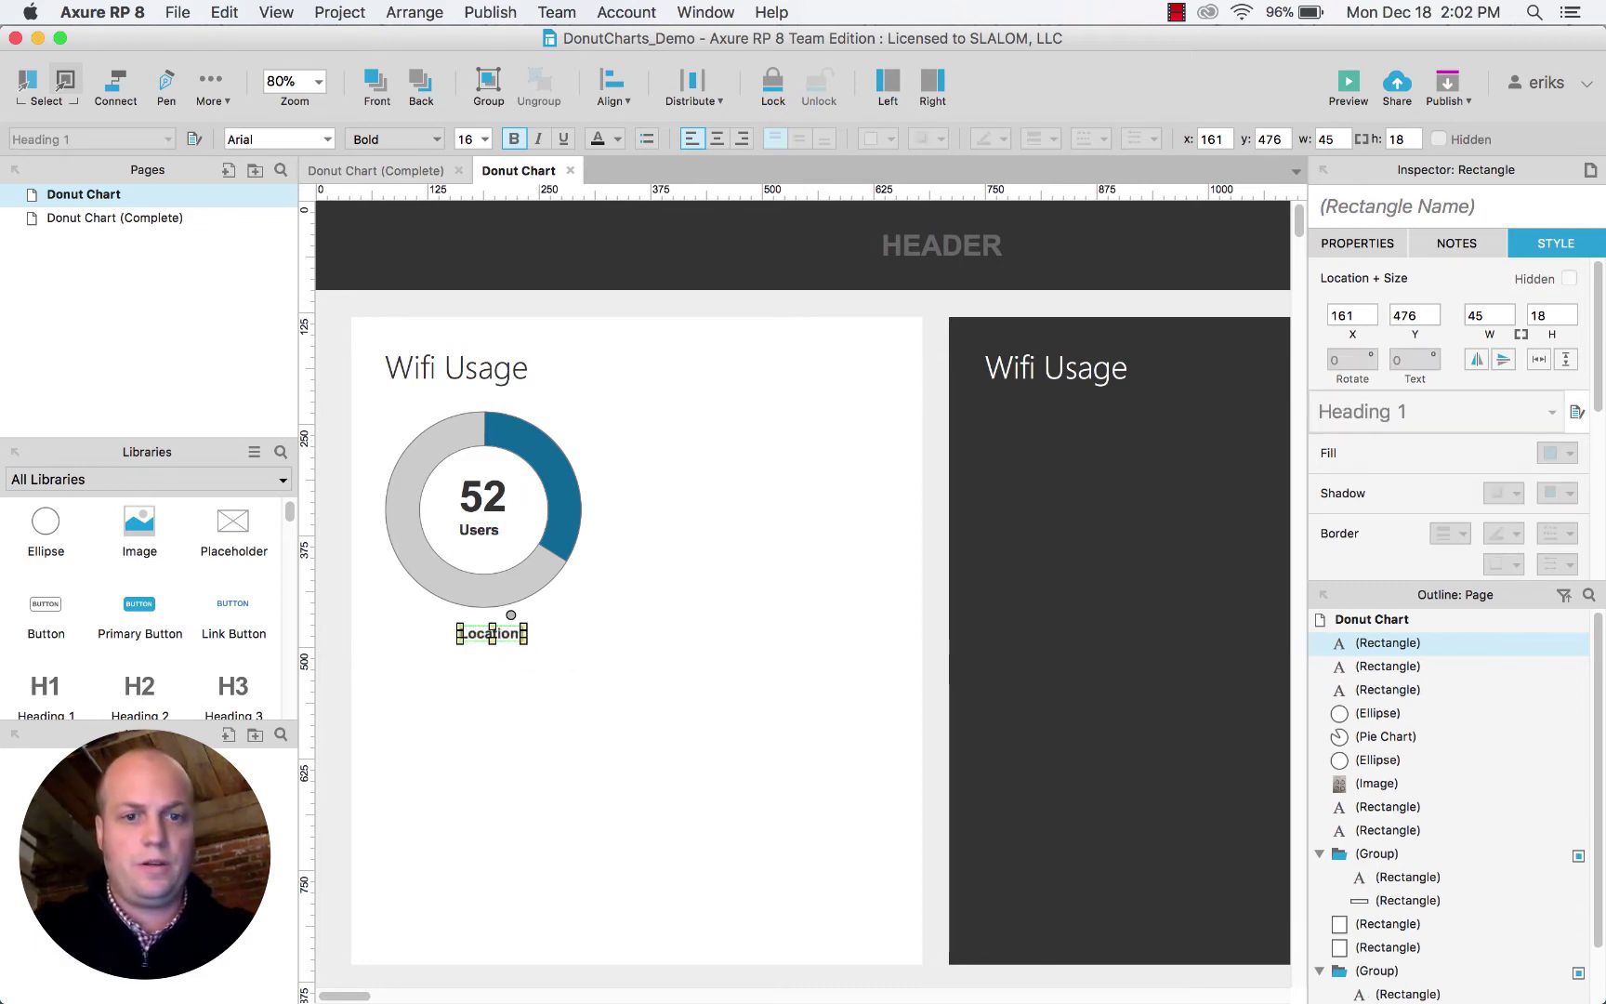
pyautogui.write(' 1')
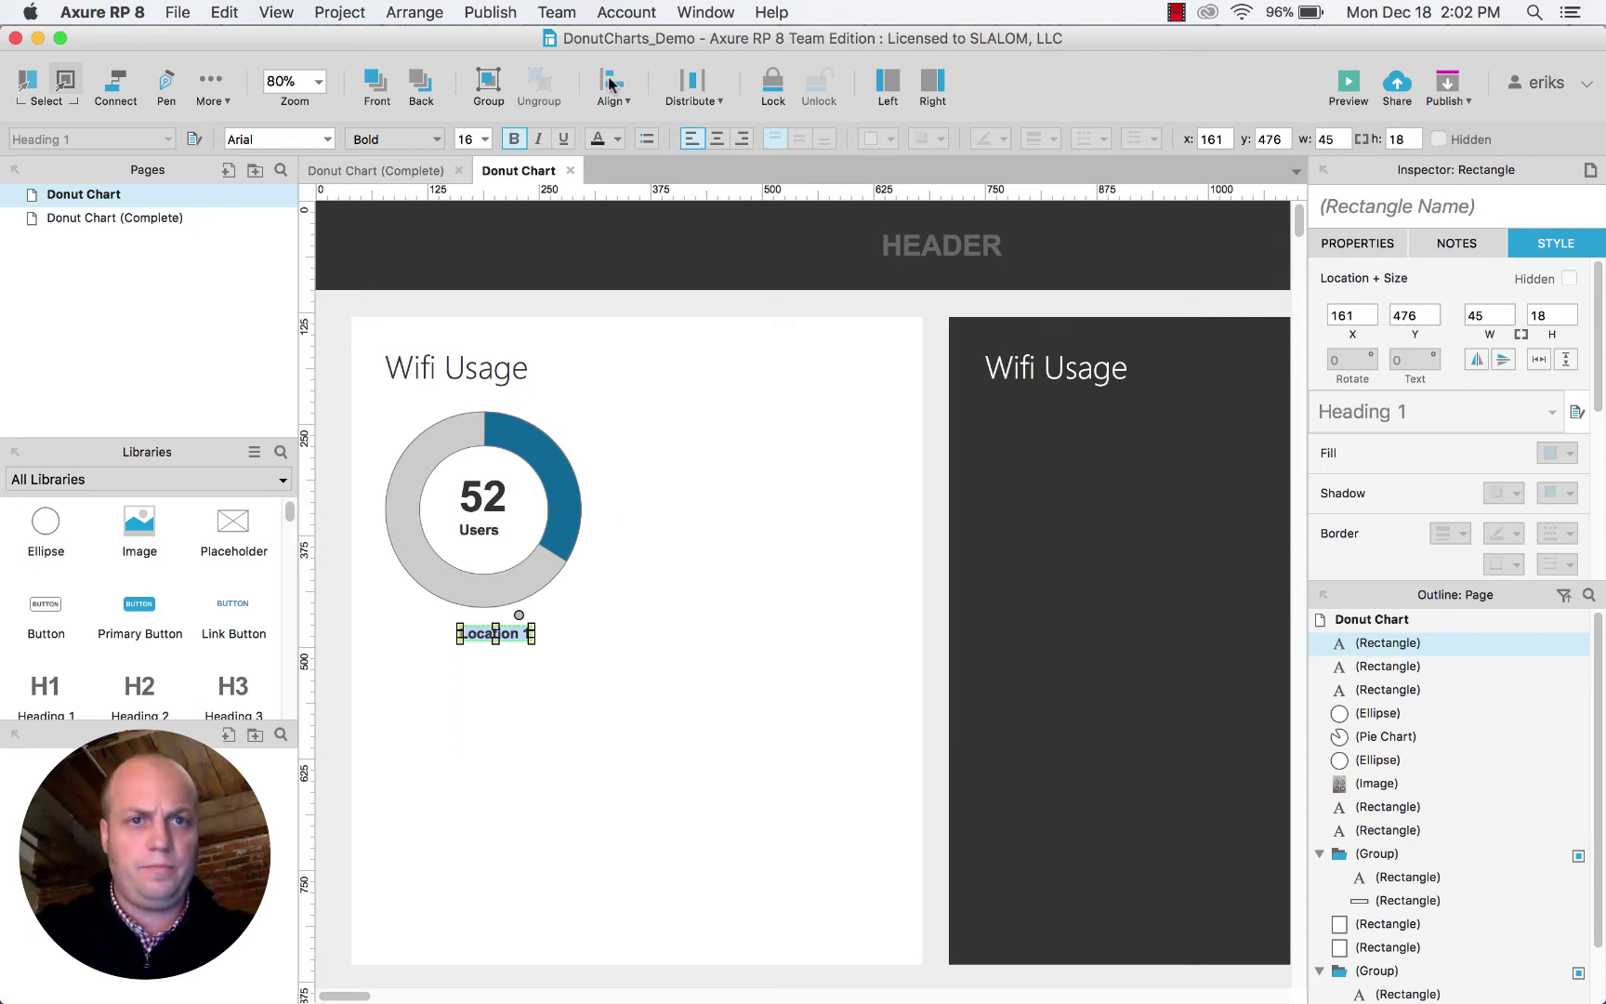
pyautogui.click(514, 139)
# Re-edit the Location 1 caption text beneath the donut.
pyautogui.press('Escape')
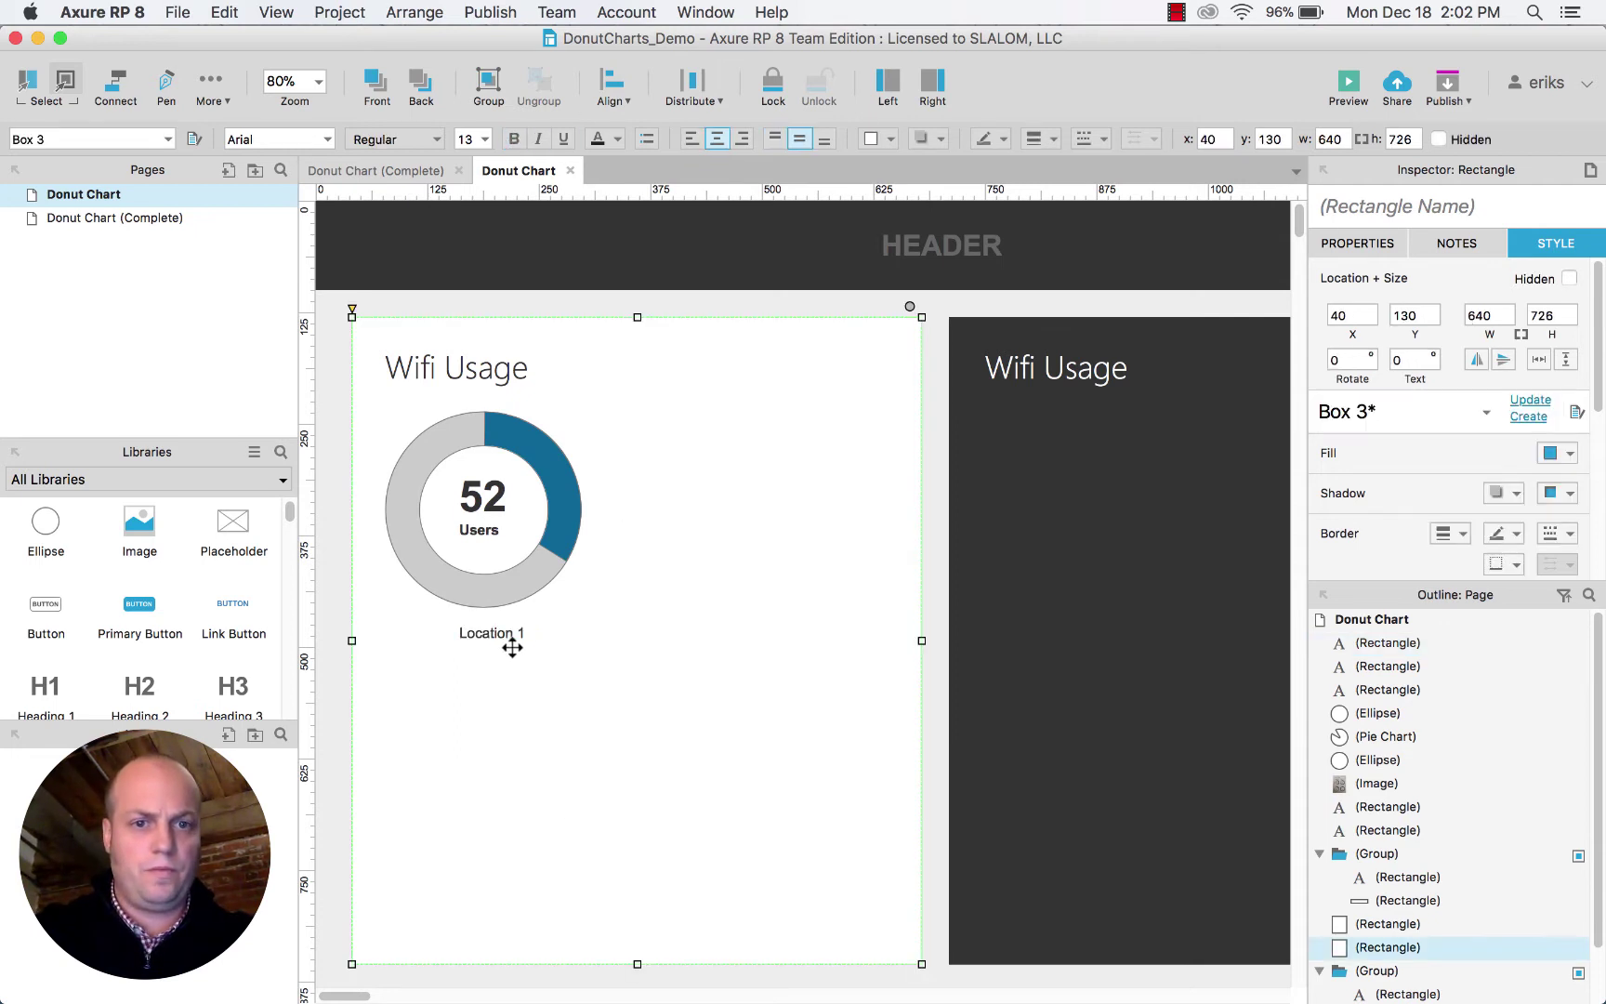
pyautogui.doubleClick(510, 632)
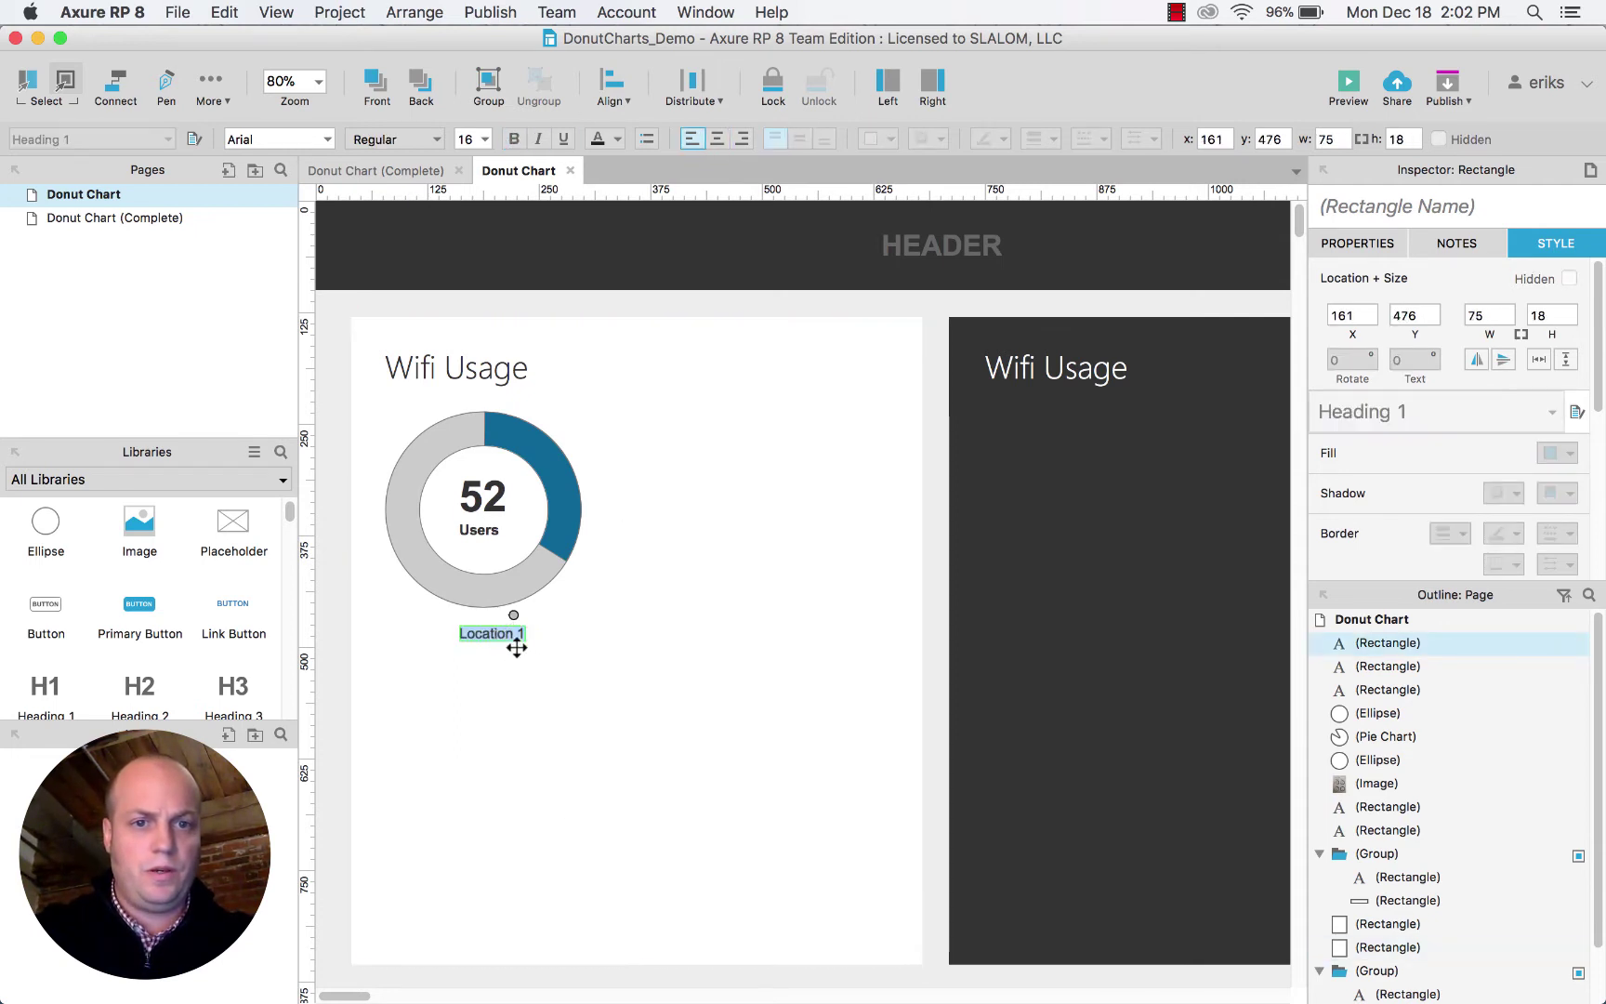
pyautogui.click(545, 653)
pyautogui.click(504, 637)
pyautogui.doubleClick(492, 635)
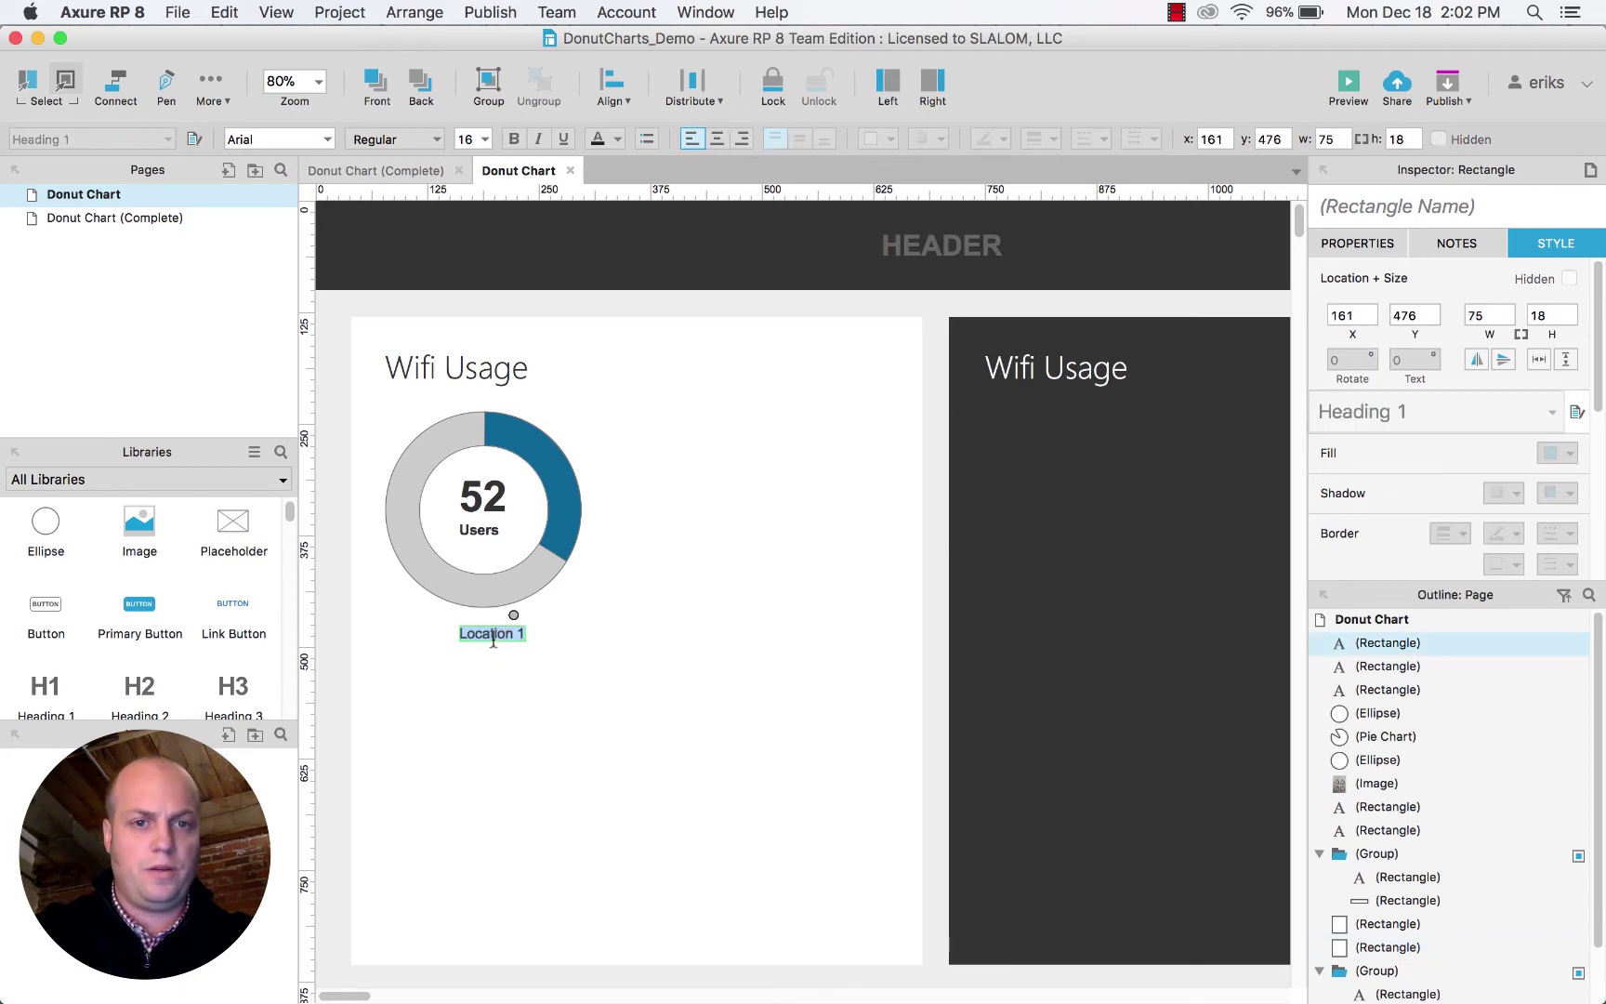
# Align the Users, 52, inner circle and Location 1 labels to centre, nudging them onto the donut centre.
pyautogui.click(479, 528)
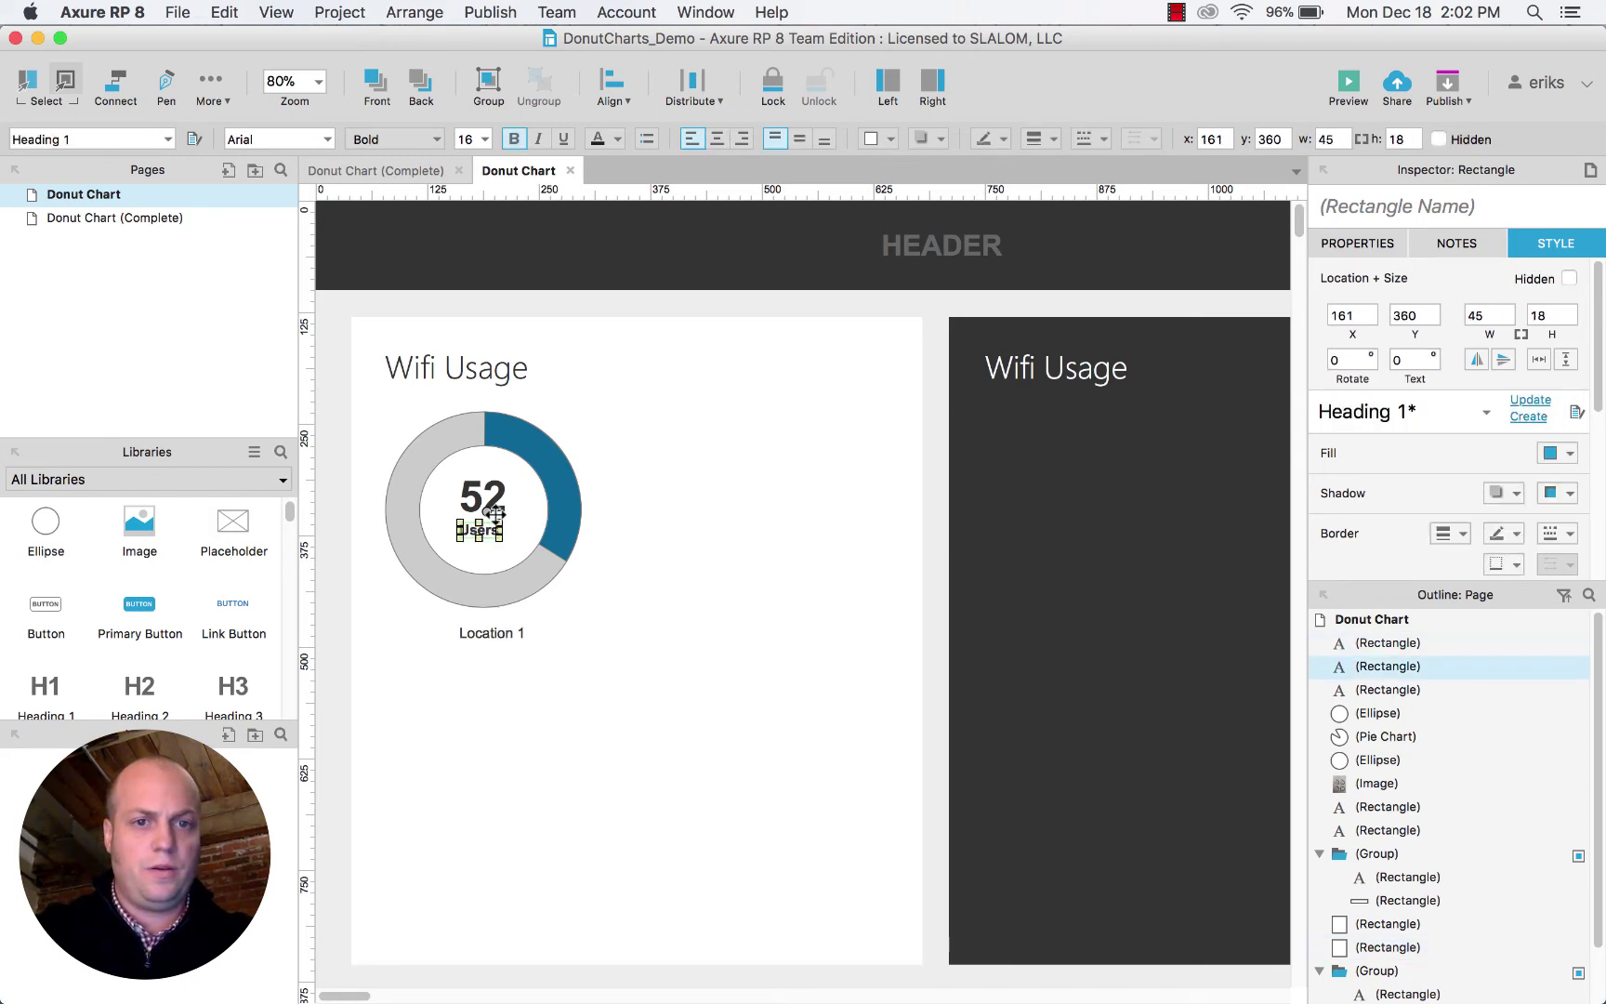
pyautogui.keyDown('shift'); pyautogui.click(487, 502); pyautogui.keyUp('shift')
pyautogui.keyDown('shift'); pyautogui.click(491, 561); pyautogui.keyUp('shift')
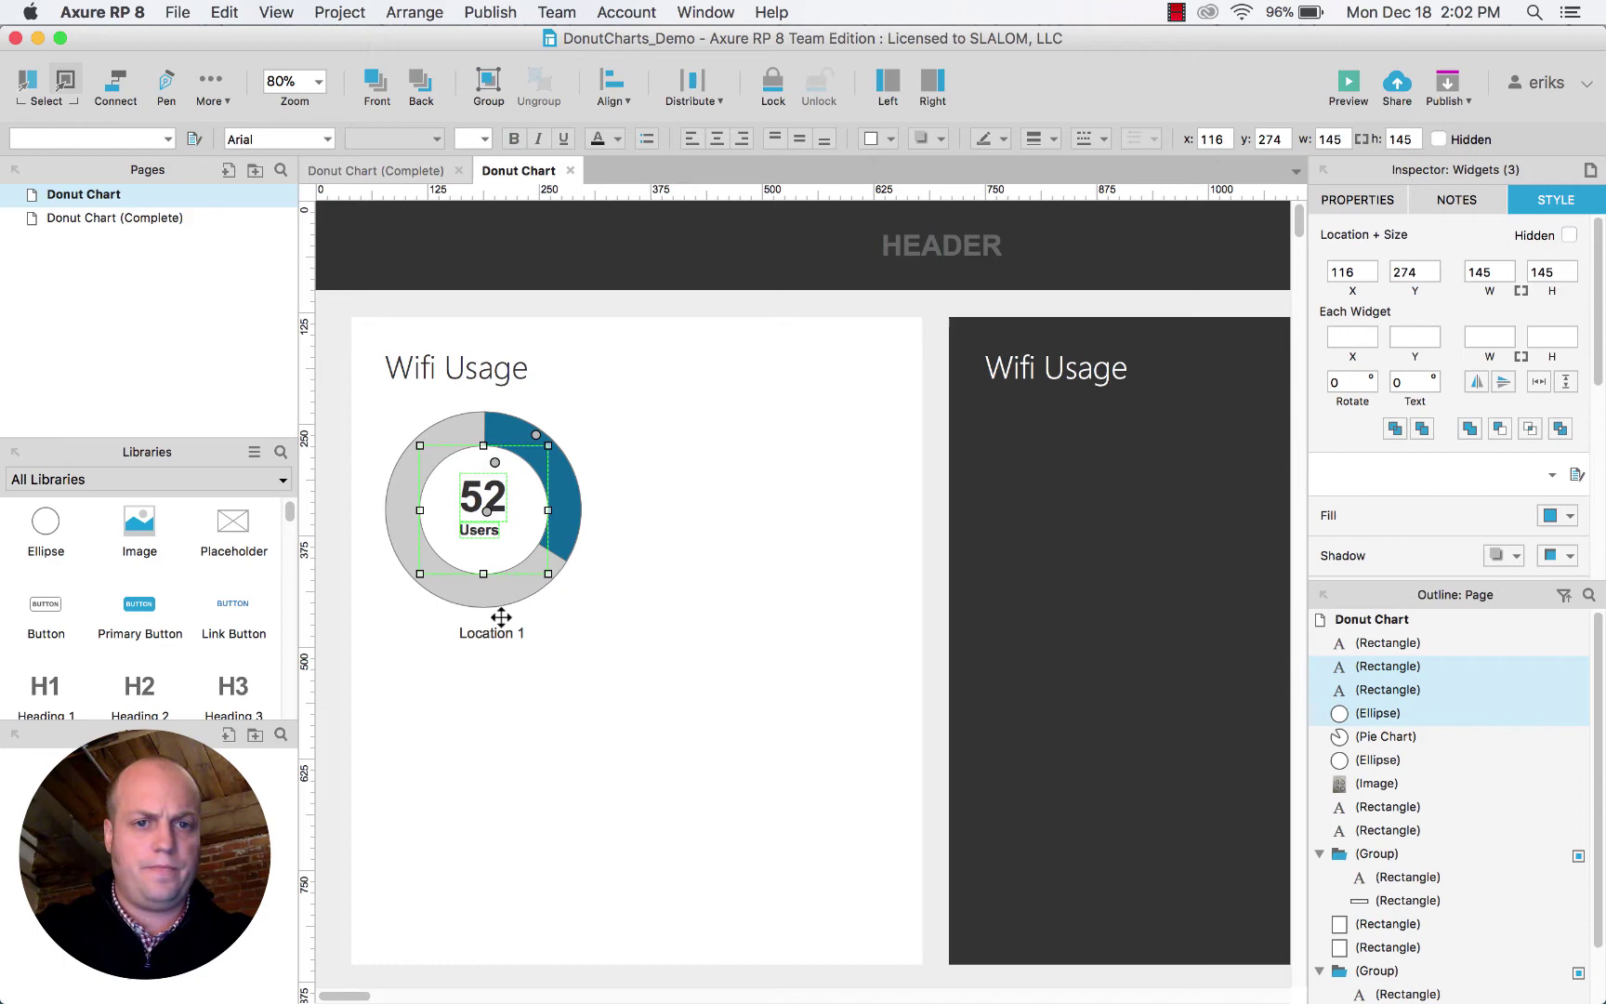
pyautogui.keyDown('shift'); pyautogui.click(493, 635); pyautogui.keyUp('shift')
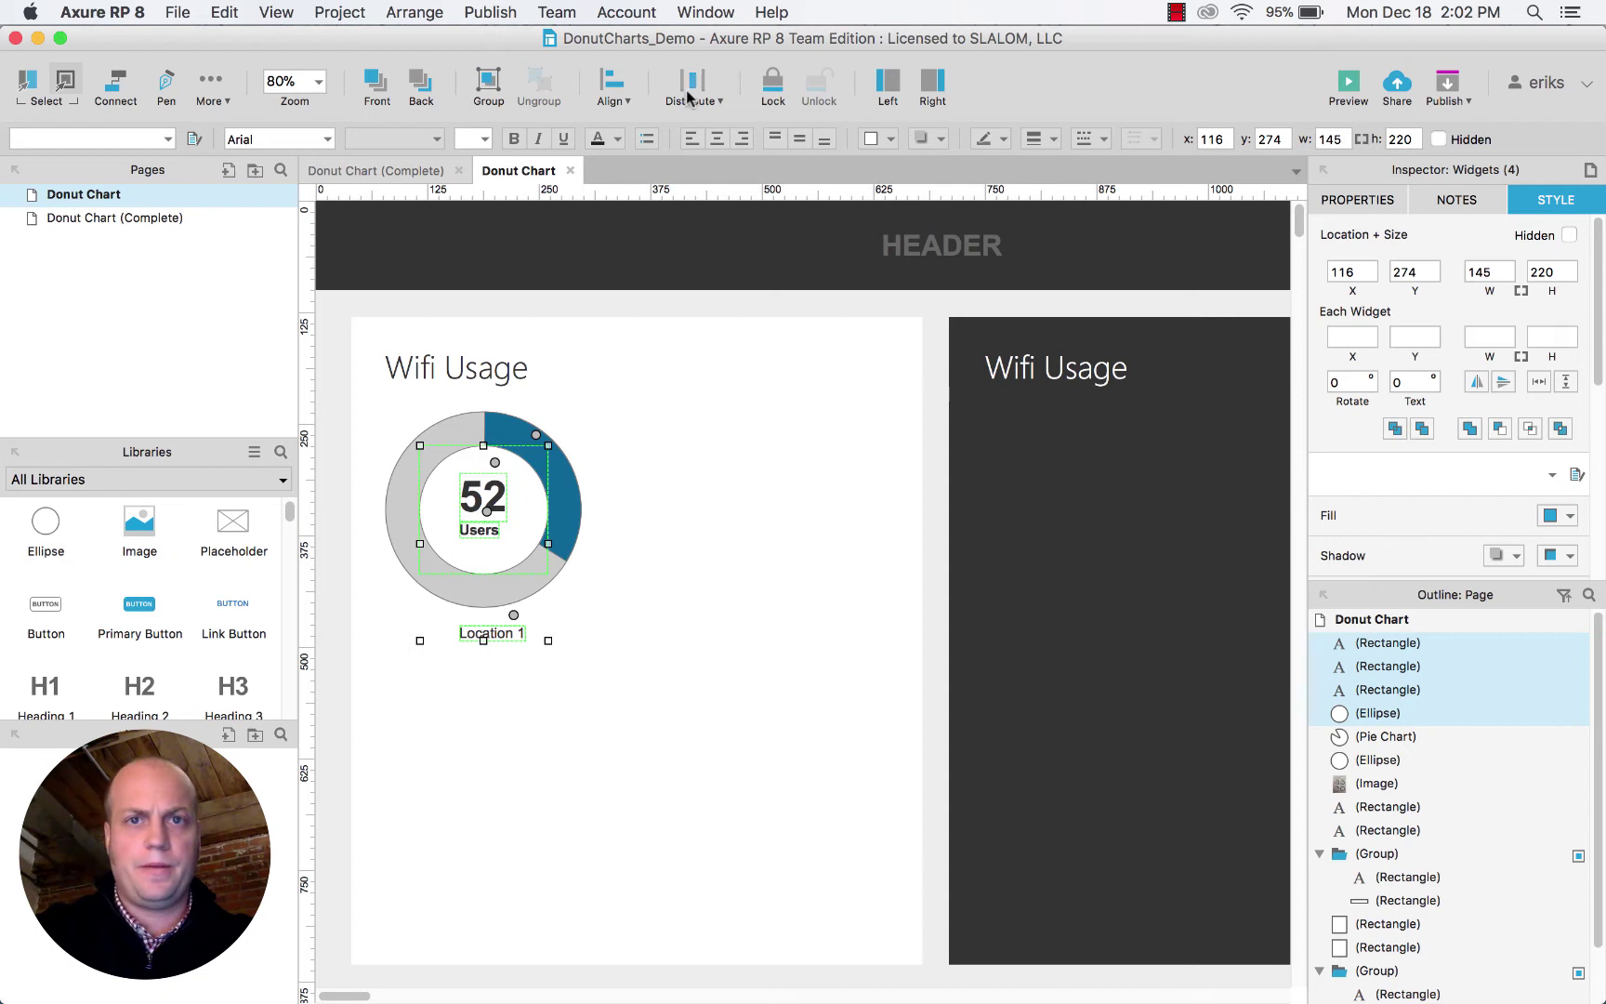
pyautogui.click(614, 93)
pyautogui.click(681, 132)
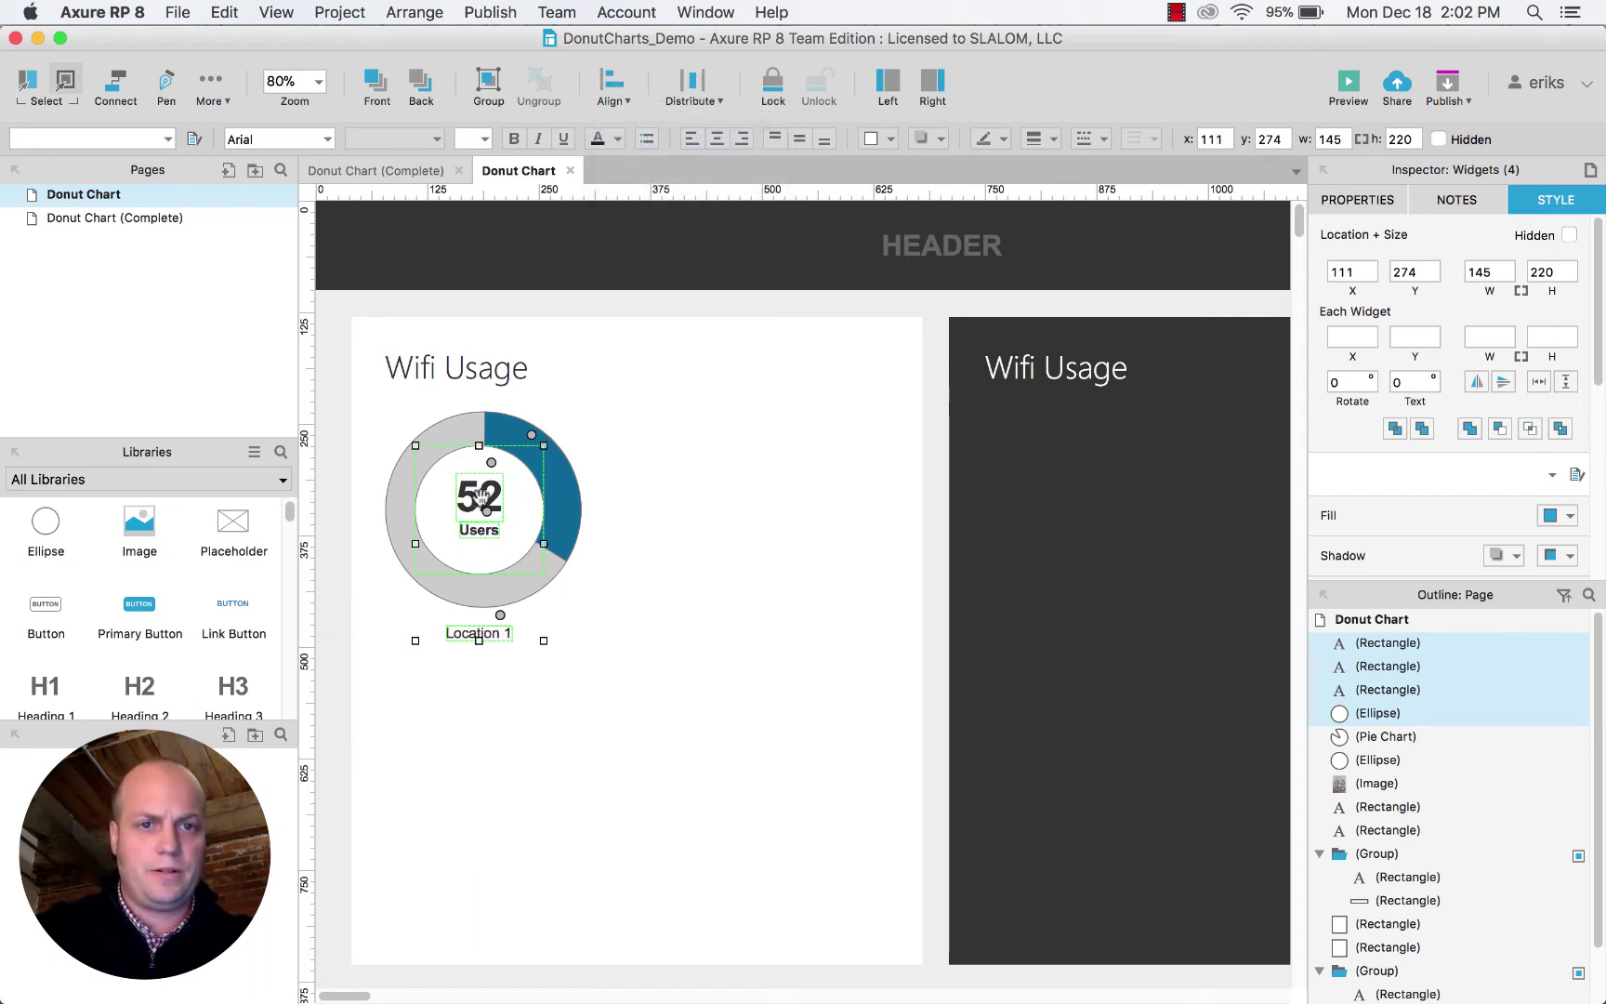
pyautogui.moveTo(478, 497); pyautogui.dragTo(483, 497)
pyautogui.click(523, 640)
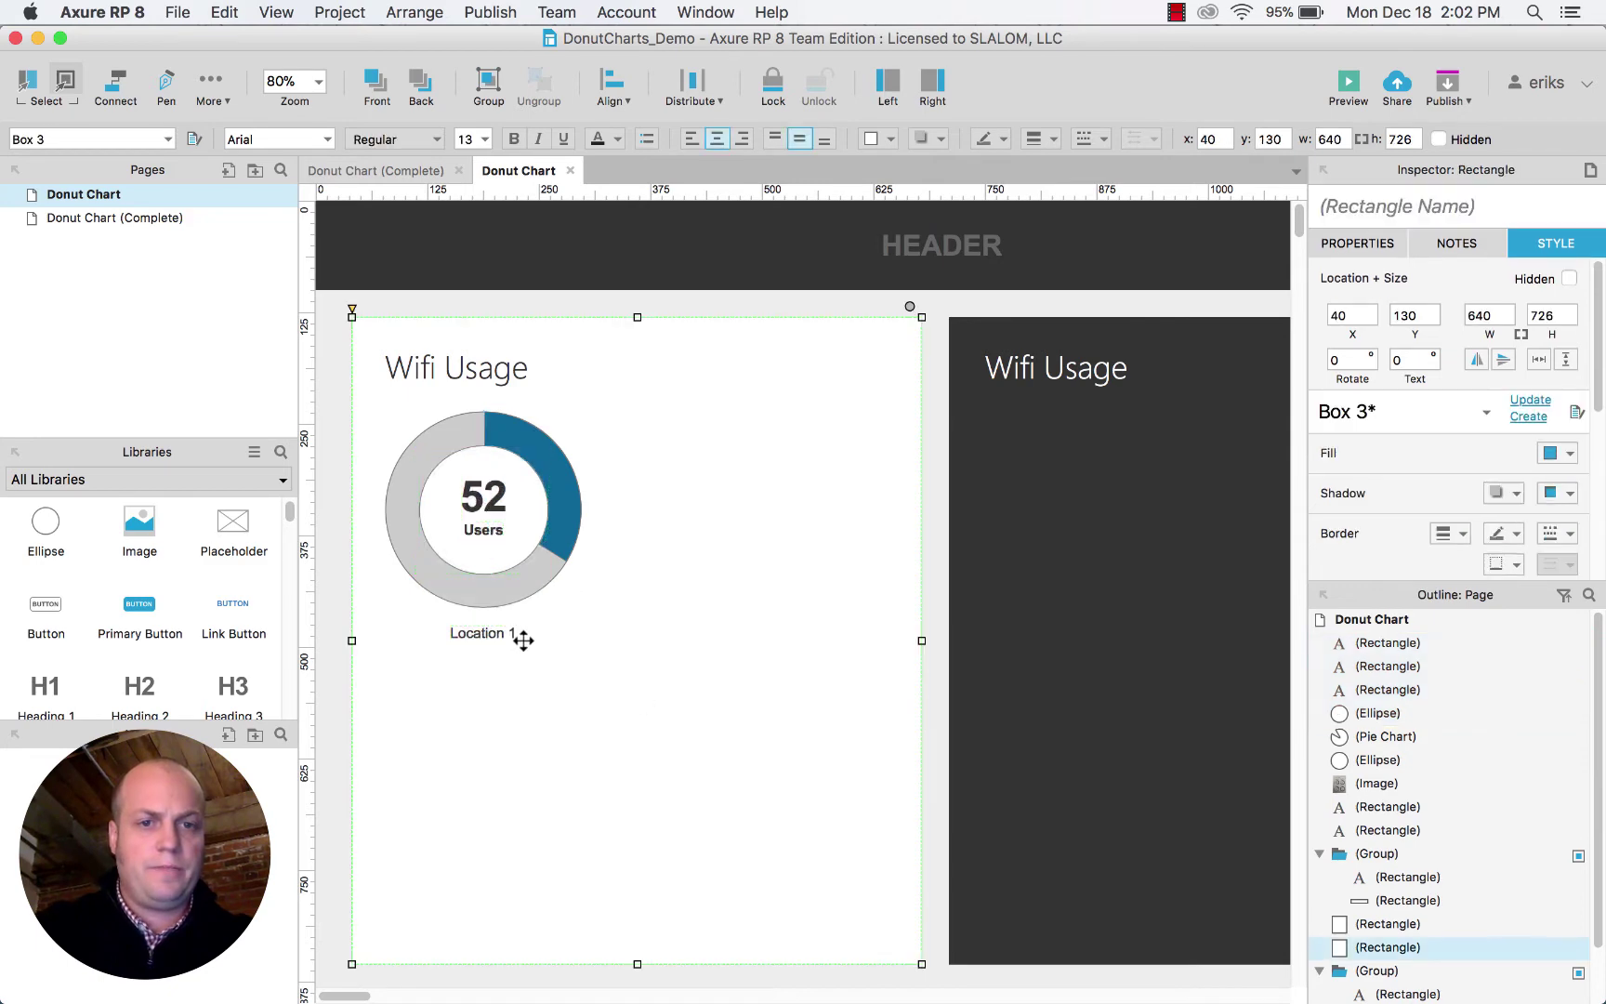
# Group all the donut chart parts with Cmd+G and duplicate the group to the right.
pyautogui.click(519, 638)
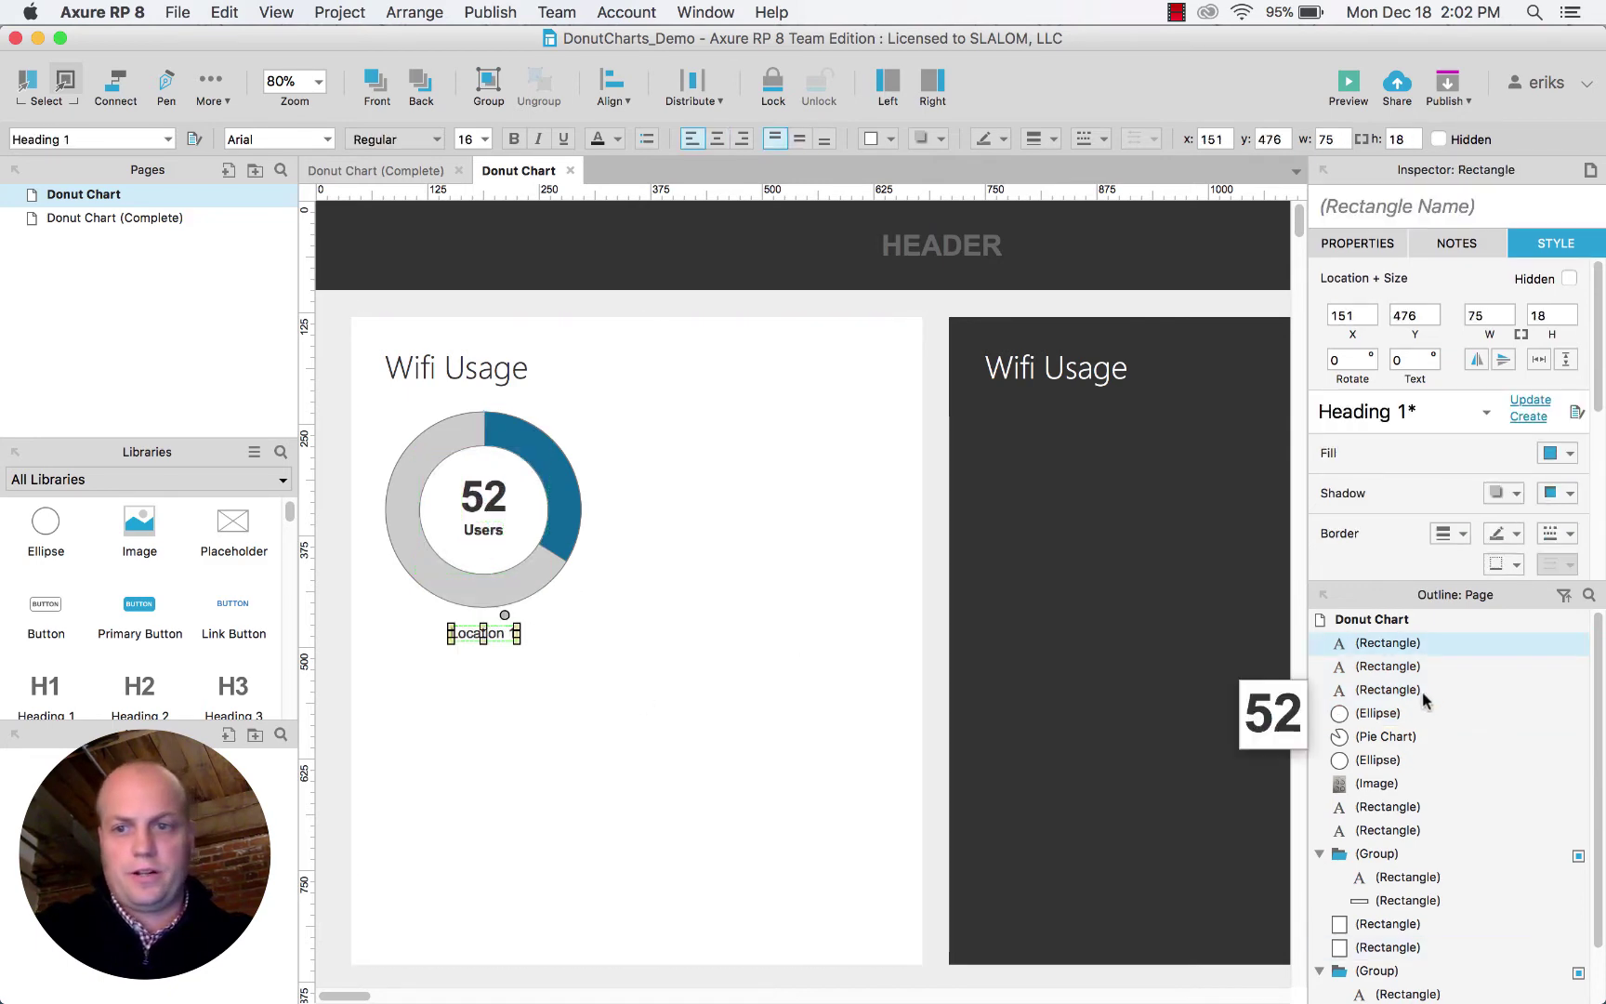
pyautogui.keyDown('shift'); pyautogui.click(1378, 759); pyautogui.keyUp('shift')
pyautogui.press('super+g')
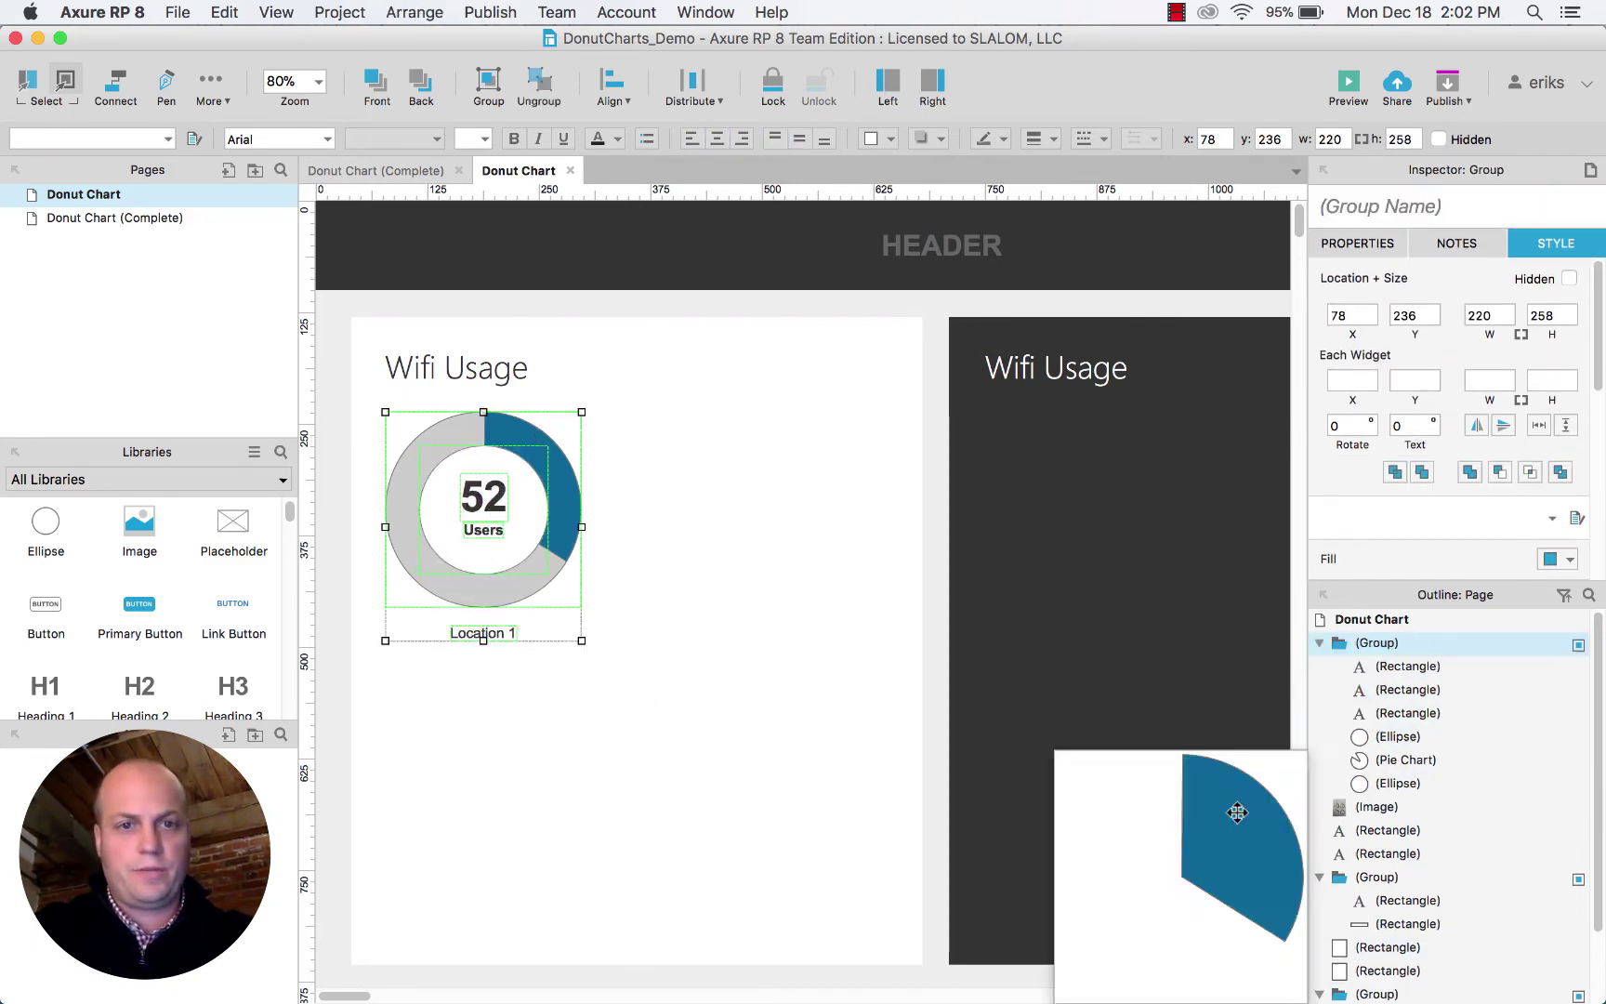
pyautogui.moveTo(502, 517); pyautogui.dragTo(762, 516)
# Copy both donut groups into a second row below, forming a 2×2 grid.
pyautogui.click(493, 522)
pyautogui.doubleClick(497, 507)
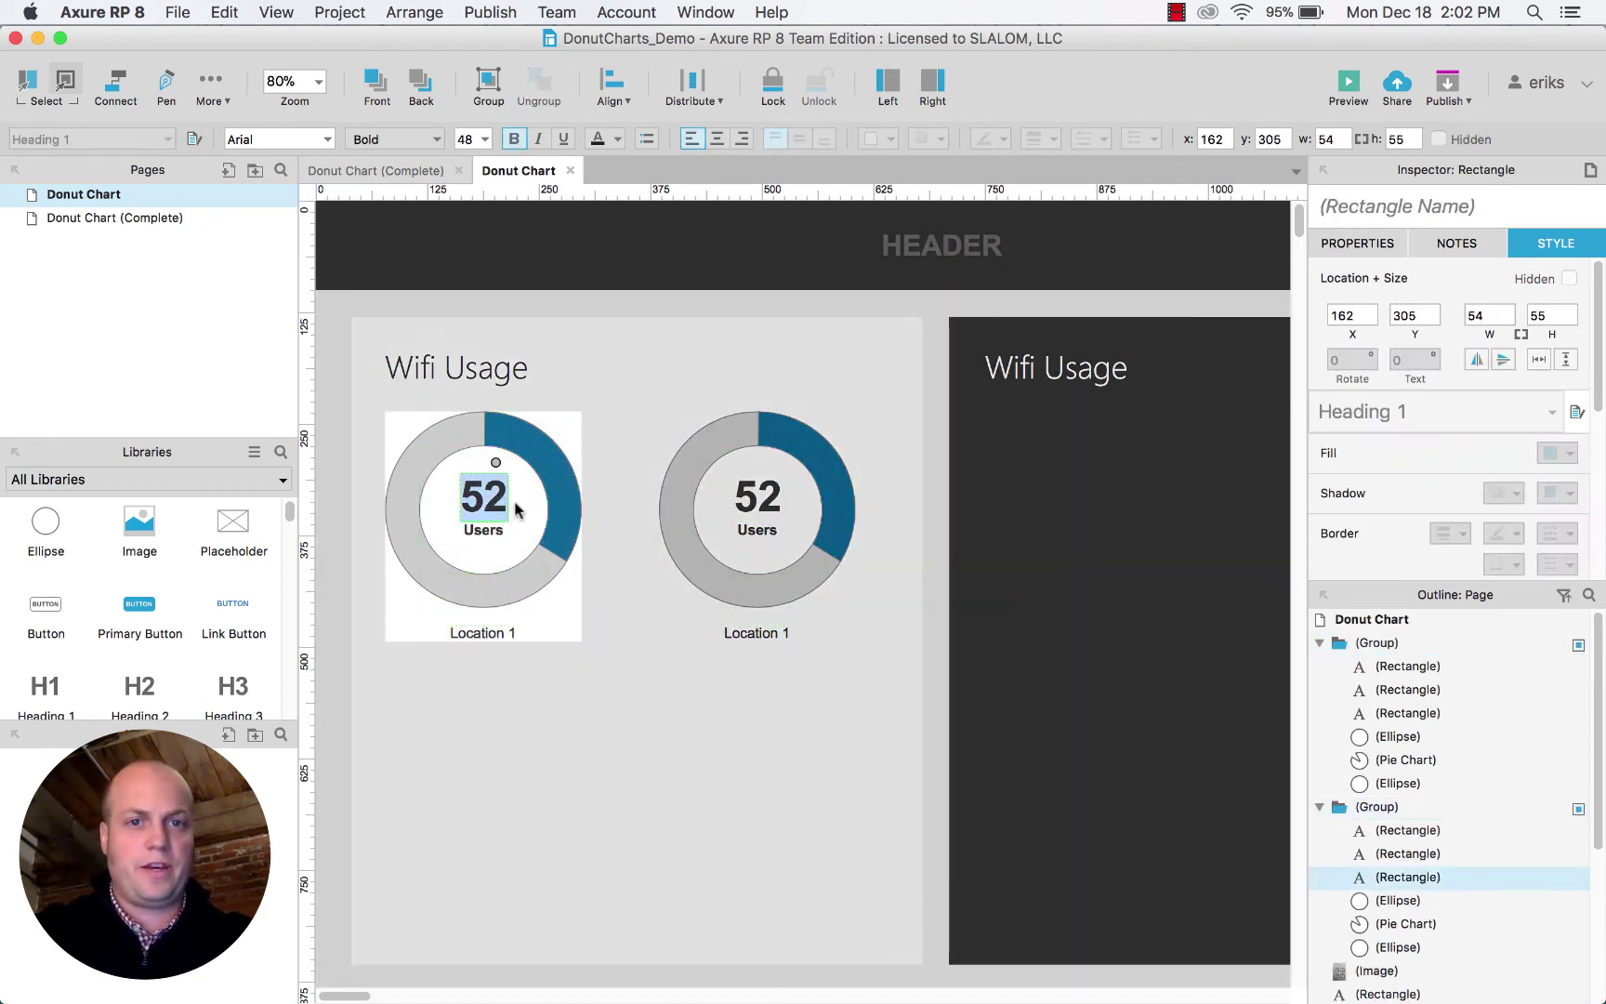
pyautogui.click(692, 434)
pyautogui.moveTo(483, 441); pyautogui.dragTo(593, 556)
pyautogui.keyDown('shift'); pyautogui.click(760, 514); pyautogui.keyUp('shift')
pyautogui.press('super+minus')
pyautogui.press('super+minus')
pyautogui.press('super+plus')
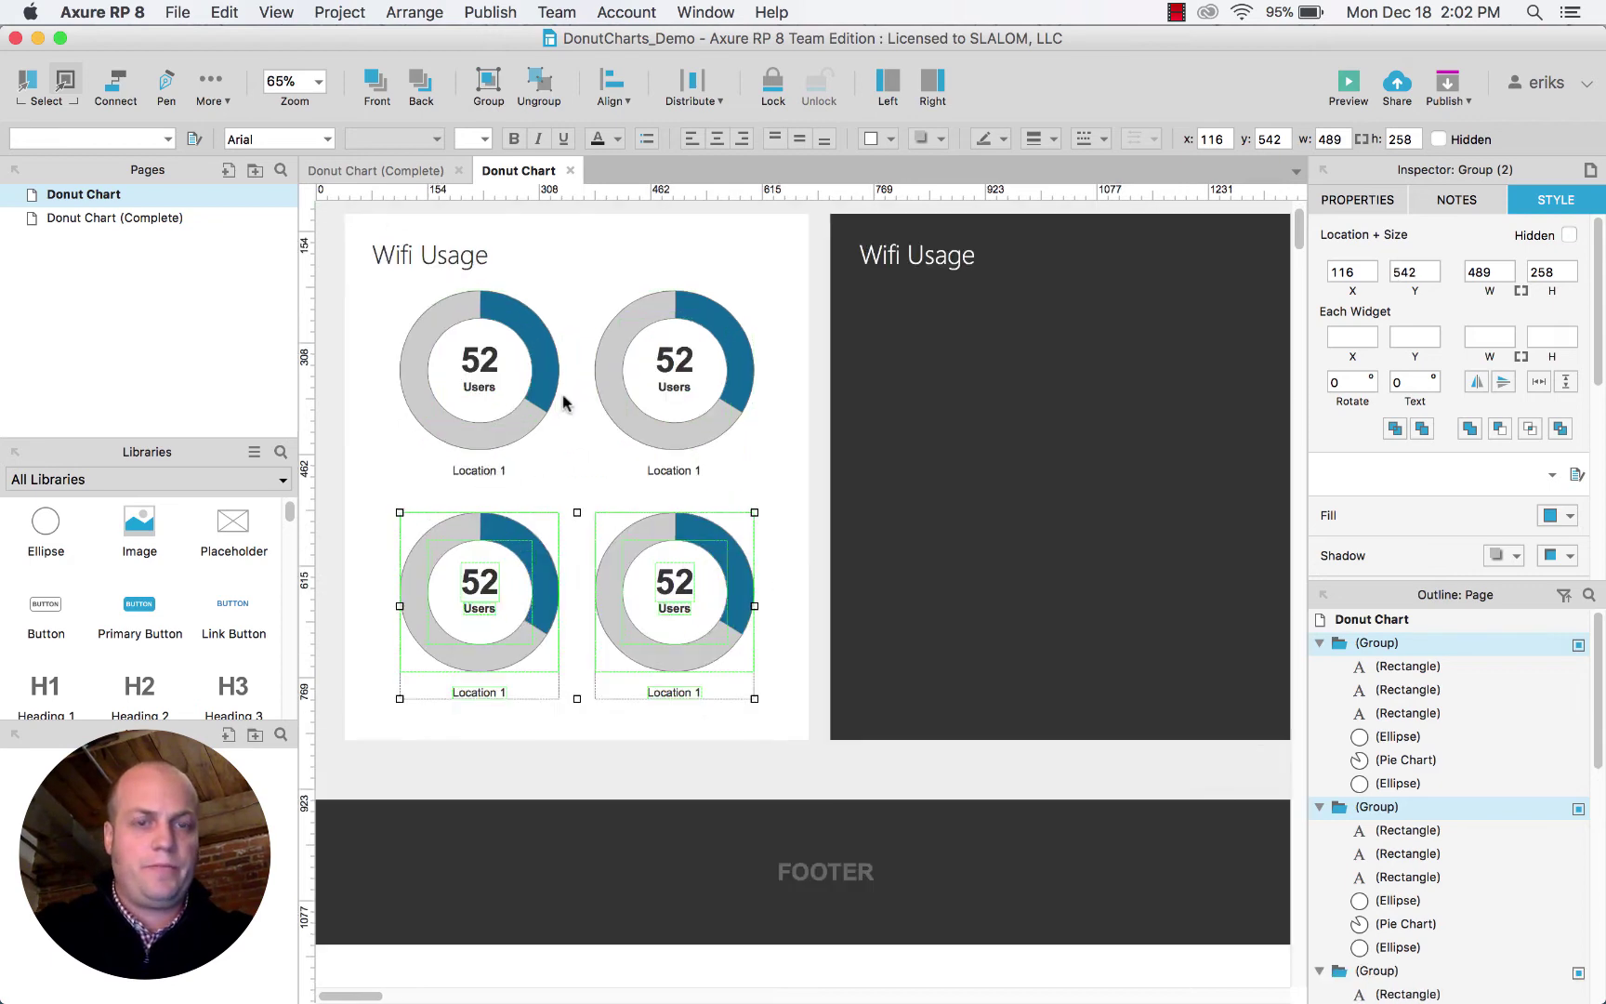
pyautogui.press('super+plus')
pyautogui.press('super+plus')
pyautogui.press('super+plus')
pyautogui.press('super+minus')
pyautogui.press('super+minus')
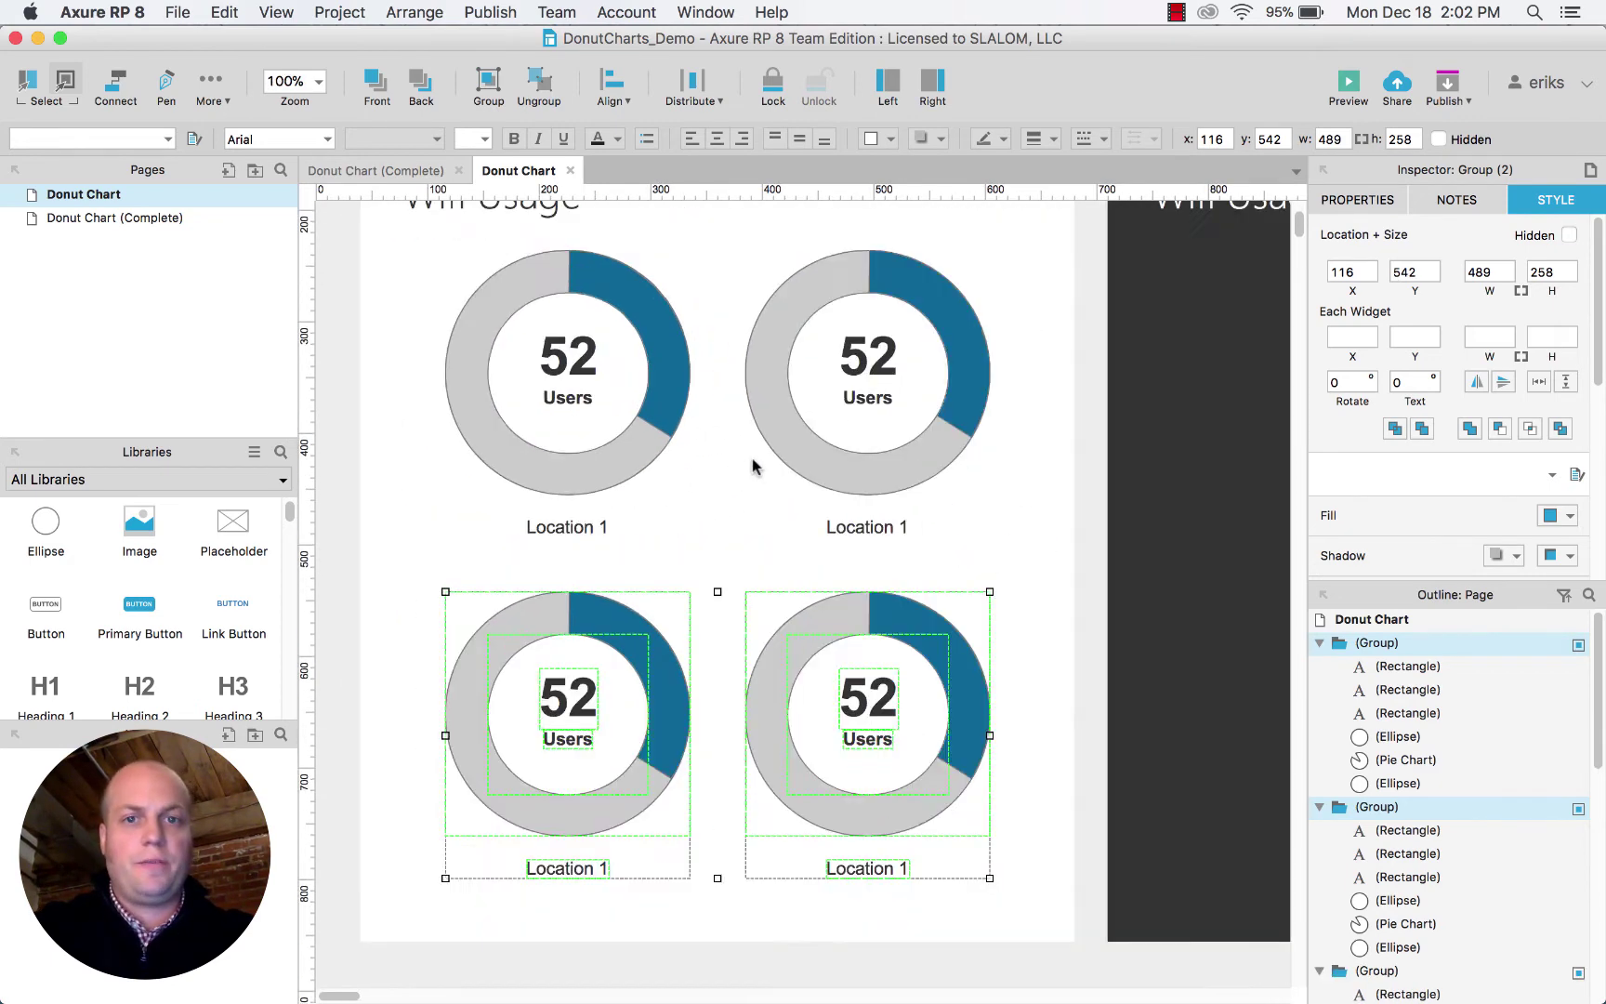
# Change the top-right donut's number from 52 to 153.
pyautogui.click(853, 449)
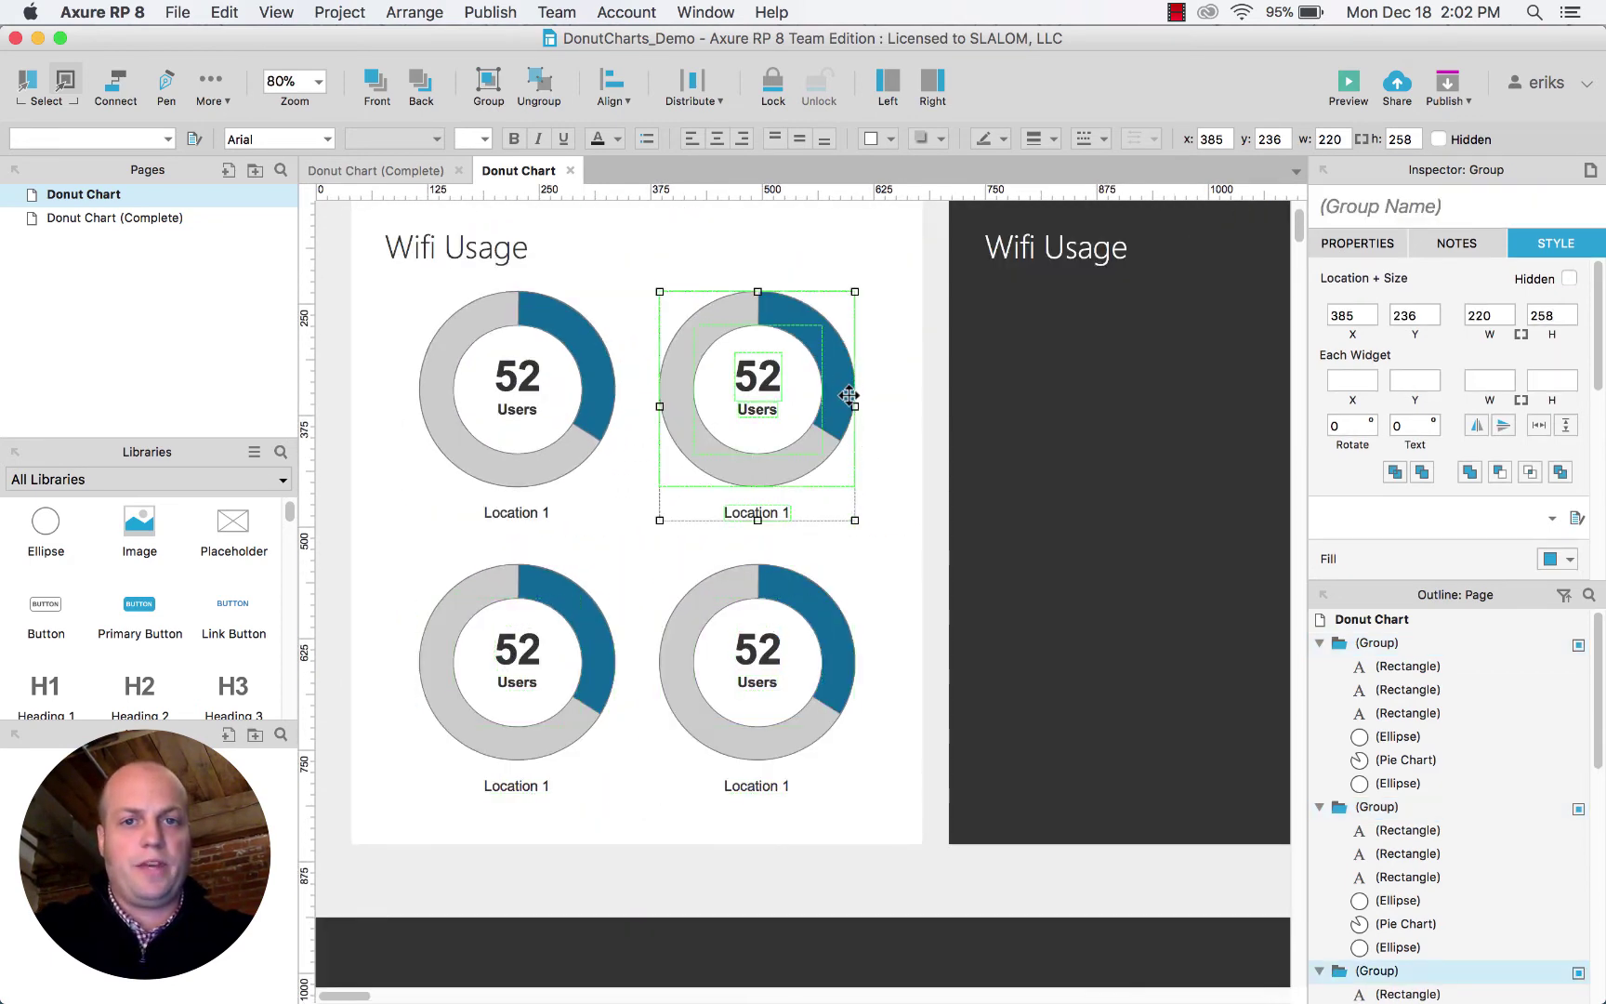
pyautogui.doubleClick(743, 374)
pyautogui.write('153')
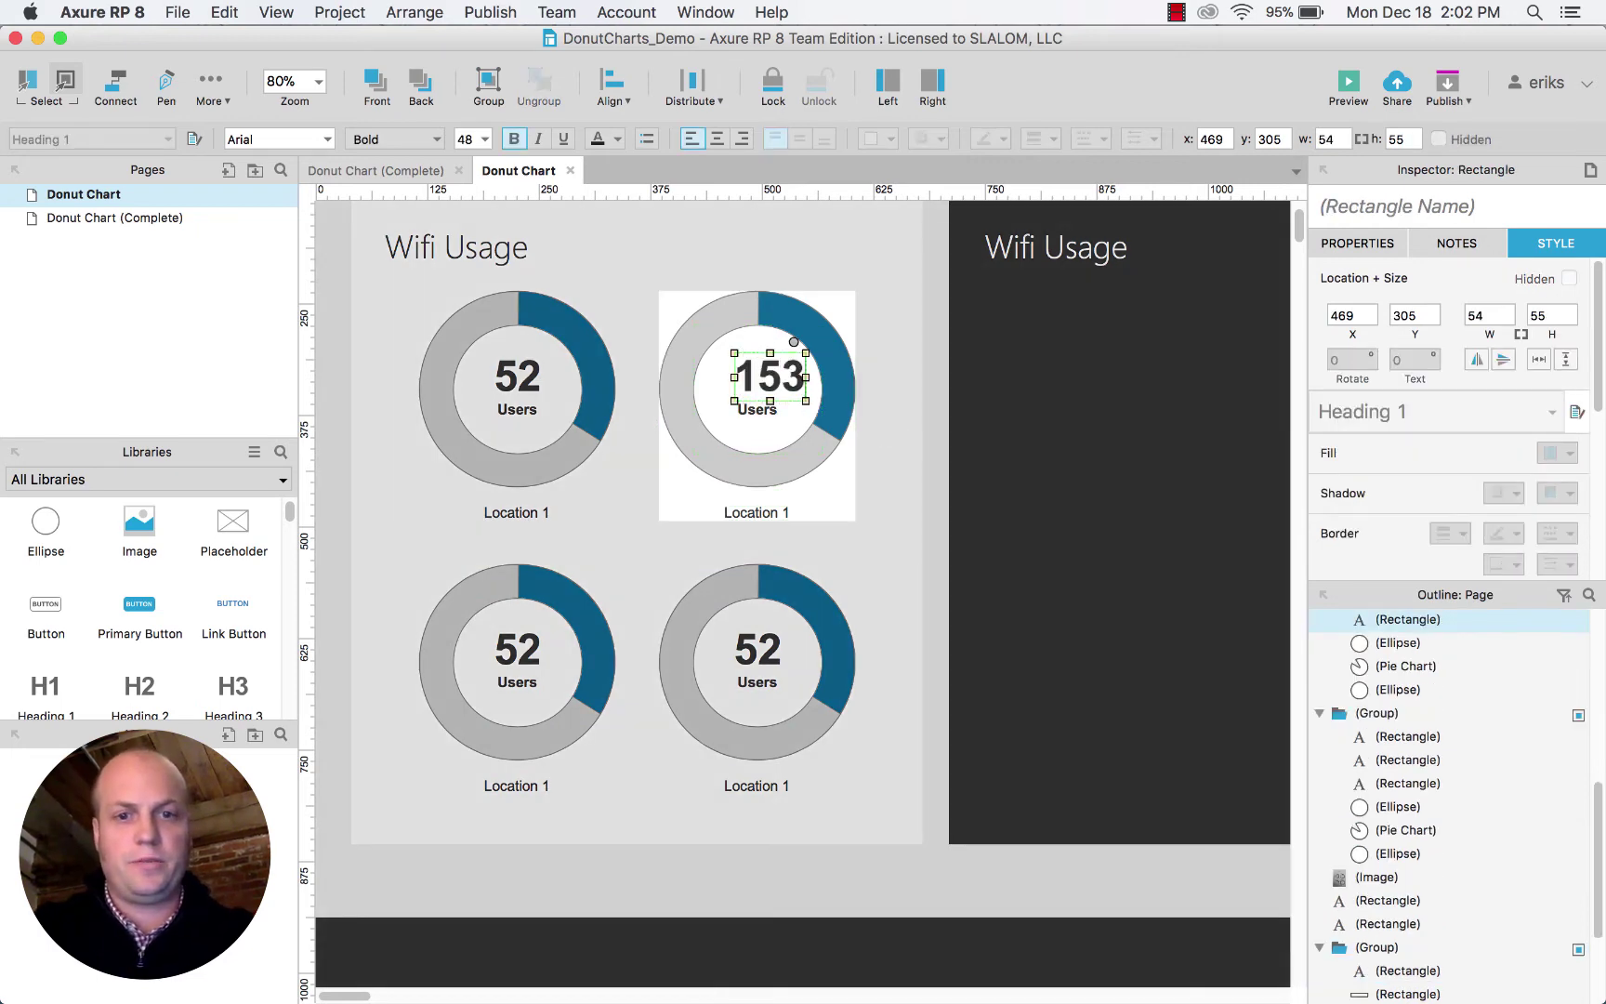
pyautogui.click(842, 523)
pyautogui.click(766, 374)
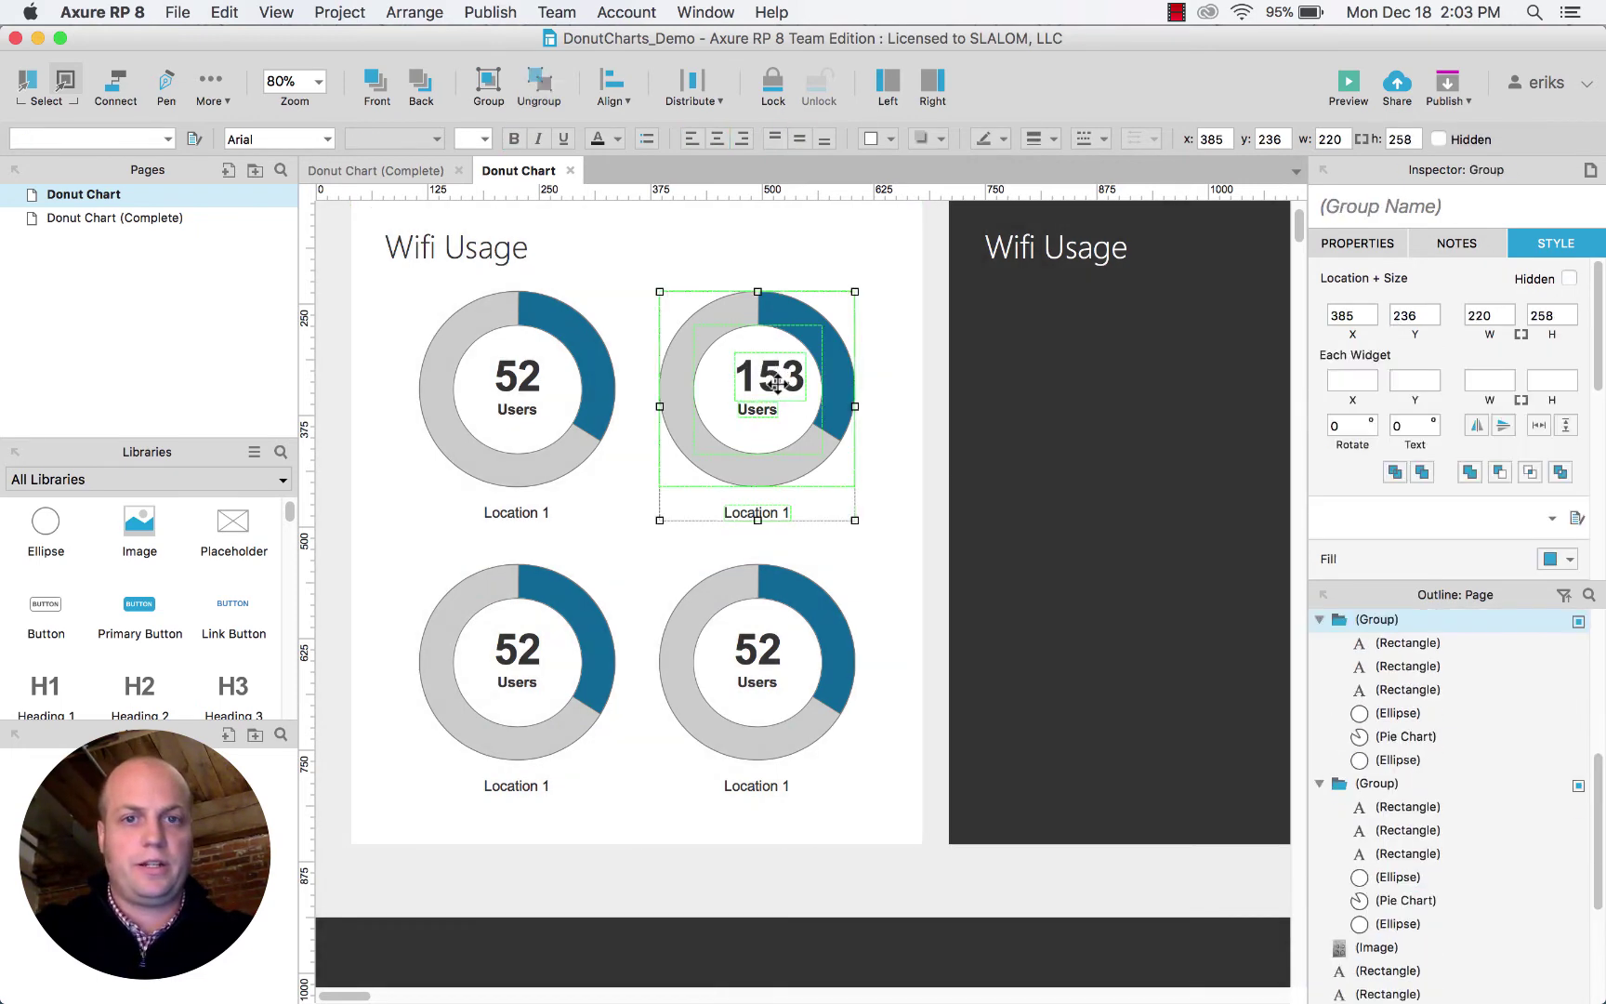
pyautogui.press('Escape')
pyautogui.click(770, 376)
pyautogui.doubleClick(770, 376)
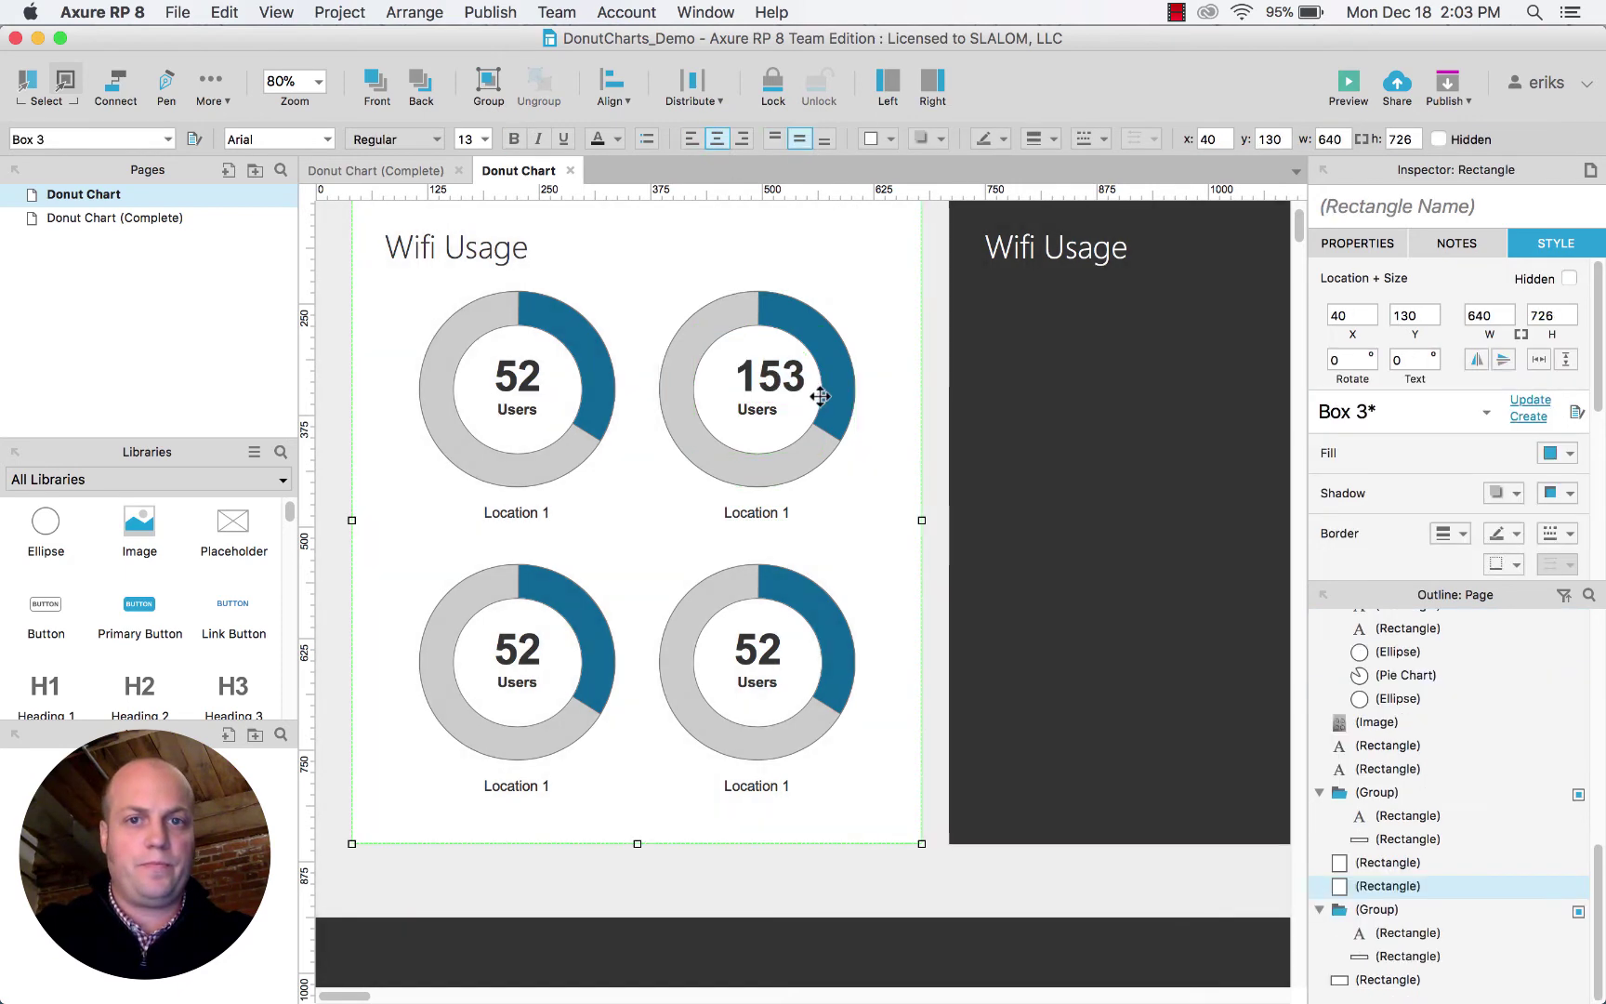
pyautogui.click(906, 521)
# Extend the 153 donut's blue pie arc clockwise to about 7 o'clock.
pyautogui.click(776, 378)
pyautogui.click(777, 380)
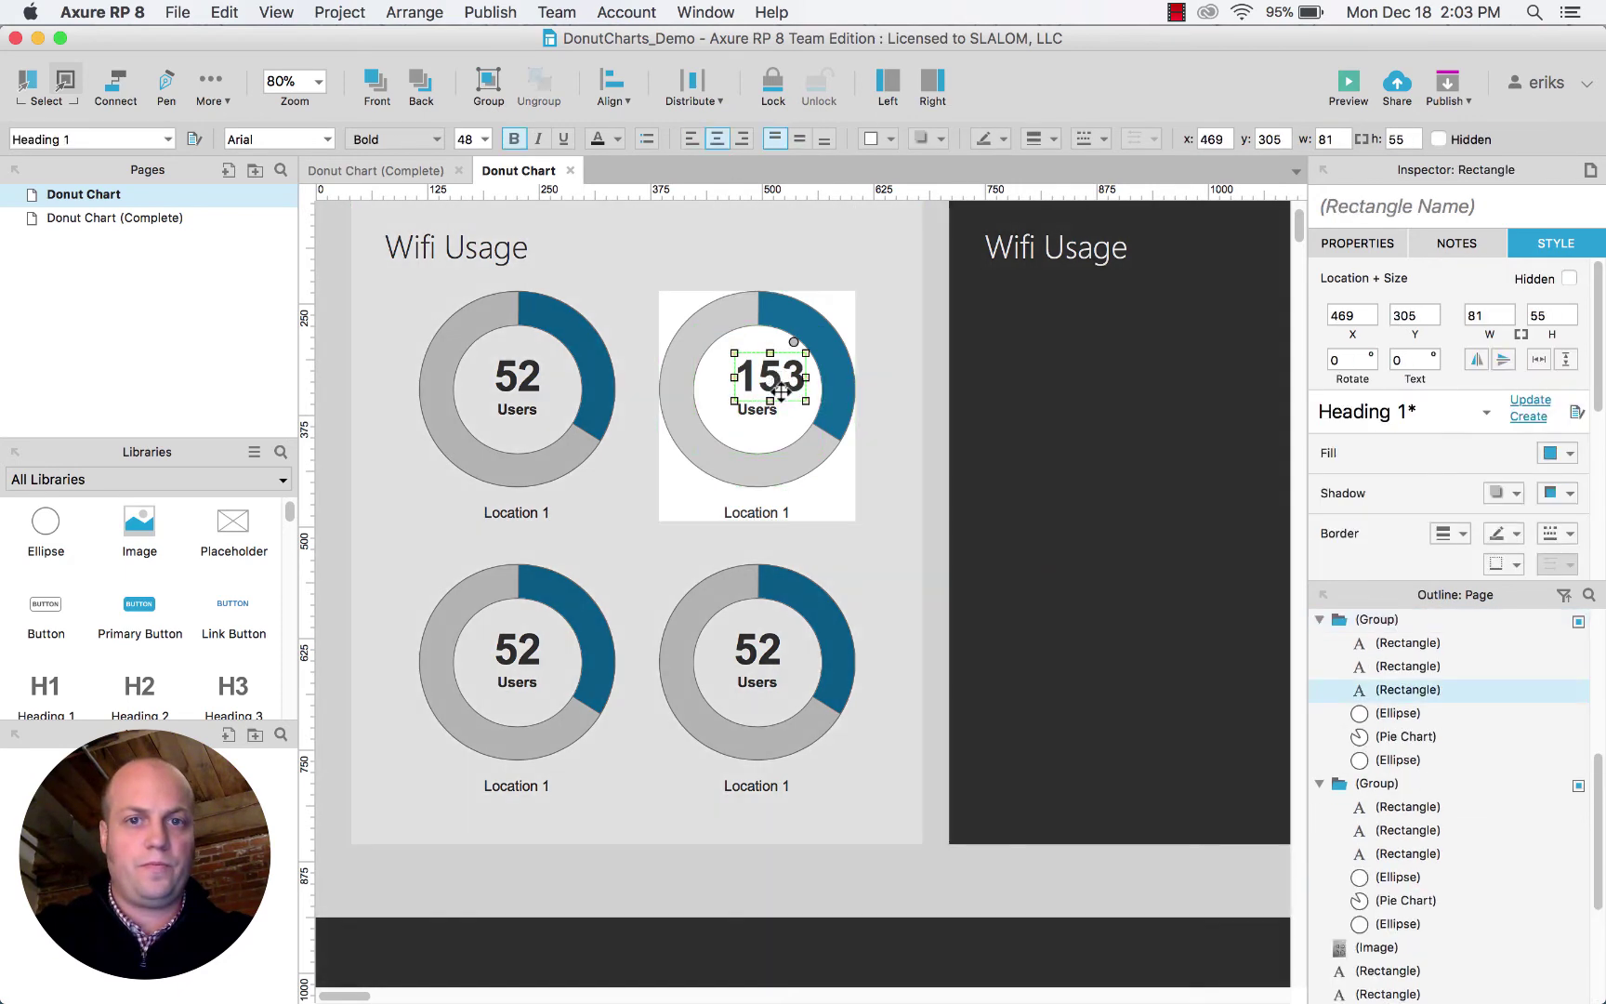
pyautogui.click(850, 420)
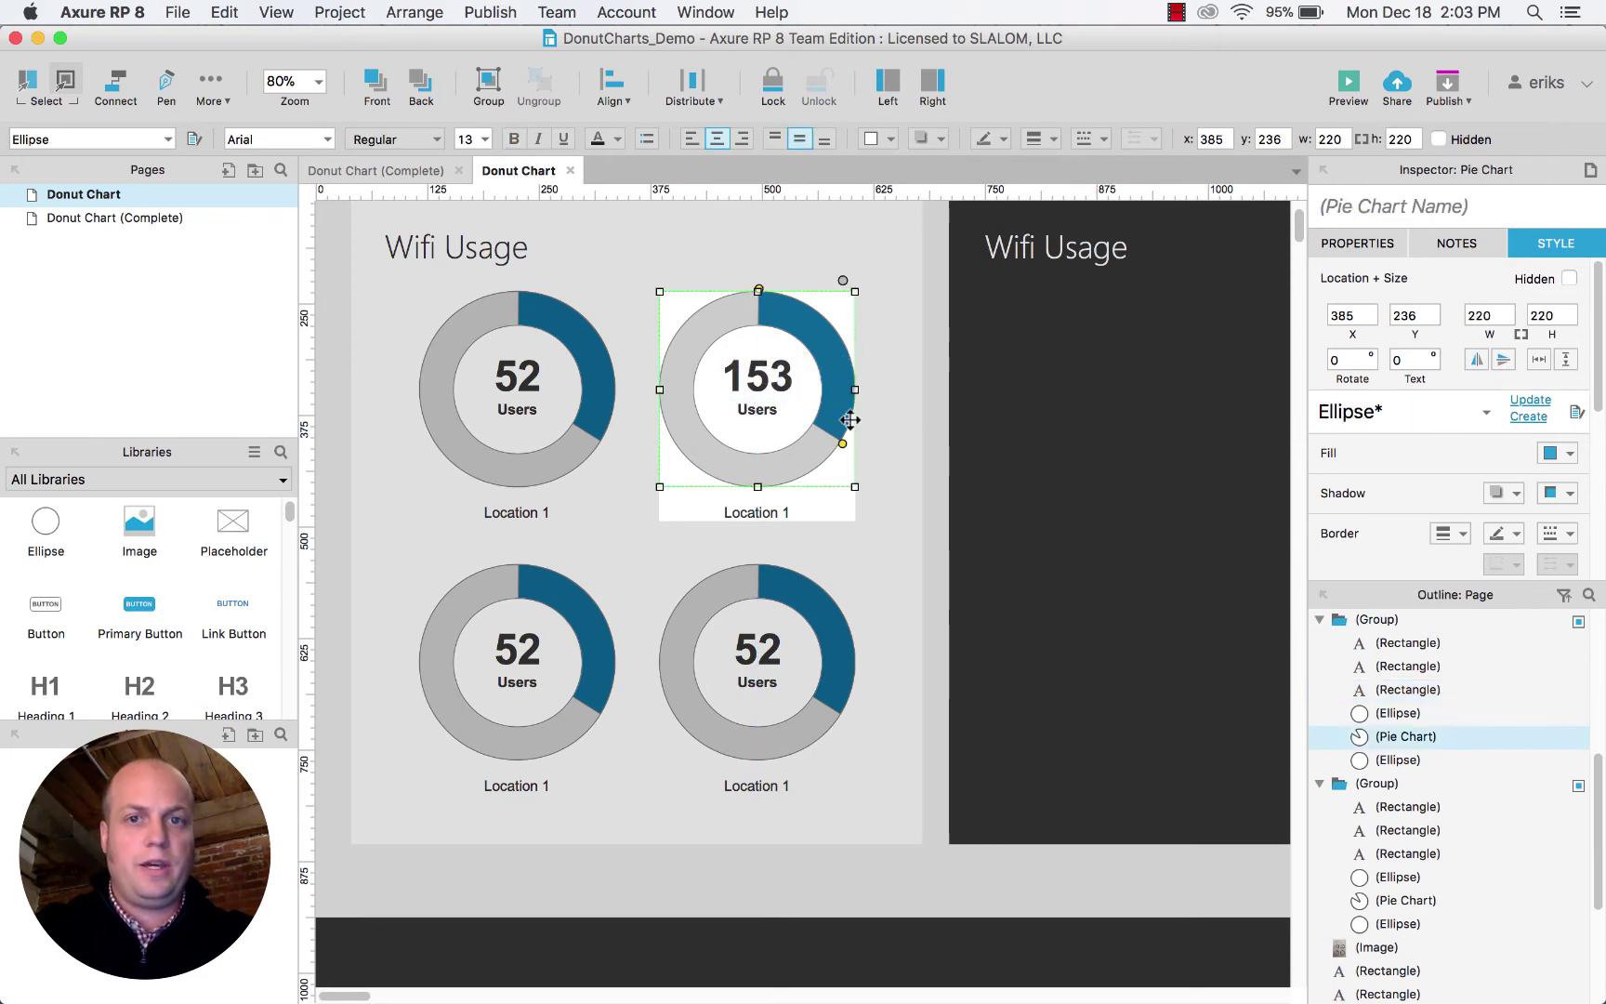
pyautogui.moveTo(840, 445); pyautogui.dragTo(702, 472)
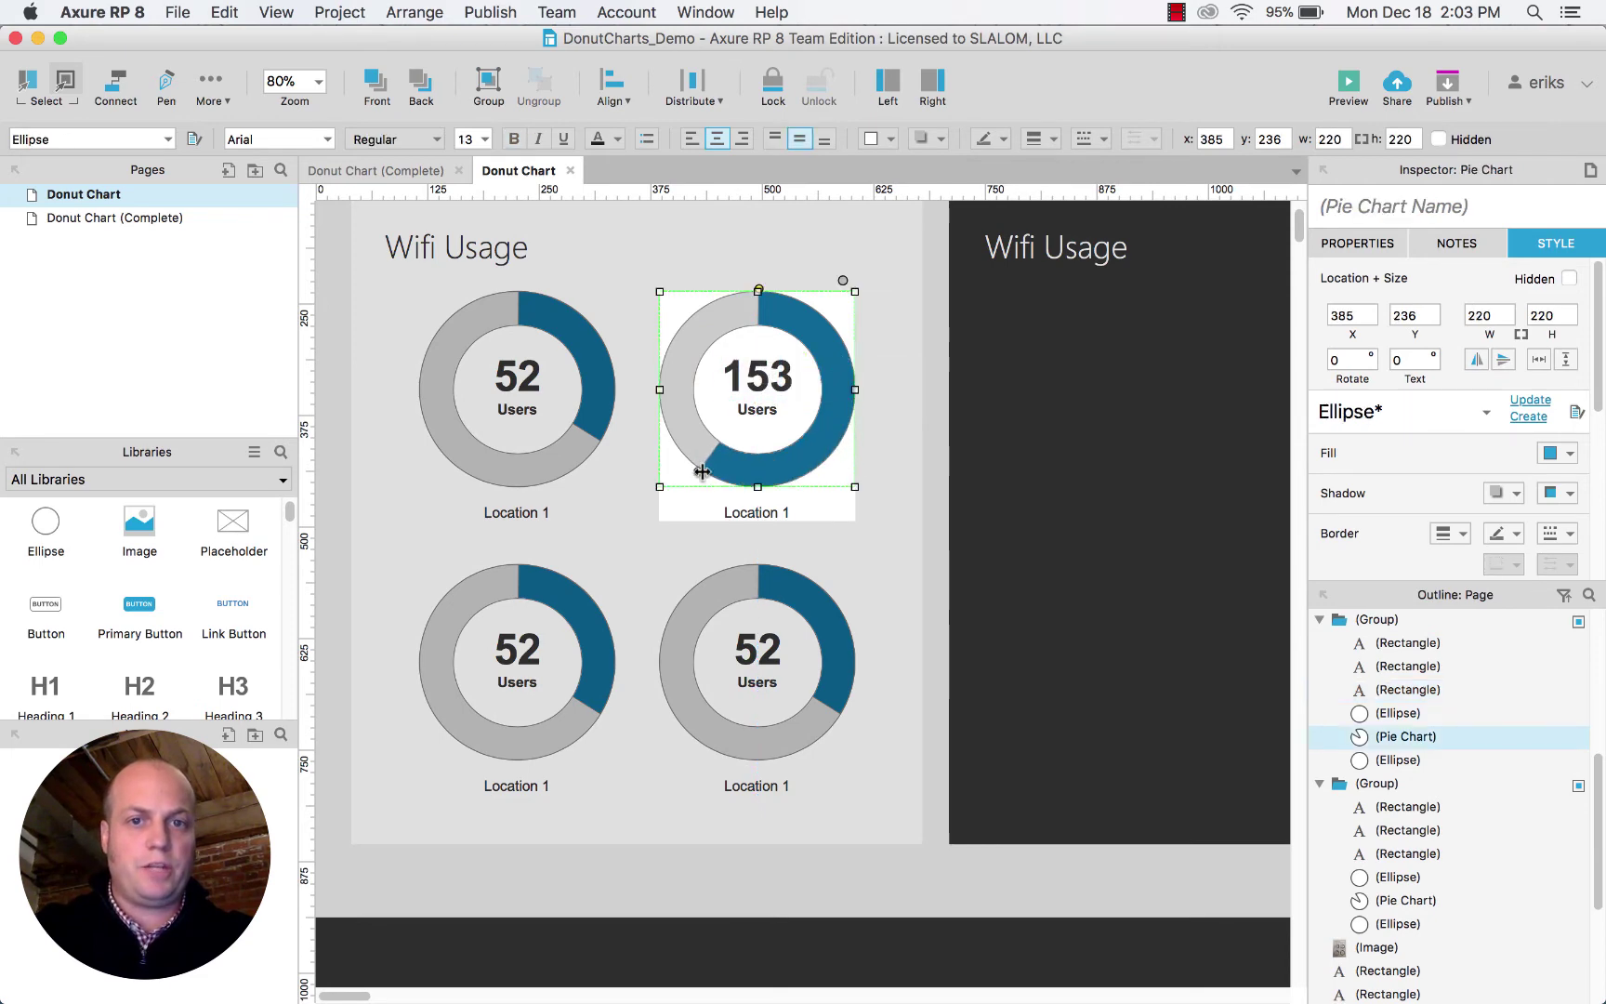
pyautogui.click(824, 566)
# At 50% zoom, copy the 153 donut group onto the dark Wifi Usage panel.
pyautogui.press('super+minus')
pyautogui.press('super+minus')
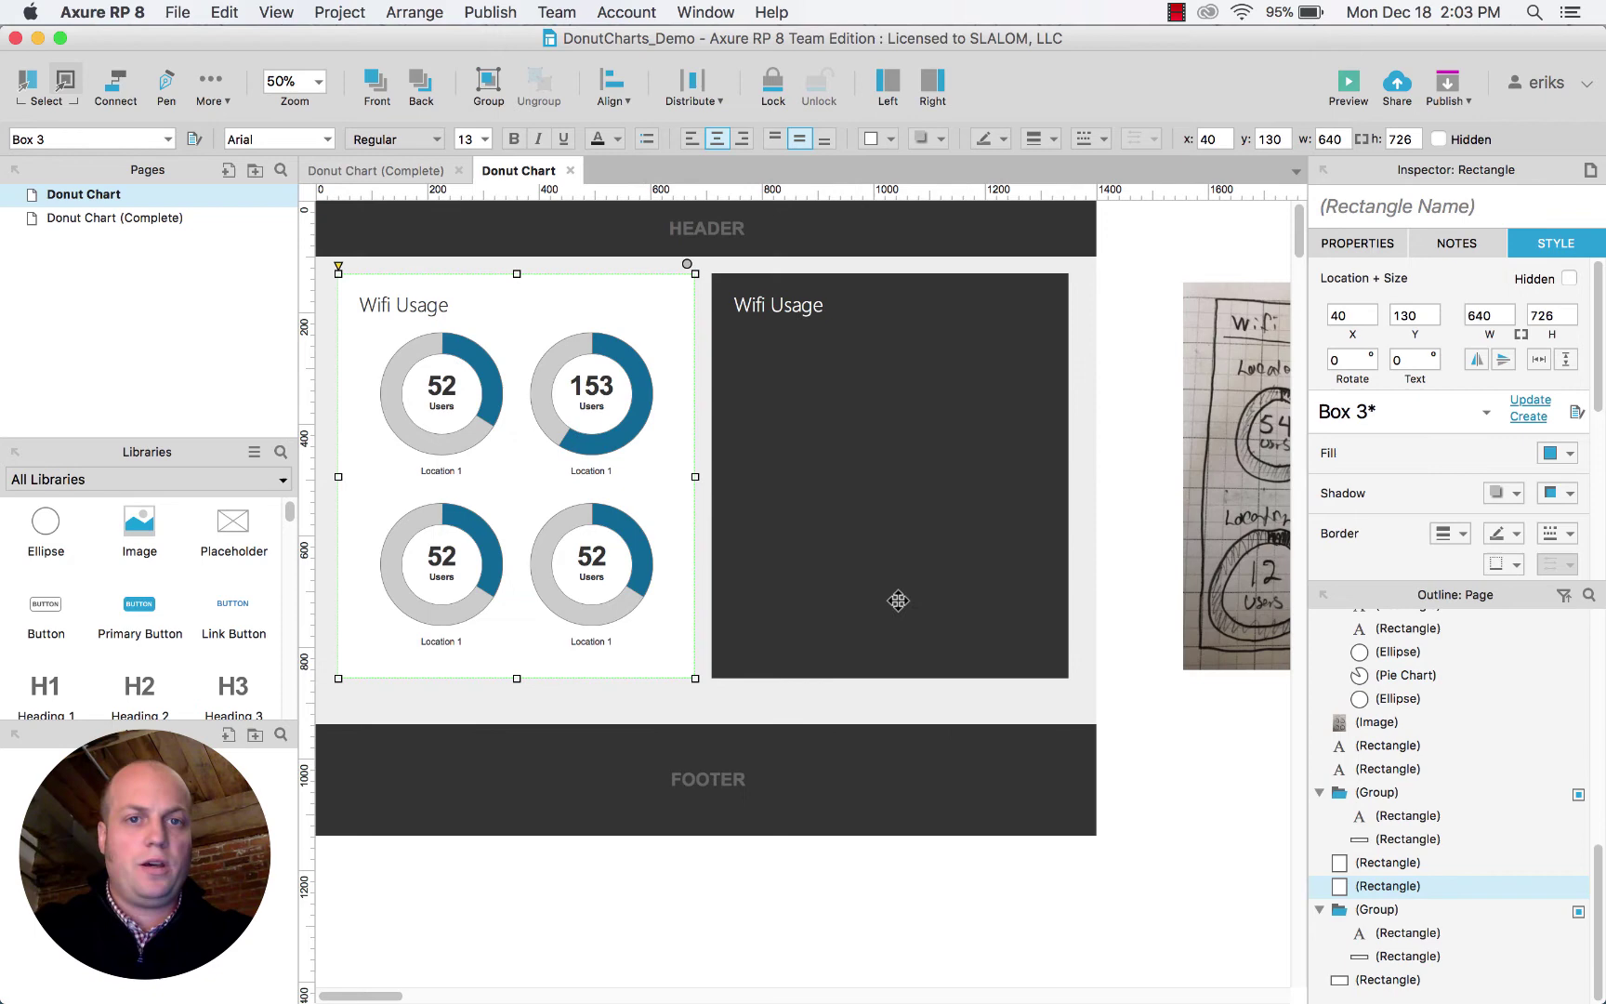
pyautogui.click(622, 435)
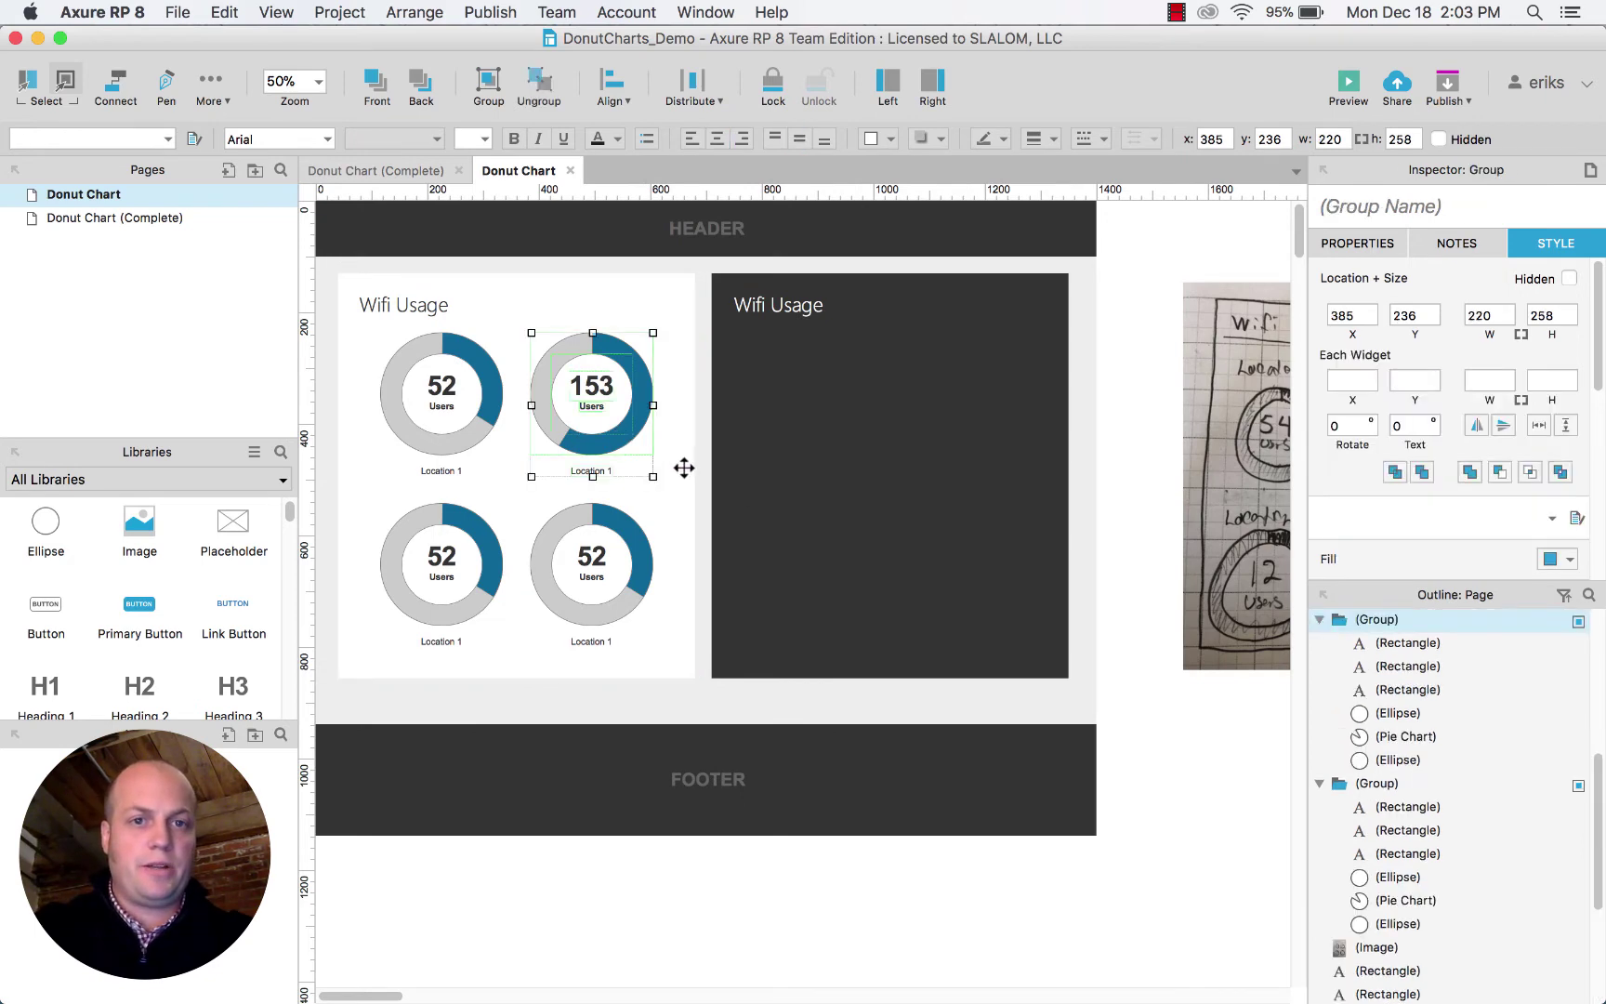
pyautogui.keyDown('shift'); pyautogui.click(486, 418); pyautogui.keyUp('shift')
pyautogui.keyDown('shift'); pyautogui.click(486, 556); pyautogui.keyUp('shift')
pyautogui.keyDown('shift'); pyautogui.click(579, 531); pyautogui.keyUp('shift')
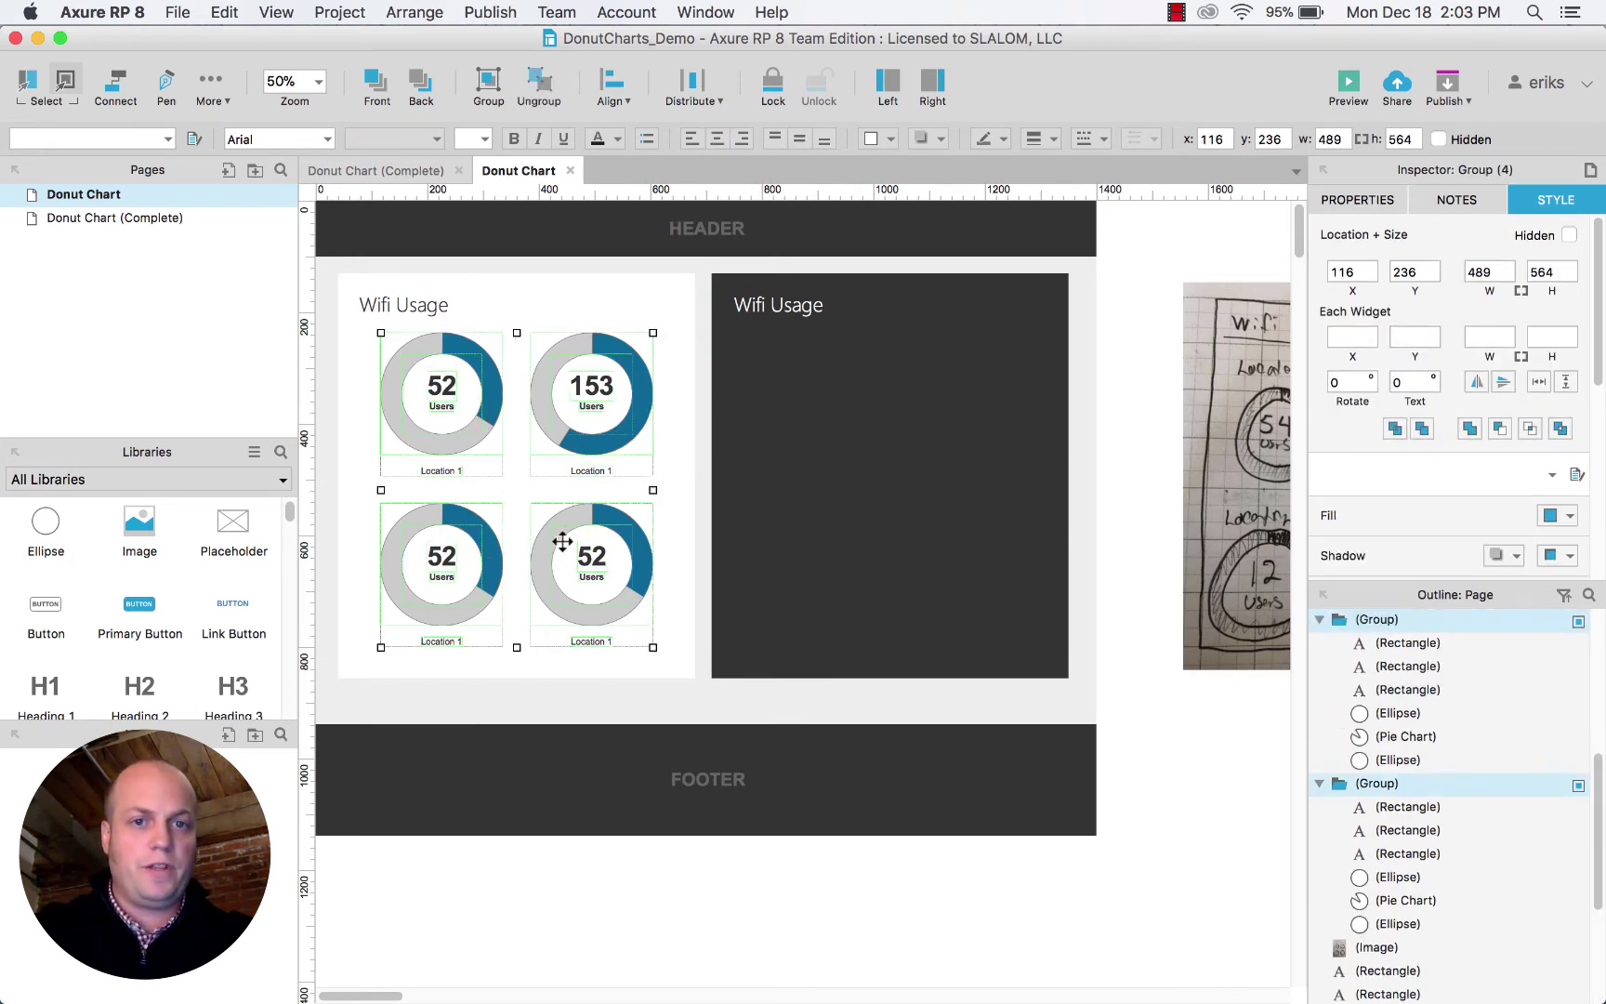
pyautogui.click(672, 470)
pyautogui.moveTo(595, 347); pyautogui.dragTo(983, 397)
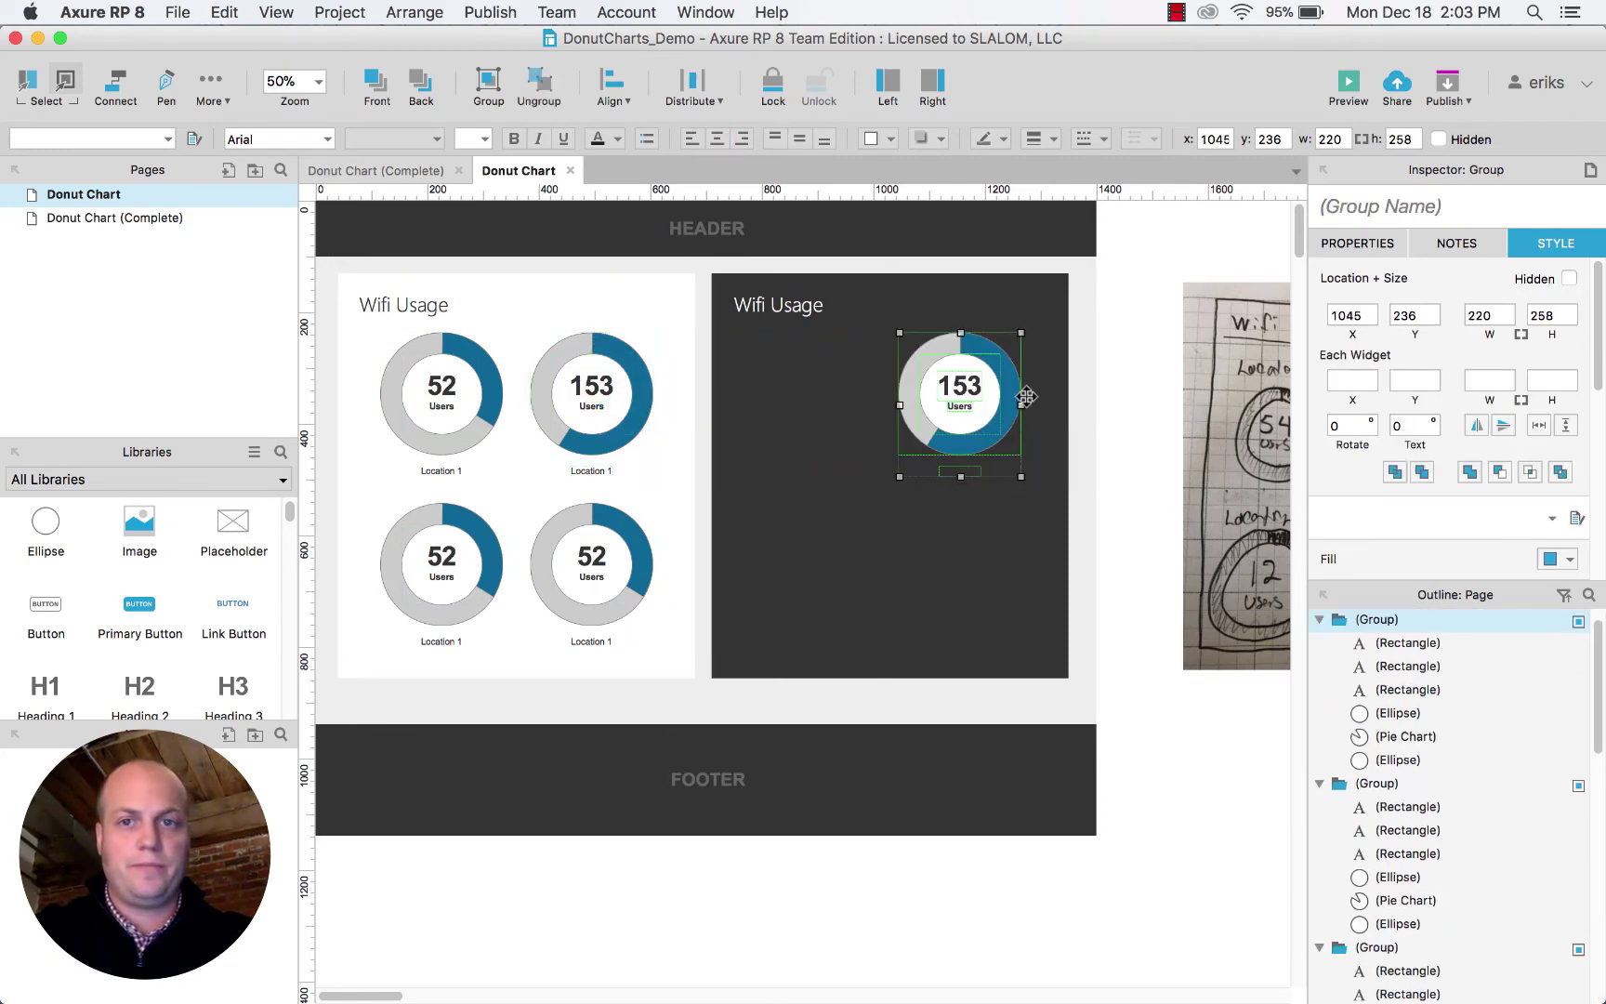
pyautogui.scroll(2, 1022, 398)
# Fill the dark-panel donut's inner circle dark grey (#333333).
pyautogui.click(930, 451)
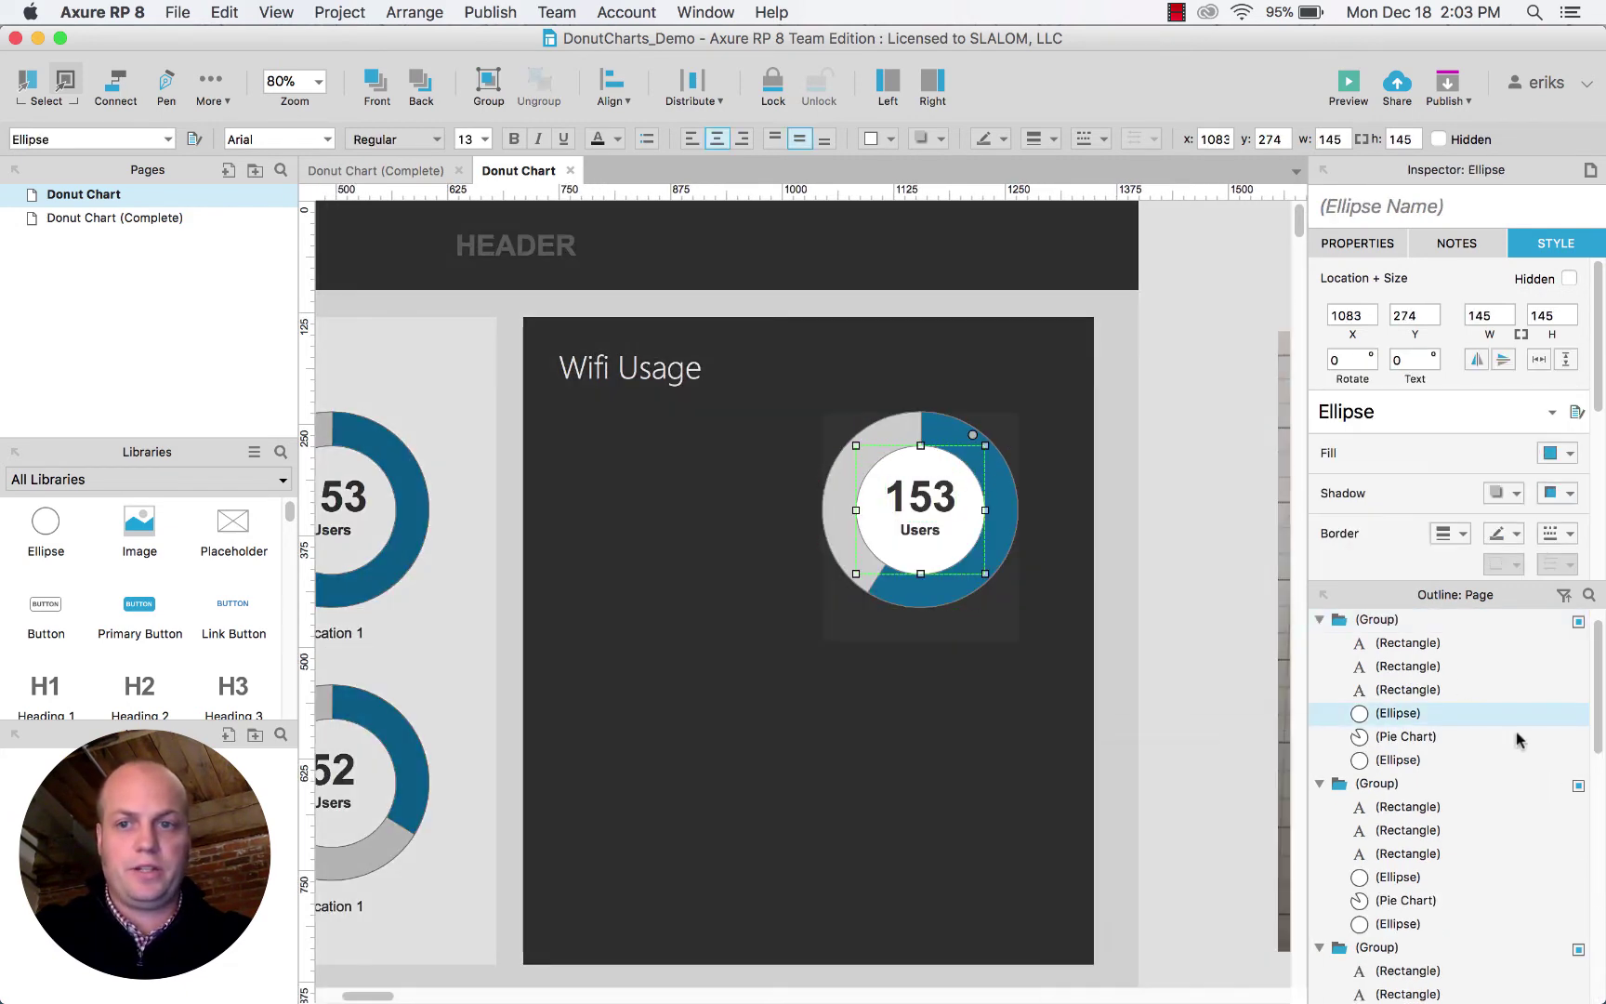
pyautogui.click(892, 139)
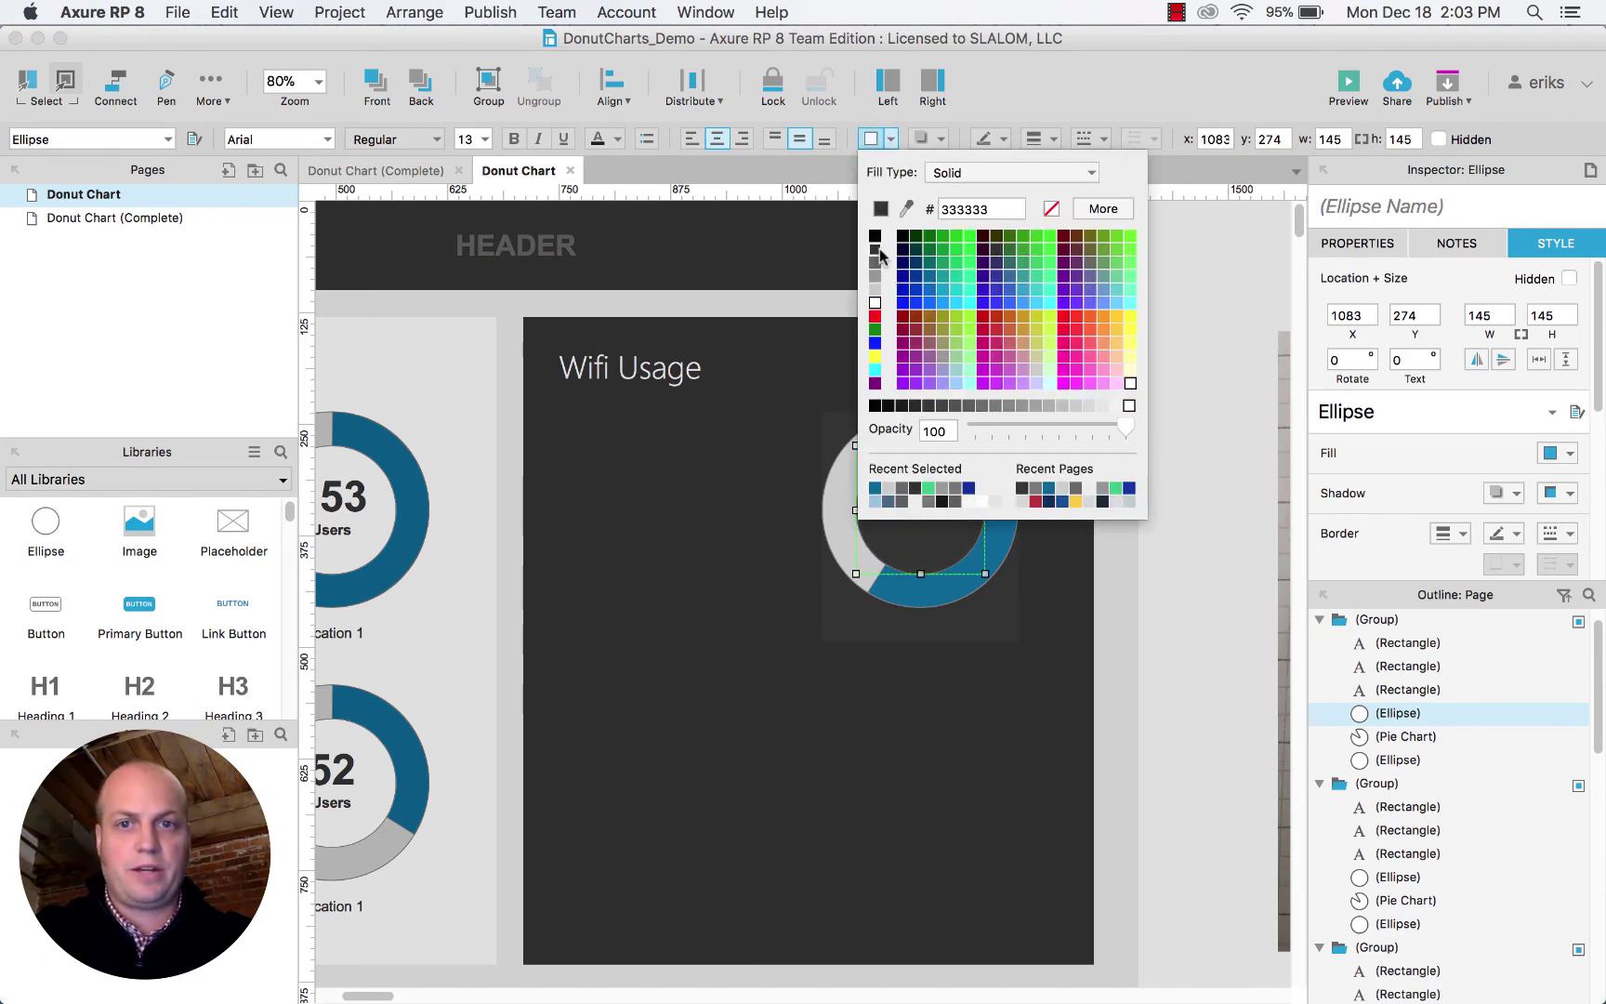
pyautogui.click(876, 249)
# Make the 153 and Users text white.
pyautogui.click(924, 487)
pyautogui.keyDown('shift'); pyautogui.click(931, 555); pyautogui.keyUp('shift')
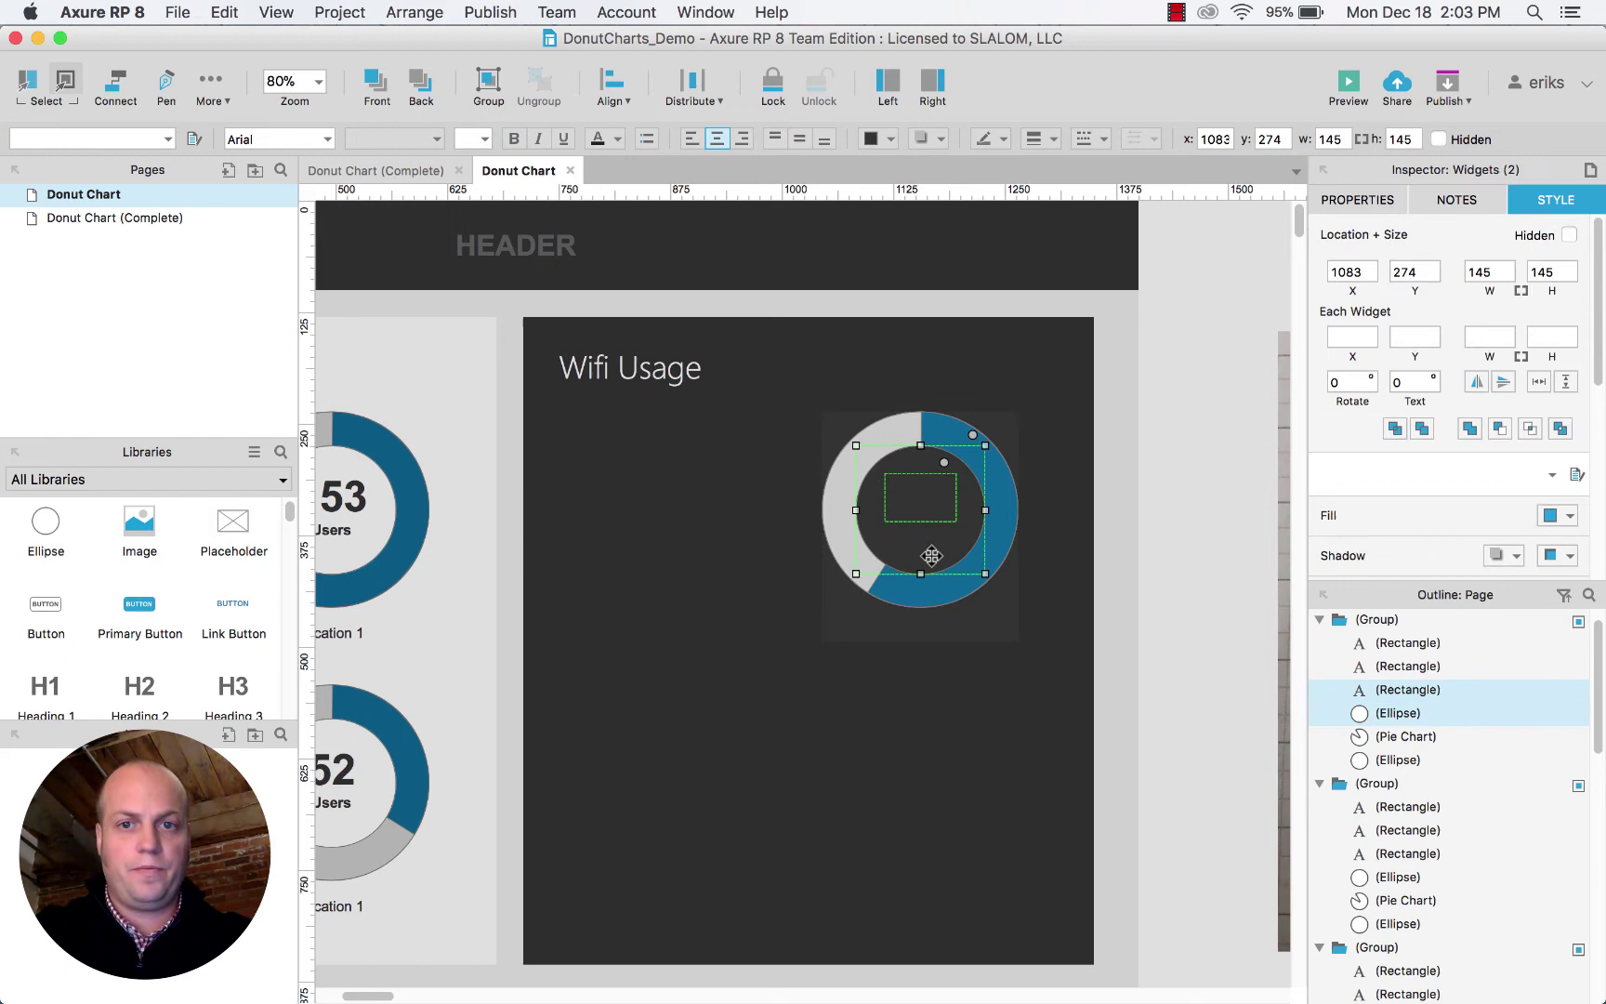
pyautogui.keyDown('shift'); pyautogui.click(920, 547); pyautogui.keyUp('shift')
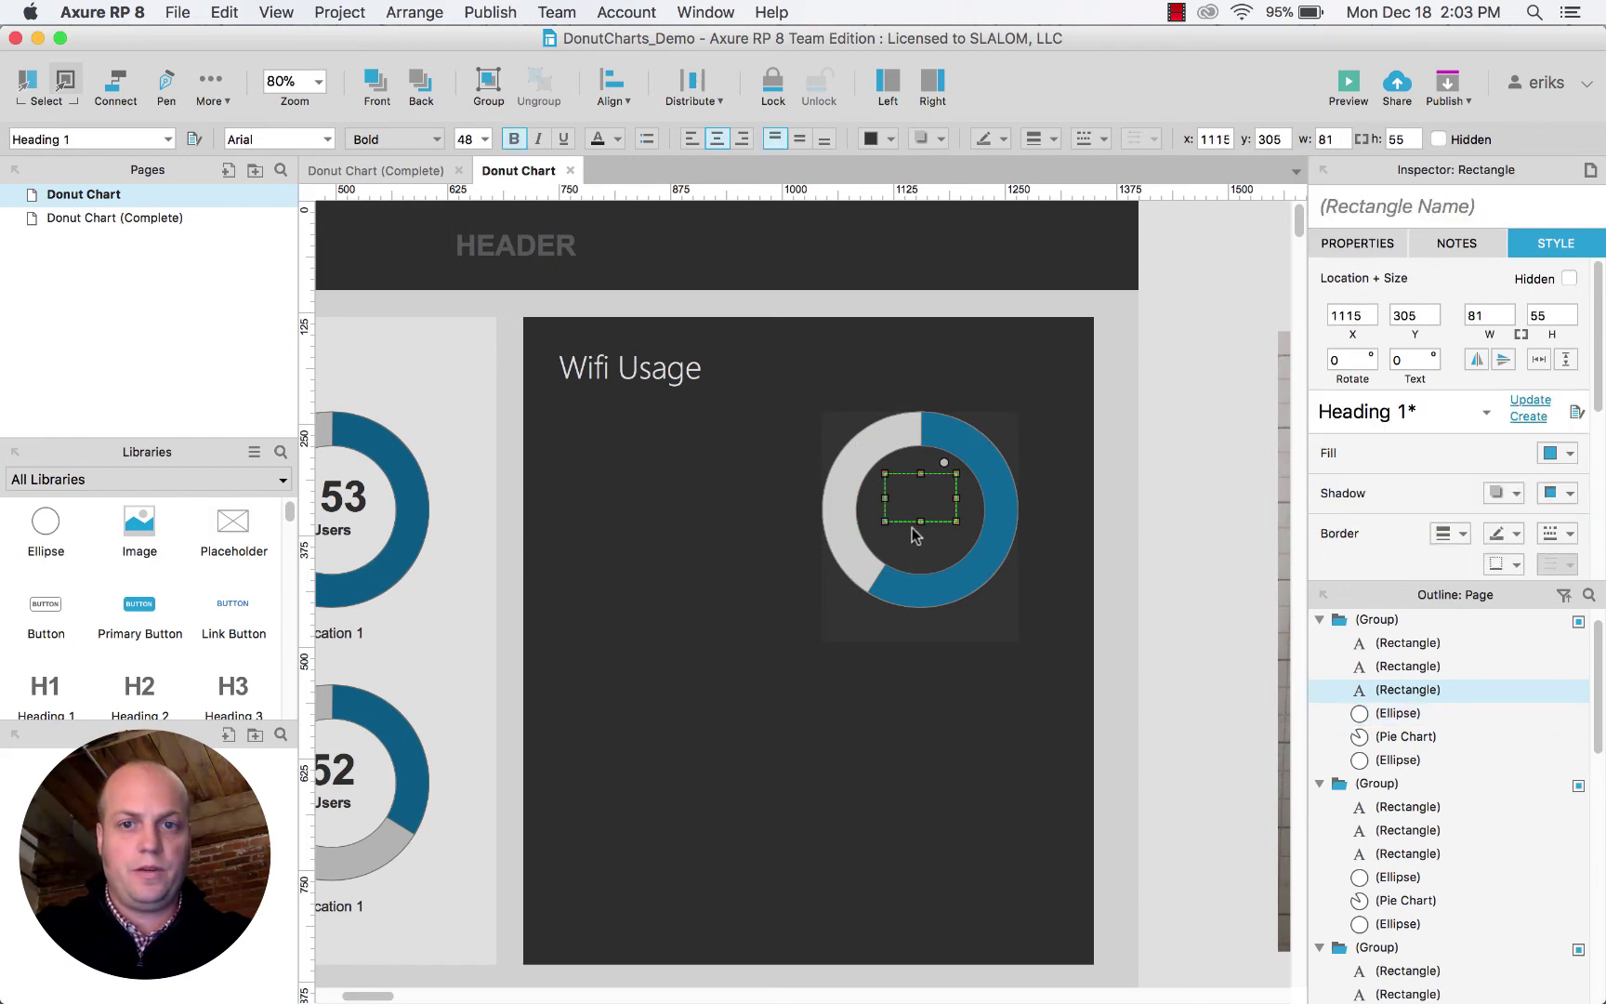
pyautogui.keyDown('shift'); pyautogui.click(915, 530); pyautogui.keyUp('shift')
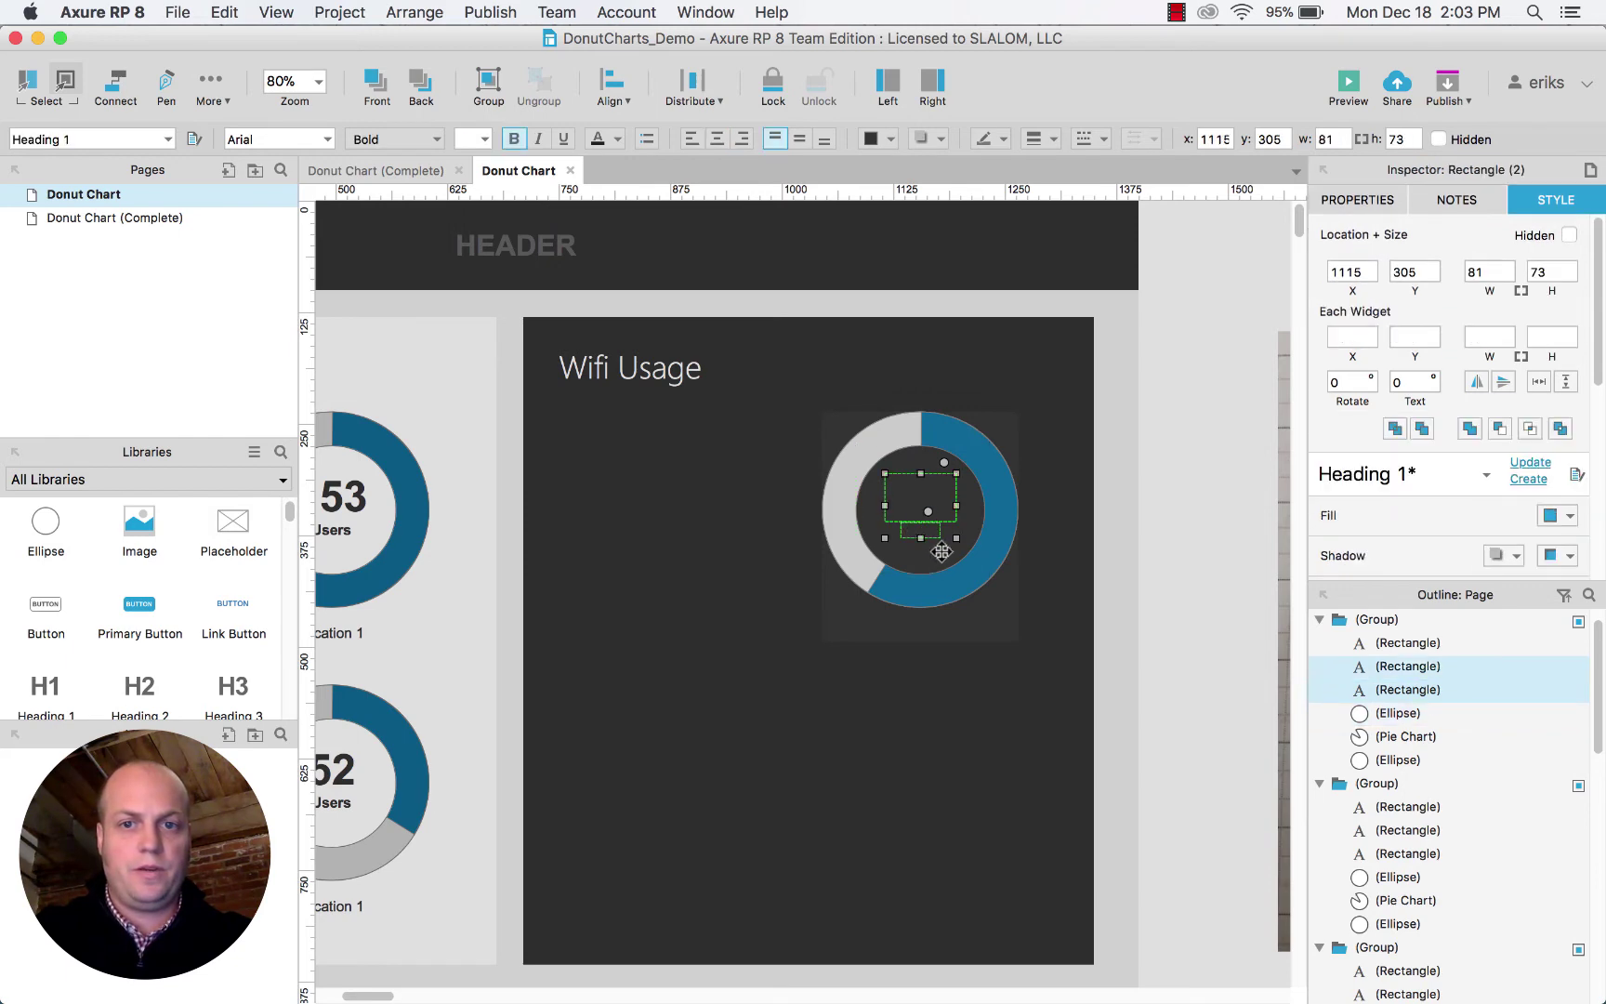
pyautogui.click(619, 140)
pyautogui.click(604, 216)
# Fill the donut's pie chart arc green (#32C77F).
pyautogui.click(985, 462)
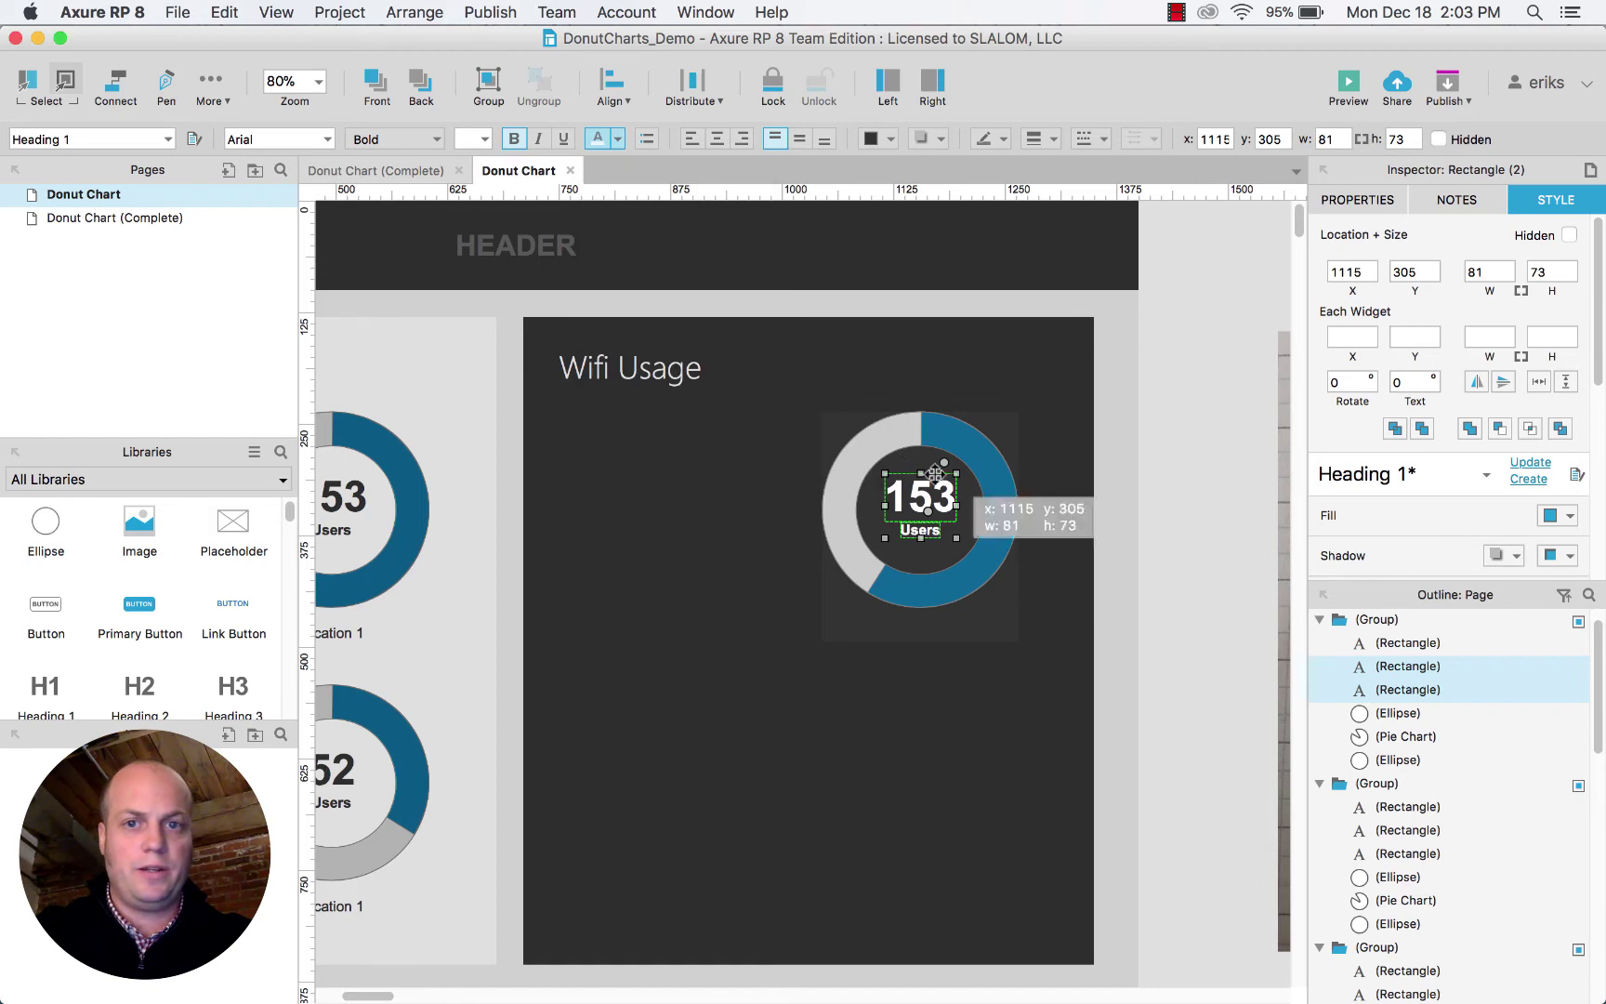
pyautogui.click(985, 447)
pyautogui.click(1003, 539)
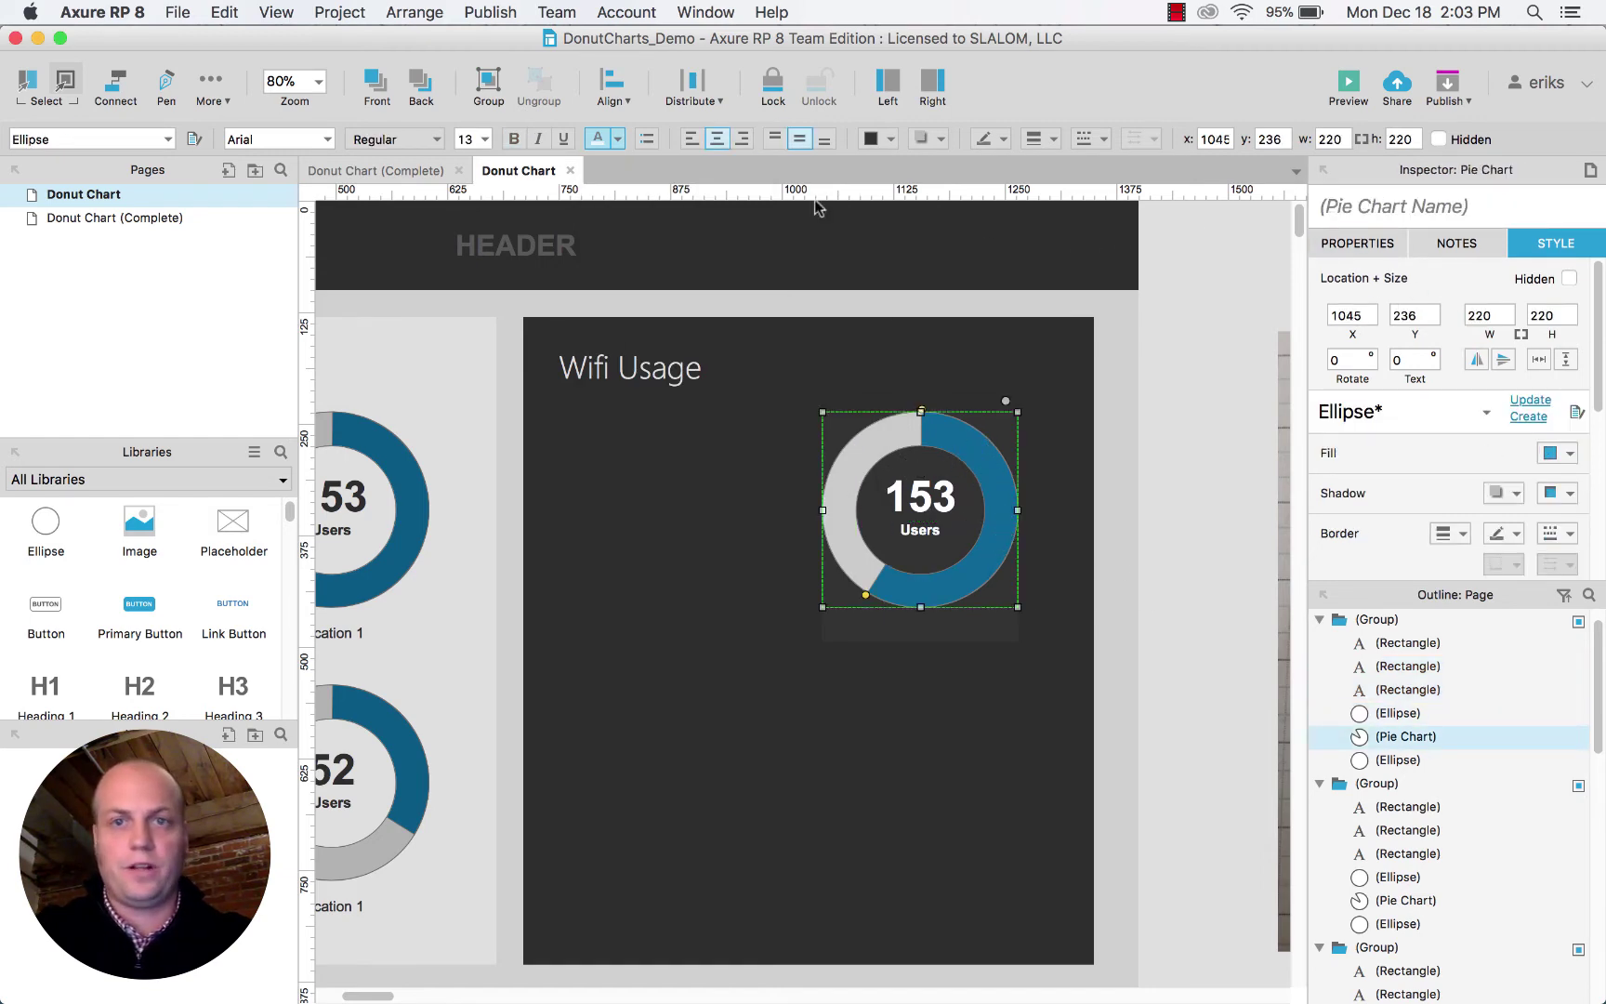
pyautogui.click(891, 138)
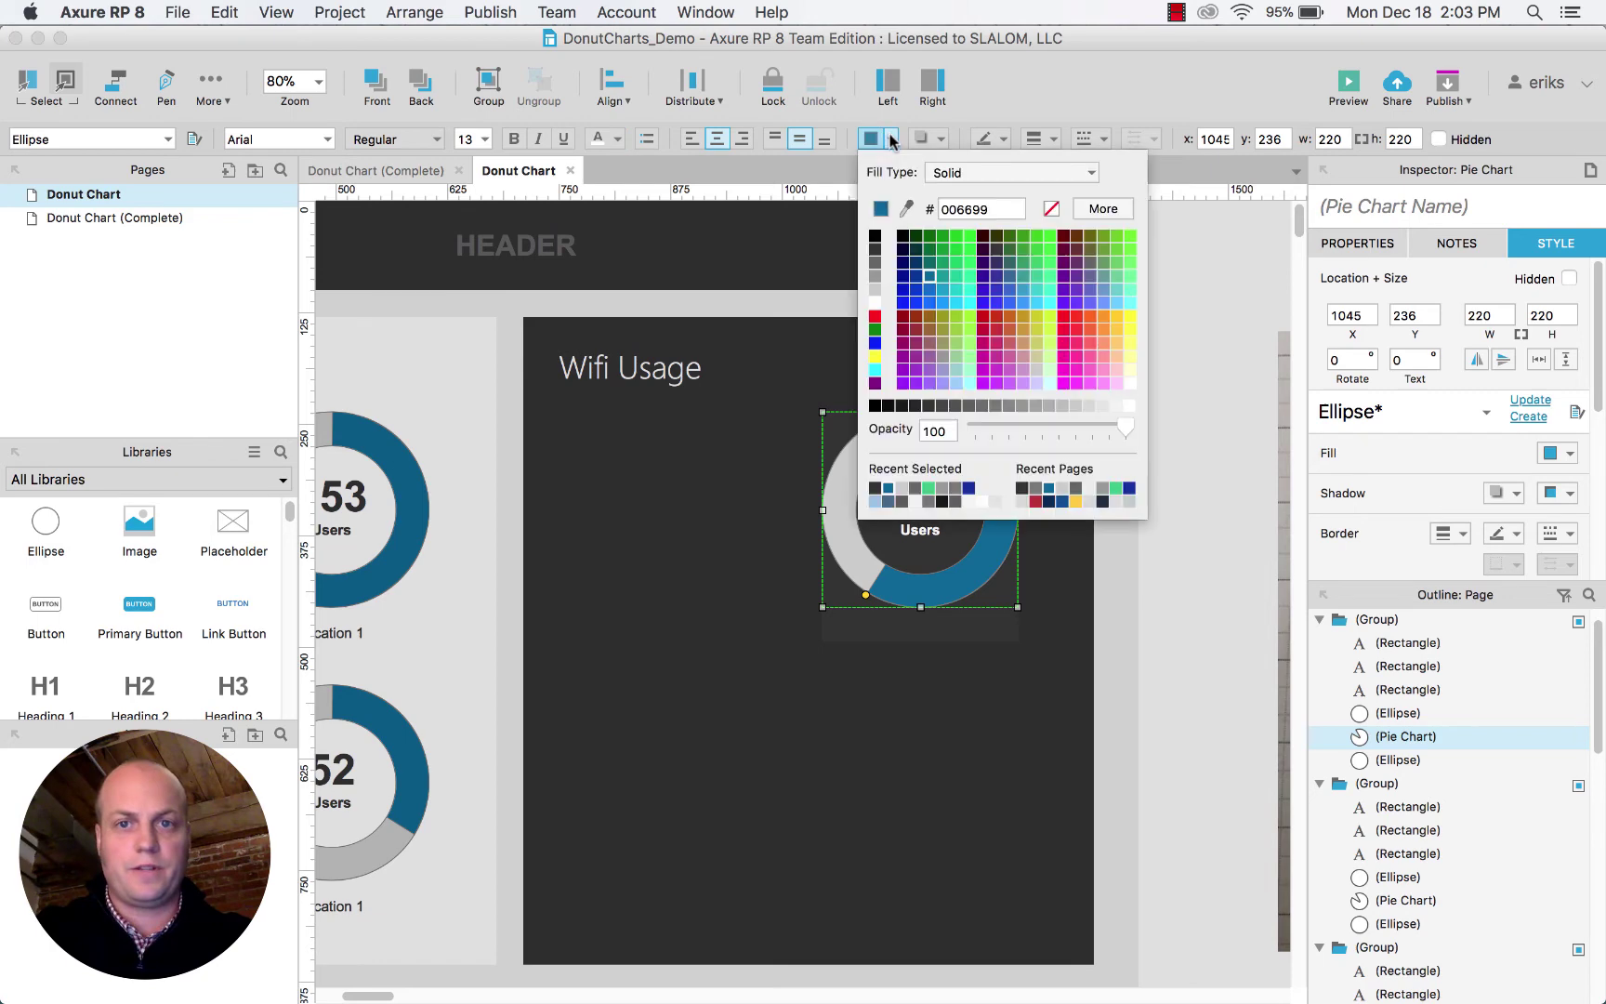
pyautogui.click(927, 492)
pyautogui.click(1204, 648)
pyautogui.scroll(-2, 930, 516)
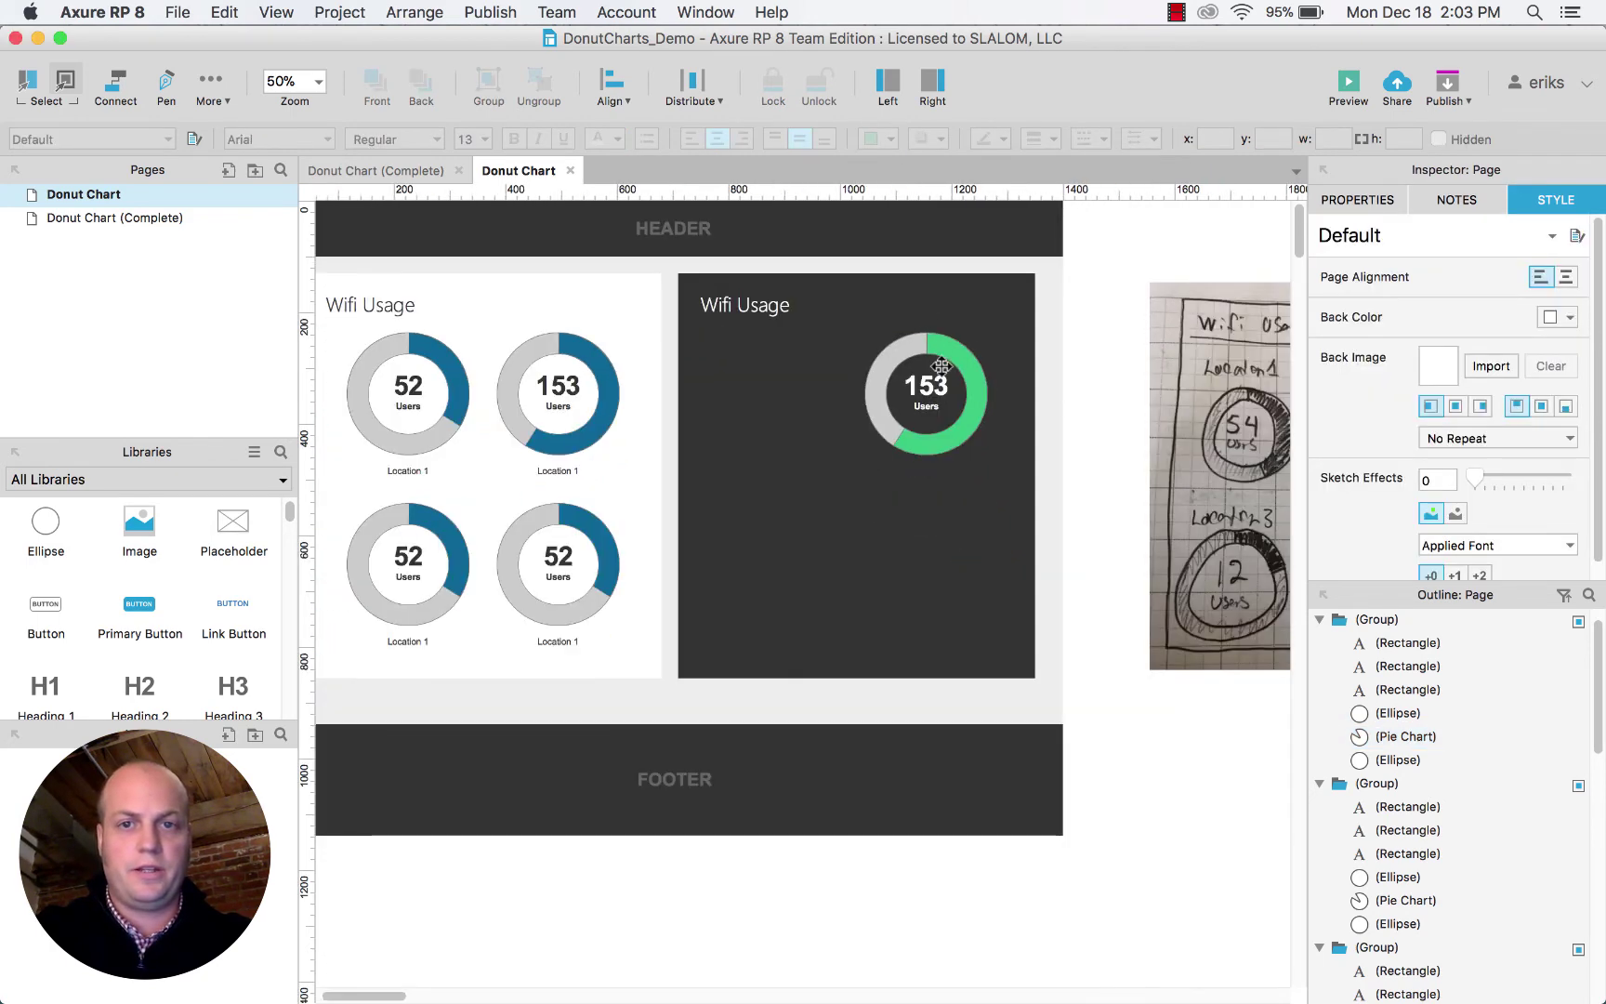
# Duplicate the green donut to the left and trim the copy's arc to a small wedge.
pyautogui.scroll(3, 941, 365)
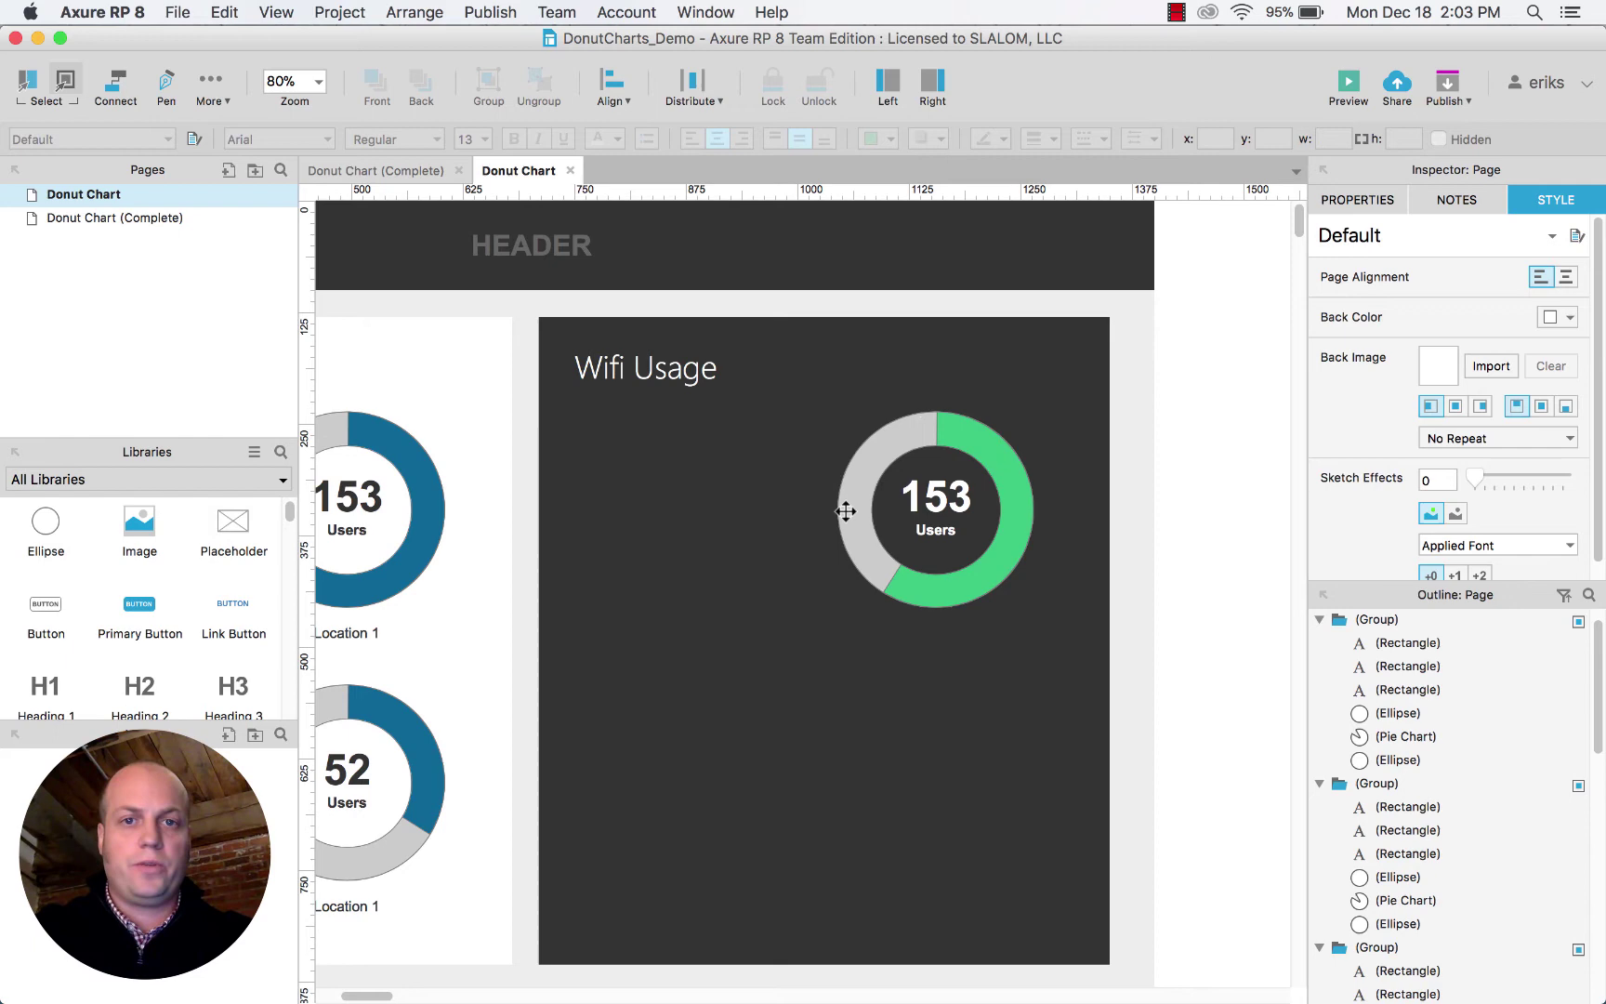
pyautogui.scroll(-2, 846, 510)
pyautogui.moveTo(931, 400); pyautogui.dragTo(719, 399)
pyautogui.click(741, 409)
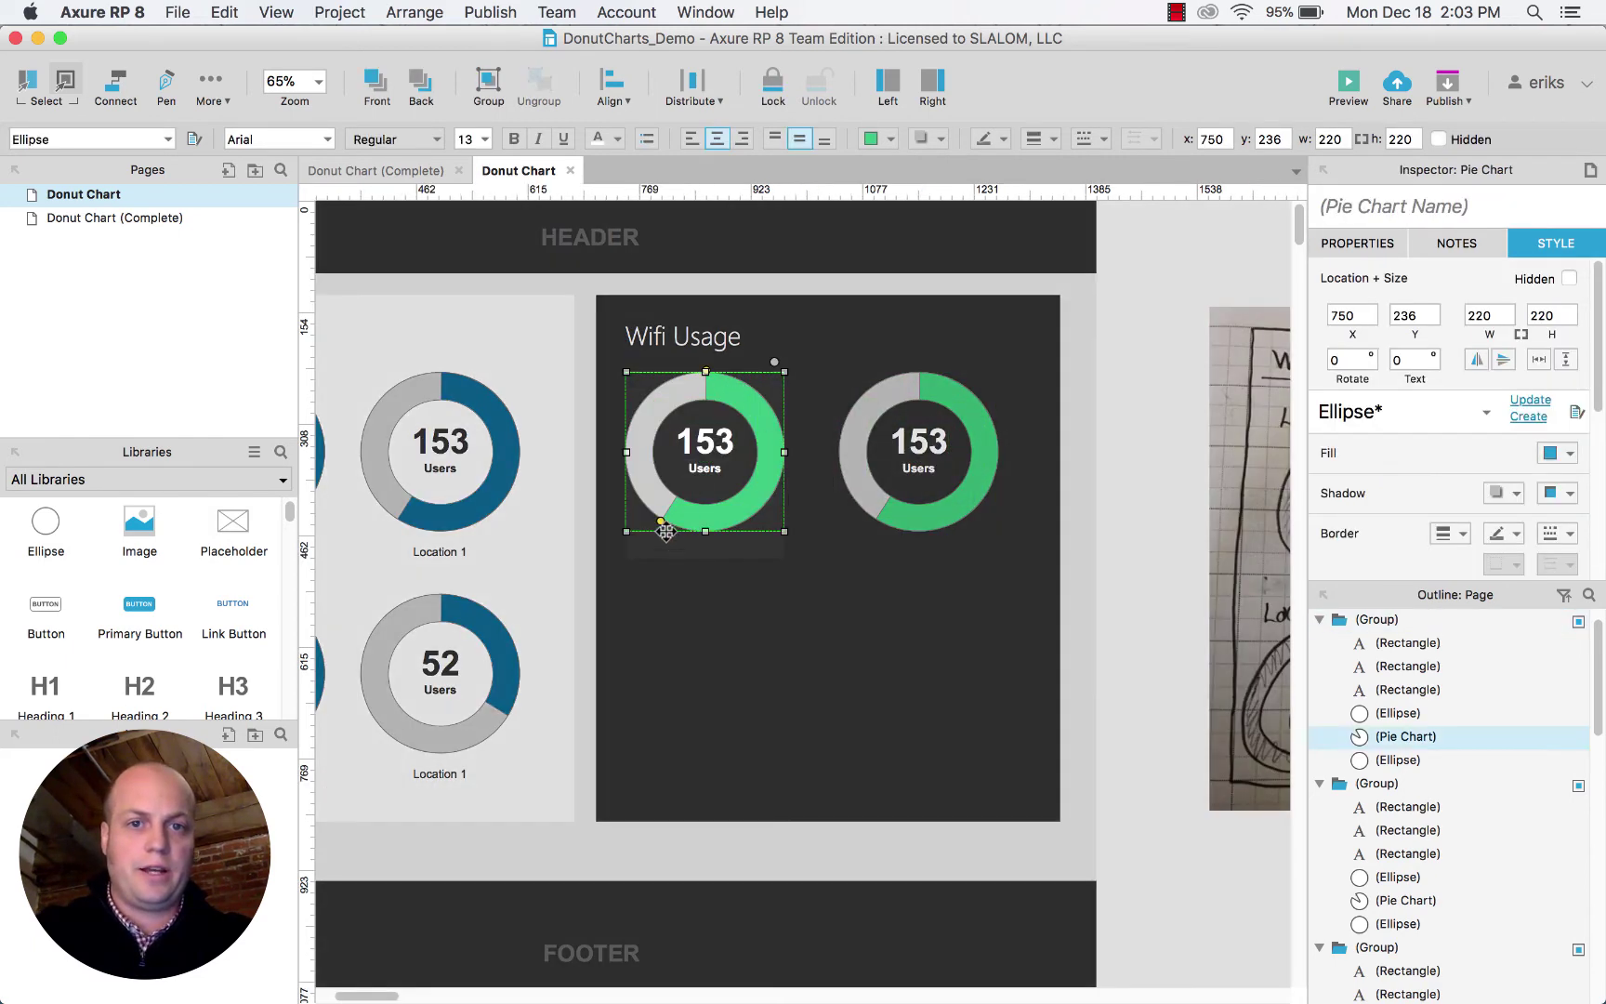
pyautogui.moveTo(659, 523); pyautogui.dragTo(791, 401)
pyautogui.click(1134, 518)
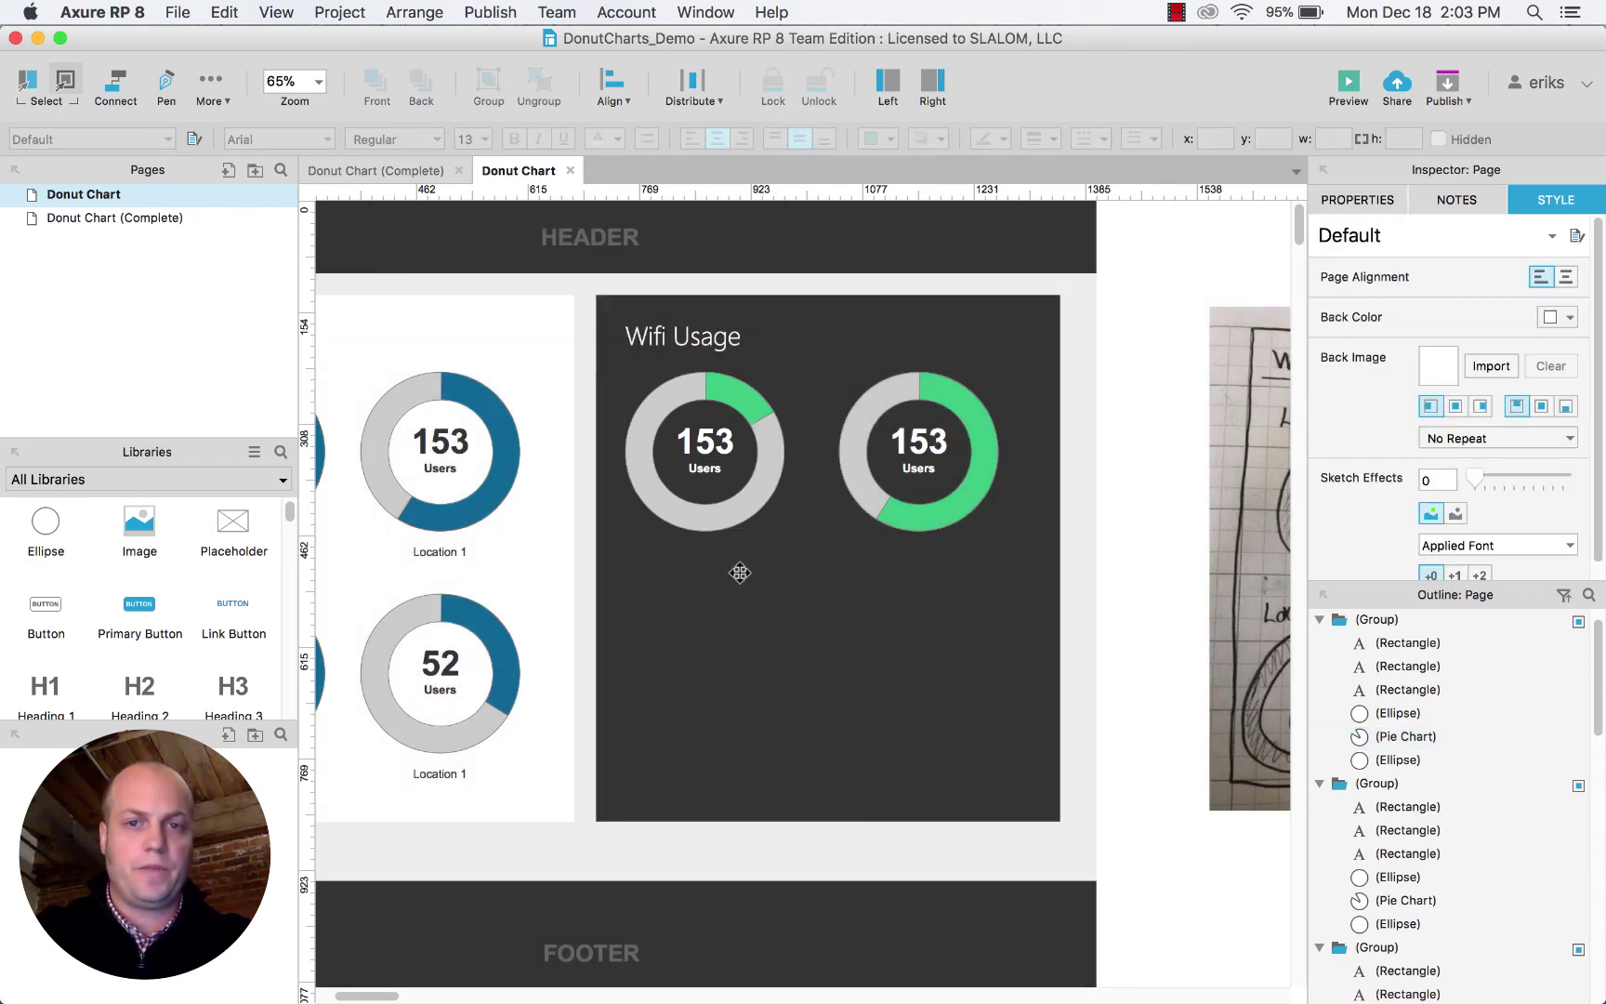
pyautogui.press('super+minus')
pyautogui.press('super+minus')
pyautogui.doubleClick(108, 219)
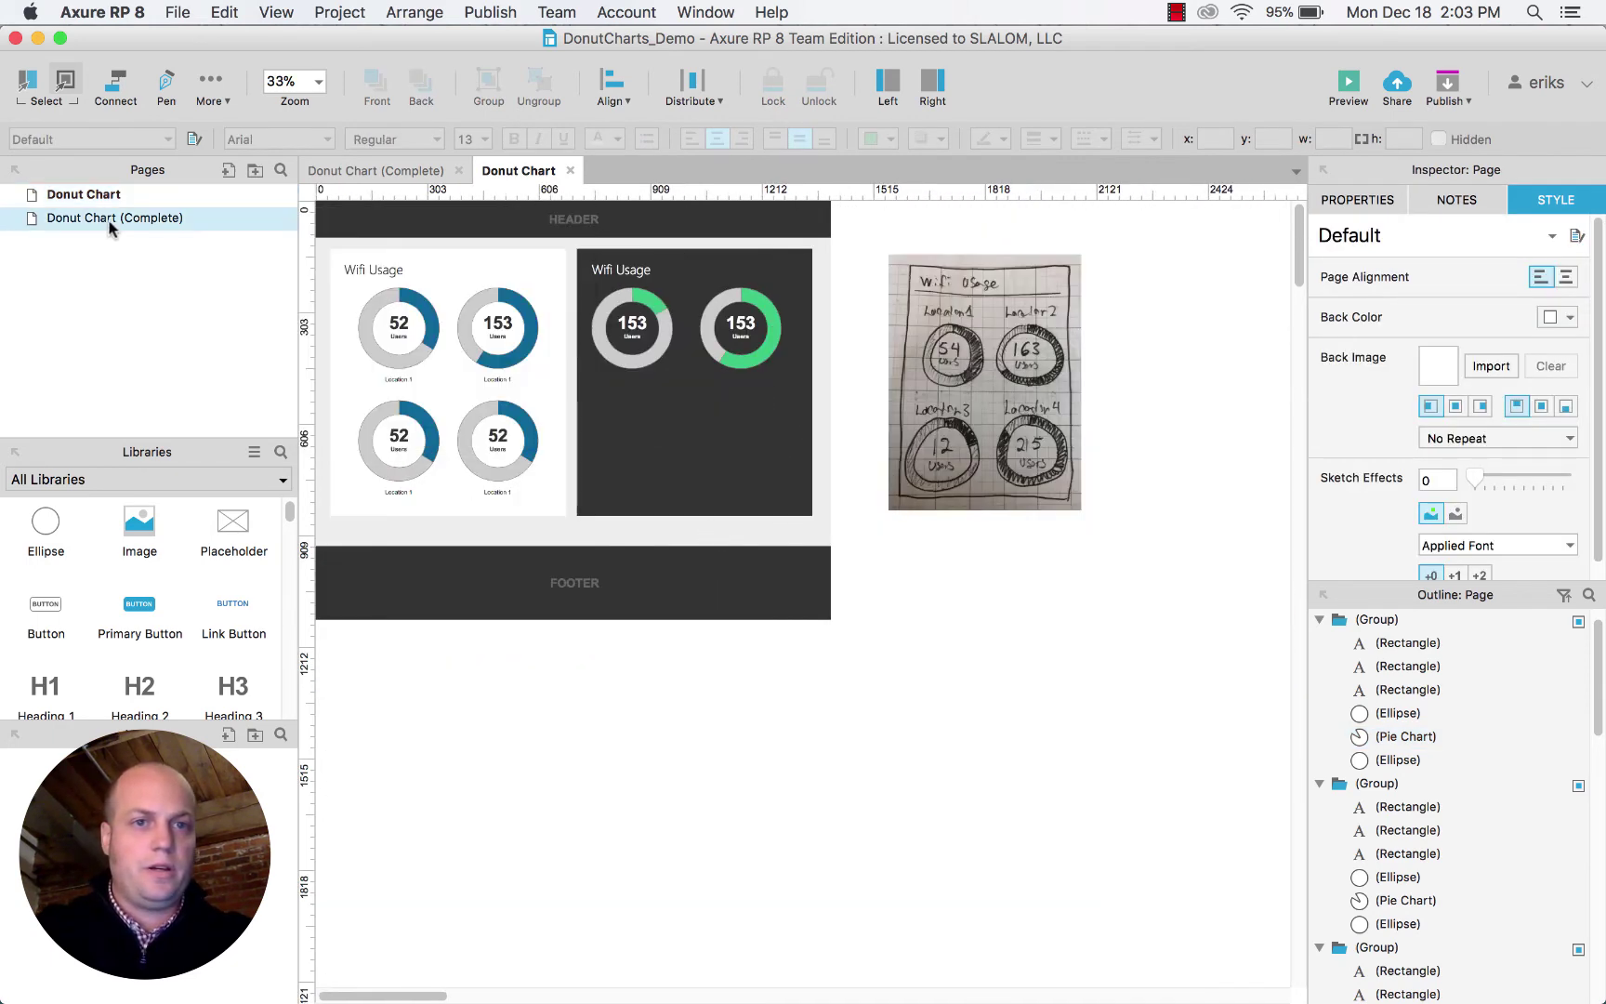
# On the Donut Chart (Complete) page, shorten the dark-panel 54 donut's green arc.
pyautogui.press('super+equal')
pyautogui.press('super+equal')
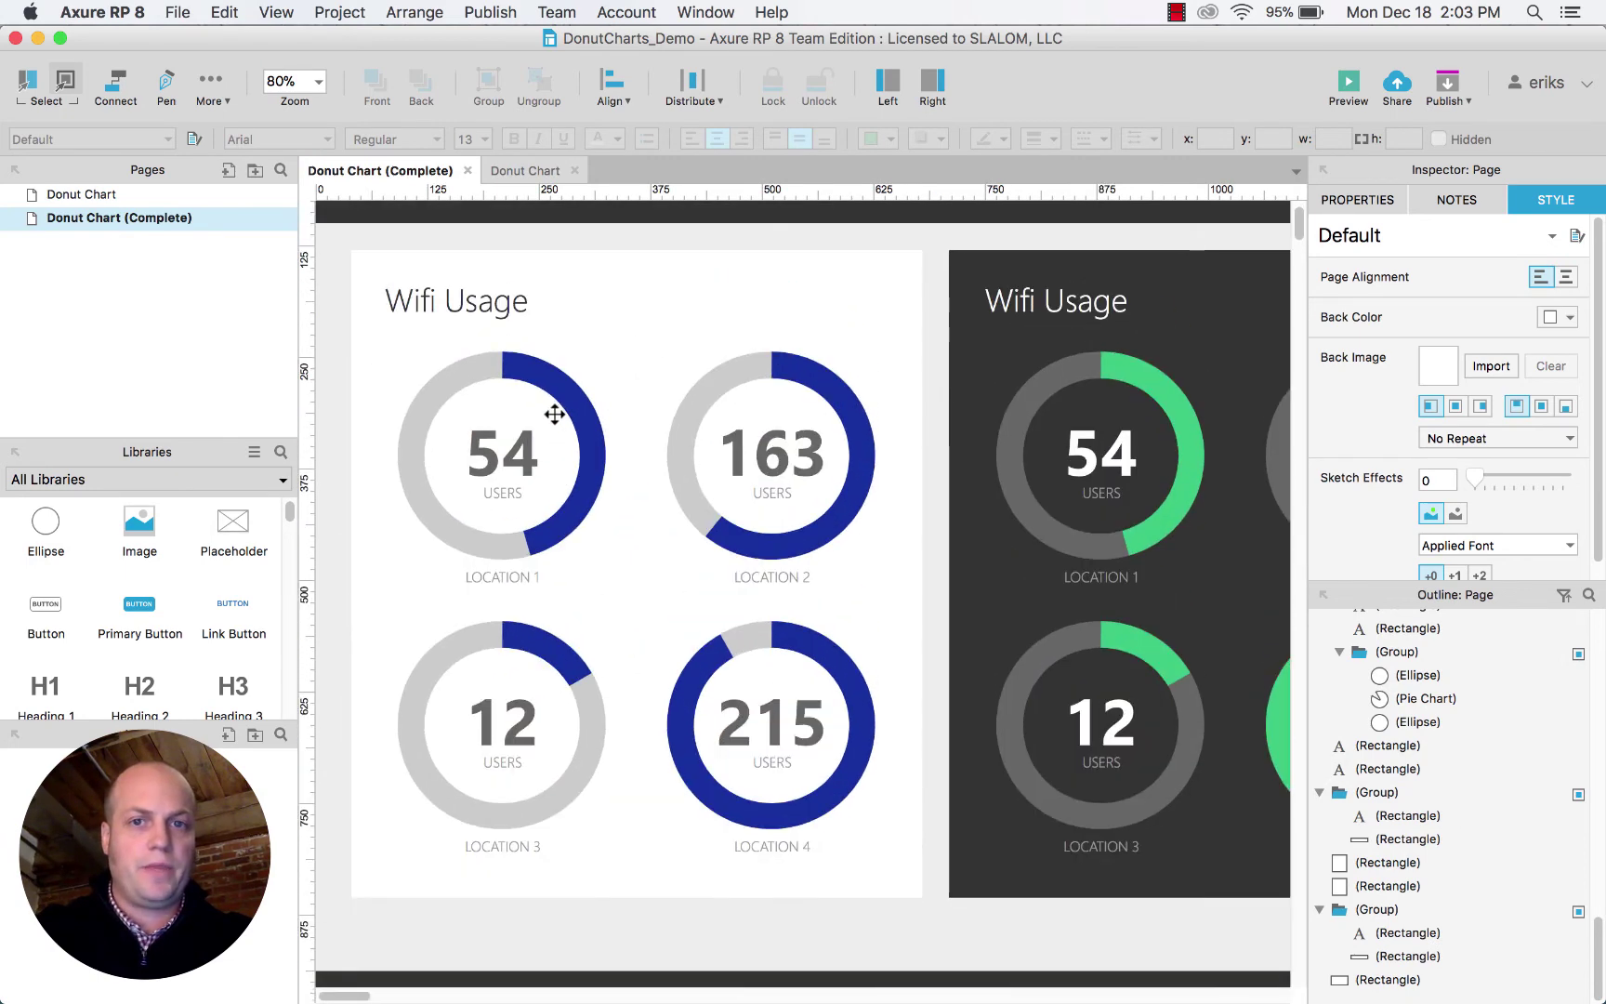
pyautogui.click(722, 414)
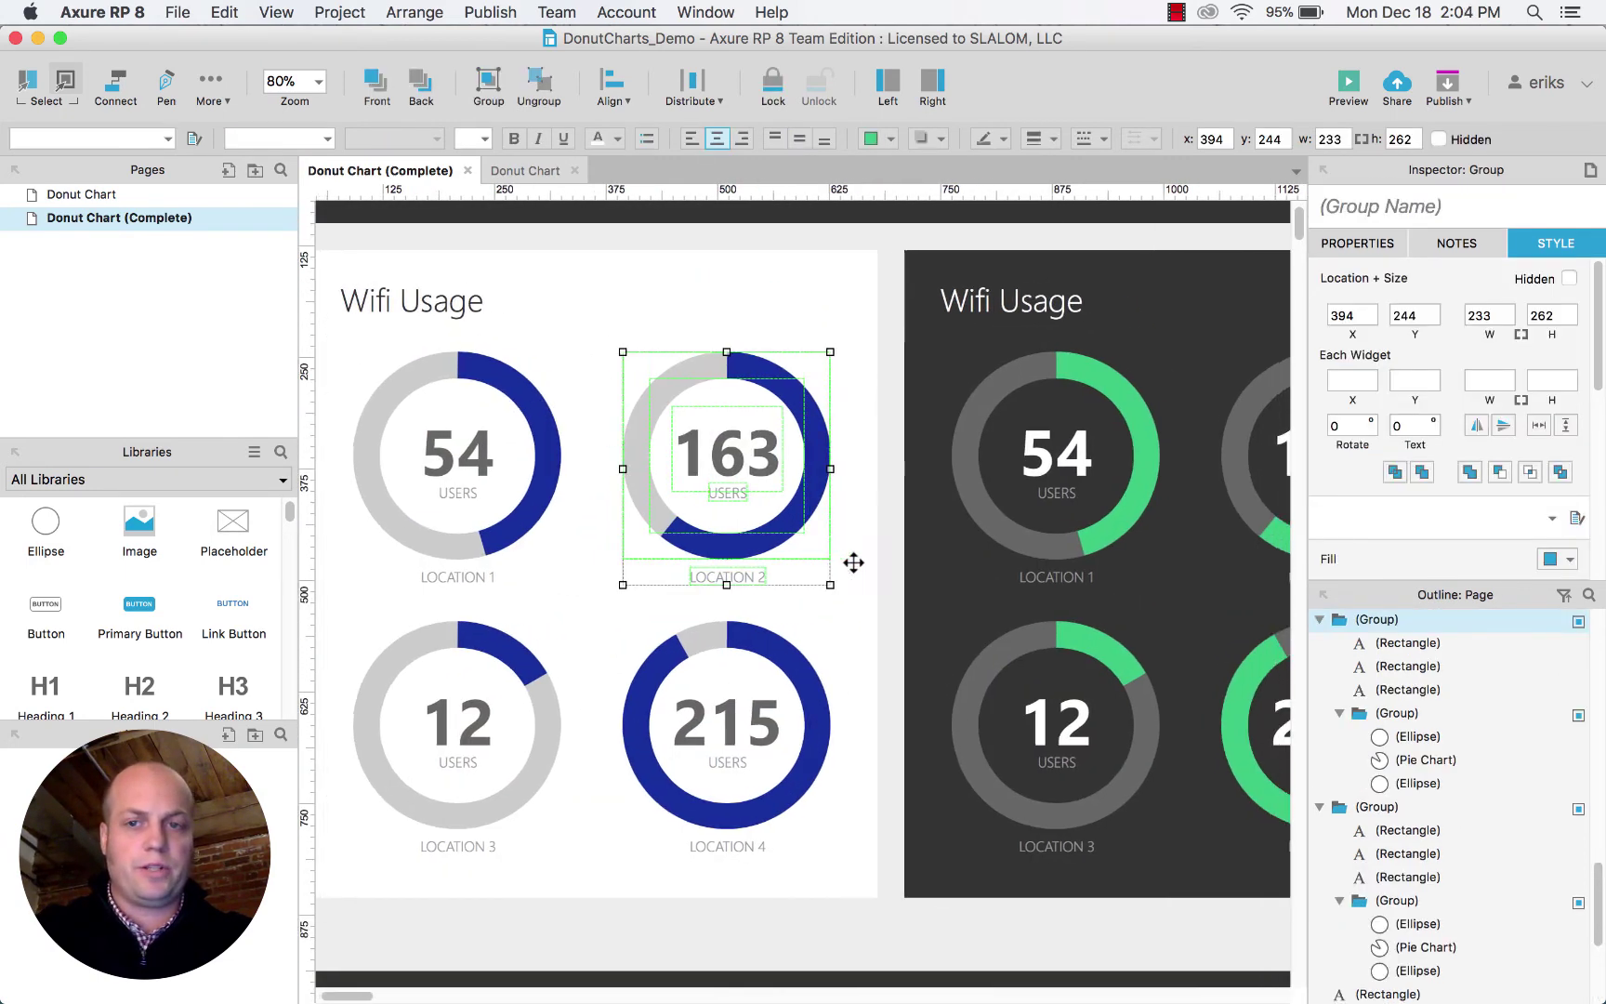
pyautogui.hscroll(6, 855, 555)
pyautogui.click(881, 490)
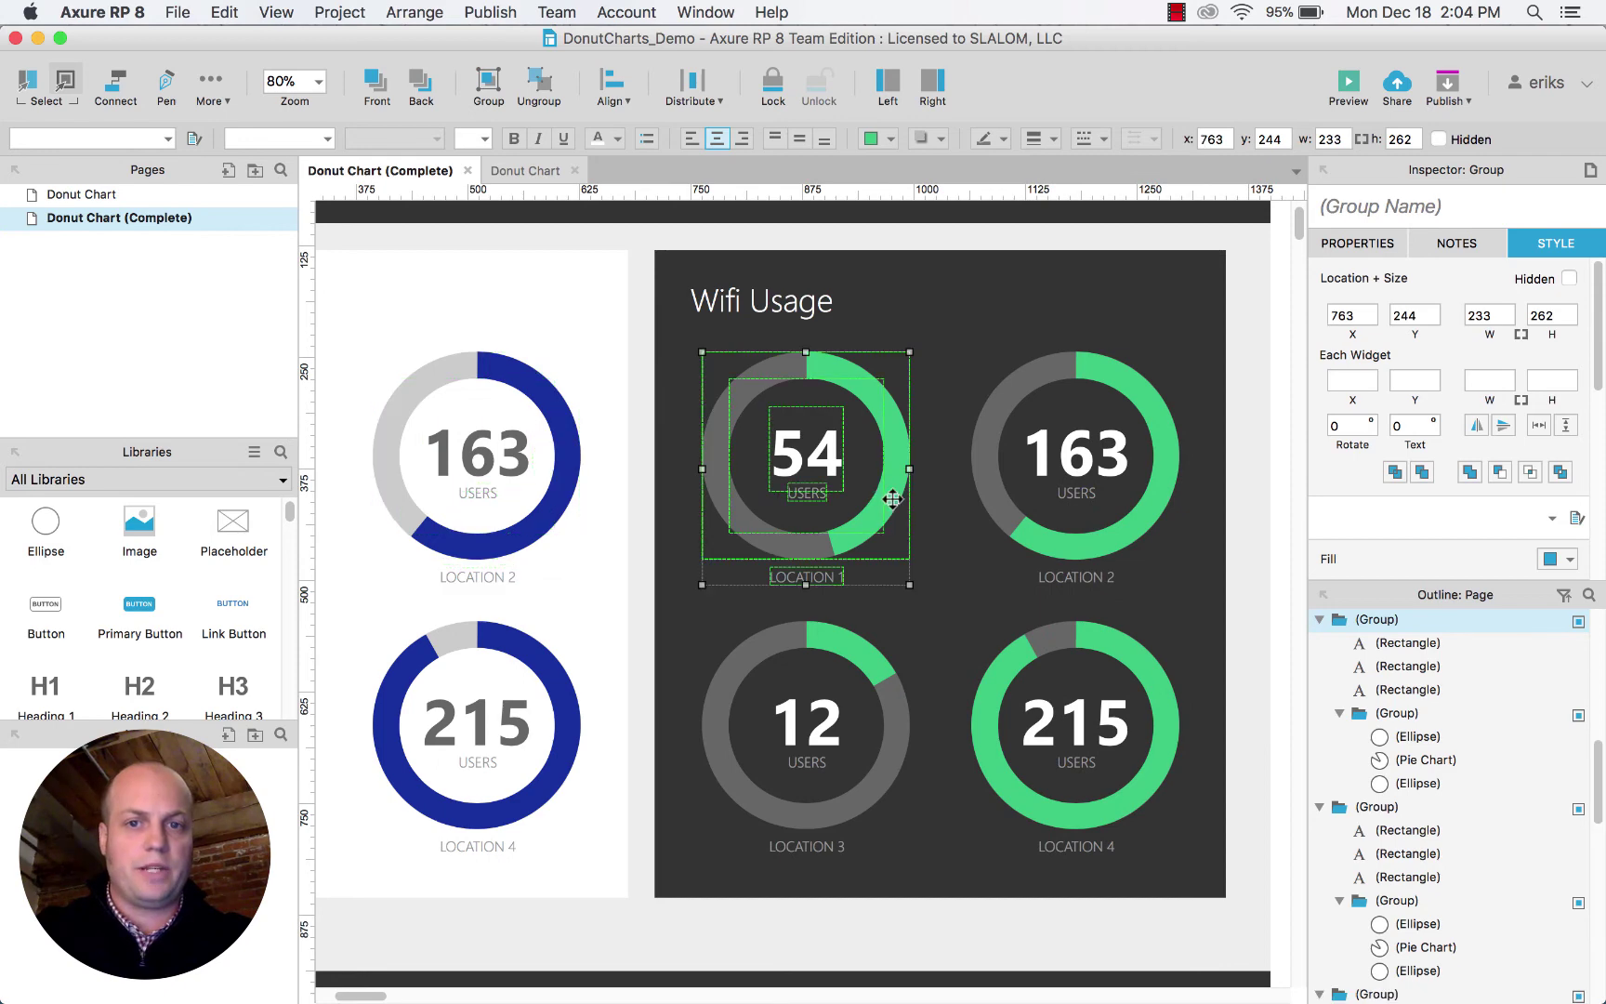
pyautogui.click(883, 509)
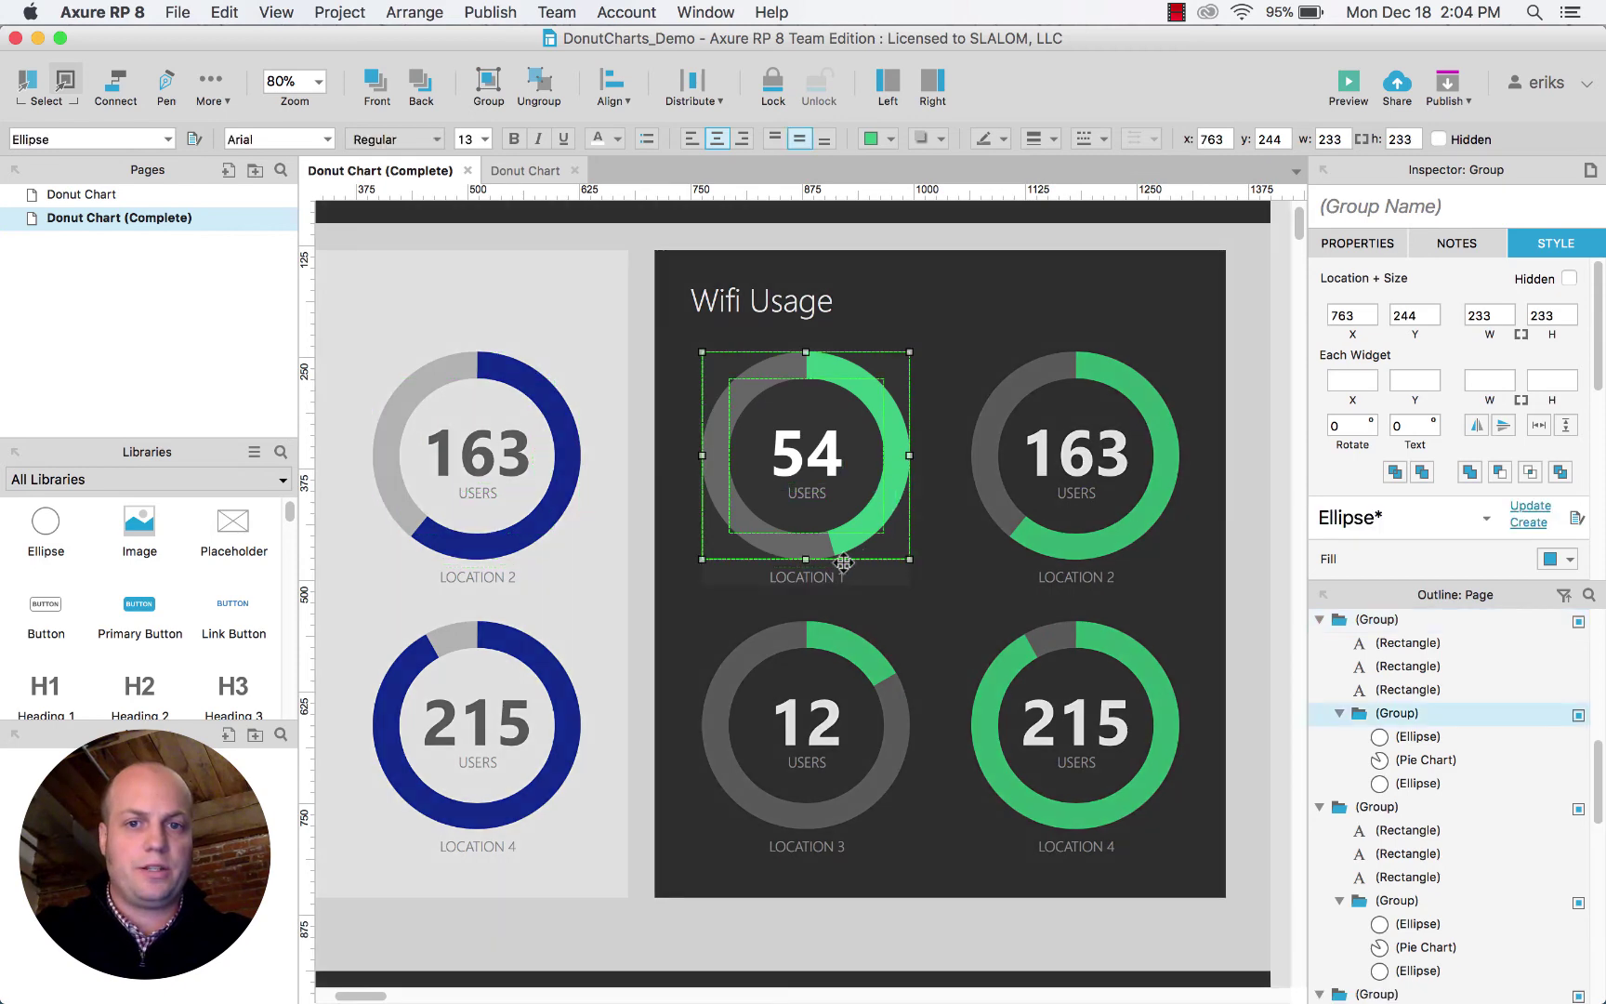
pyautogui.click(835, 369)
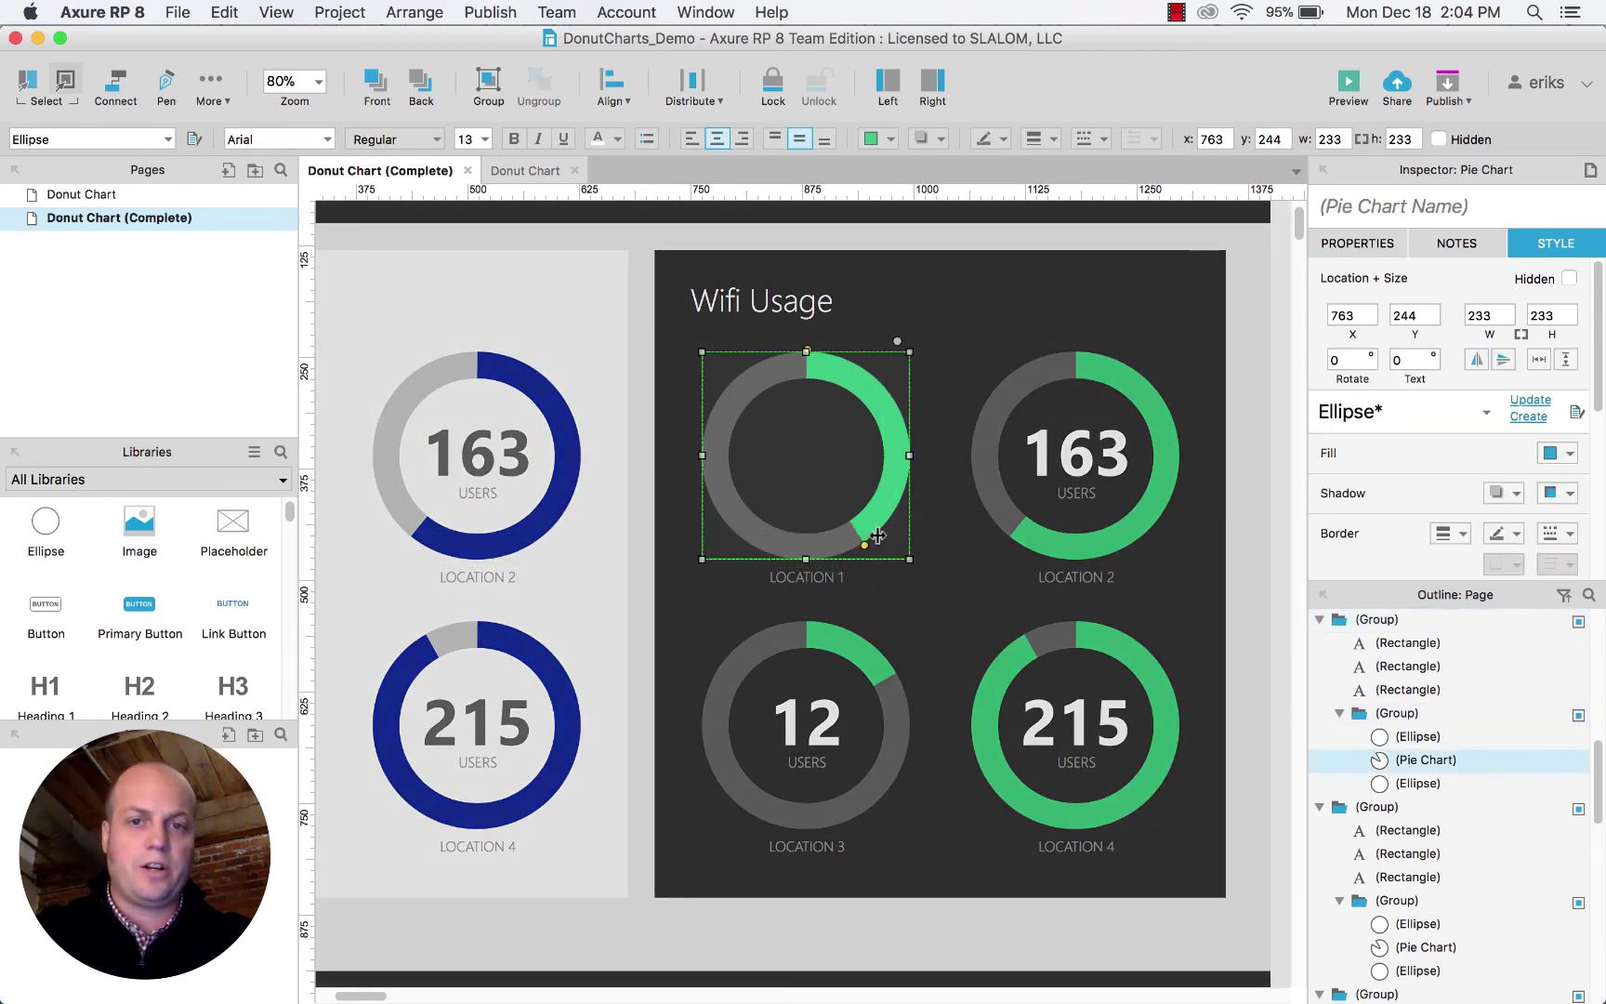
pyautogui.moveTo(878, 536)
pyautogui.mouseDown()
pyautogui.moveTo(917, 469)
pyautogui.moveTo(888, 525)
pyautogui.mouseUp()
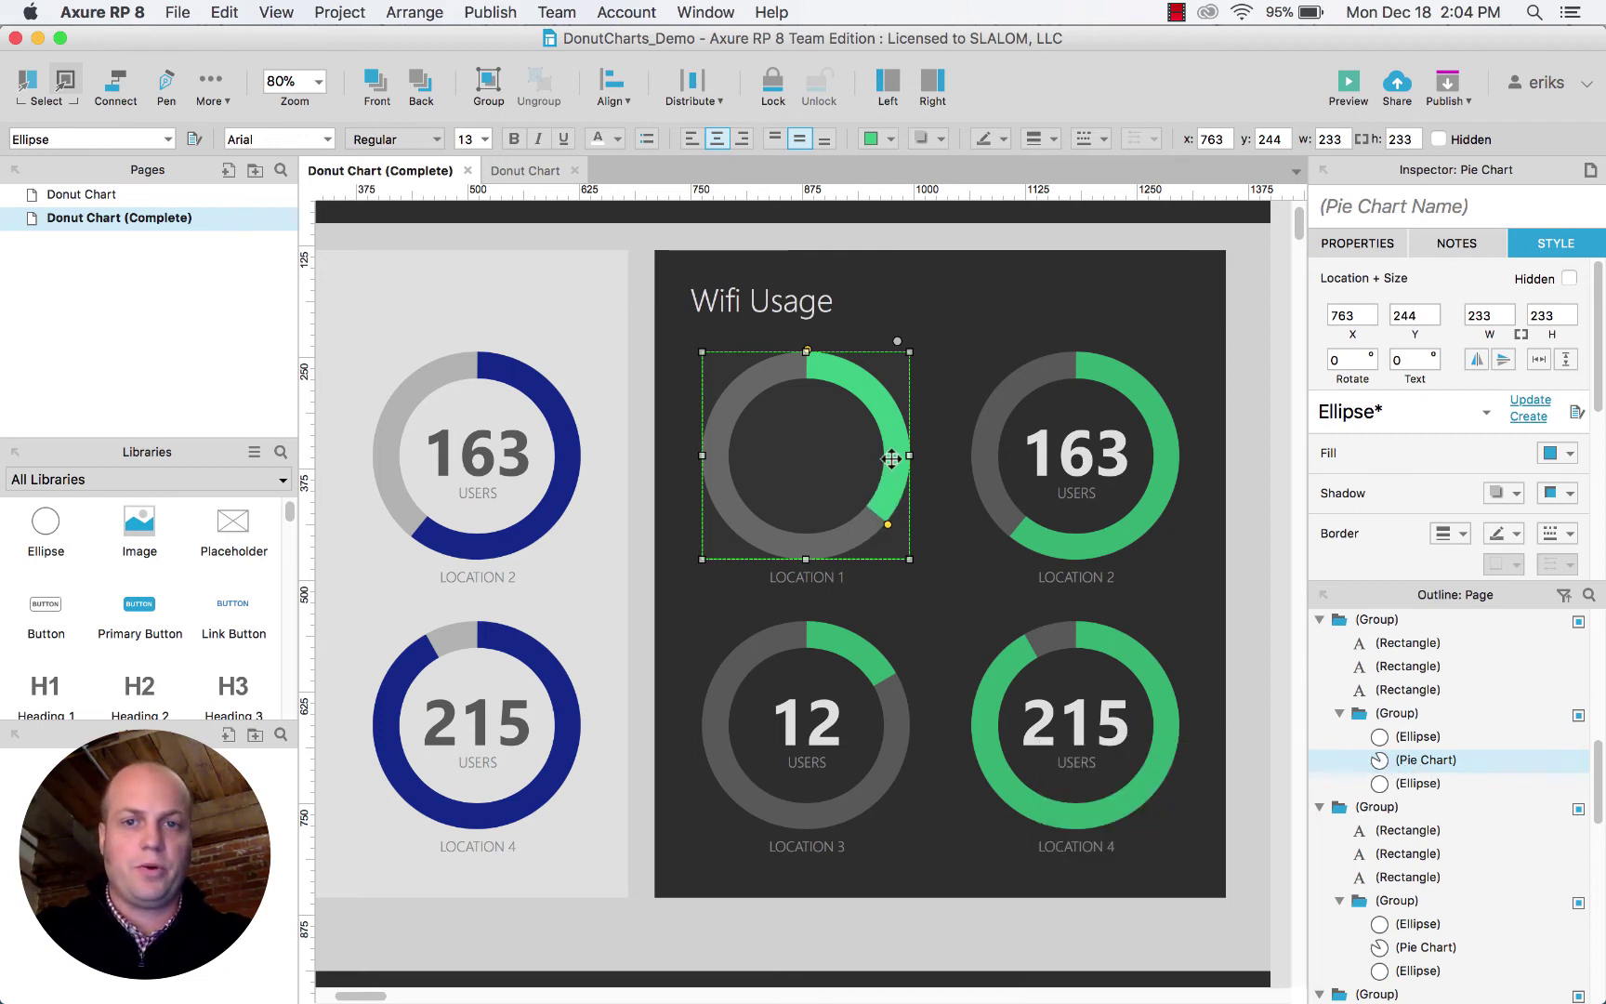
pyautogui.scroll(-3, 873, 446)
pyautogui.click(907, 431)
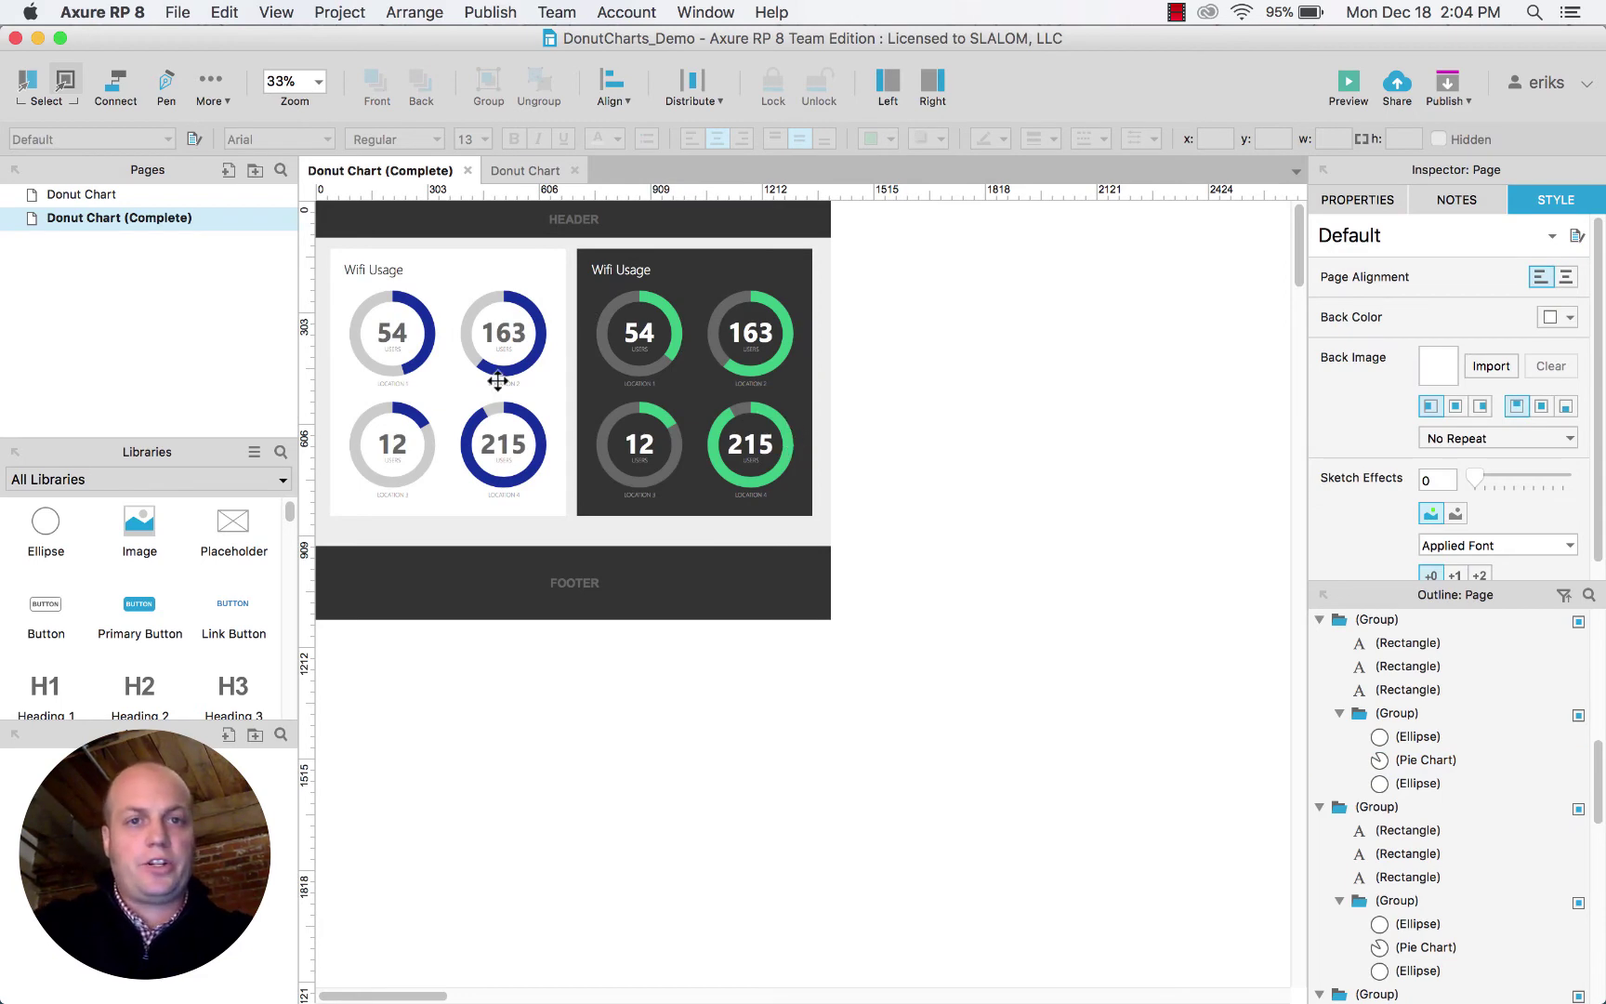
pyautogui.scroll(3, 499, 380)
pyautogui.scroll(-1, 664, 443)
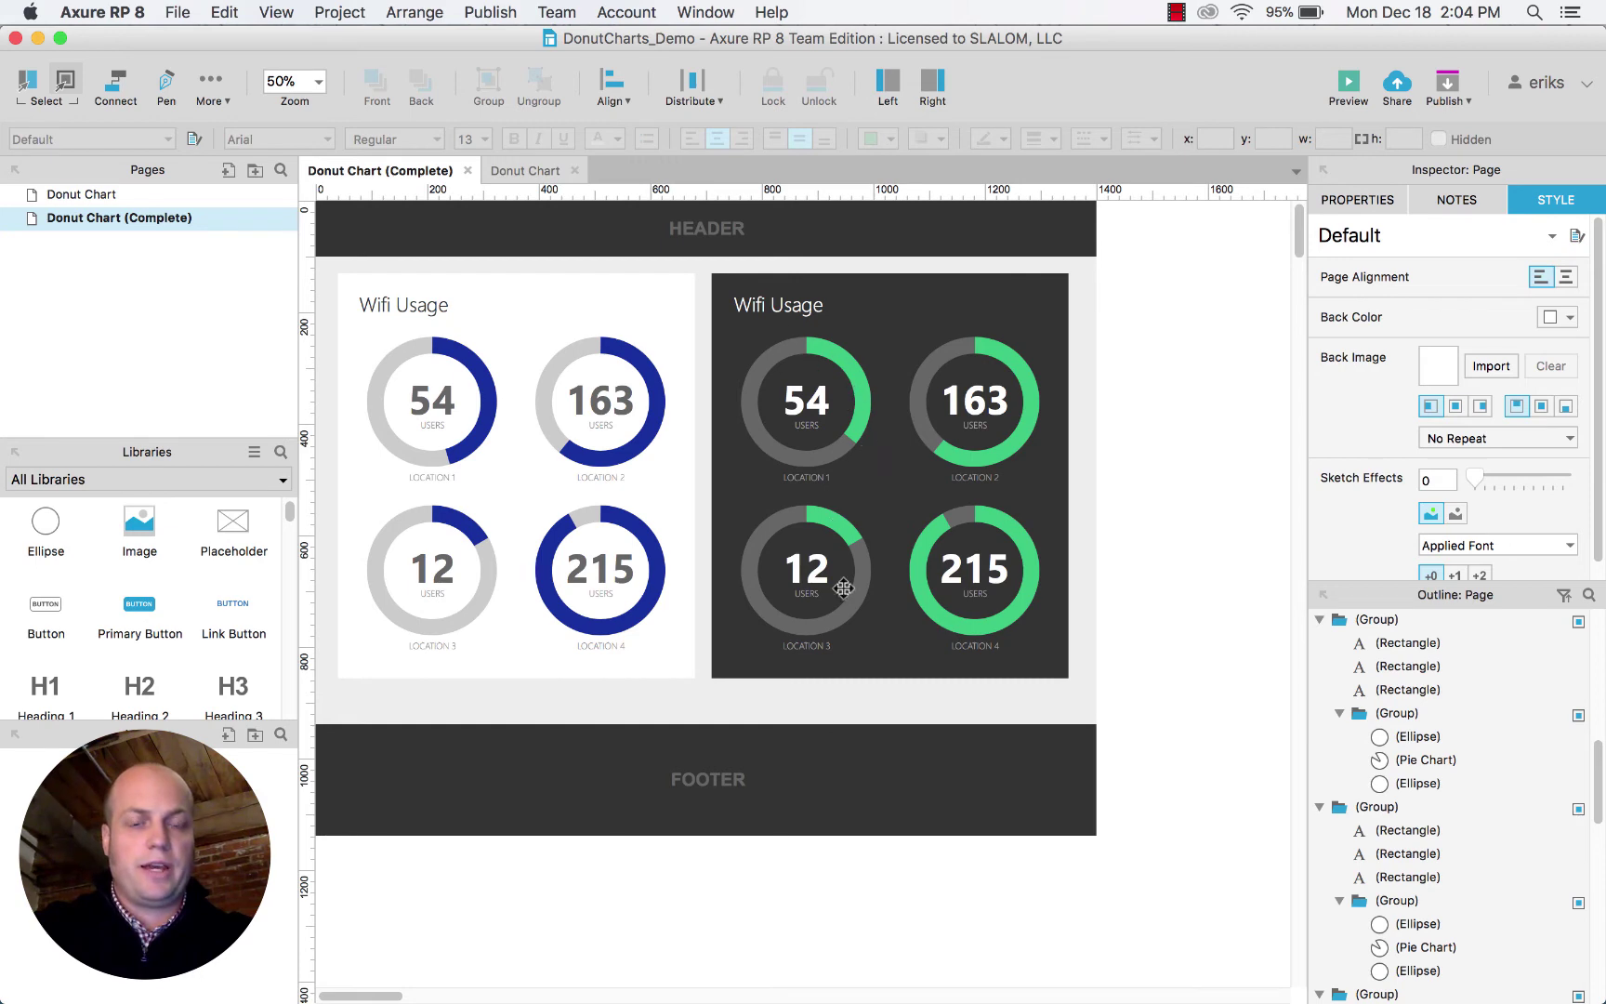
# Switch to Sketch and zoom out to view the whole Dashboard artboard.
pyautogui.press('super+Tab')
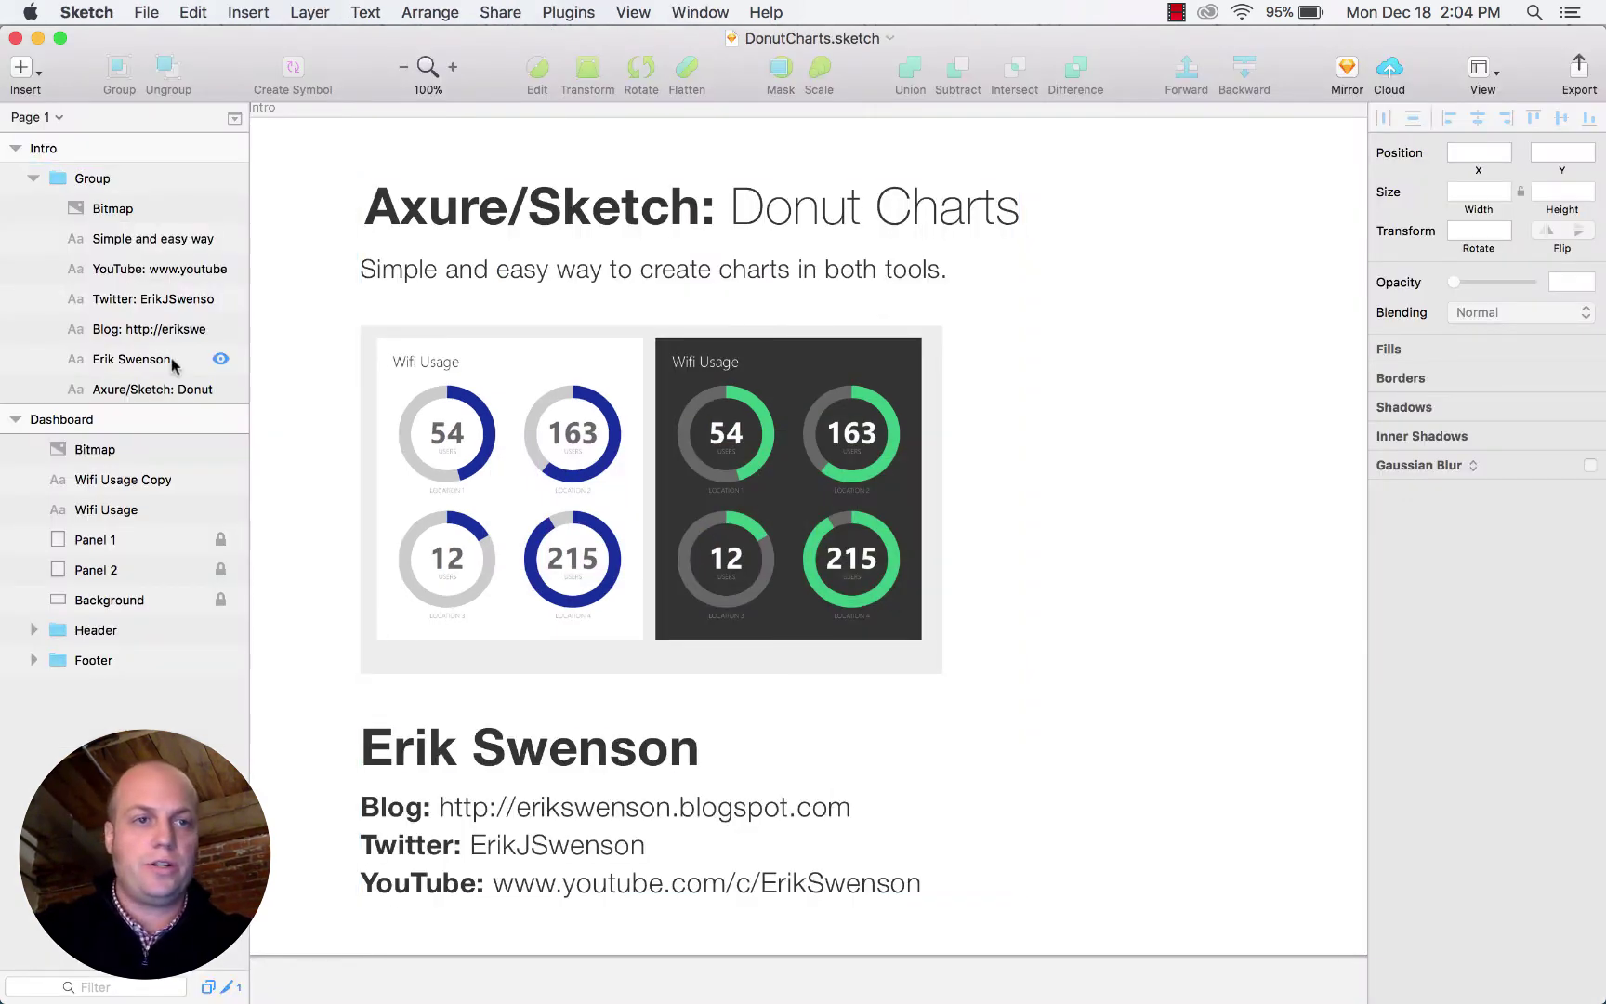
pyautogui.click(834, 689)
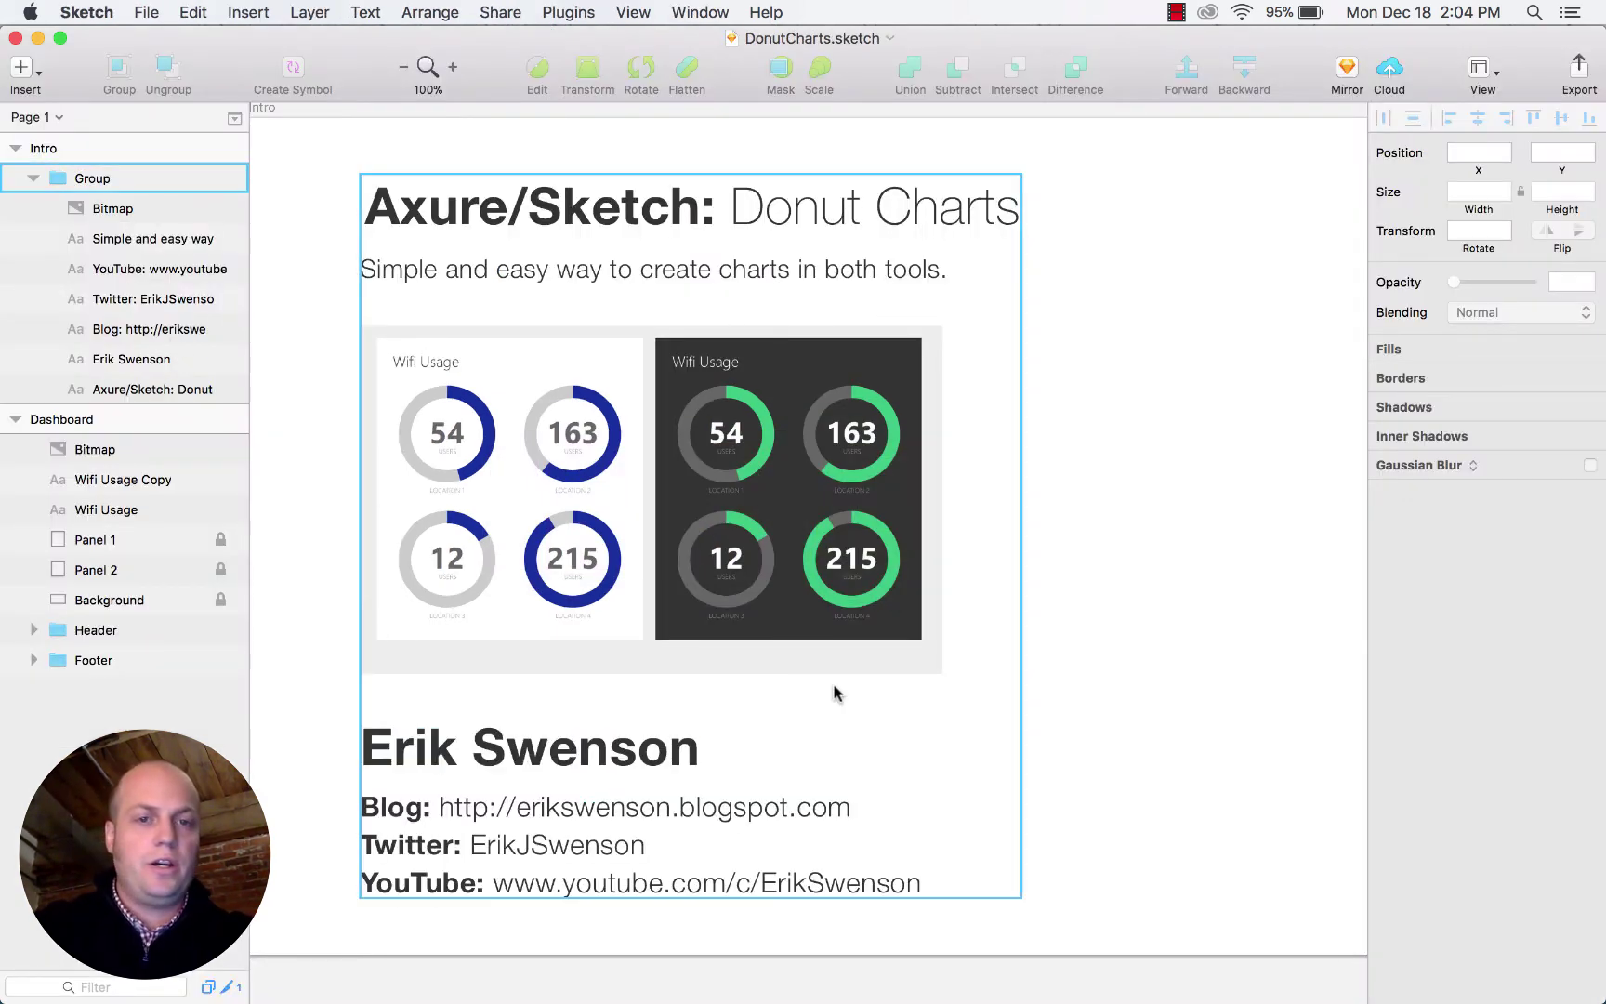
pyautogui.hscroll(-3, 834, 686)
pyautogui.hscroll(-8, 837, 677)
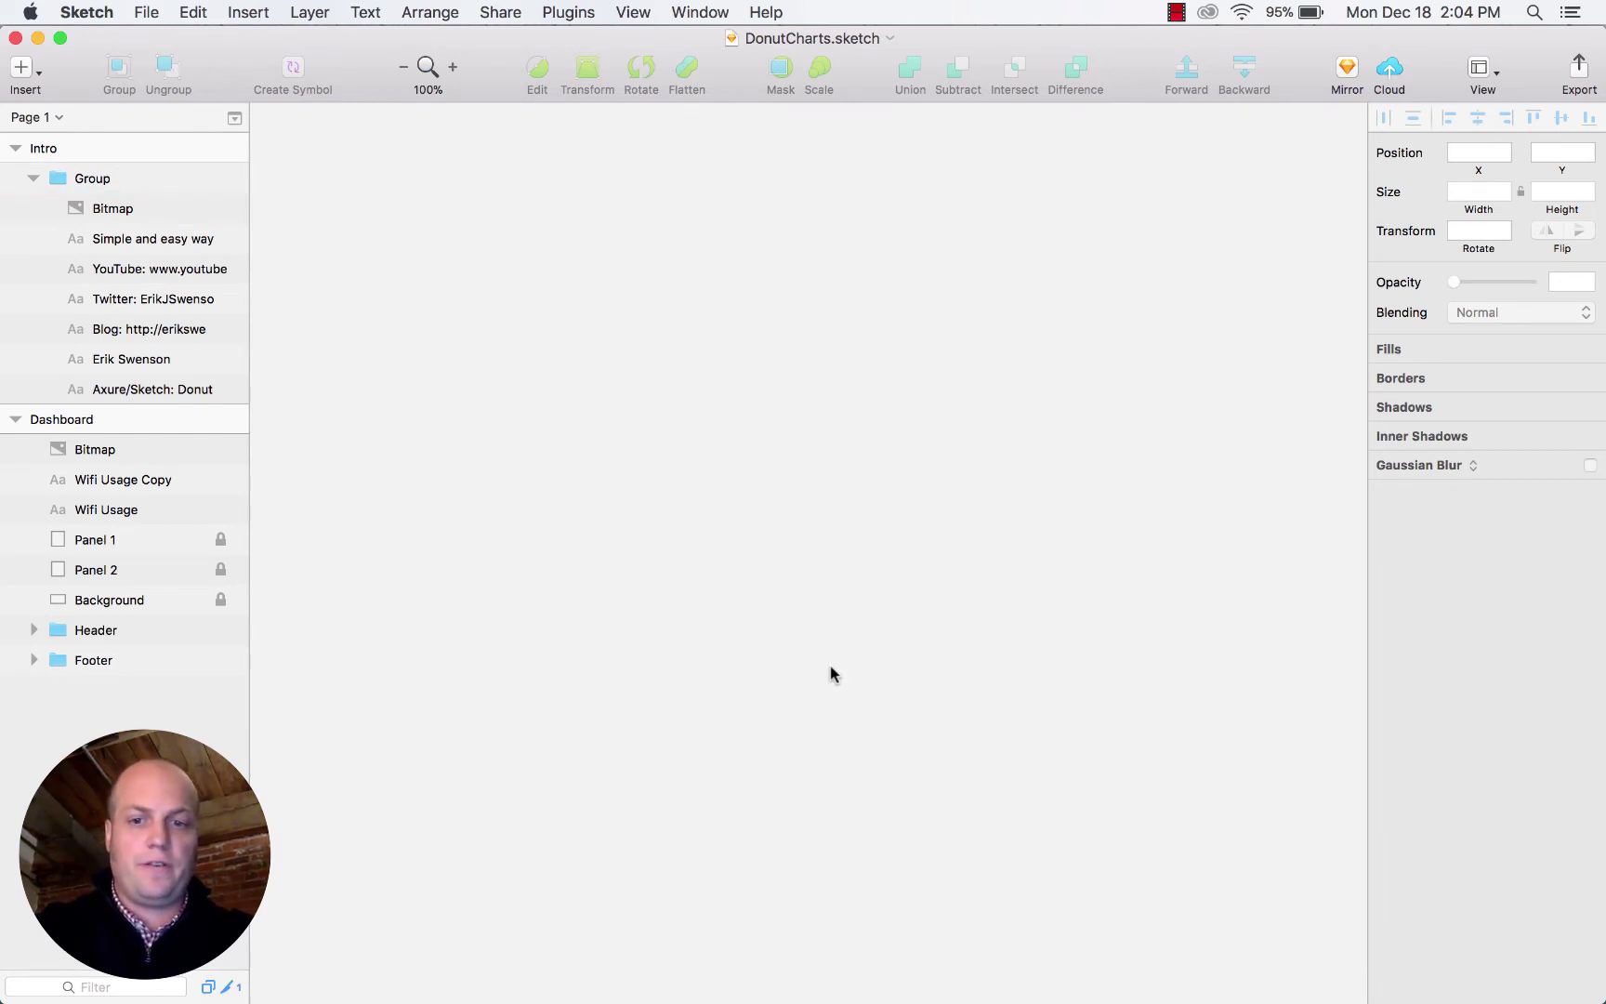
pyautogui.press('super+minus')
pyautogui.hscroll(-10, 1230, 519)
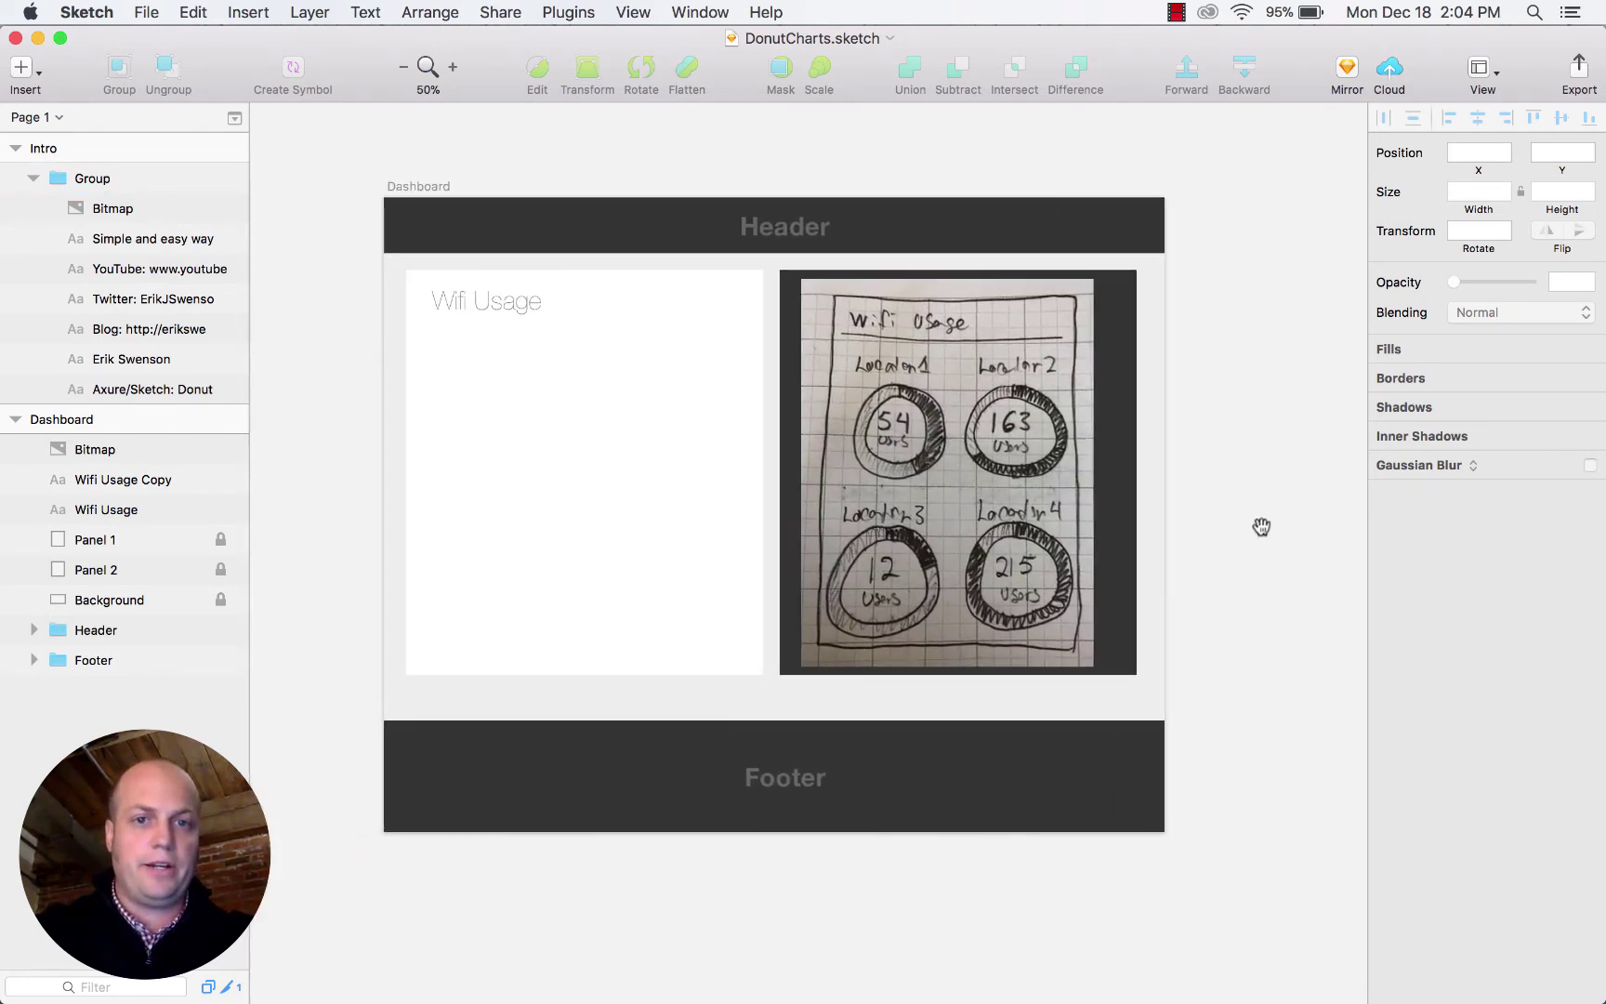
# Move the hand-drawn sketch image off the artboard to the right, then zoom to 100%.
pyautogui.click(973, 518)
pyautogui.moveTo(973, 518)
pyautogui.mouseDown()
pyautogui.moveTo(1405, 513)
pyautogui.moveTo(1265, 512)
pyautogui.moveTo(1304, 516)
pyautogui.mouseUp()
pyautogui.press('BackSpace')
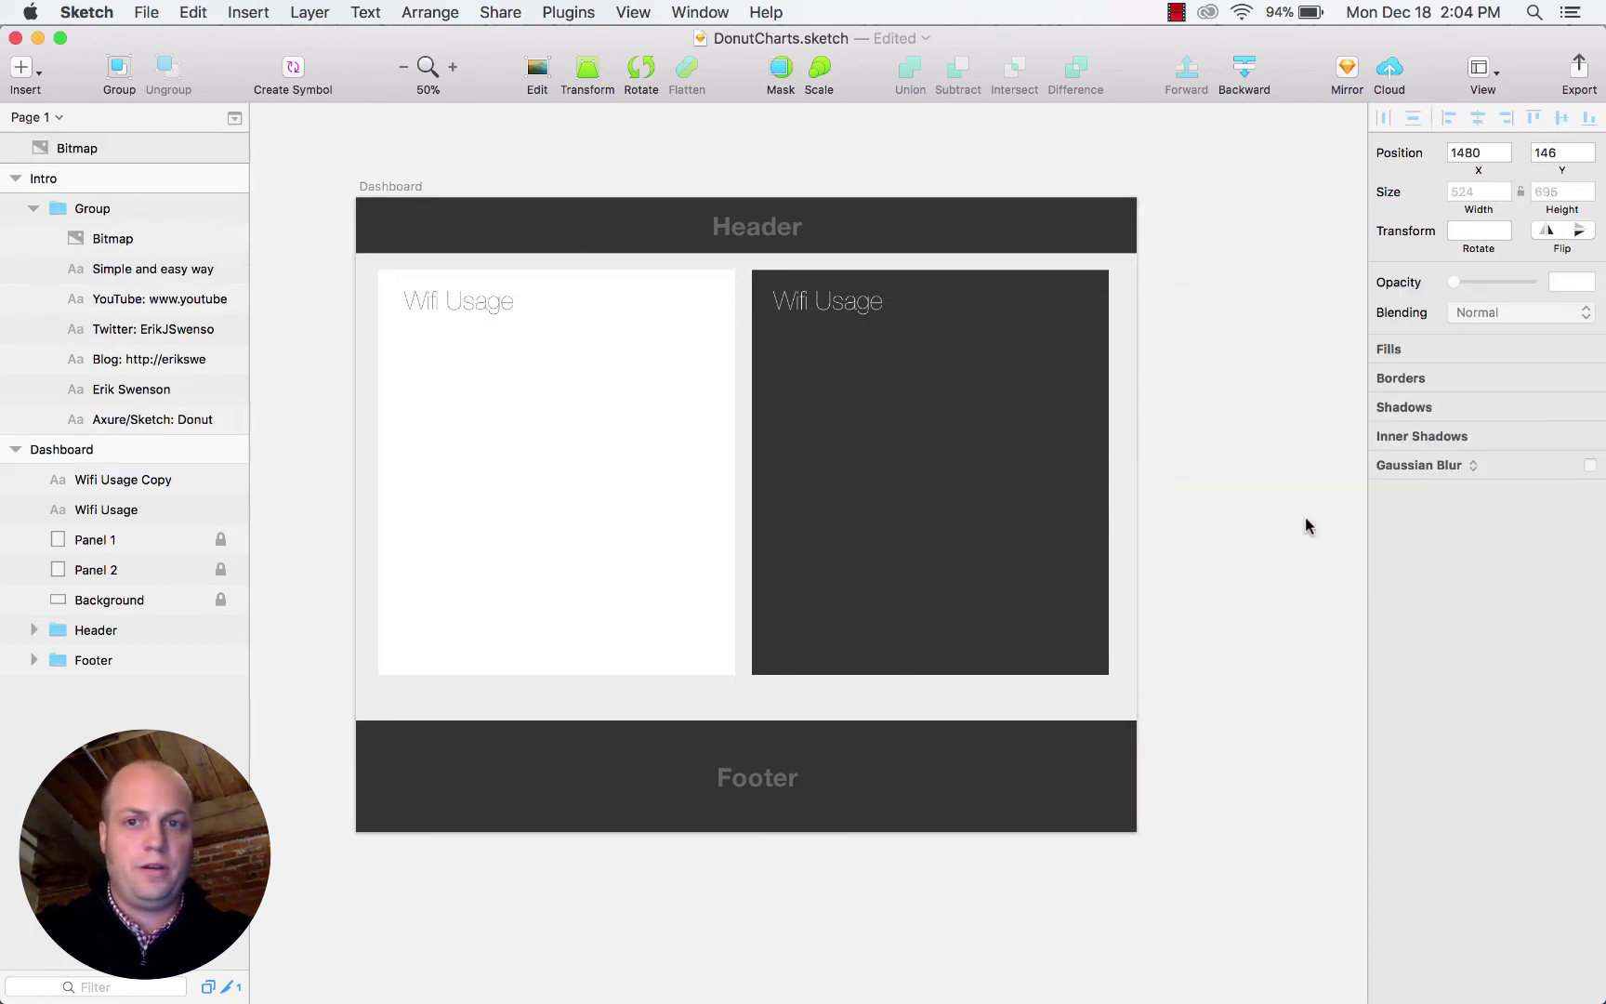
pyautogui.press('super+z')
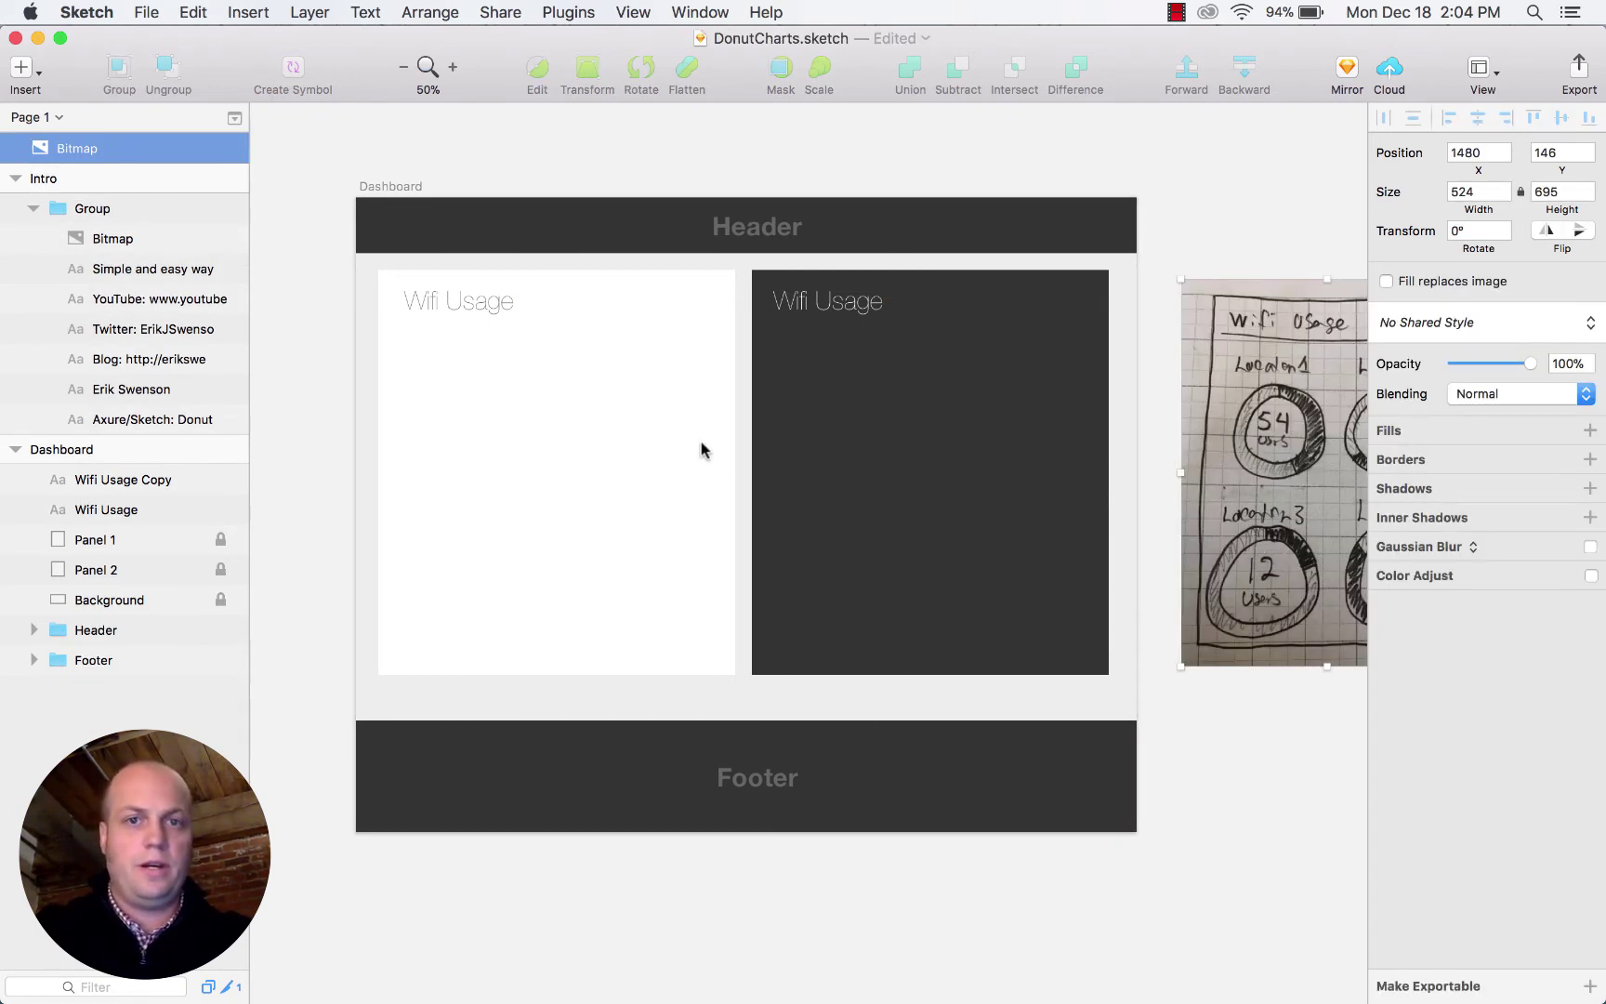
pyautogui.press('cmd+0')
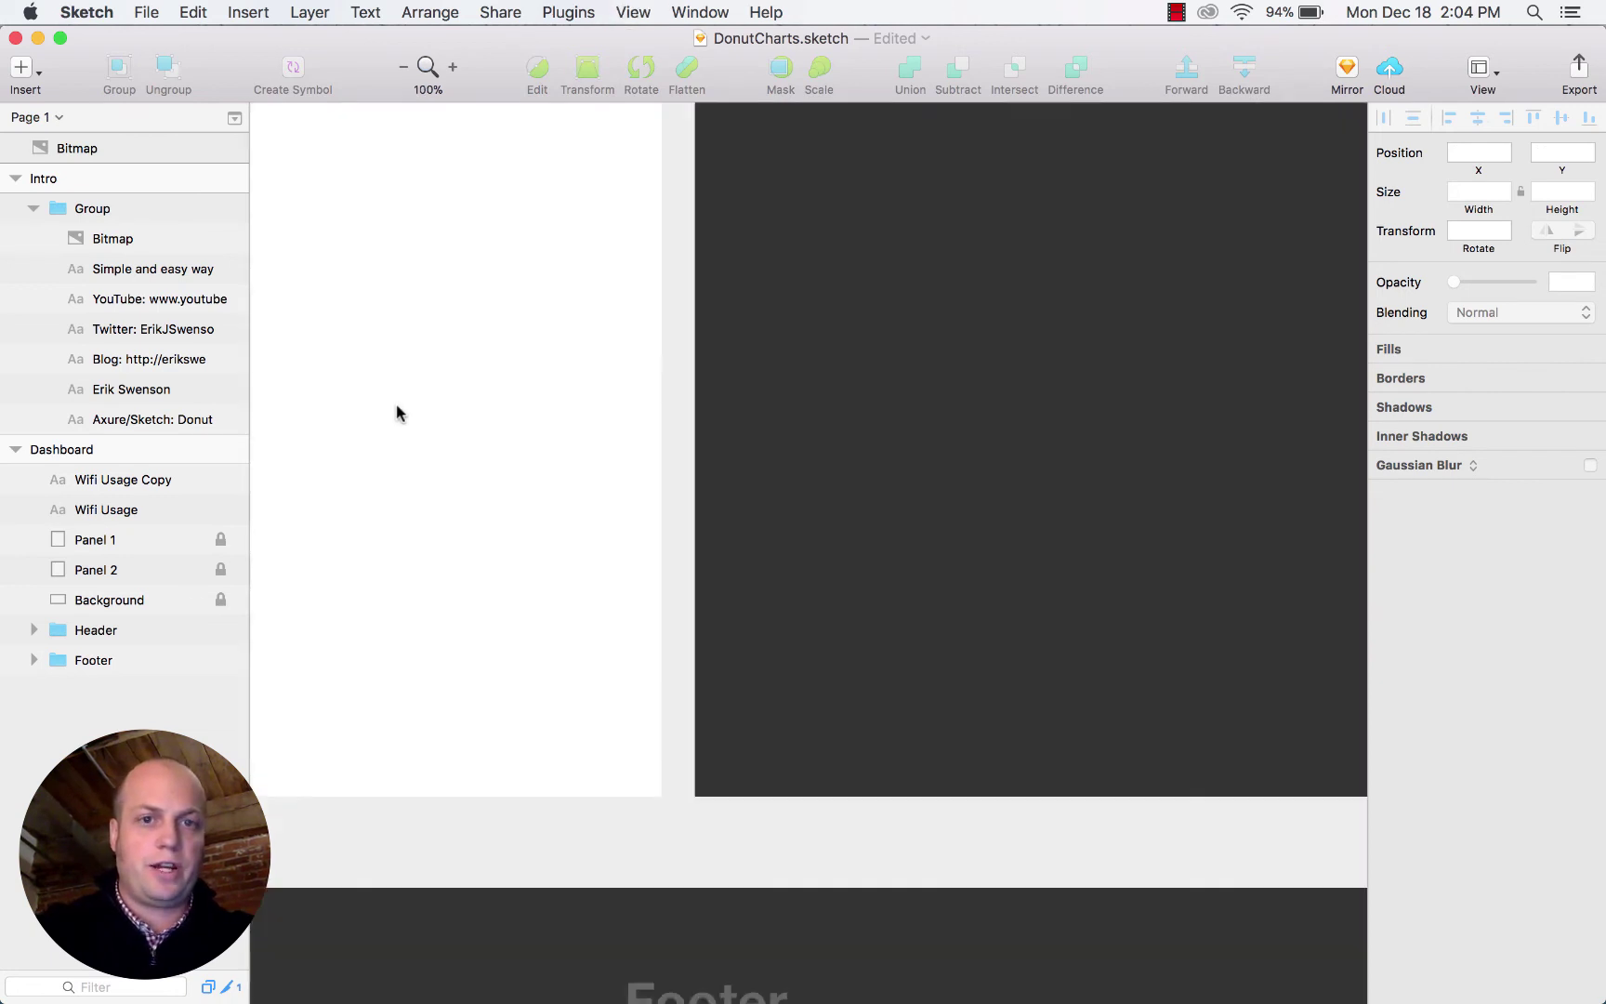
pyautogui.hscroll(-5, 495, 330)
pyautogui.scroll(3, 494, 330)
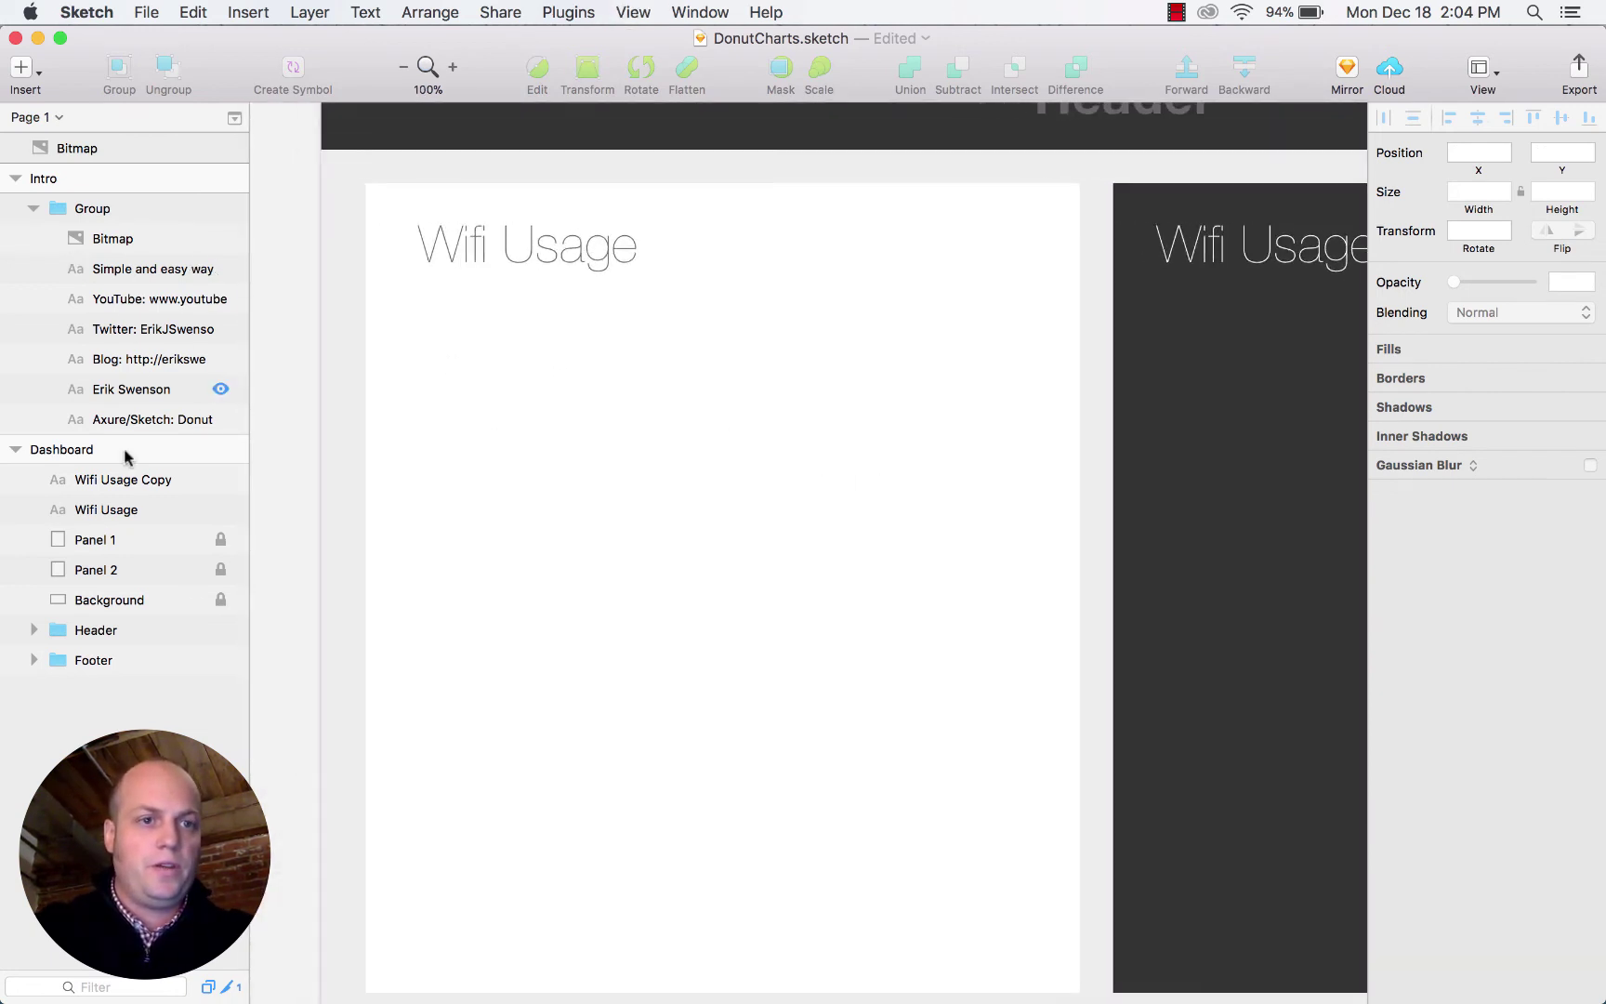
# Draw a borderless grey 239×239 circle below the Wifi Usage title.
pyautogui.click(37, 72)
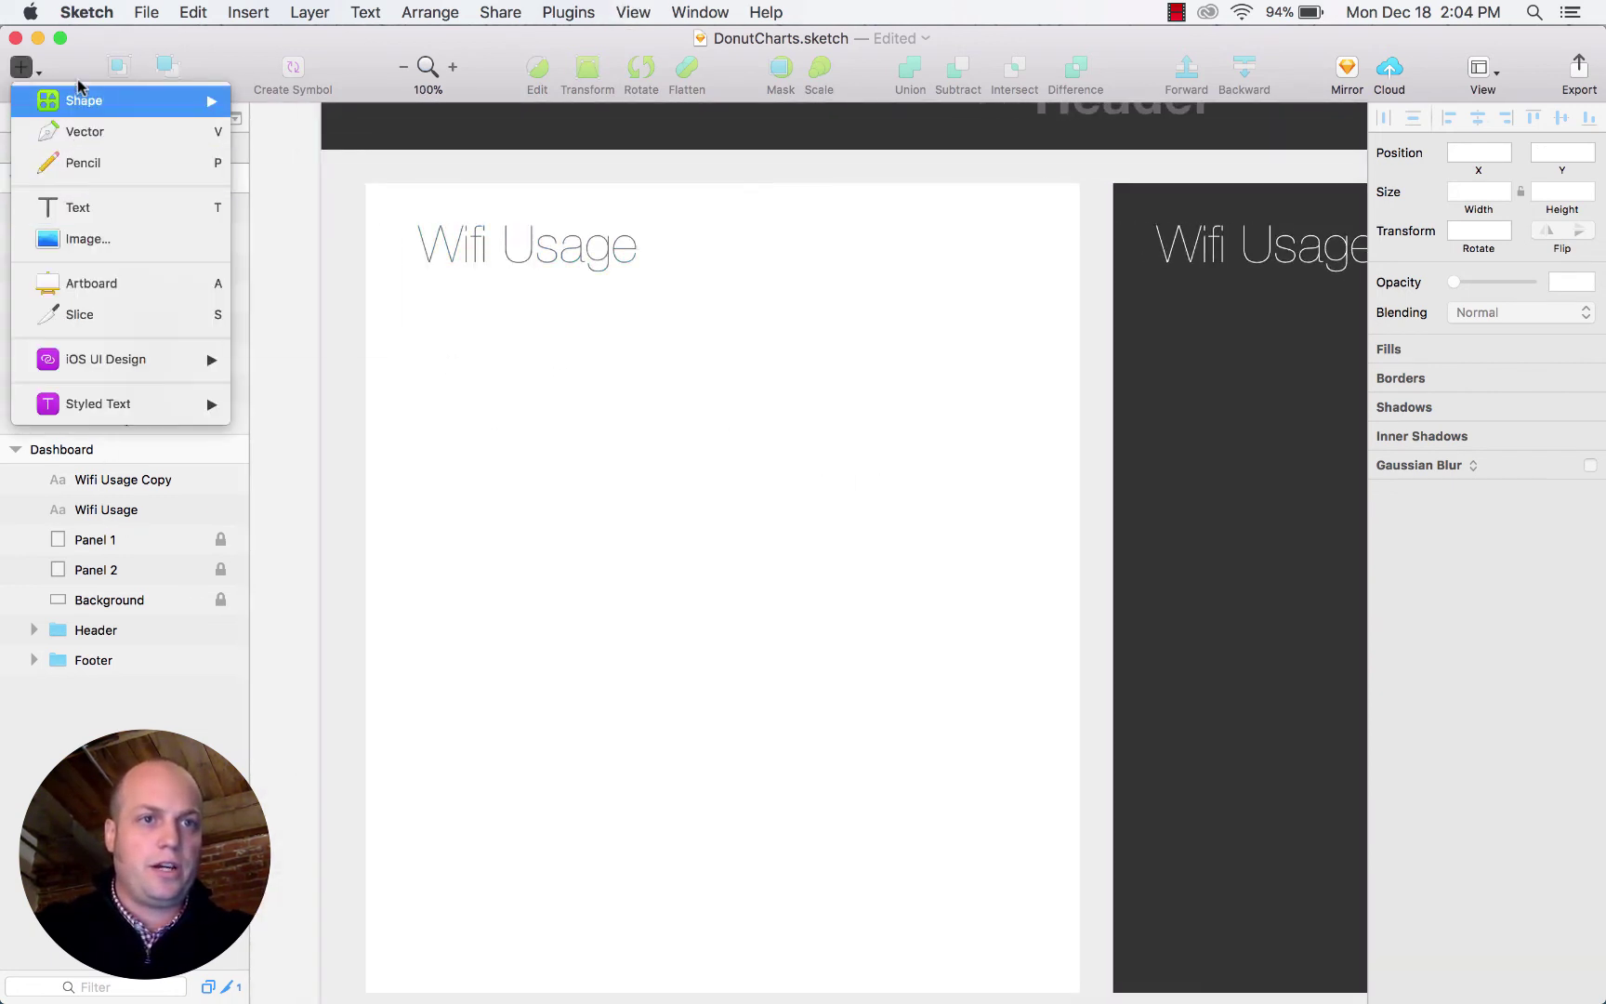
pyautogui.moveTo(79, 100)
pyautogui.click(285, 193)
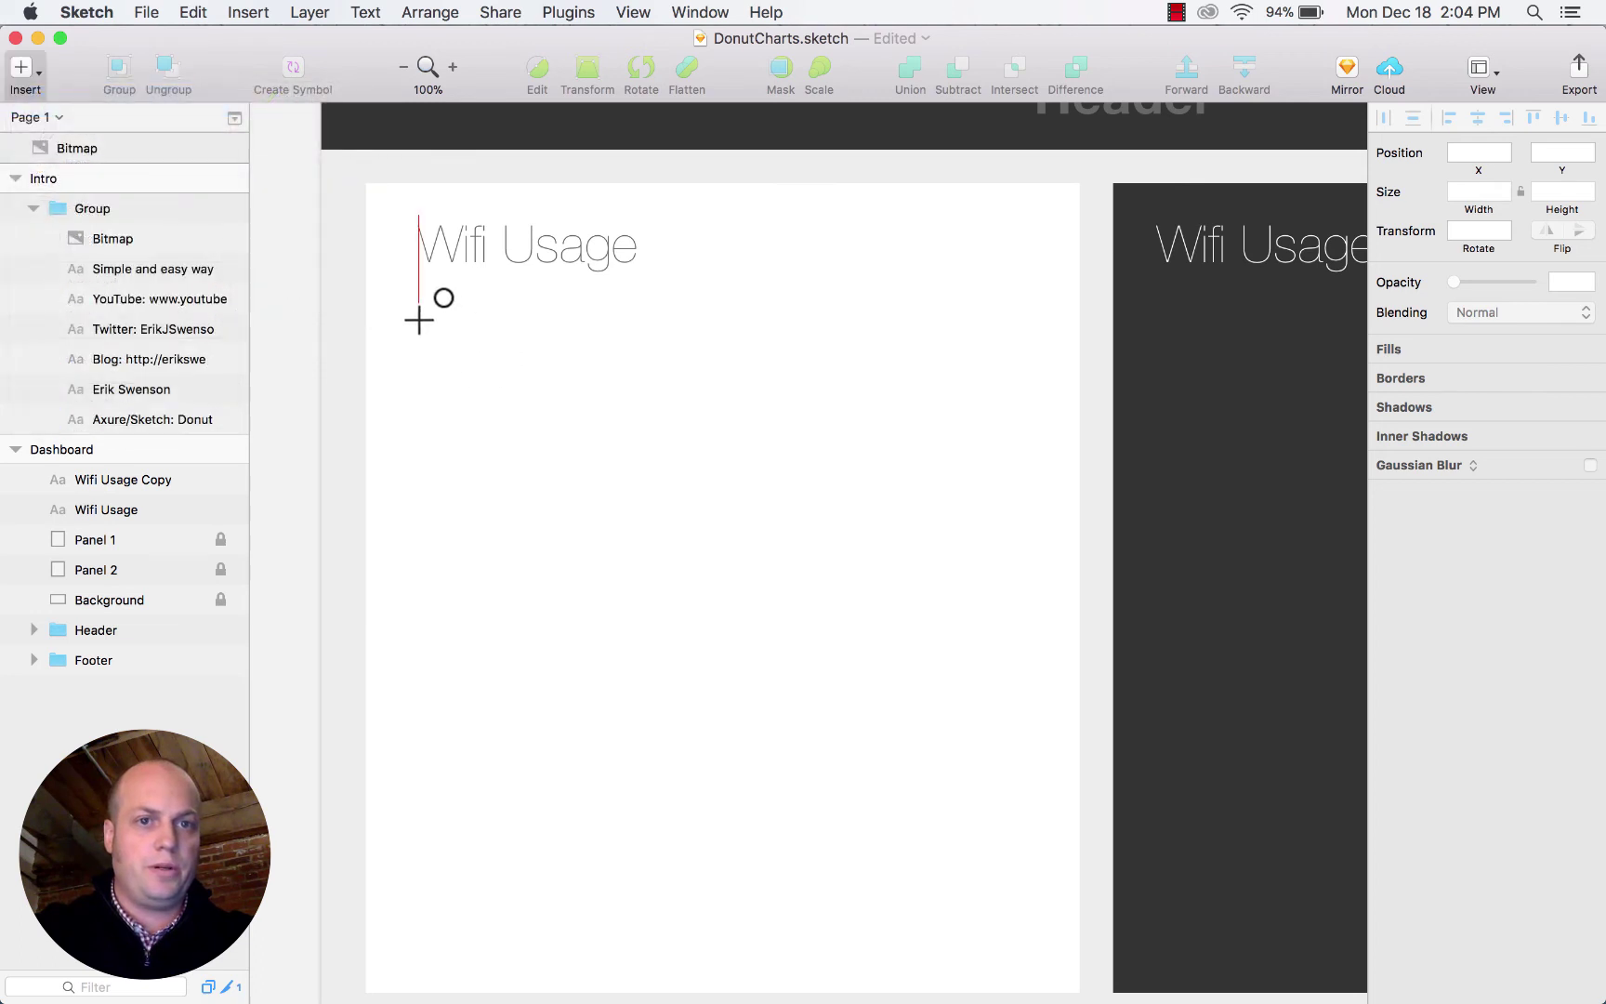
pyautogui.moveTo(418, 319); pyautogui.dragTo(685, 576)
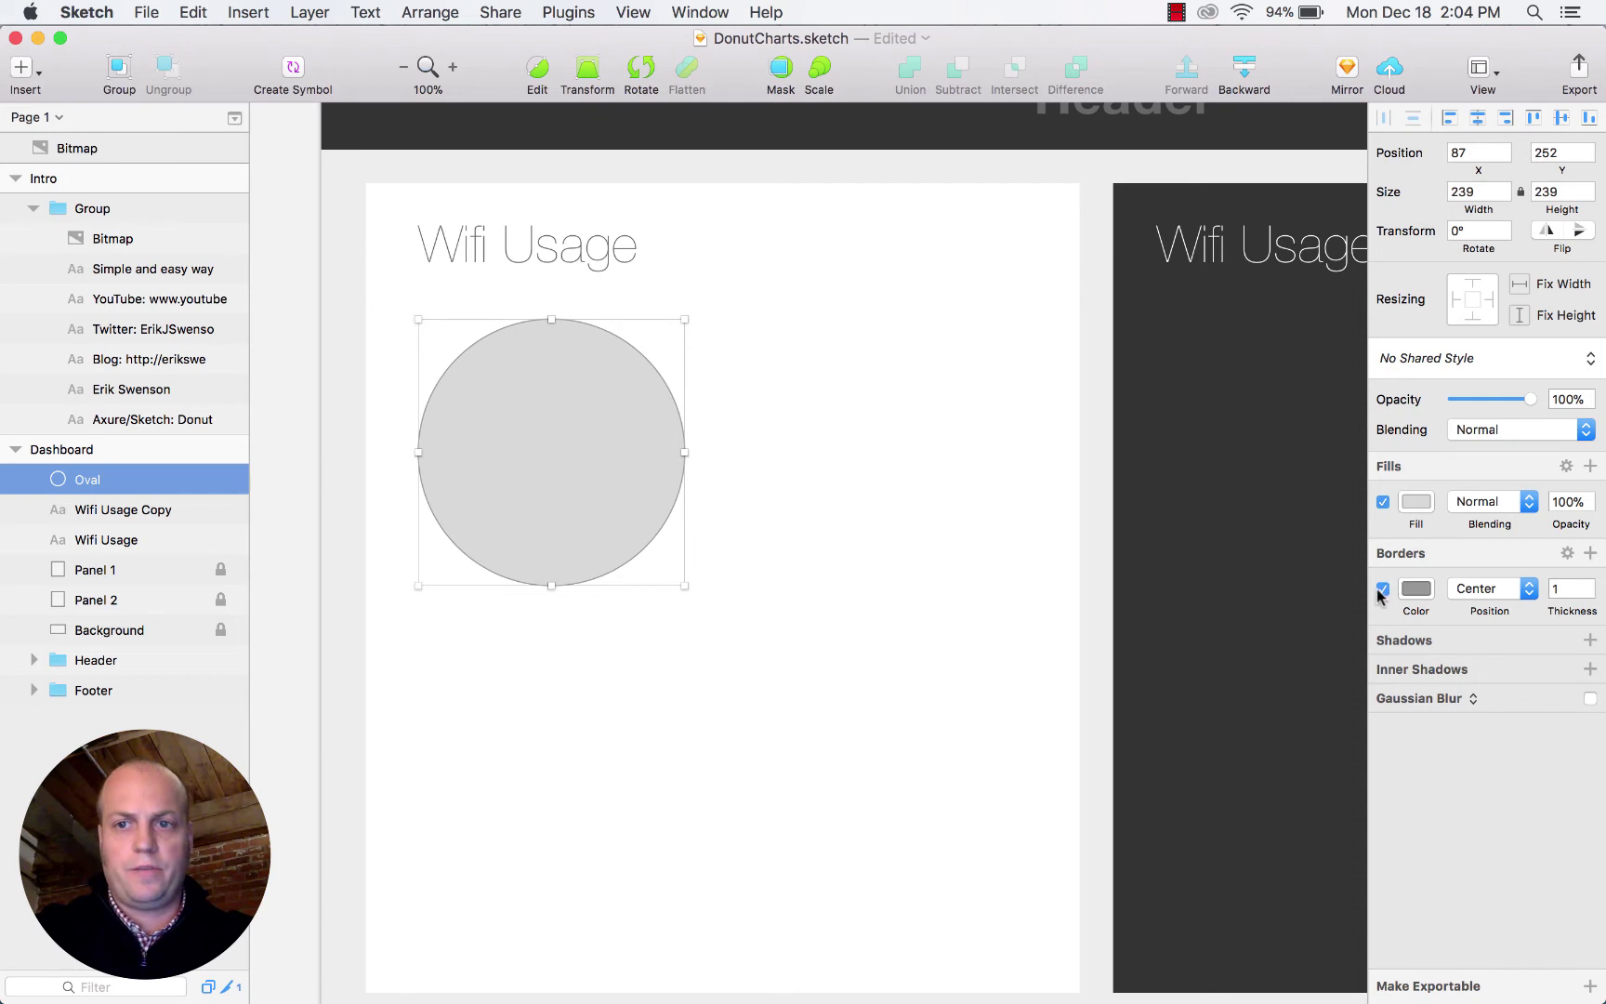
pyautogui.click(1381, 591)
pyautogui.click(1417, 503)
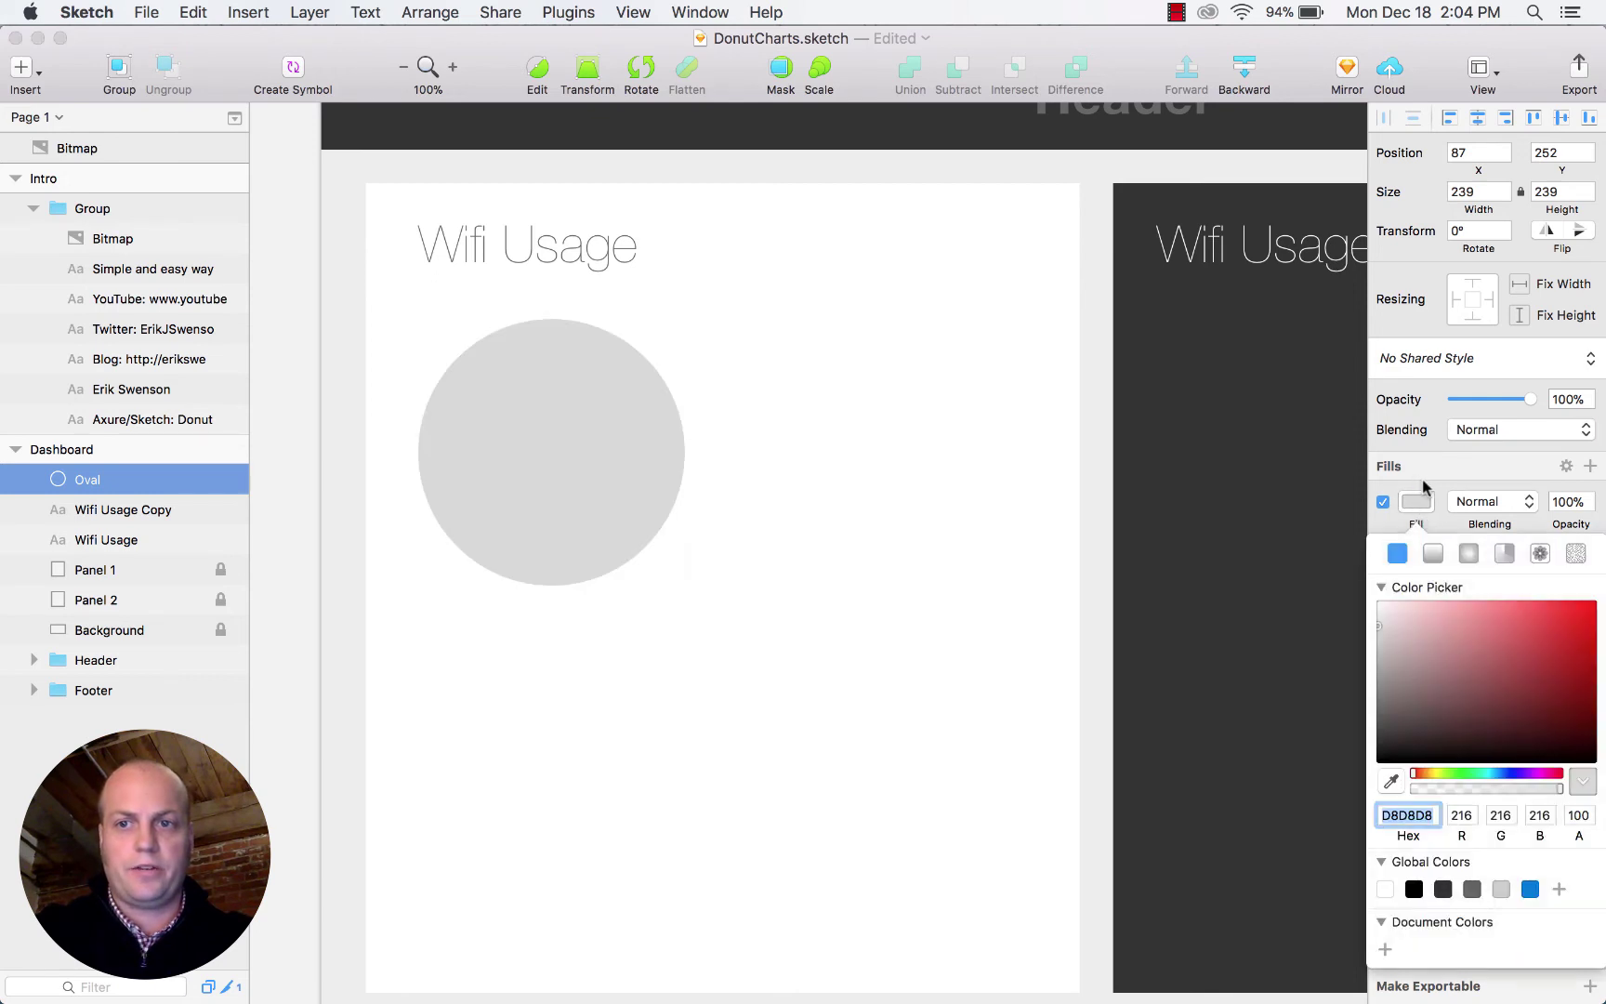
pyautogui.click(592, 421)
# Stack a duplicate exactly over the grey circle and fill it blue (#0078D7).
pyautogui.moveTo(578, 408)
pyautogui.mouseDown()
pyautogui.moveTo(920, 405)
pyautogui.moveTo(885, 419)
pyautogui.mouseUp()
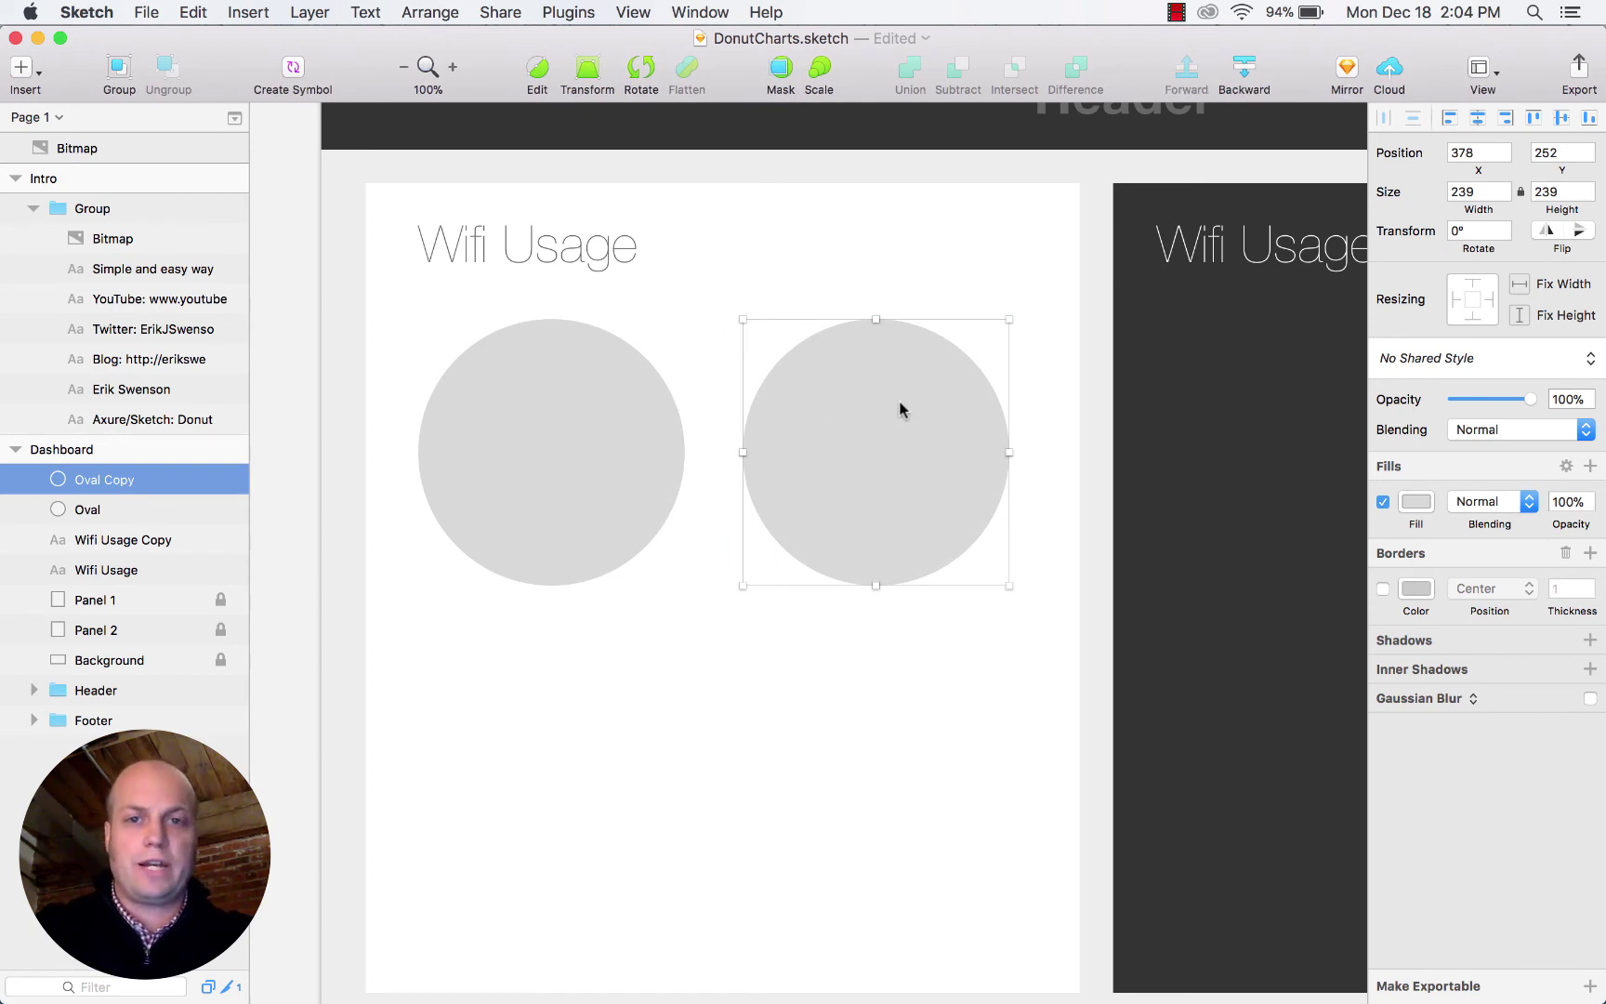
pyautogui.moveTo(914, 407); pyautogui.dragTo(589, 405)
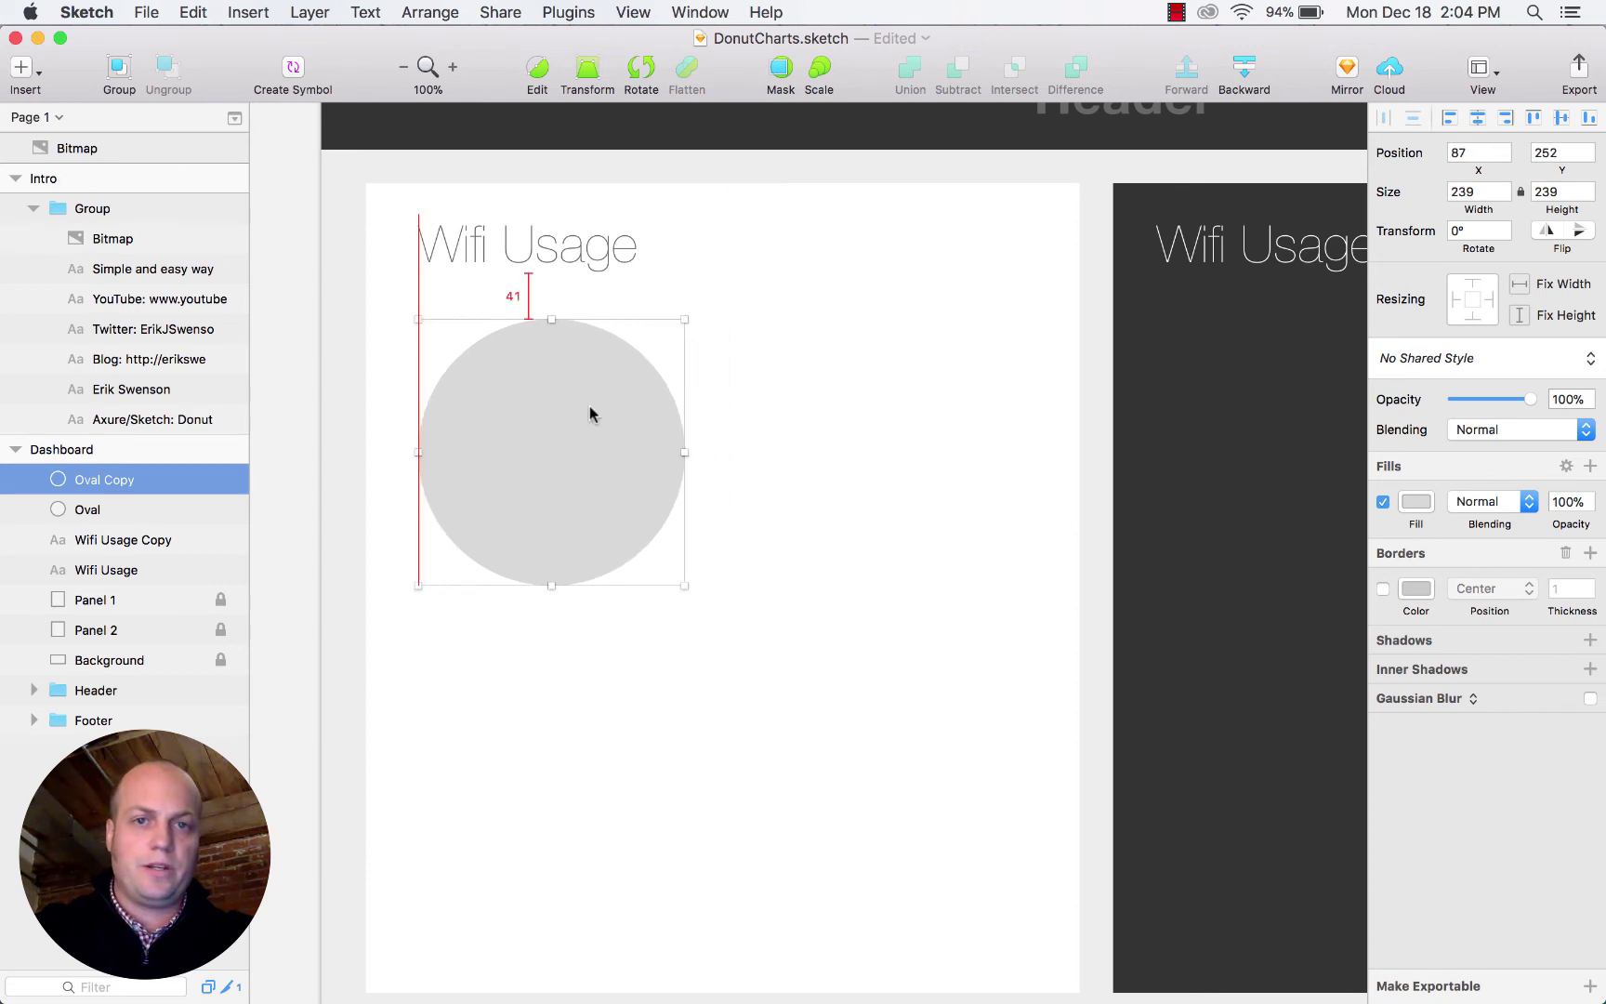
pyautogui.click(1415, 501)
pyautogui.click(1526, 890)
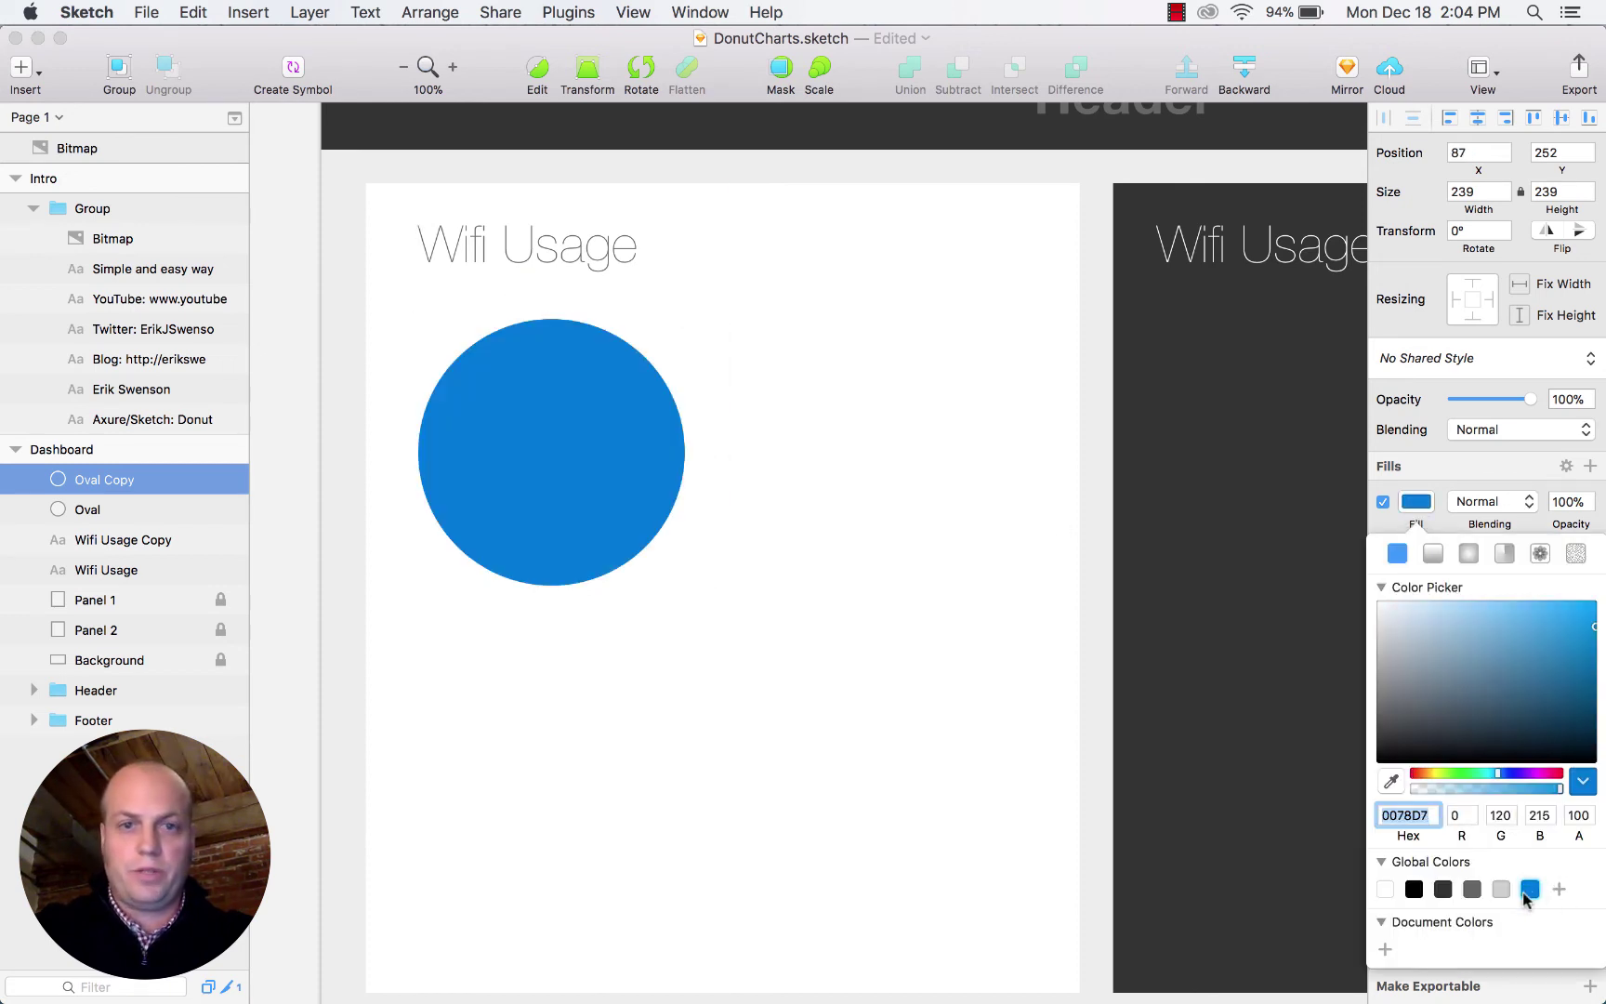
pyautogui.click(562, 331)
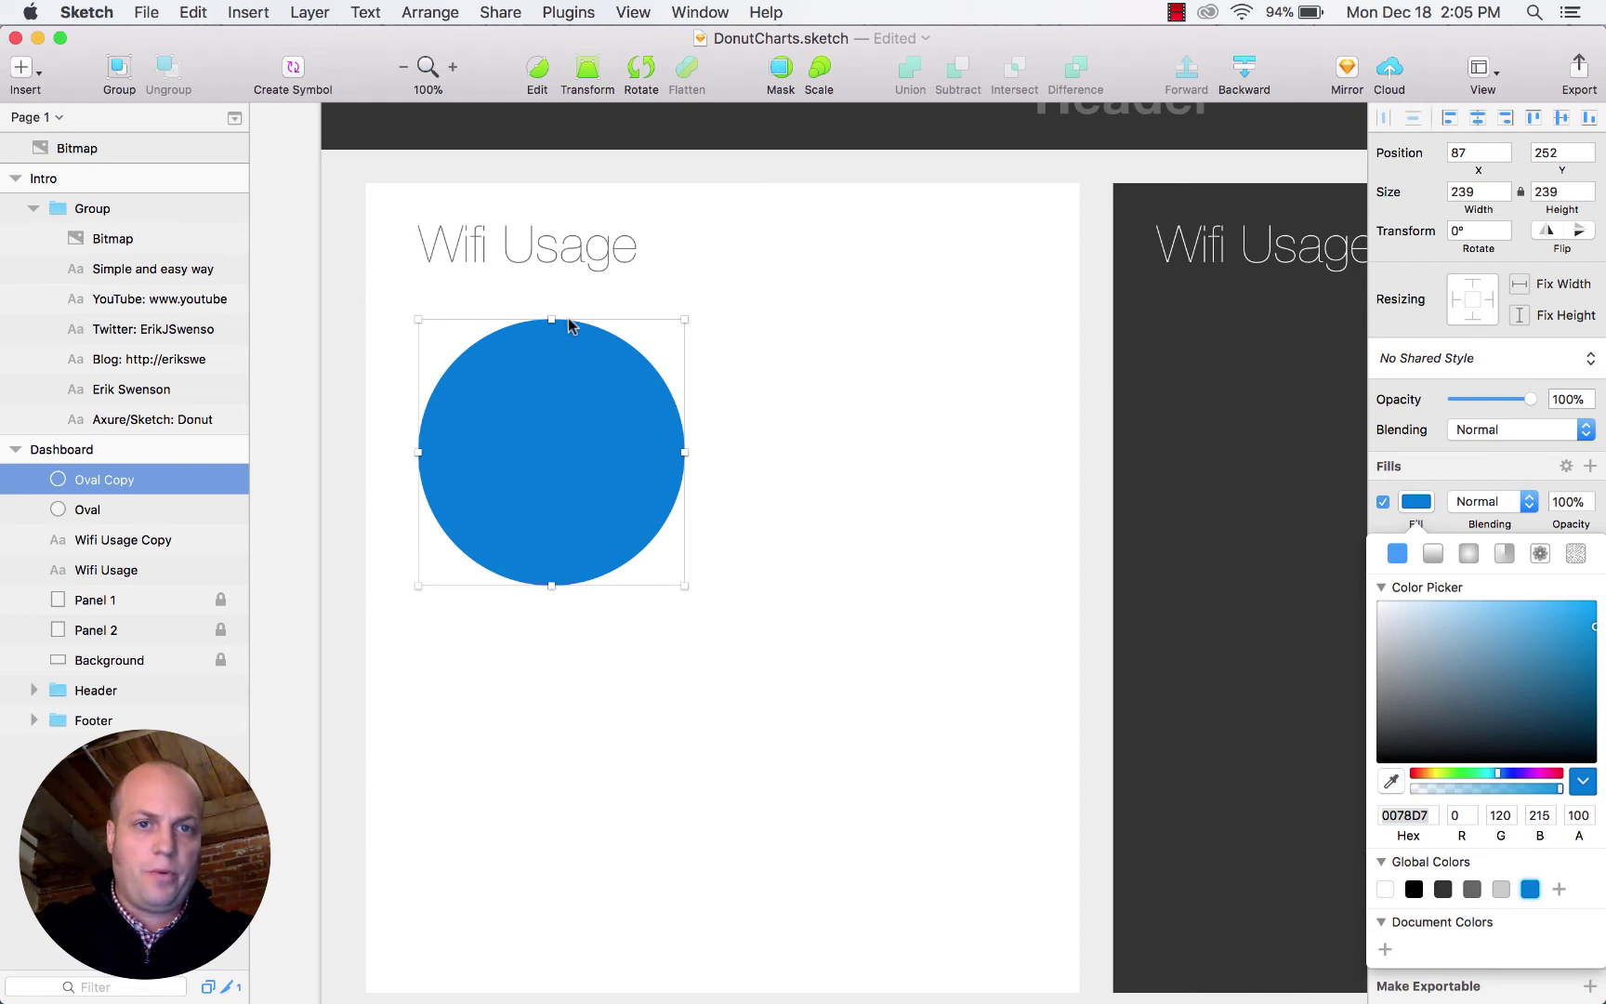
# Add a lower-left point to the blue circle and pull the left point into the centre.
pyautogui.press('Escape')
pyautogui.doubleClick(569, 320)
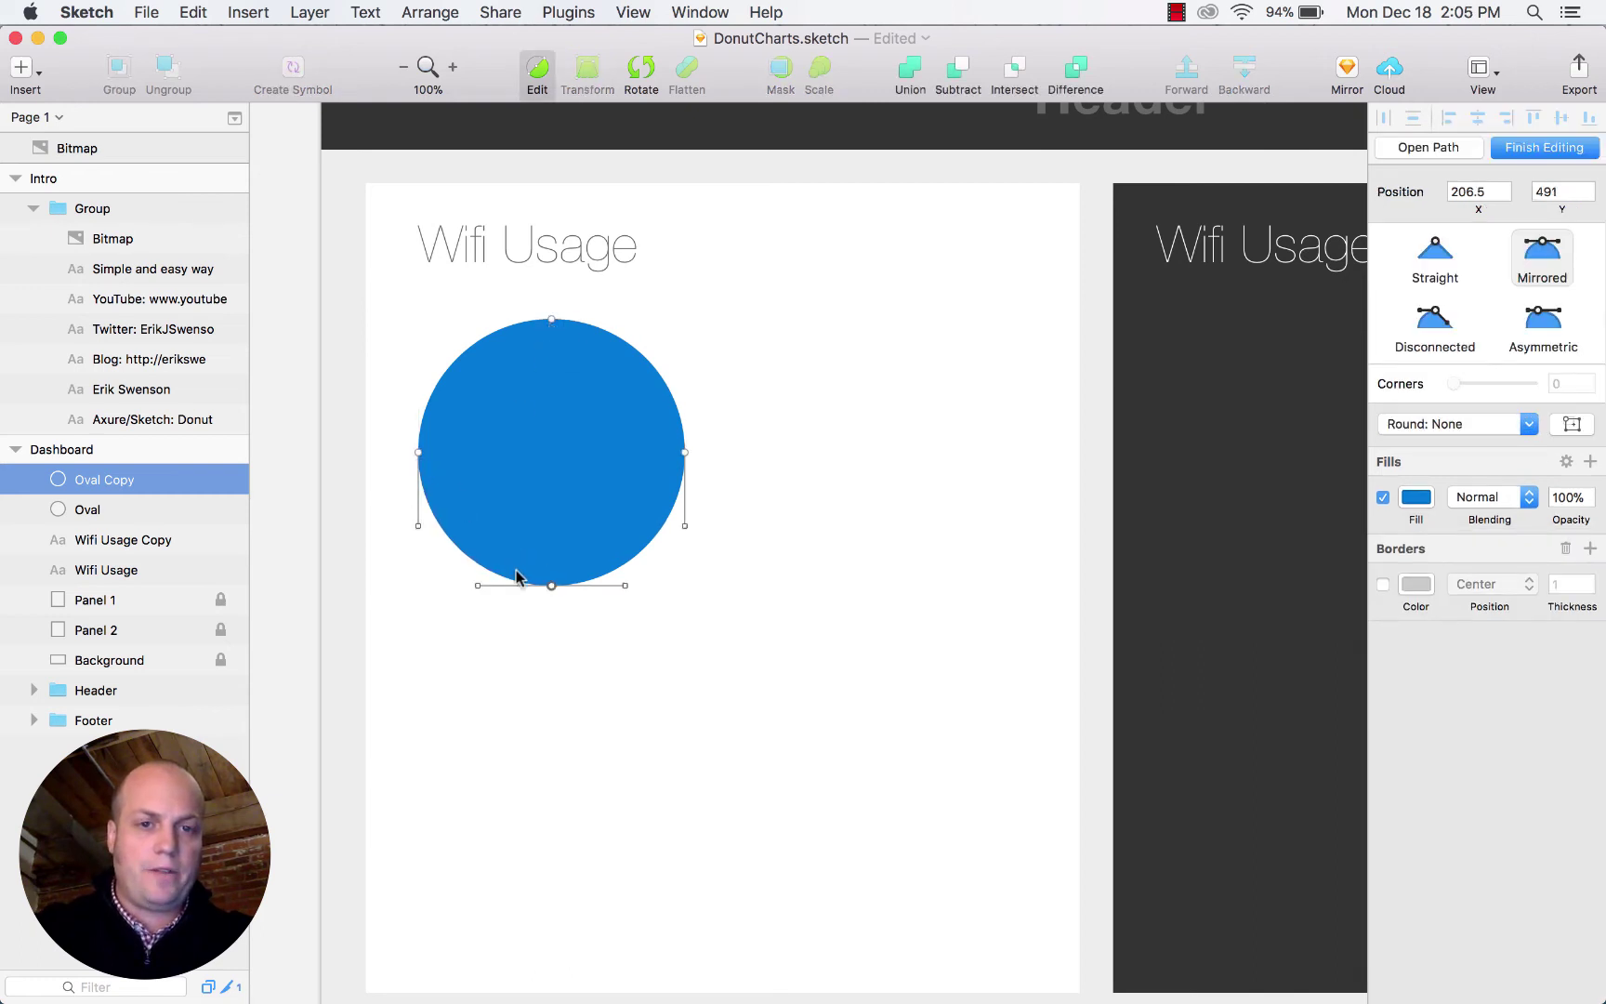
pyautogui.click(457, 549)
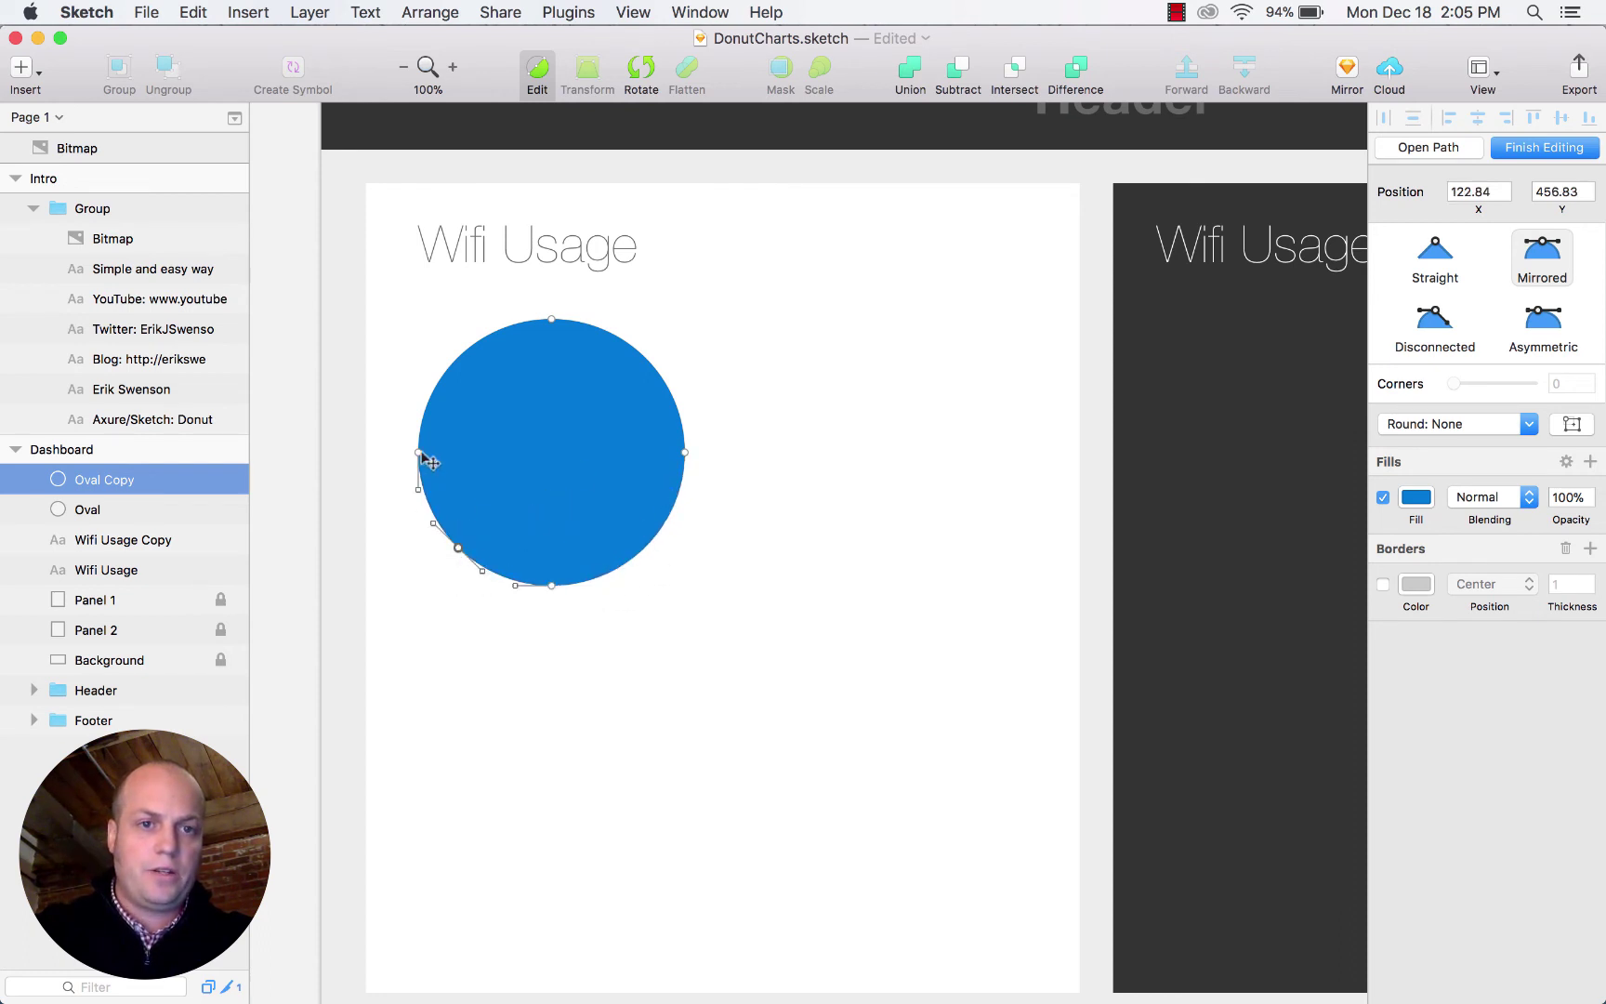
pyautogui.moveTo(420, 453); pyautogui.dragTo(551, 464)
# Set the top, lower-left and centre points to Disconnected and straighten the wedge's edges.
pyautogui.click(552, 320)
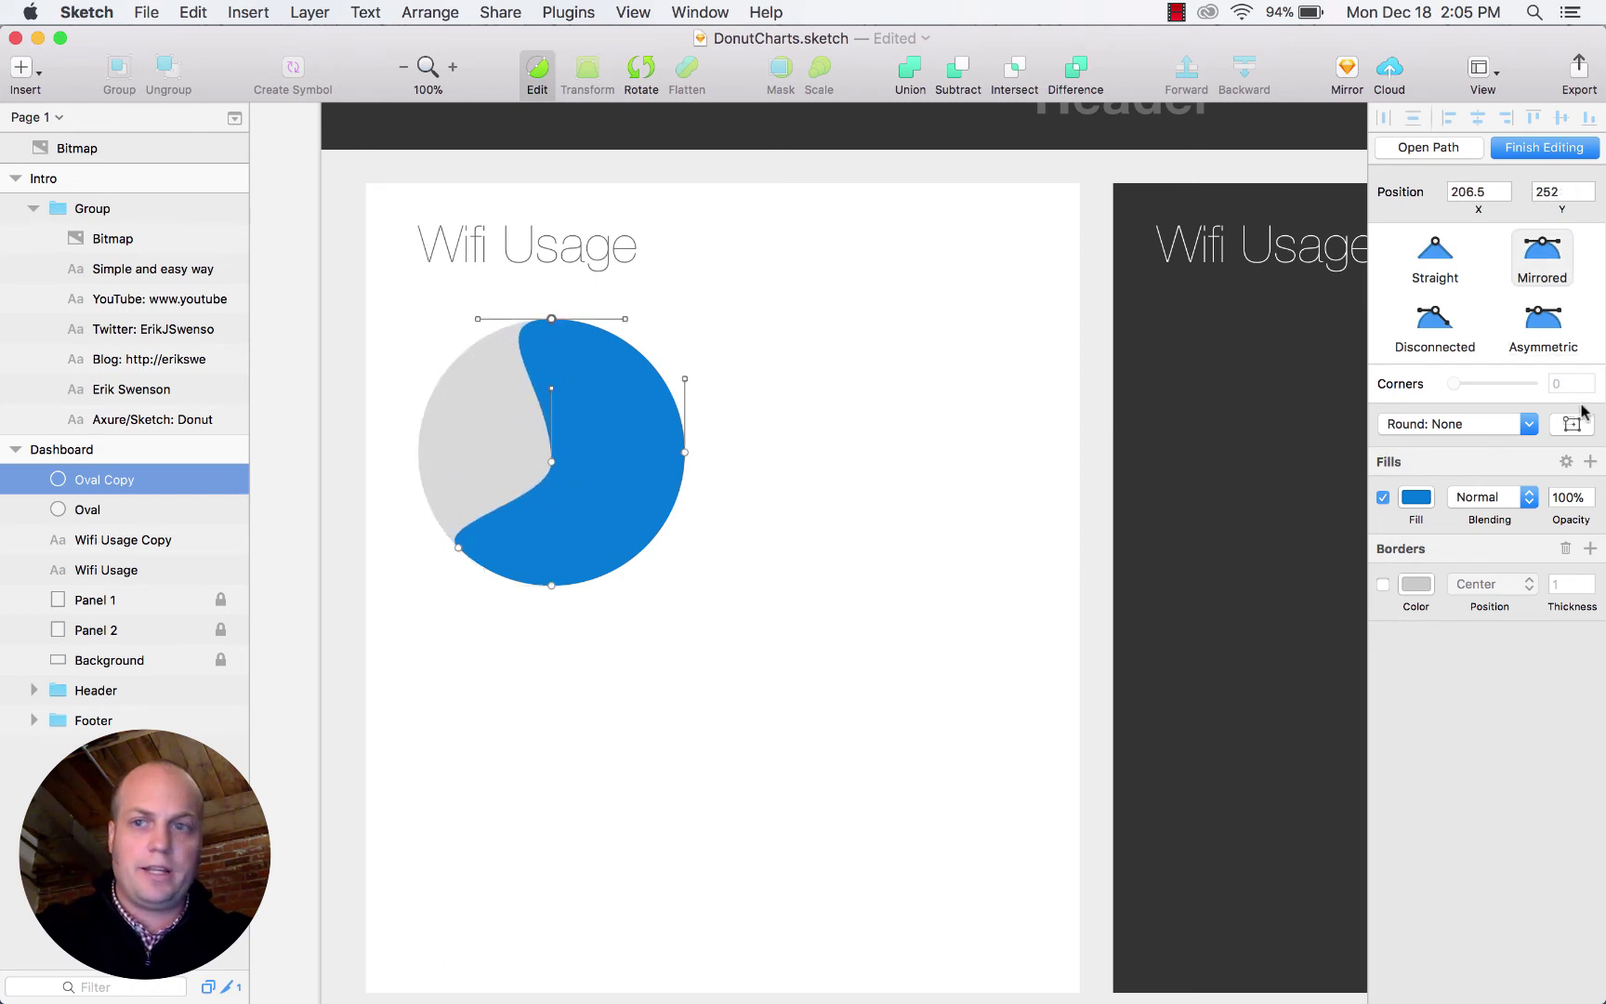
pyautogui.click(1436, 327)
pyautogui.moveTo(479, 319); pyautogui.dragTo(553, 358)
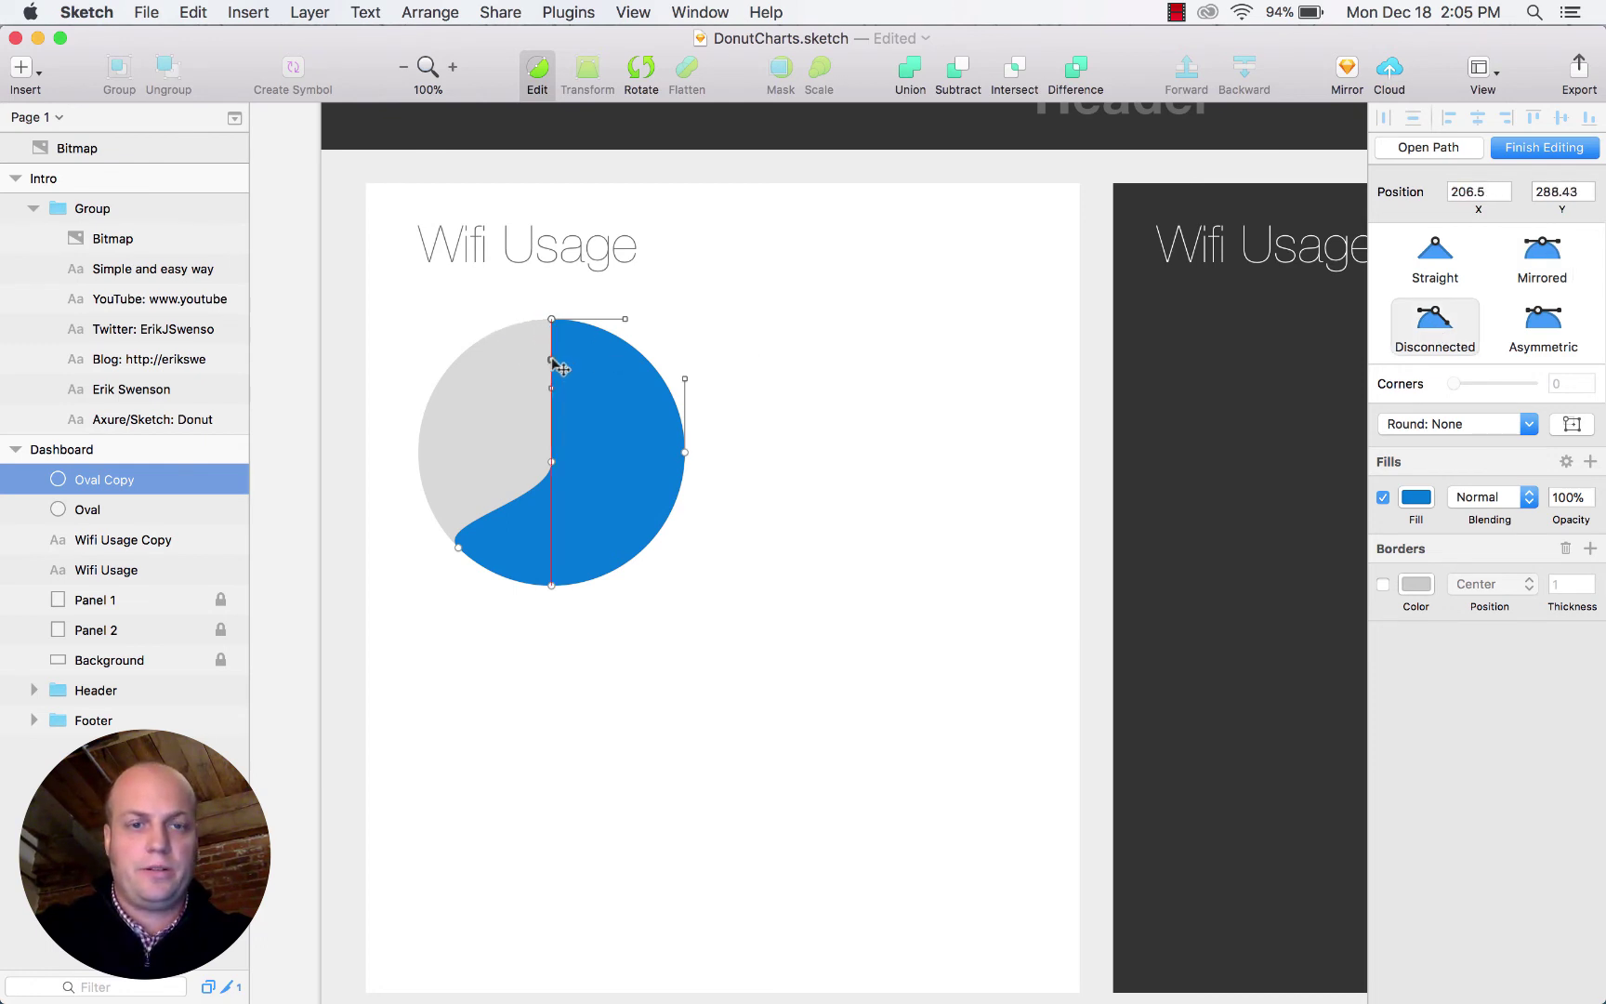
pyautogui.click(458, 548)
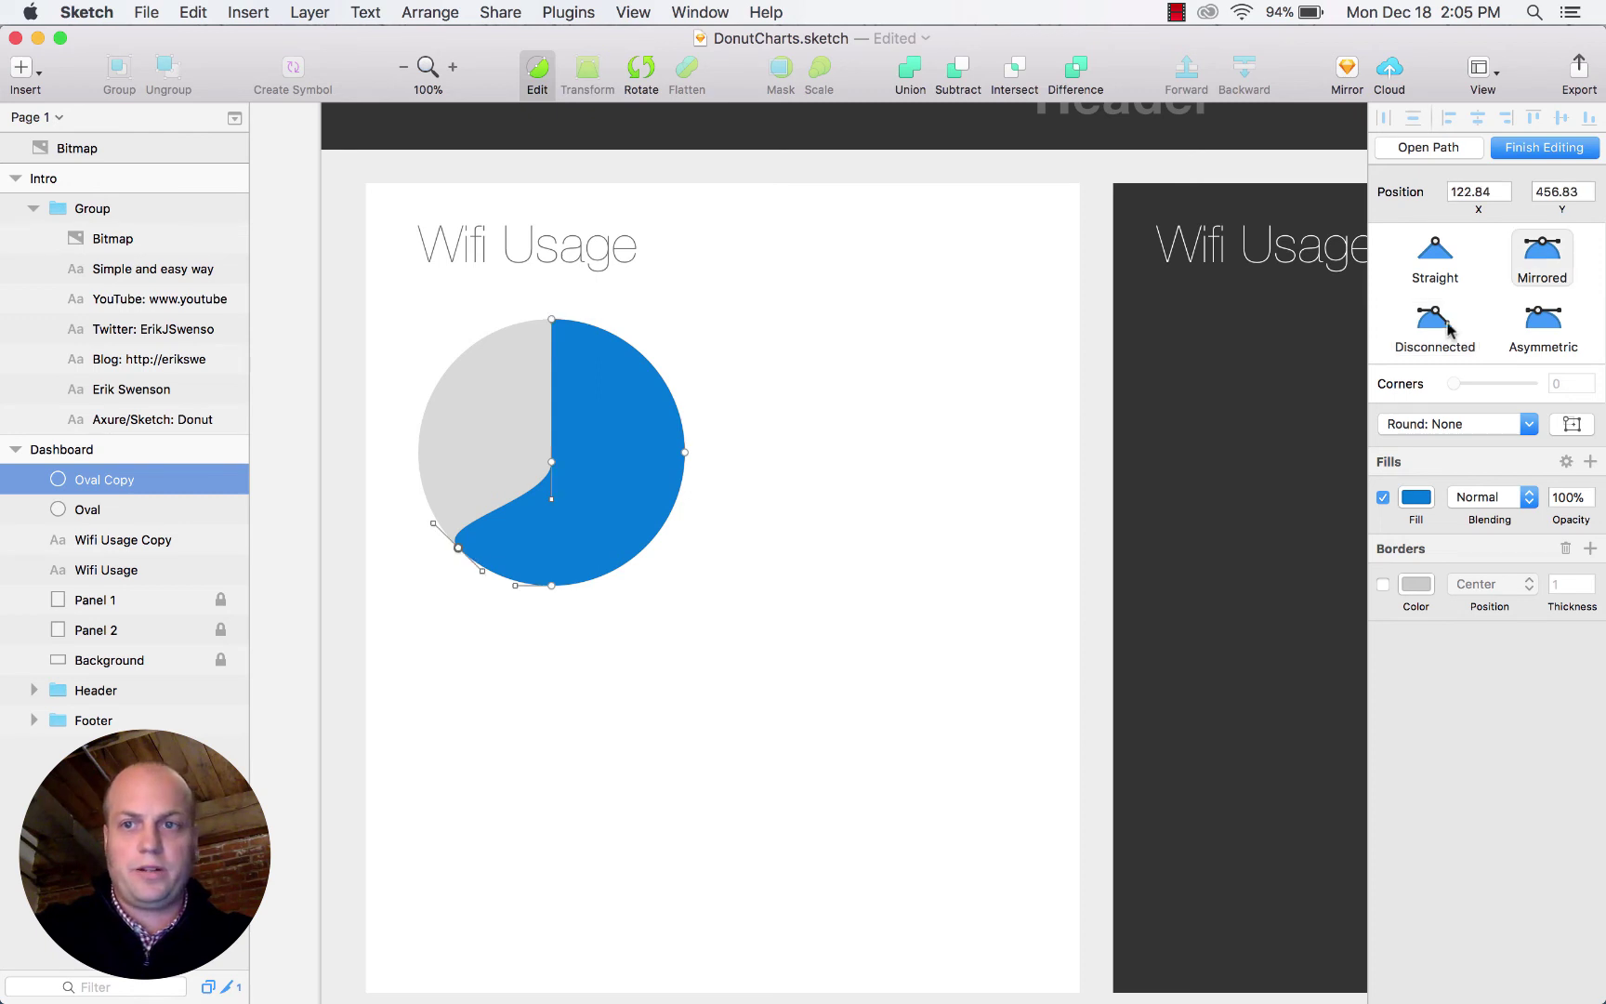
pyautogui.click(1447, 324)
pyautogui.moveTo(439, 524); pyautogui.dragTo(514, 509)
pyautogui.click(551, 462)
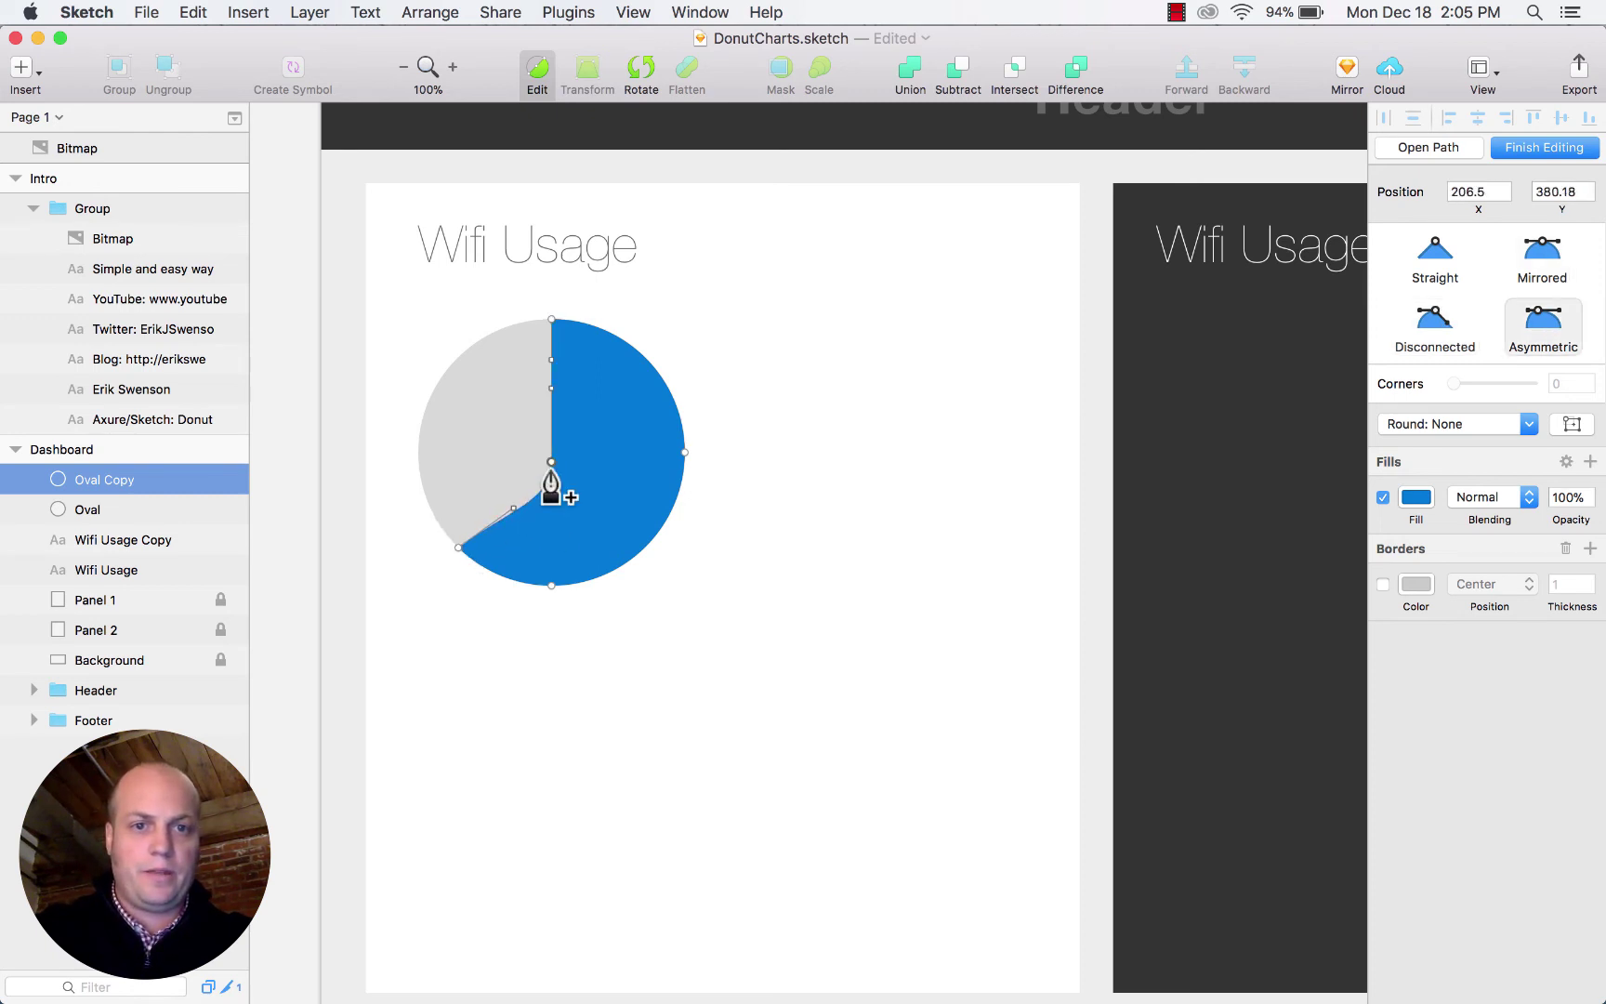
pyautogui.click(1434, 326)
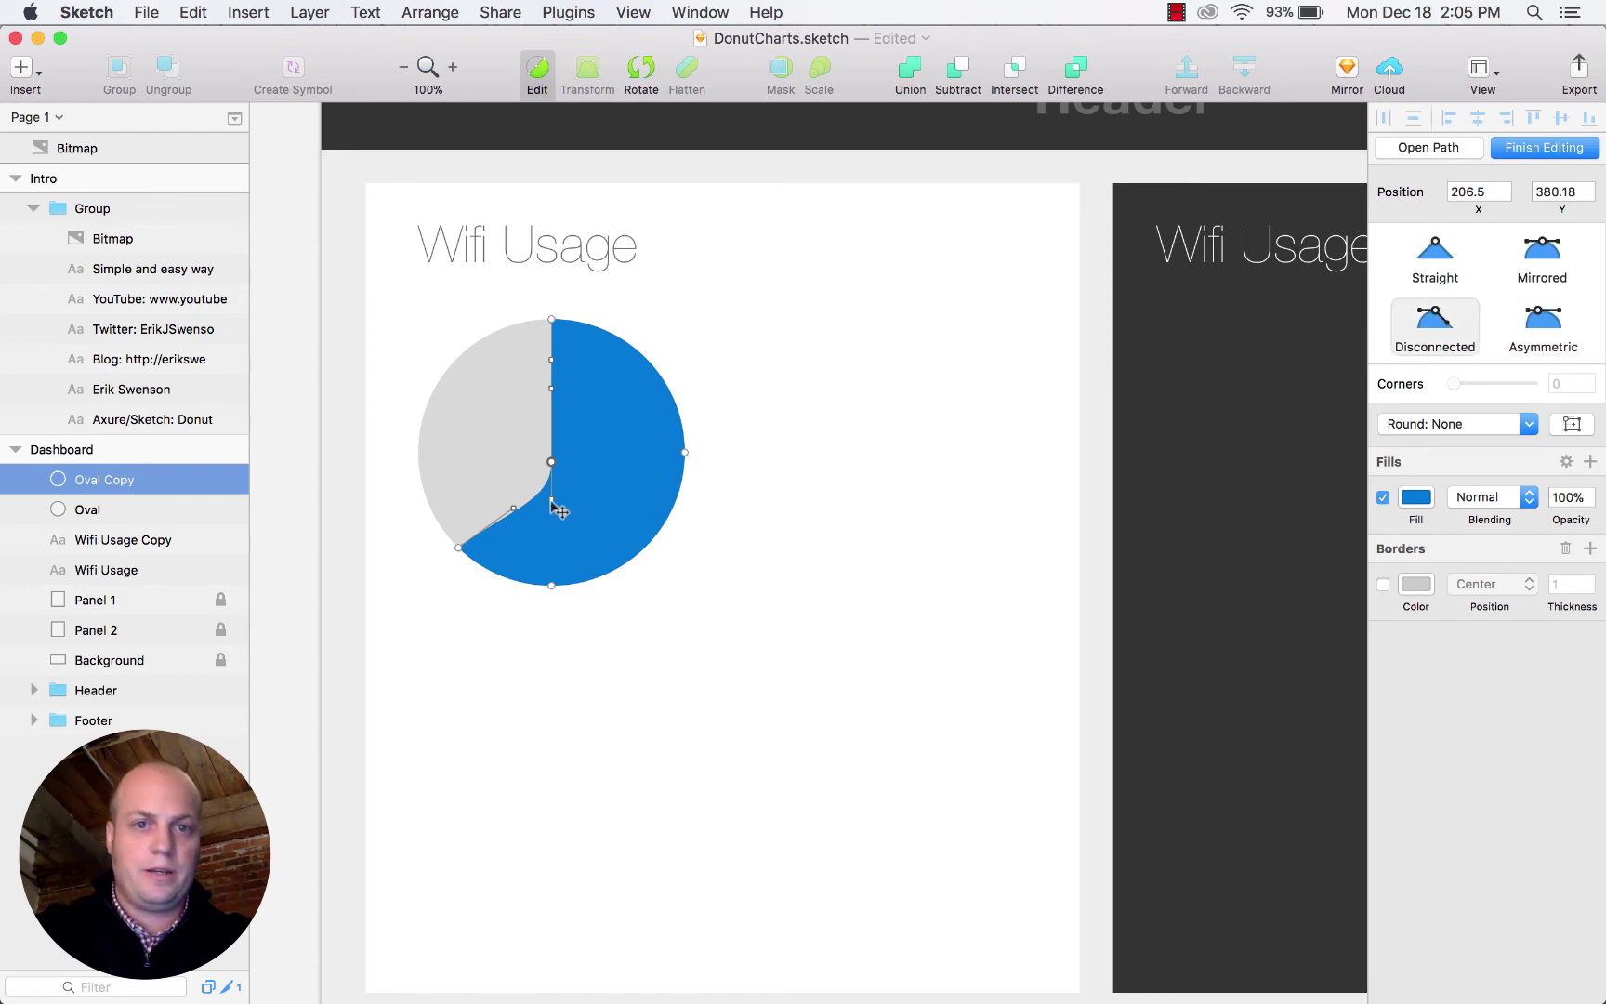
pyautogui.moveTo(551, 499); pyautogui.dragTo(503, 510)
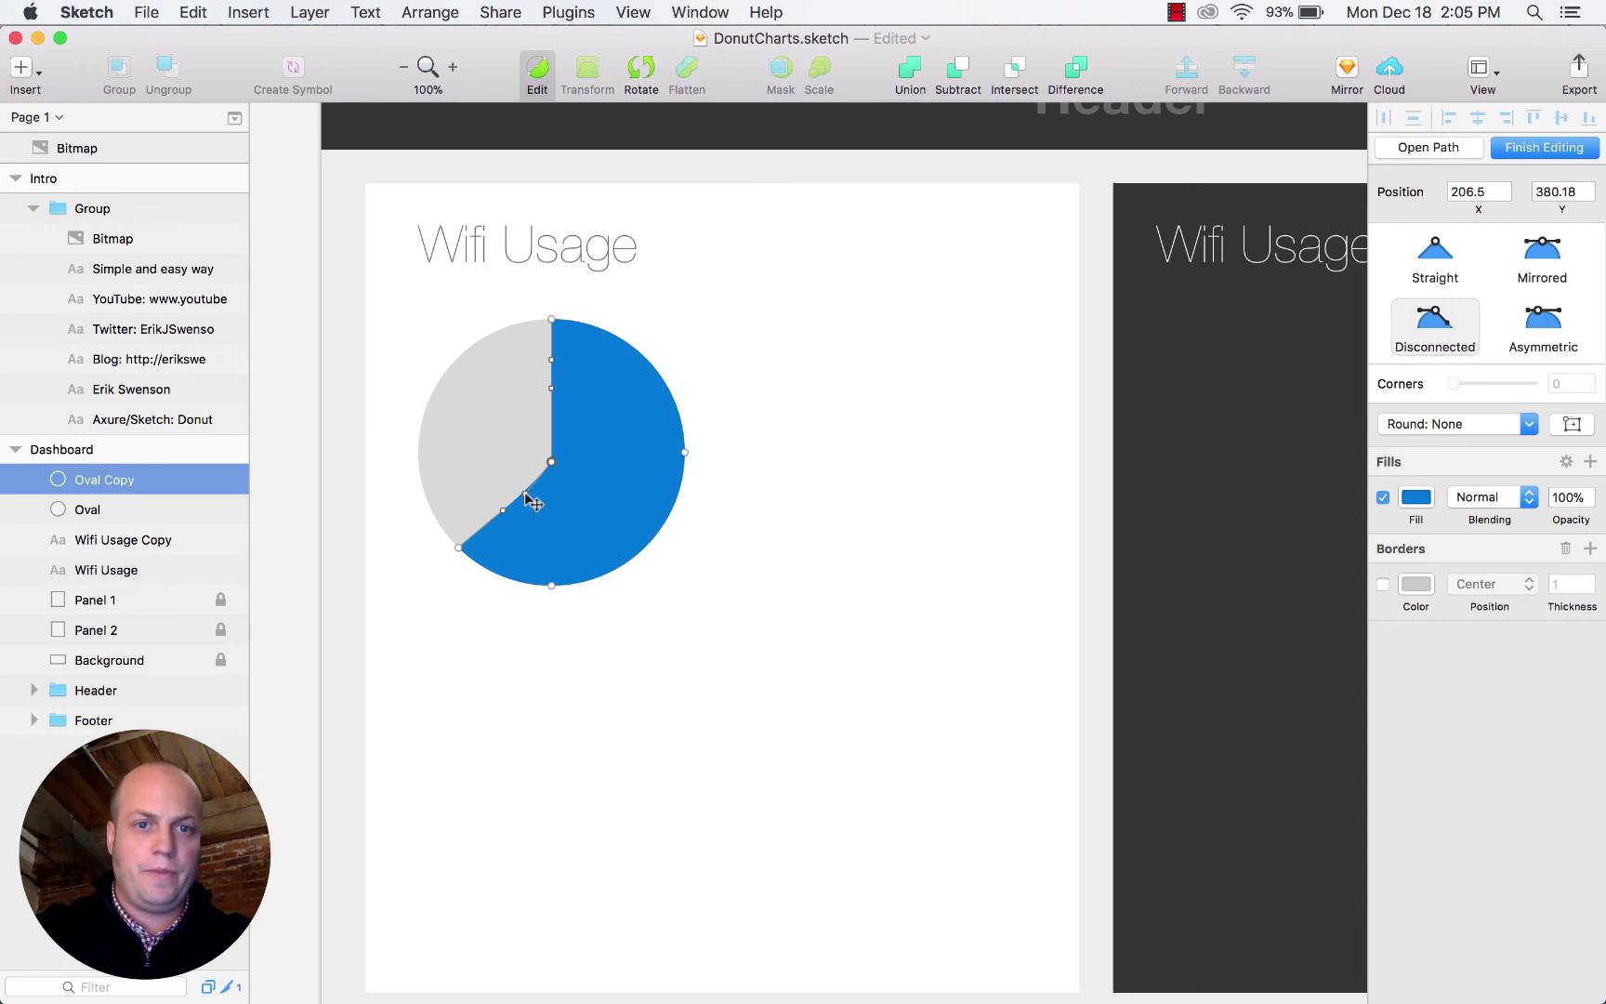
# Duplicate the grey Oval and make the copy a white 147×147 circle.
pyautogui.press('Escape')
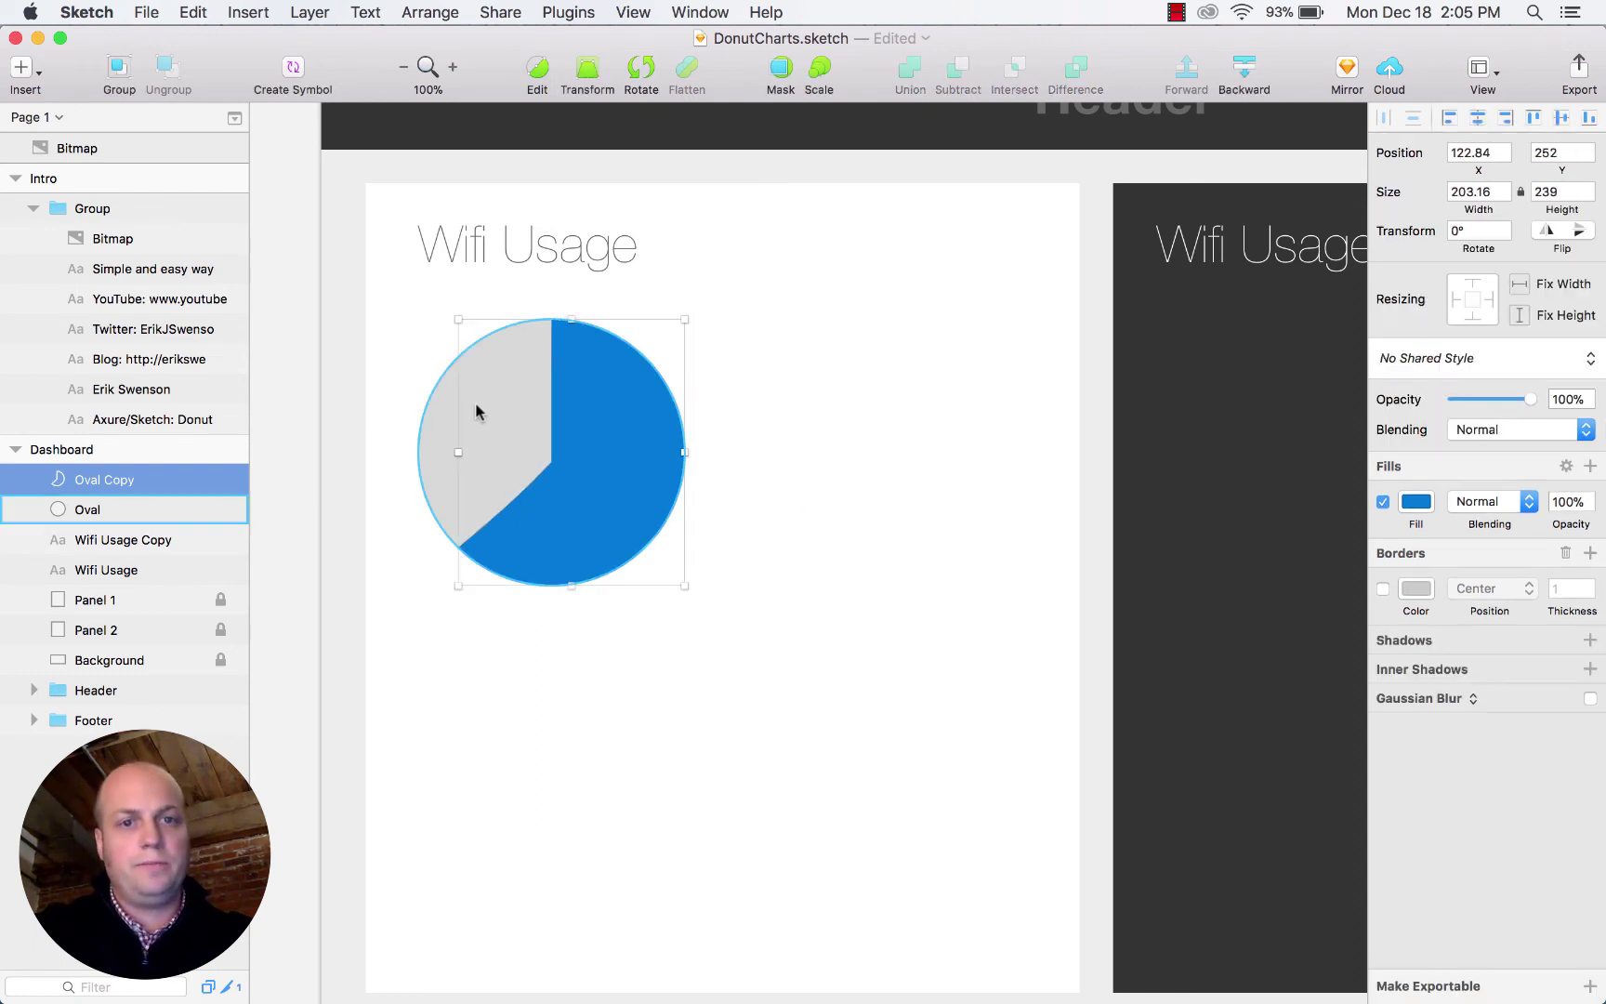
pyautogui.click(483, 462)
pyautogui.moveTo(462, 416); pyautogui.dragTo(820, 455)
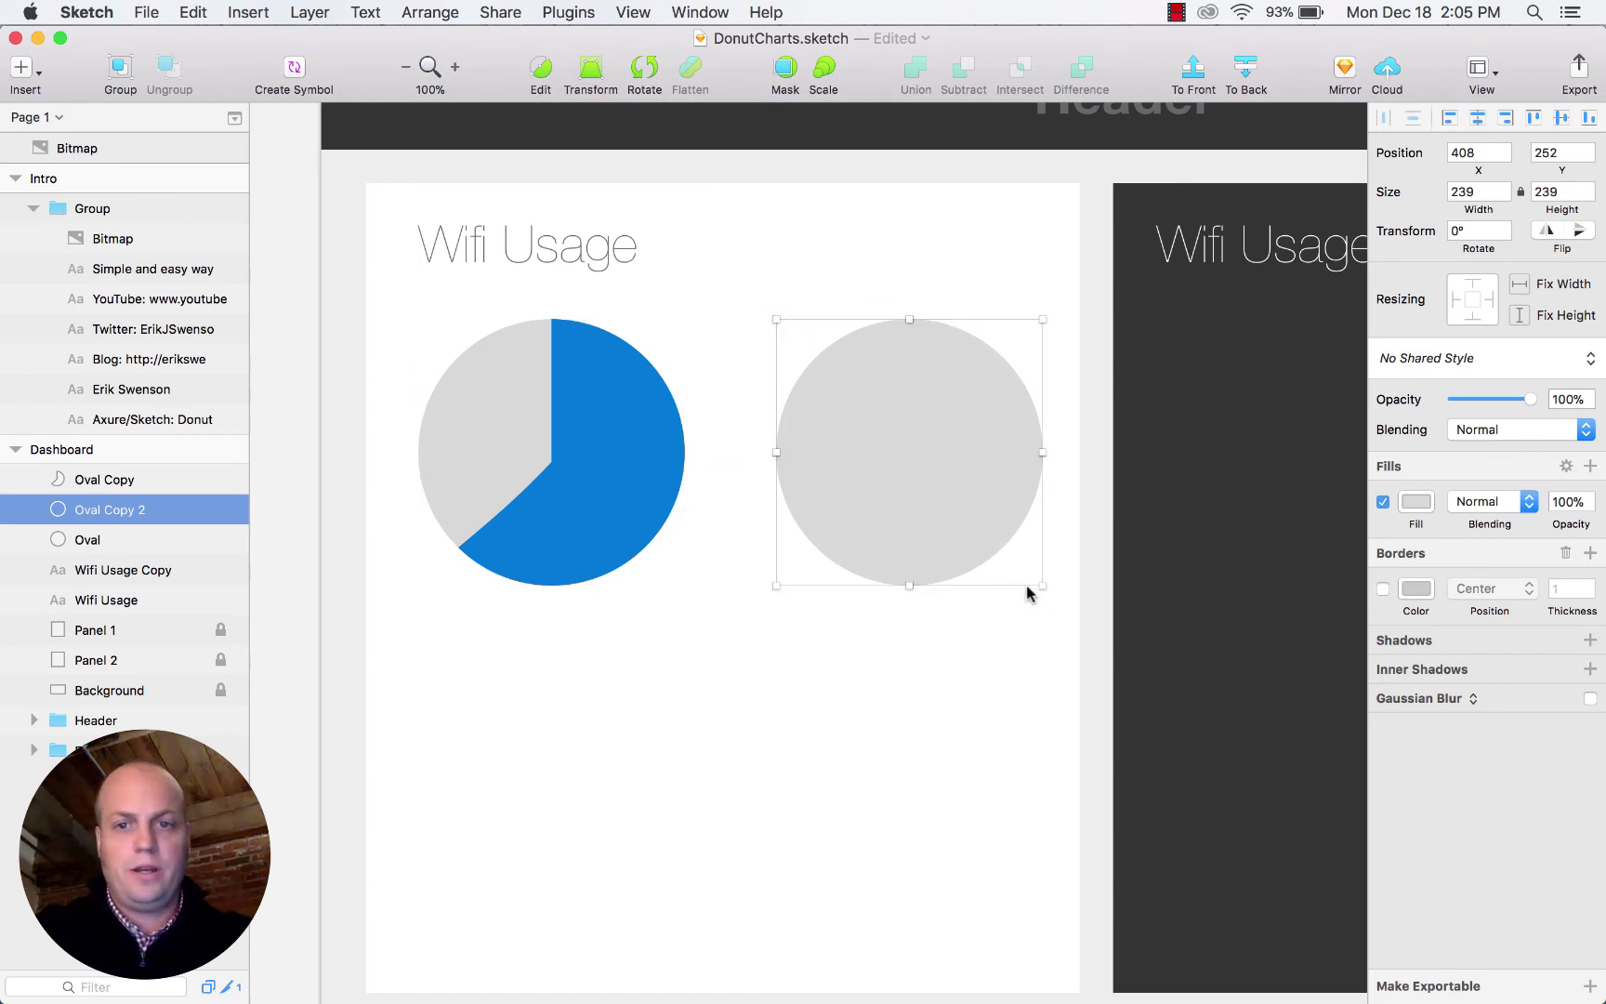
pyautogui.moveTo(1039, 585); pyautogui.dragTo(938, 495)
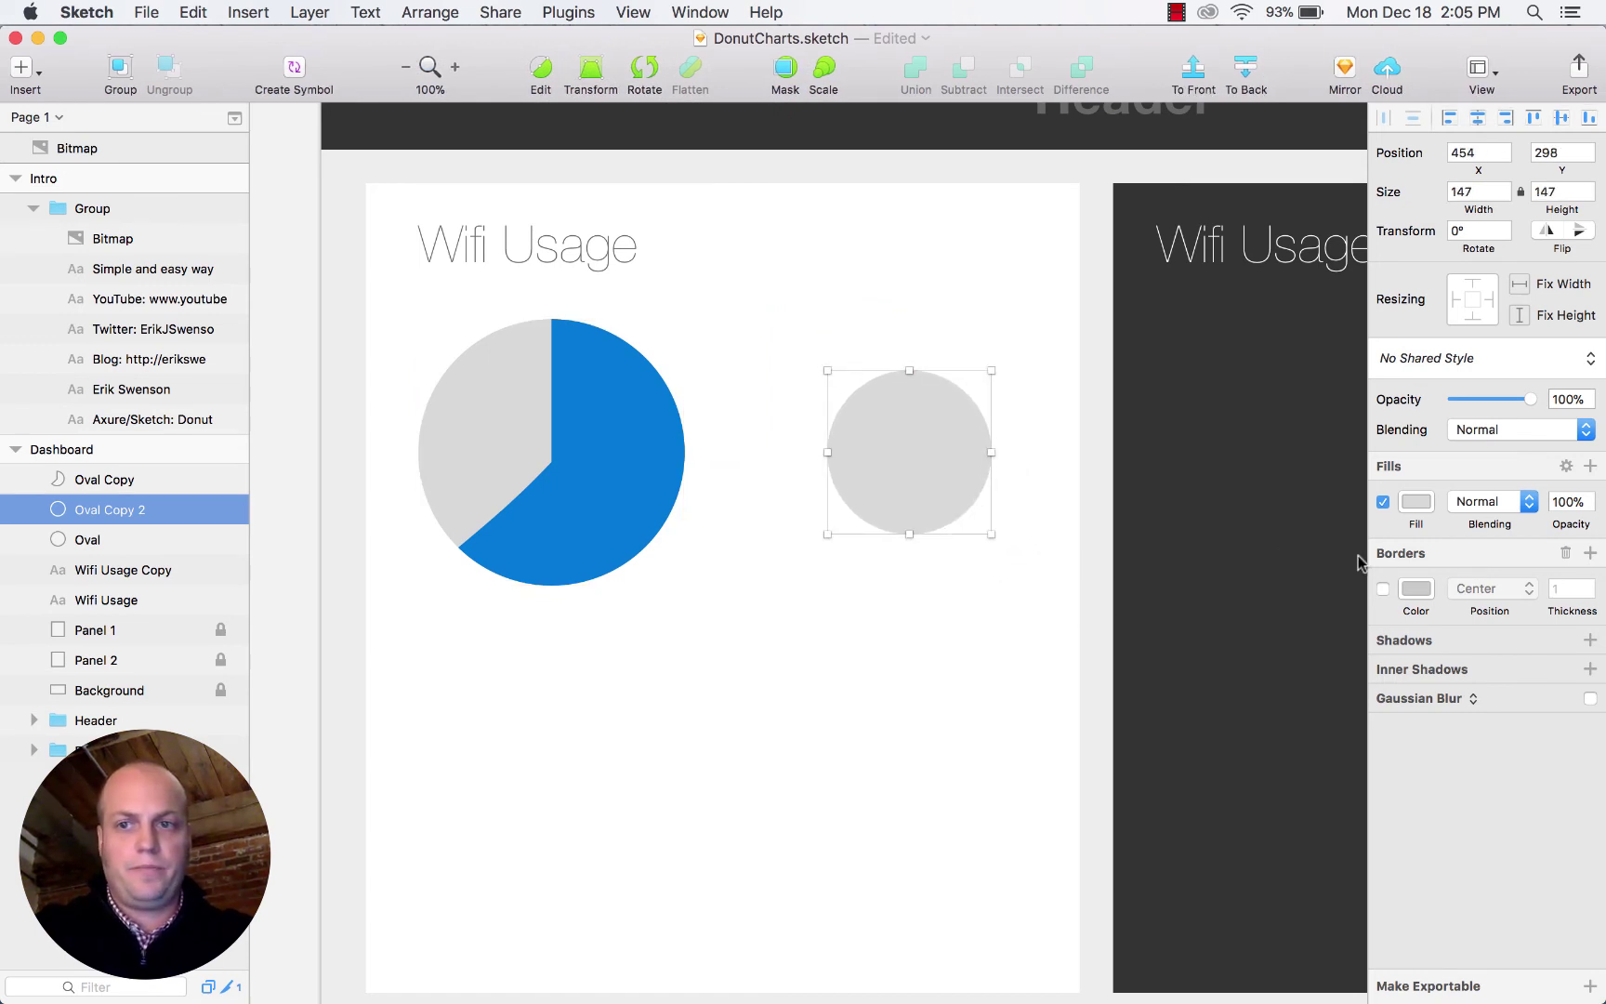
pyautogui.click(1416, 502)
pyautogui.click(1385, 889)
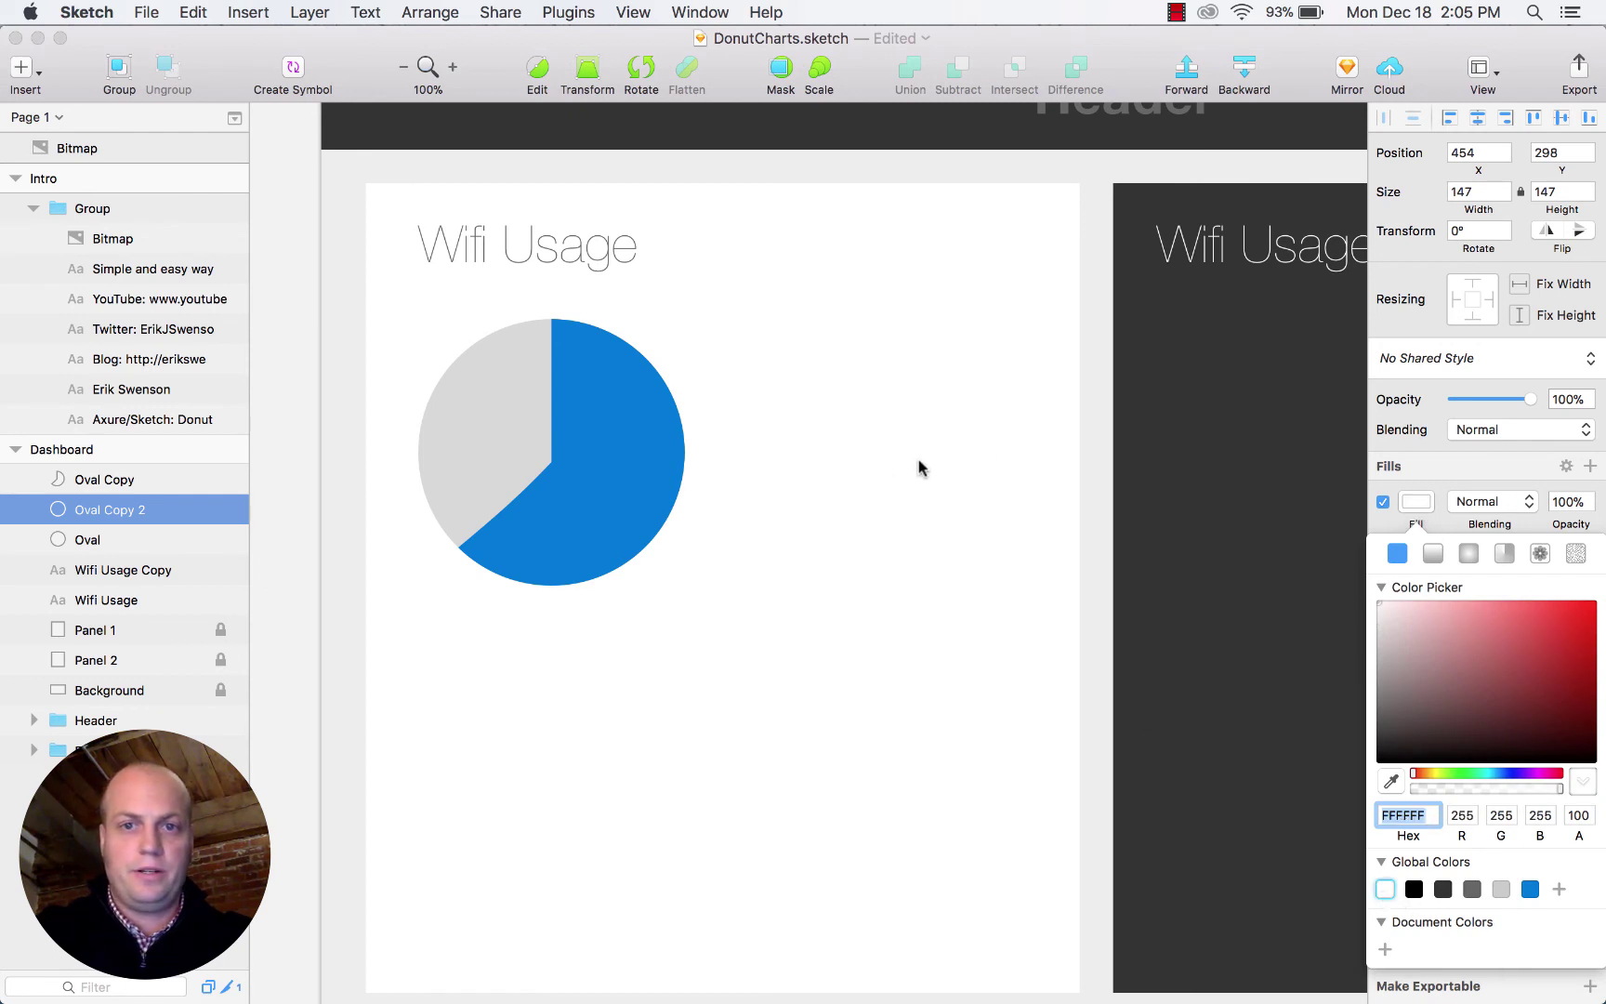
# Centre the white circle over the pie and layer it above Oval Copy.
pyautogui.moveTo(918, 466); pyautogui.dragTo(563, 467)
pyautogui.moveTo(37, 509); pyautogui.dragTo(70, 478)
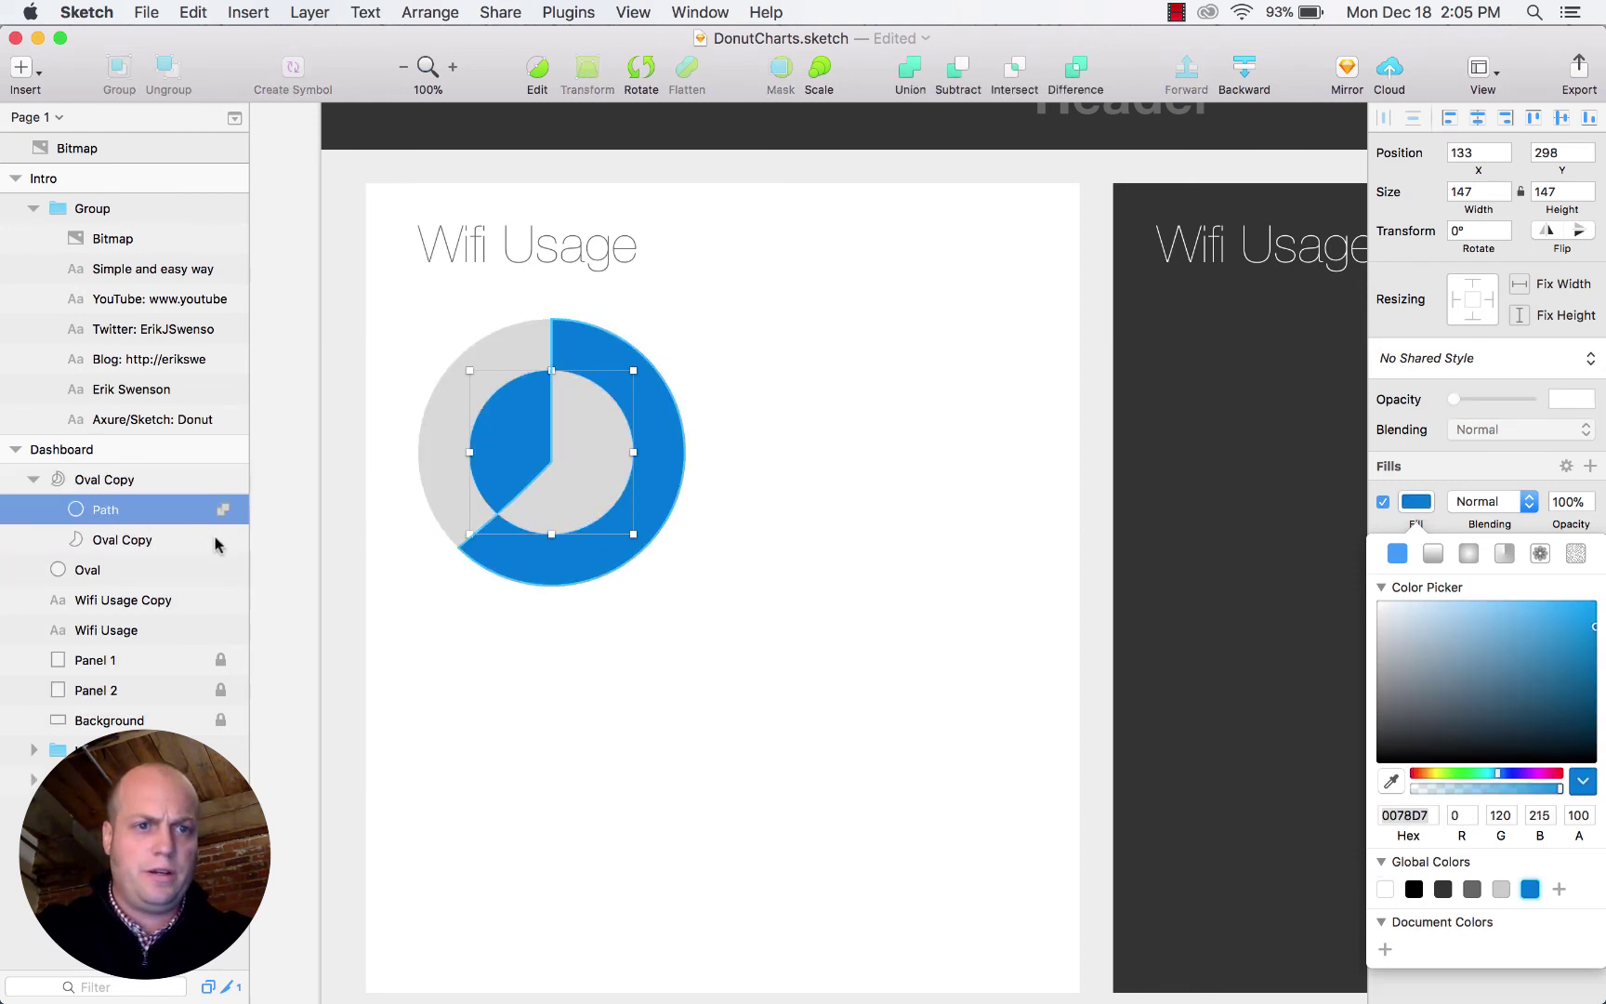
pyautogui.press('super+z')
pyautogui.moveTo(214, 510); pyautogui.dragTo(44, 467)
pyautogui.press('Escape')
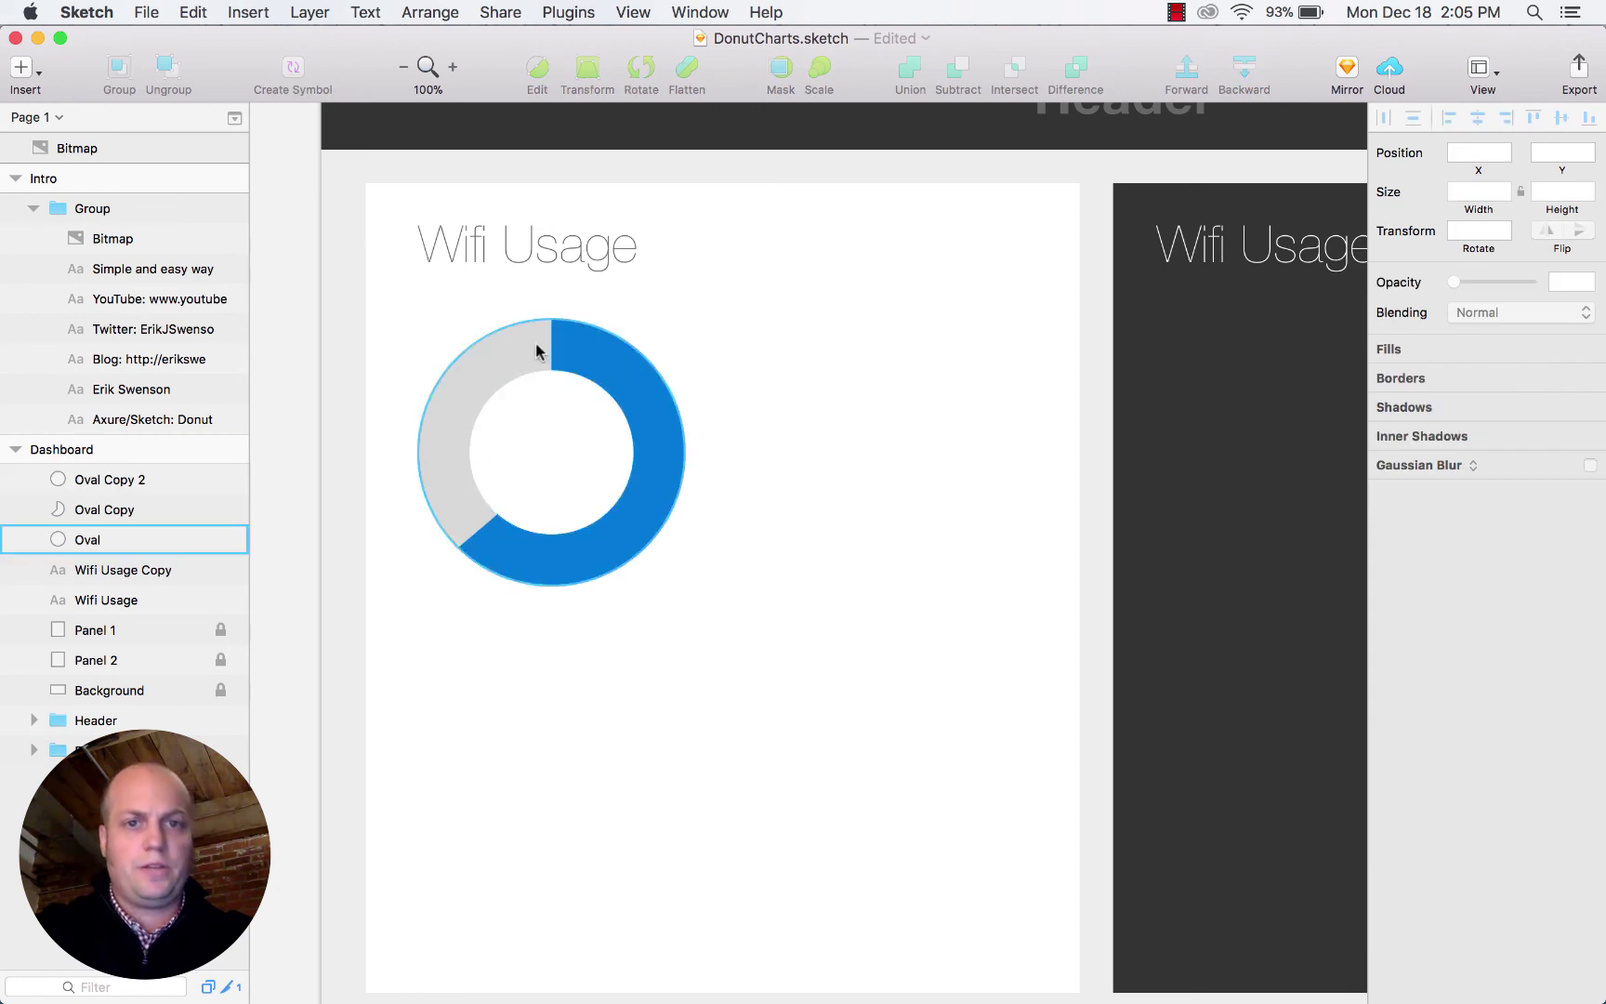
# Duplicate the three-piece donut chart to the right of the original.
pyautogui.press('super+minus')
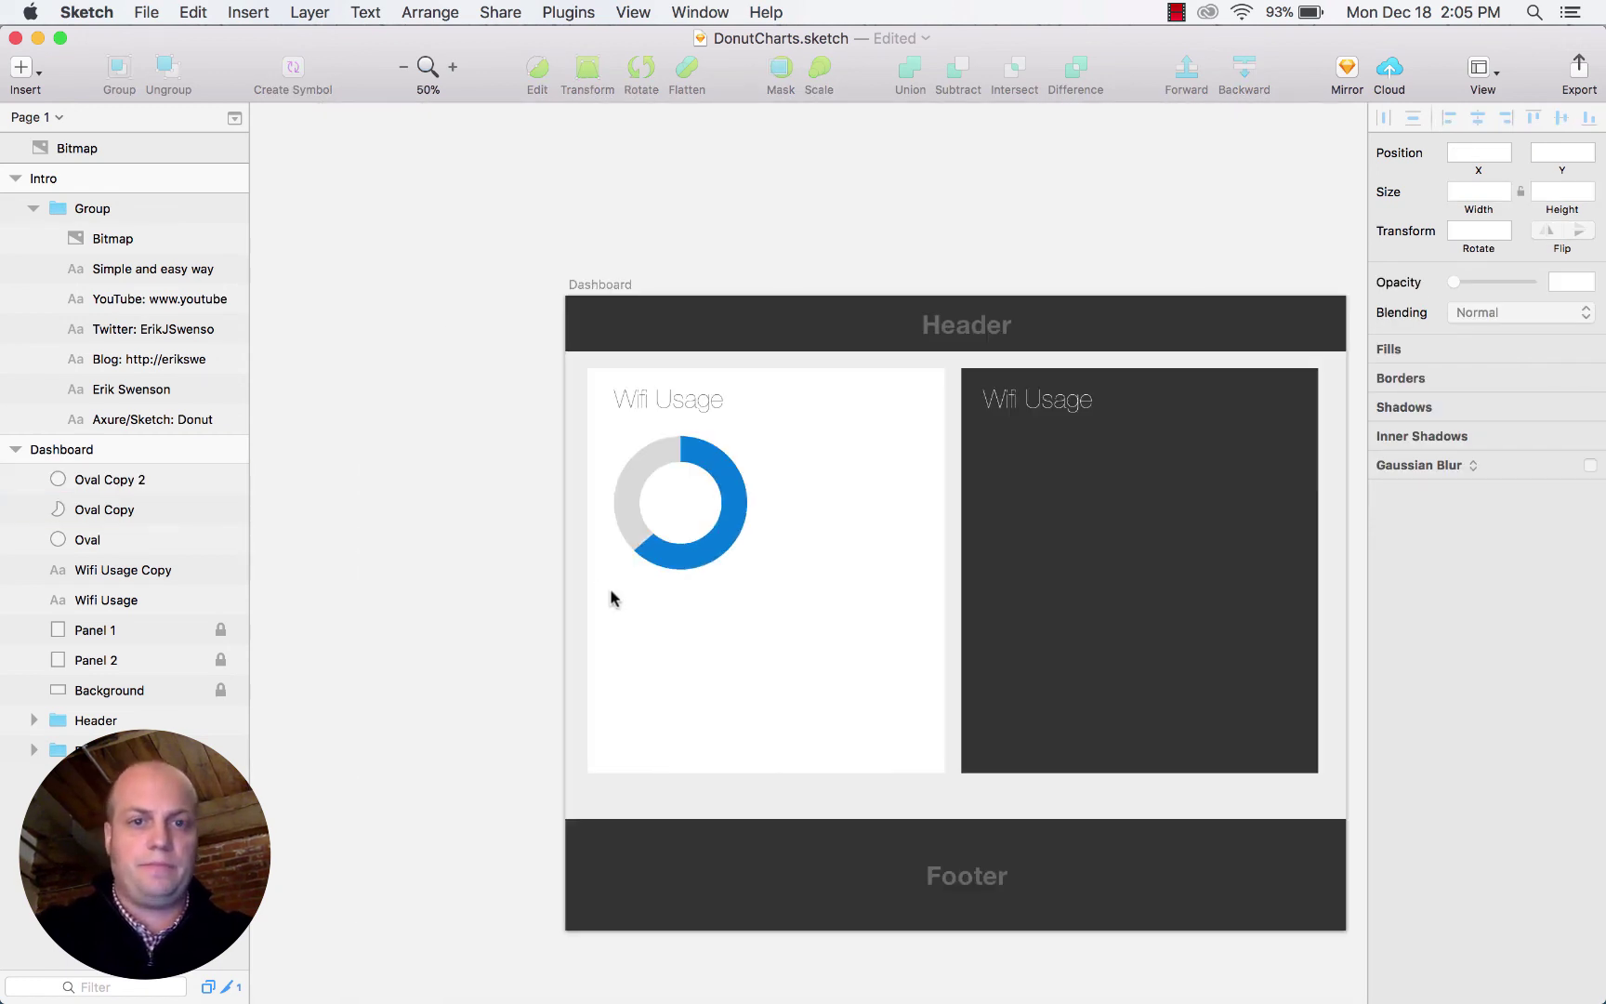
pyautogui.press('super+plus')
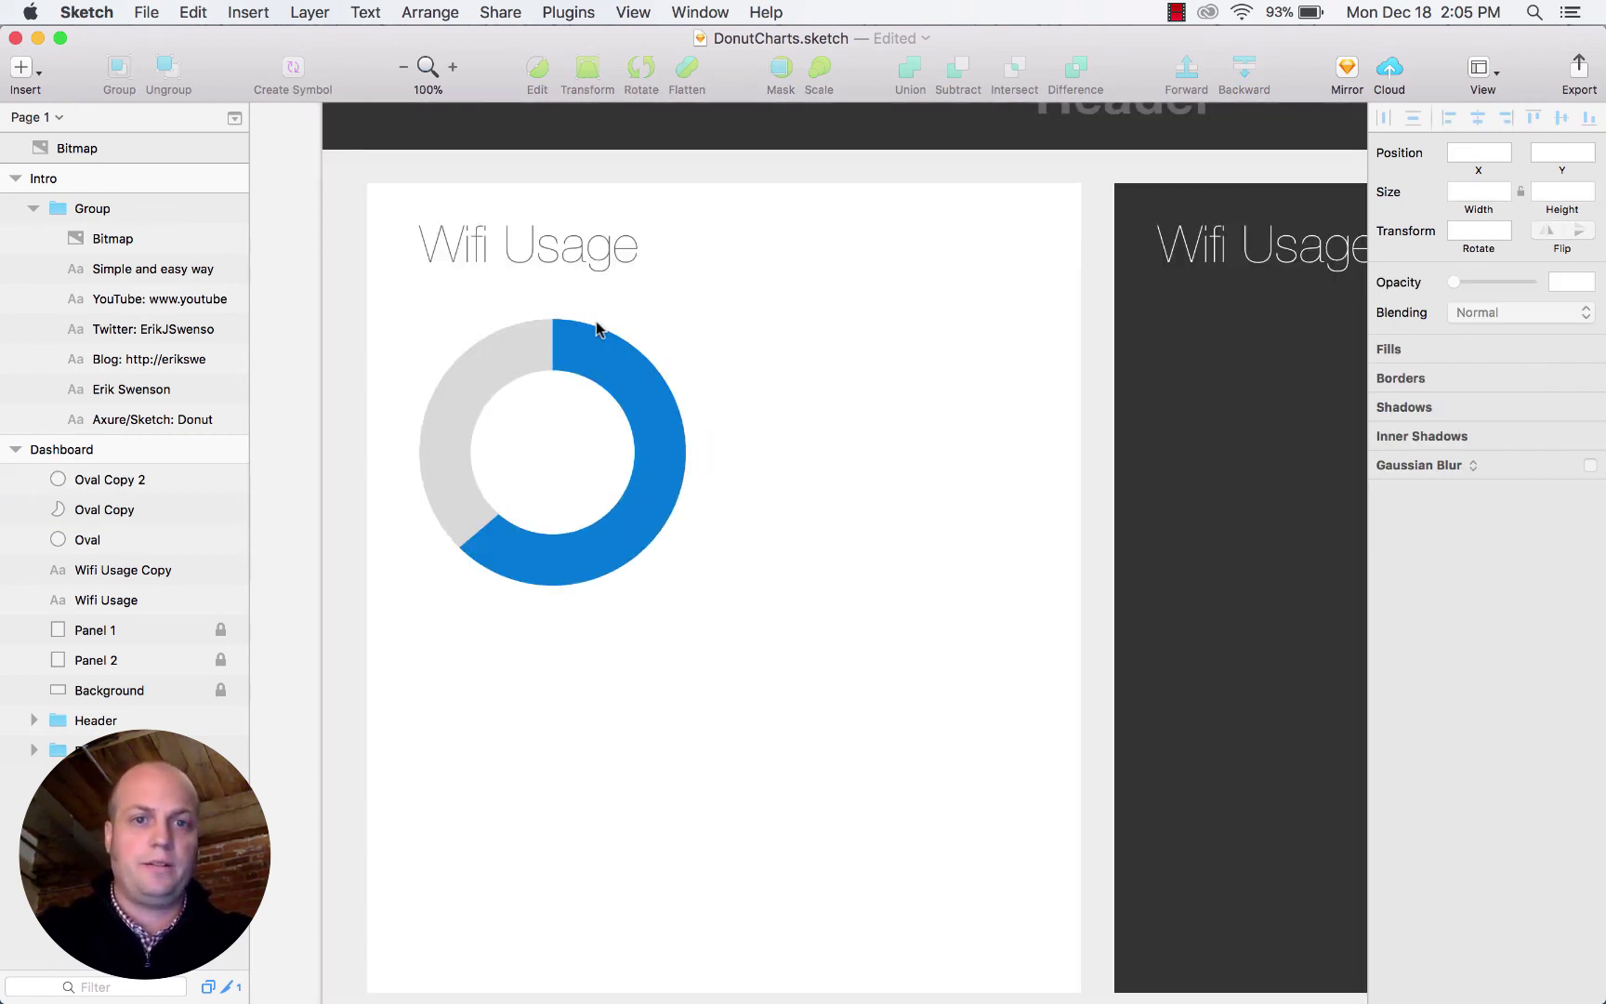
pyautogui.click(585, 387)
pyautogui.keyDown('shift'); pyautogui.click(574, 358); pyautogui.keyUp('shift')
pyautogui.keyDown('shift'); pyautogui.click(519, 347); pyautogui.keyUp('shift')
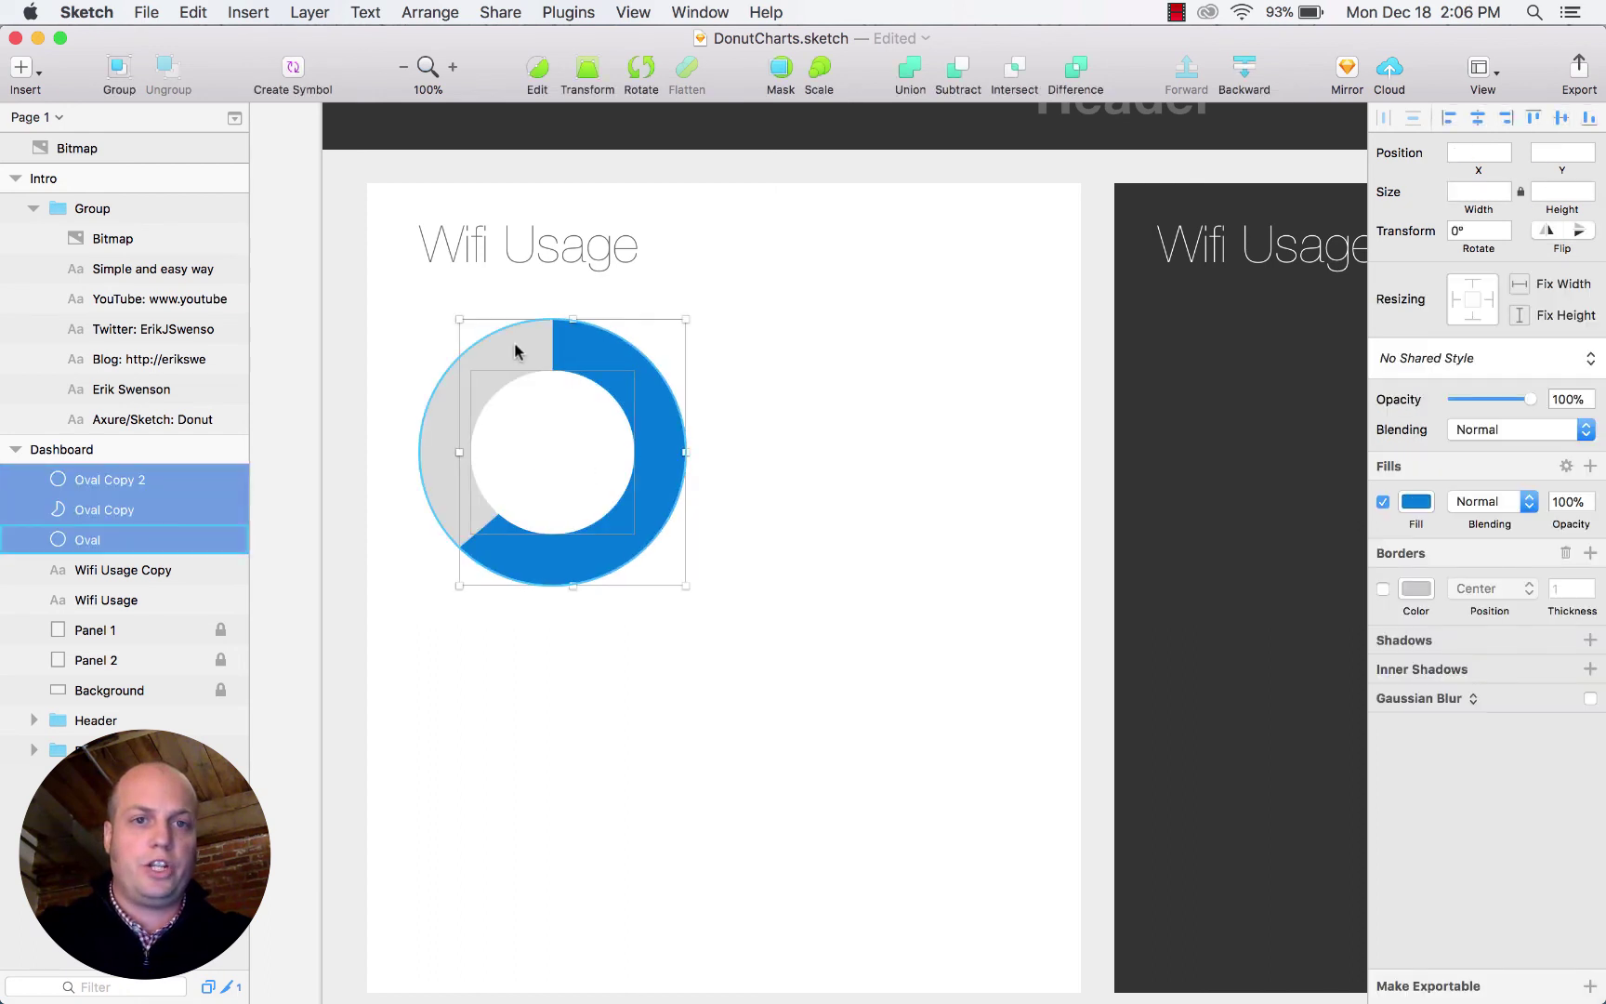
pyautogui.moveTo(490, 377); pyautogui.dragTo(820, 383)
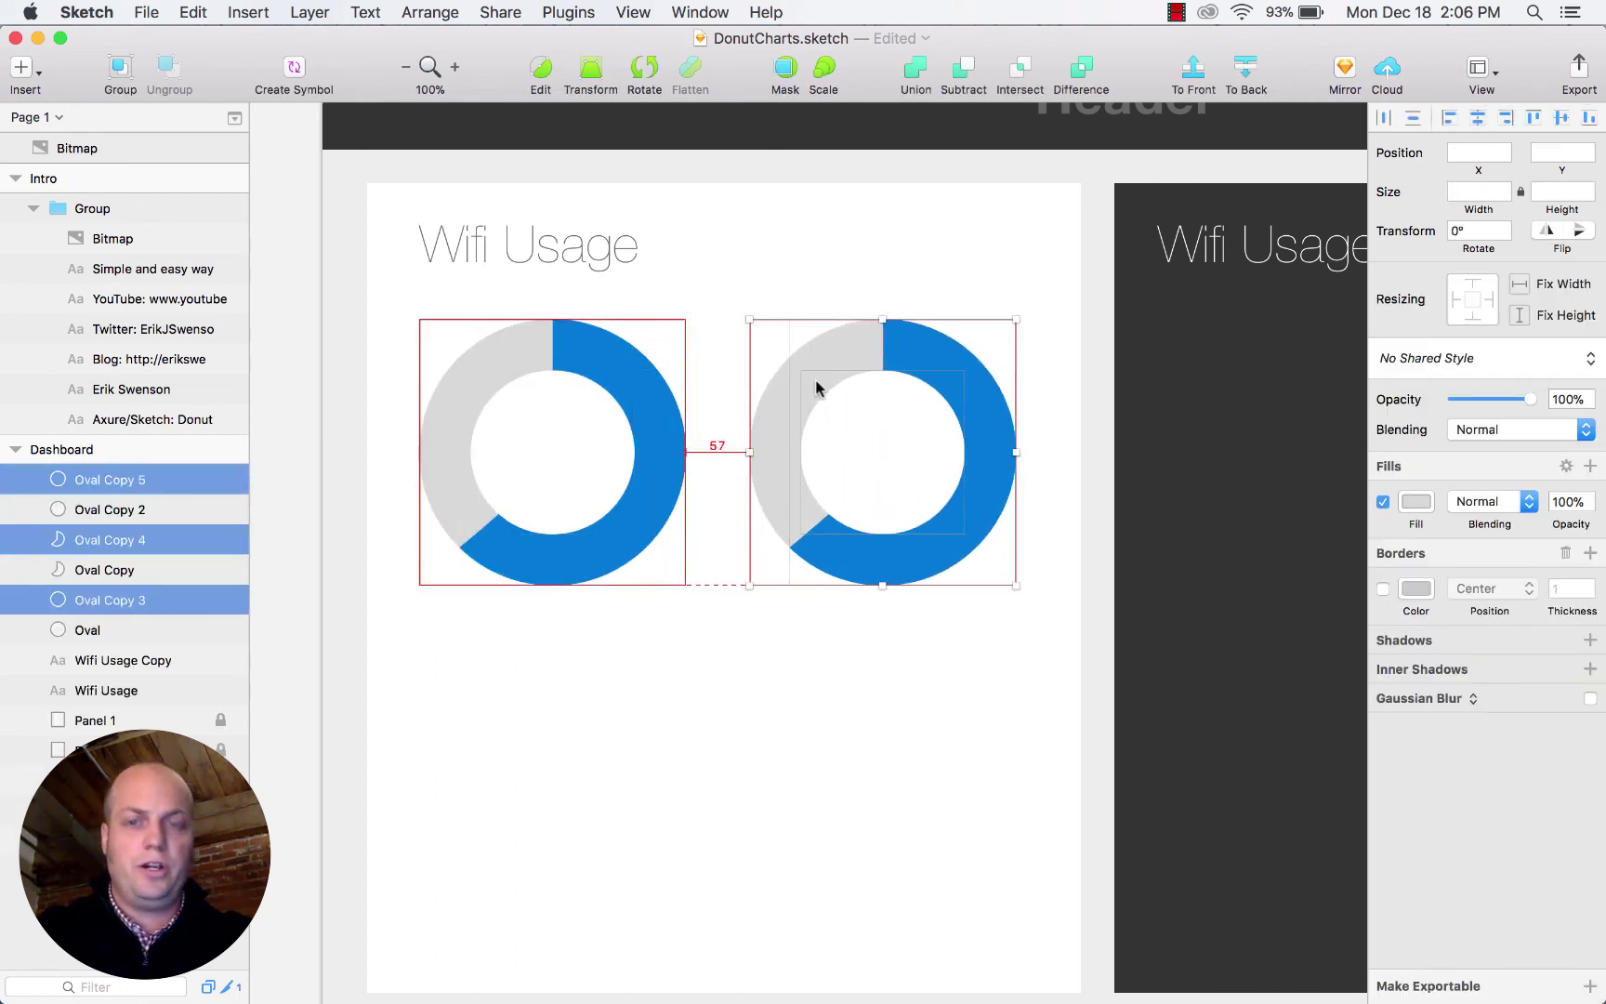
# In the copy, move the white centre aside, delete the blue slice, and duplicate the grey circle in place.
pyautogui.click(895, 269)
pyautogui.click(878, 453)
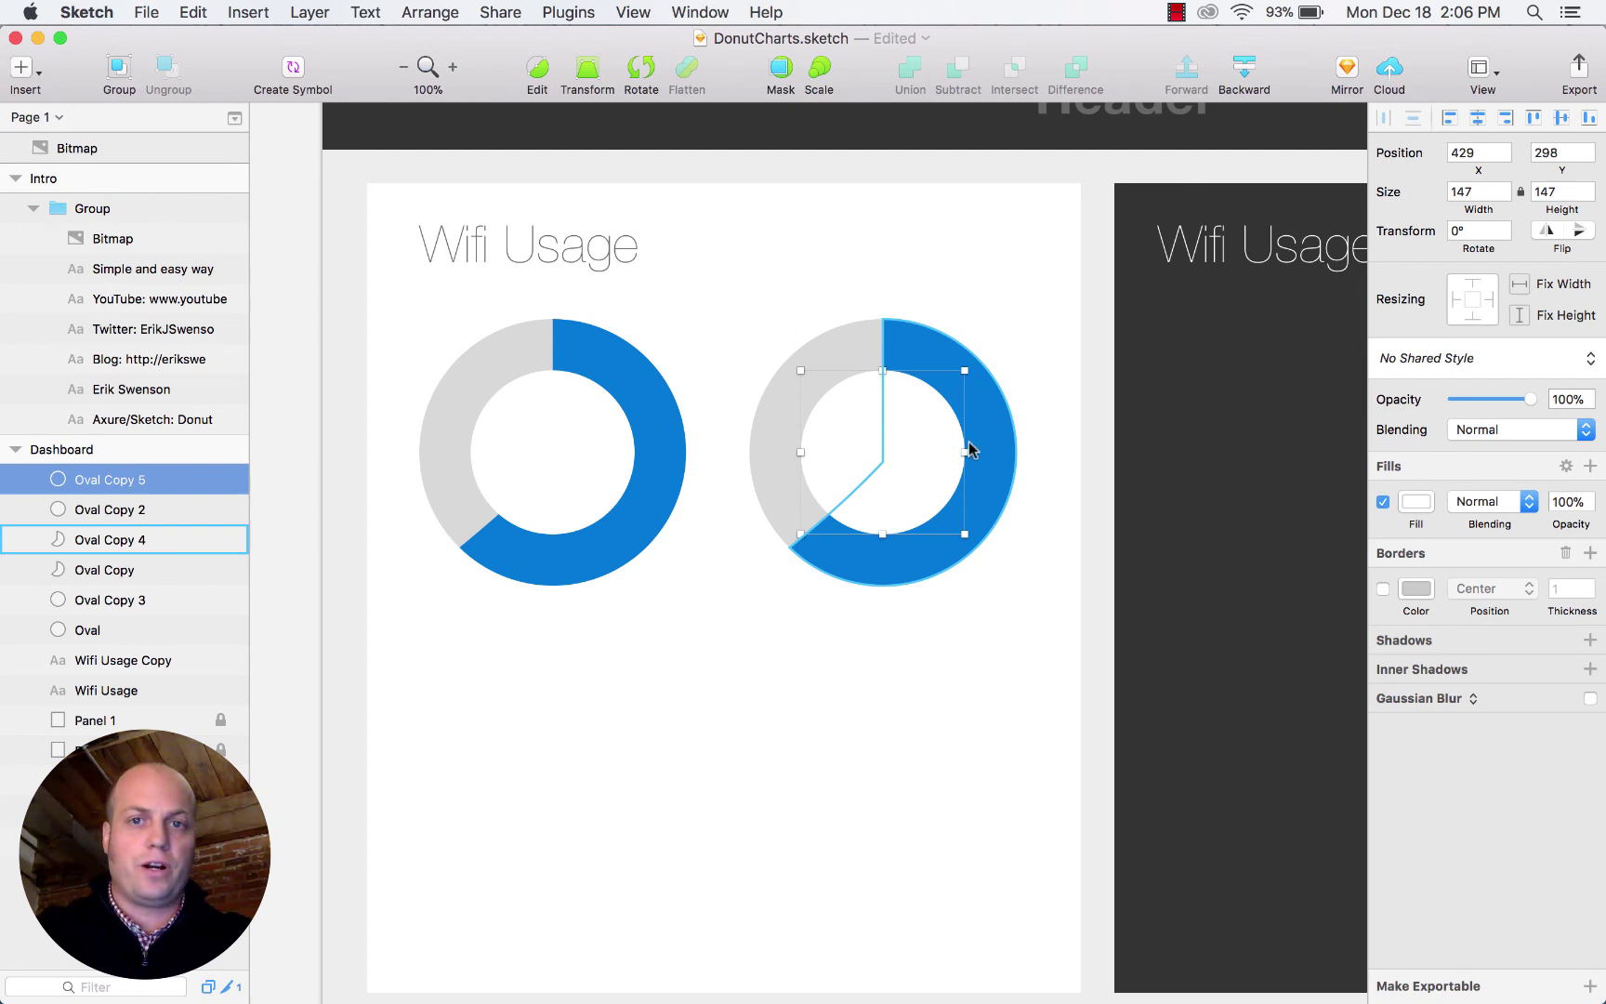
pyautogui.moveTo(907, 434); pyautogui.dragTo(1101, 446)
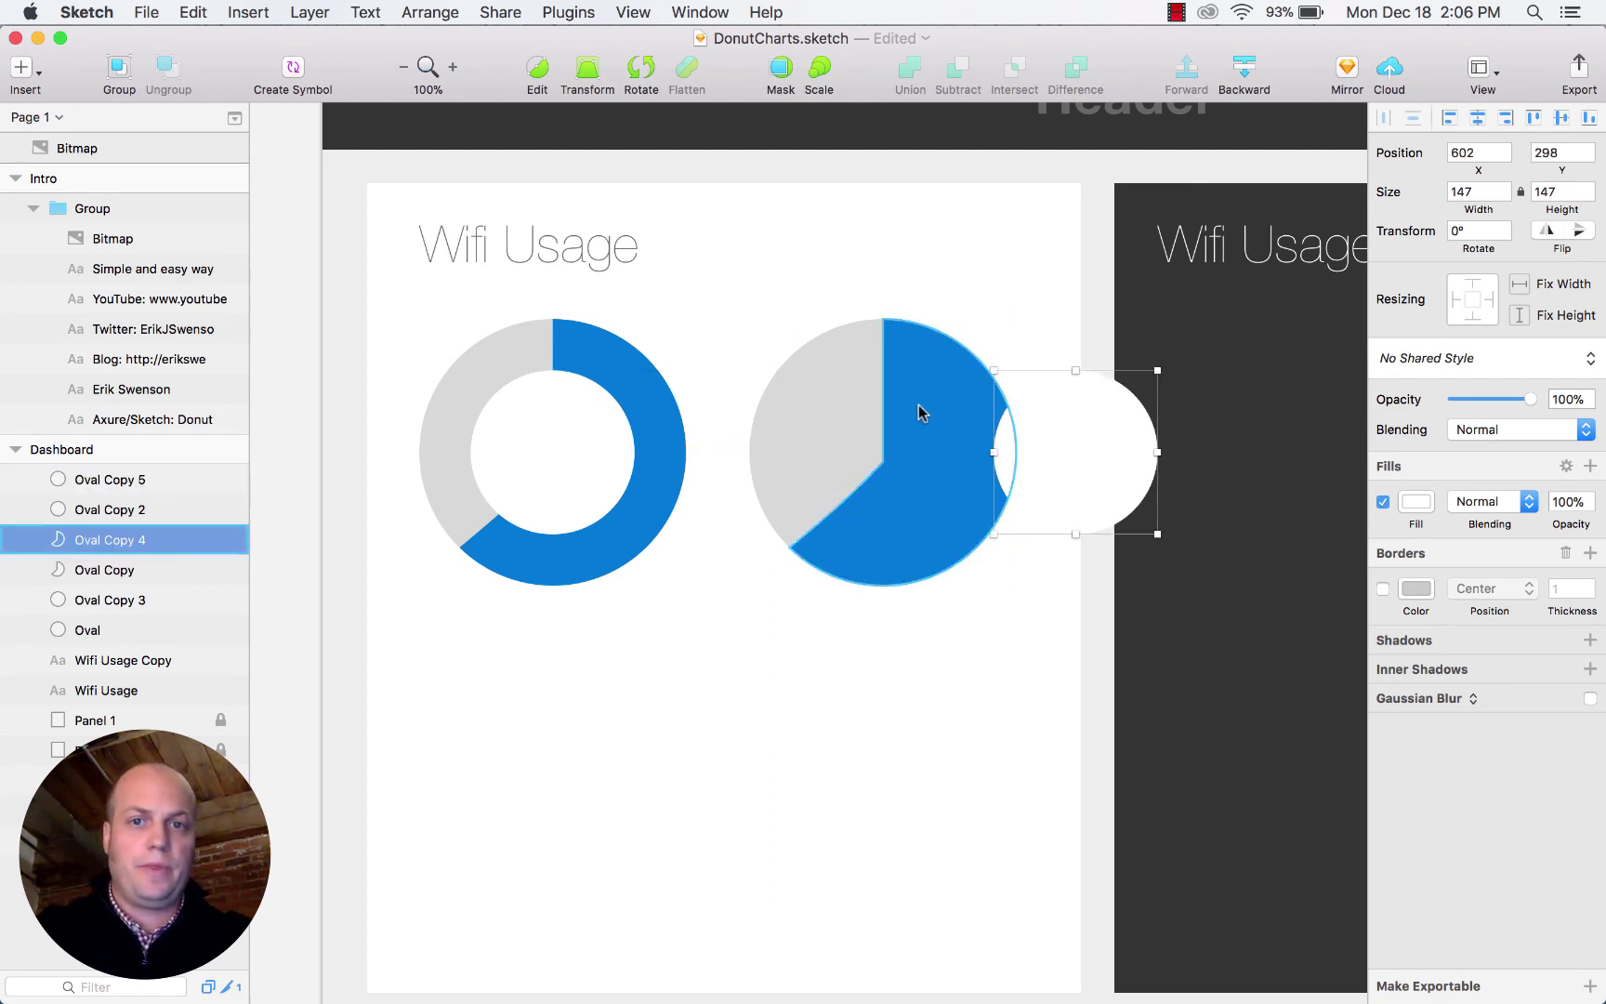
pyautogui.click(918, 404)
pyautogui.press('Delete')
pyautogui.click(843, 460)
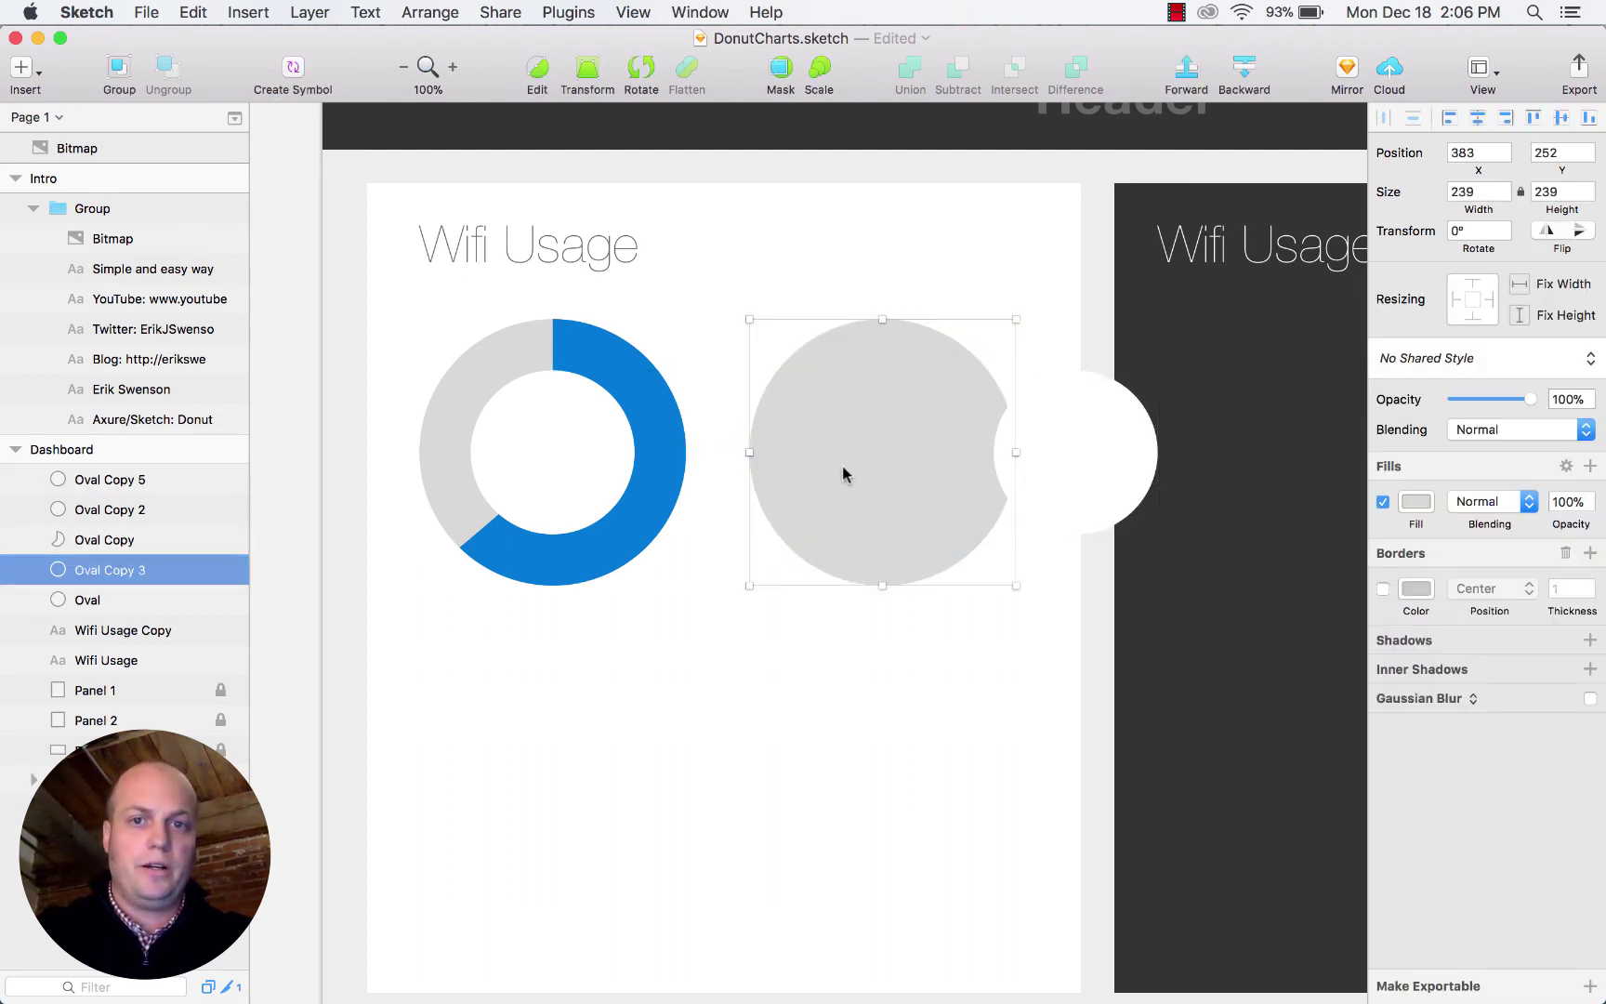
pyautogui.moveTo(841, 466)
pyautogui.mouseDown()
pyautogui.moveTo(996, 477)
pyautogui.moveTo(936, 427)
pyautogui.moveTo(858, 436)
pyautogui.mouseUp()
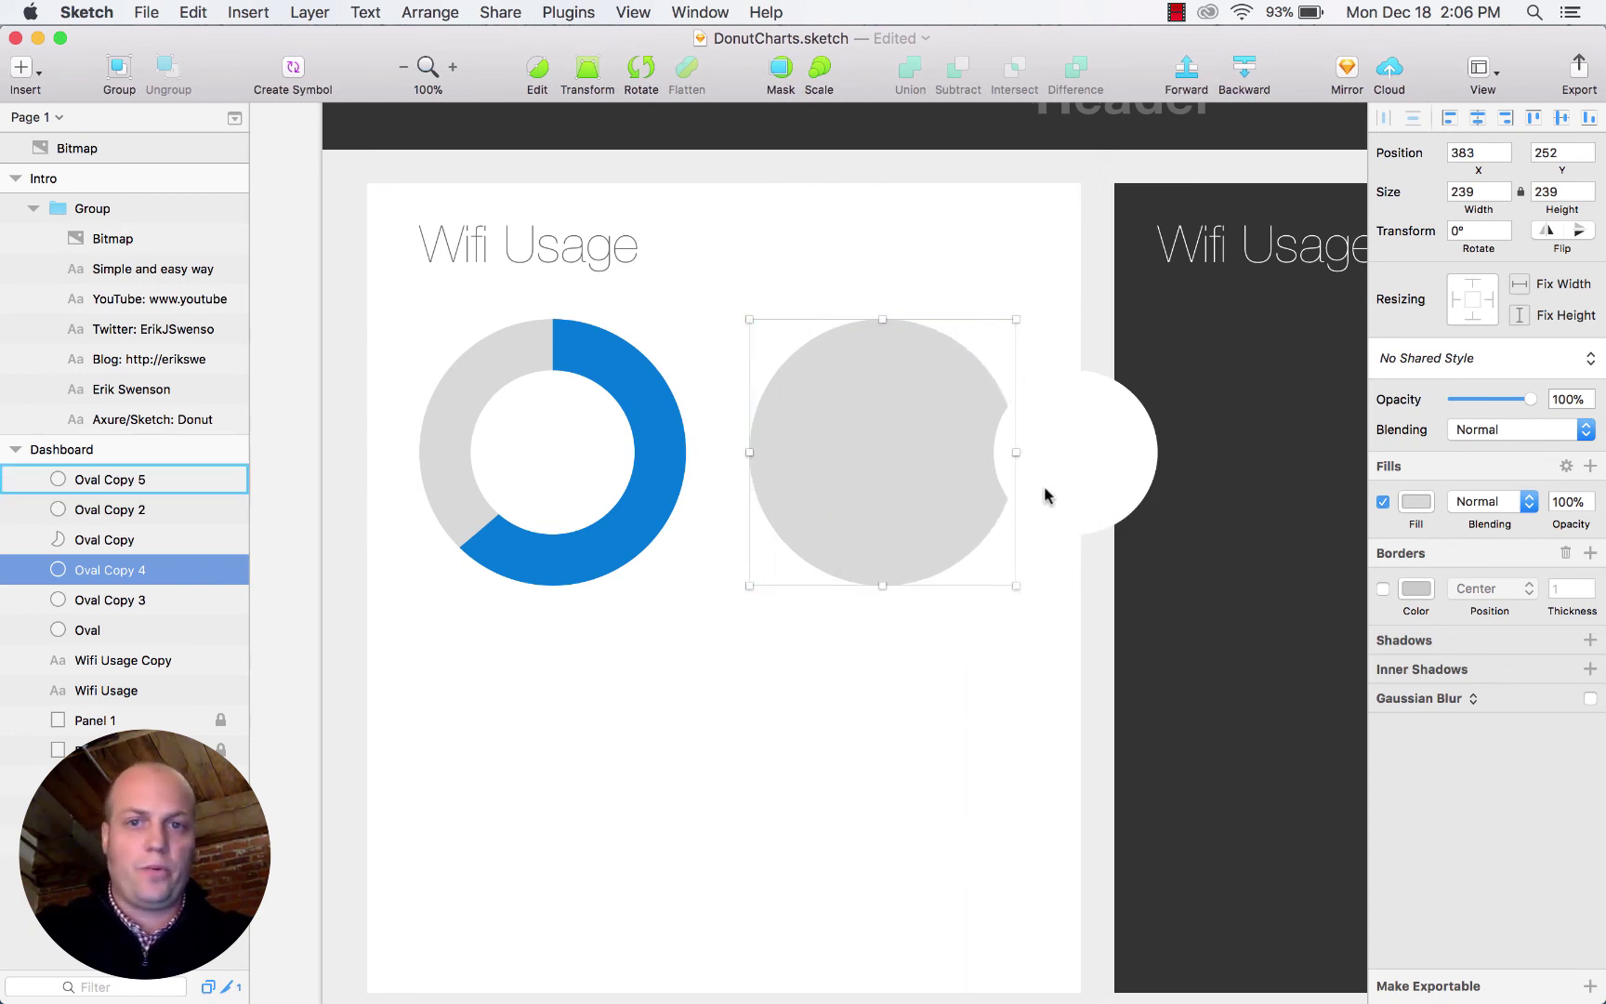
# Edit the copied circle's points into a wedge running from the top to the lower right via the centre.
pyautogui.press('Escape')
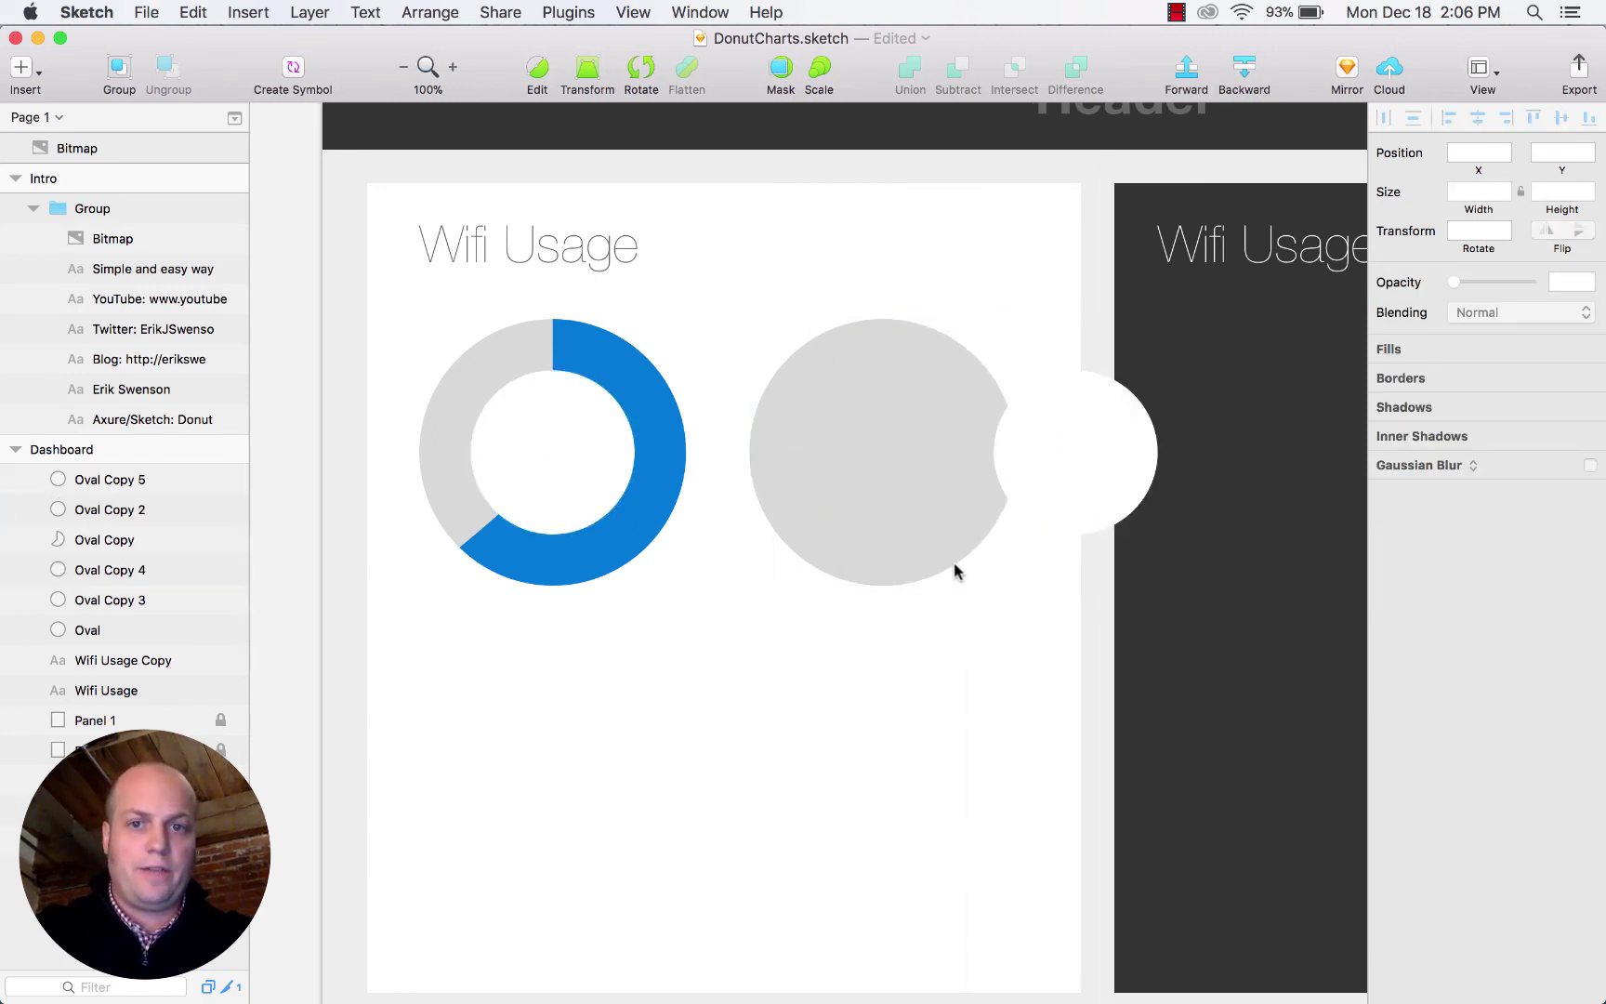
pyautogui.doubleClick(956, 537)
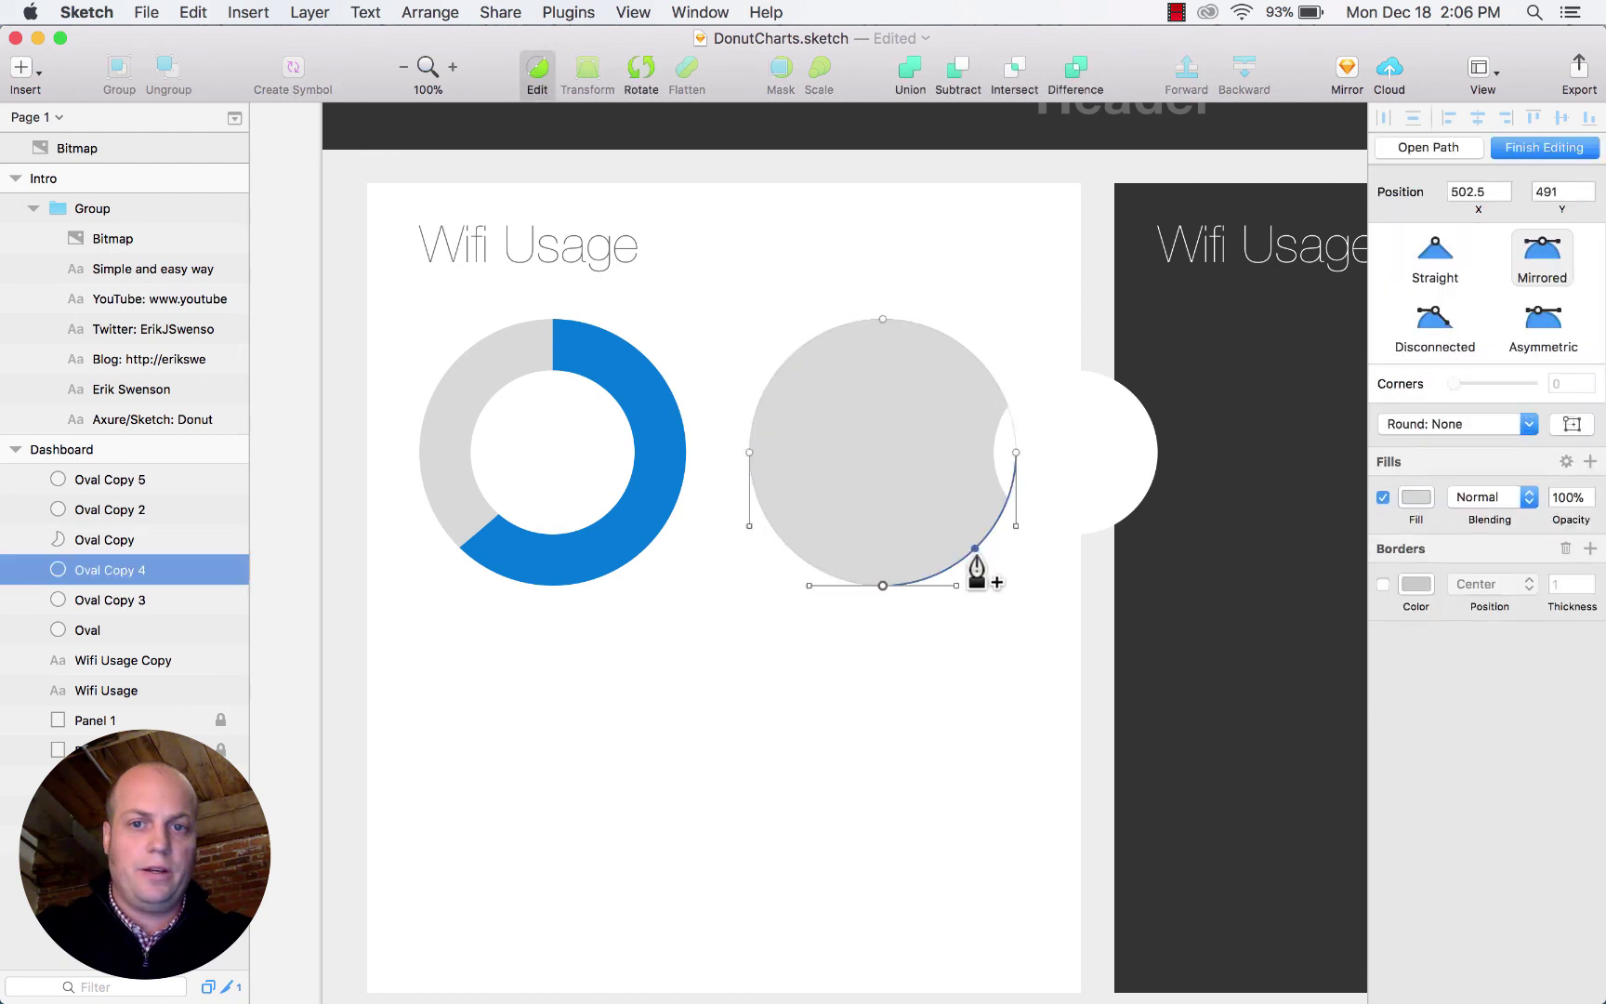
pyautogui.click(981, 540)
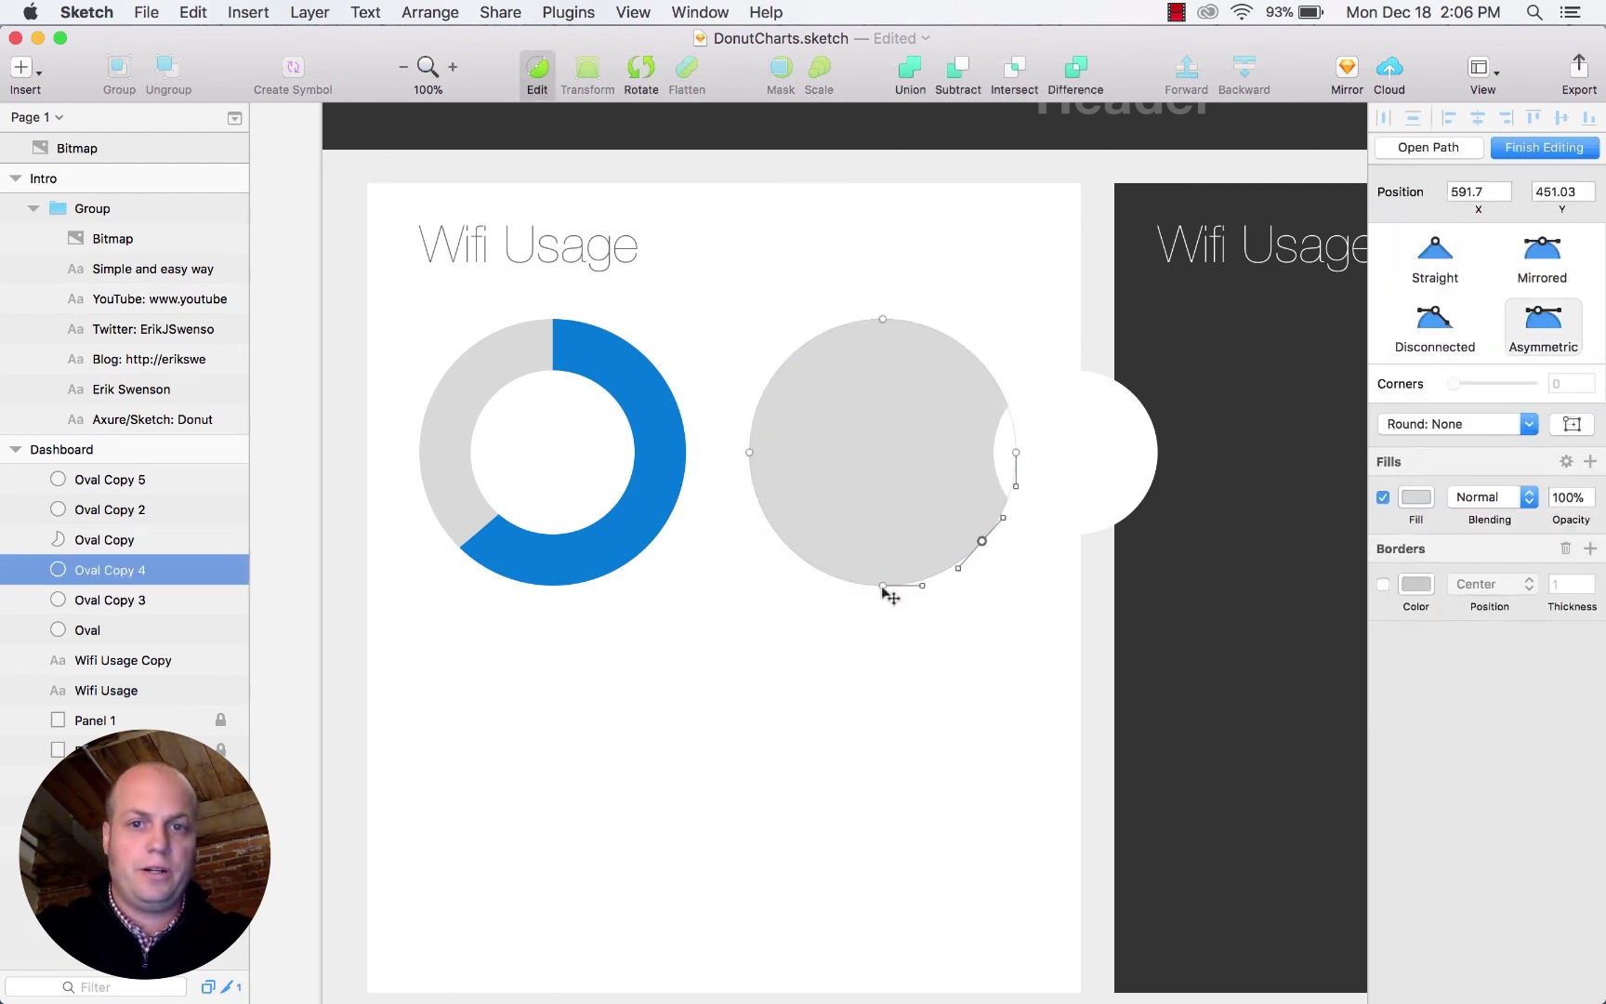
pyautogui.moveTo(882, 586); pyautogui.dragTo(882, 452)
pyautogui.click(750, 452)
pyautogui.press('BackSpace')
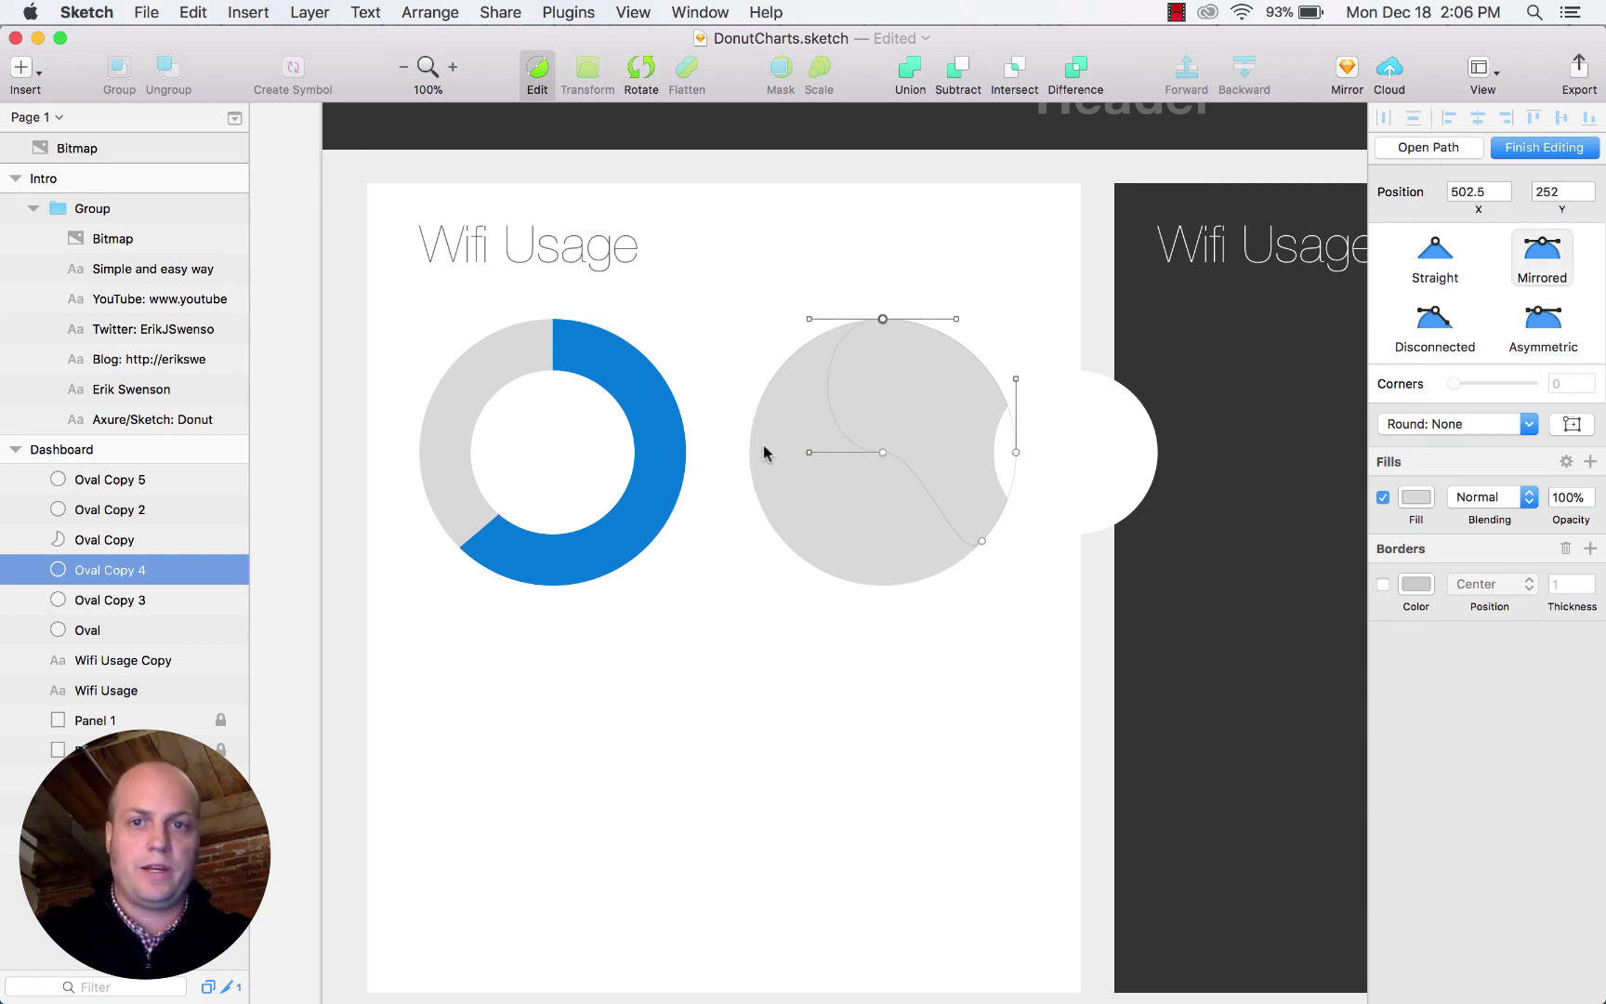
pyautogui.click(1435, 333)
pyautogui.moveTo(813, 322); pyautogui.dragTo(883, 377)
# Fill the wedge blue 0078D7 and straighten its edges using disconnected anchors.
pyautogui.click(1416, 497)
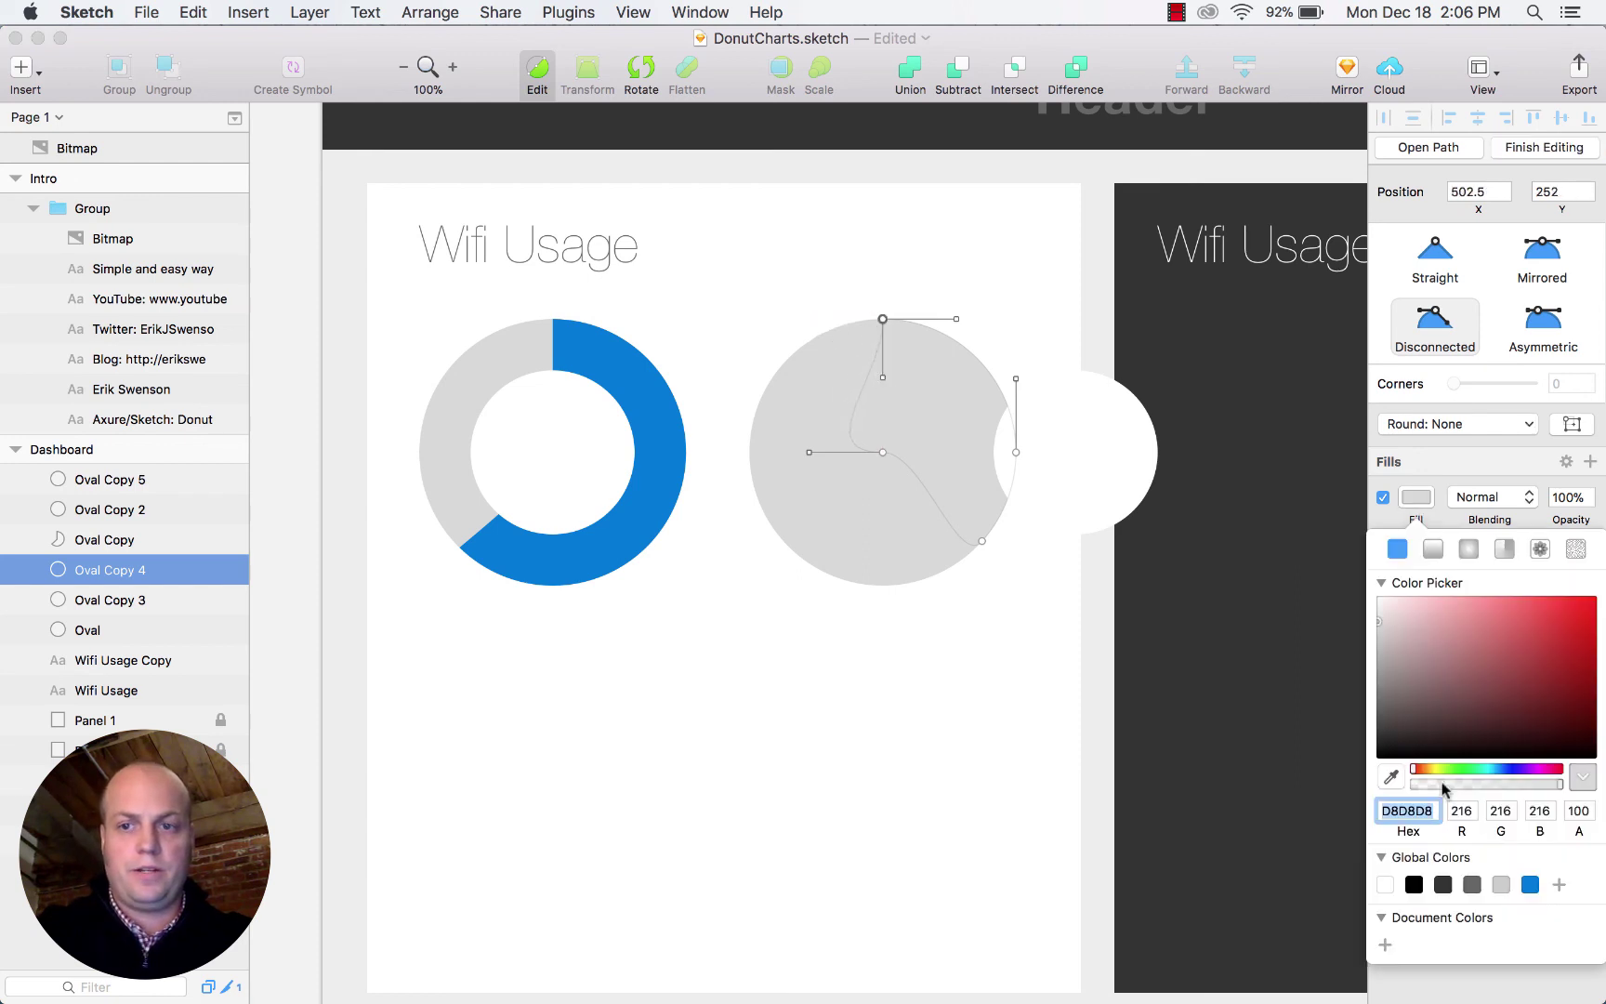
pyautogui.click(1530, 884)
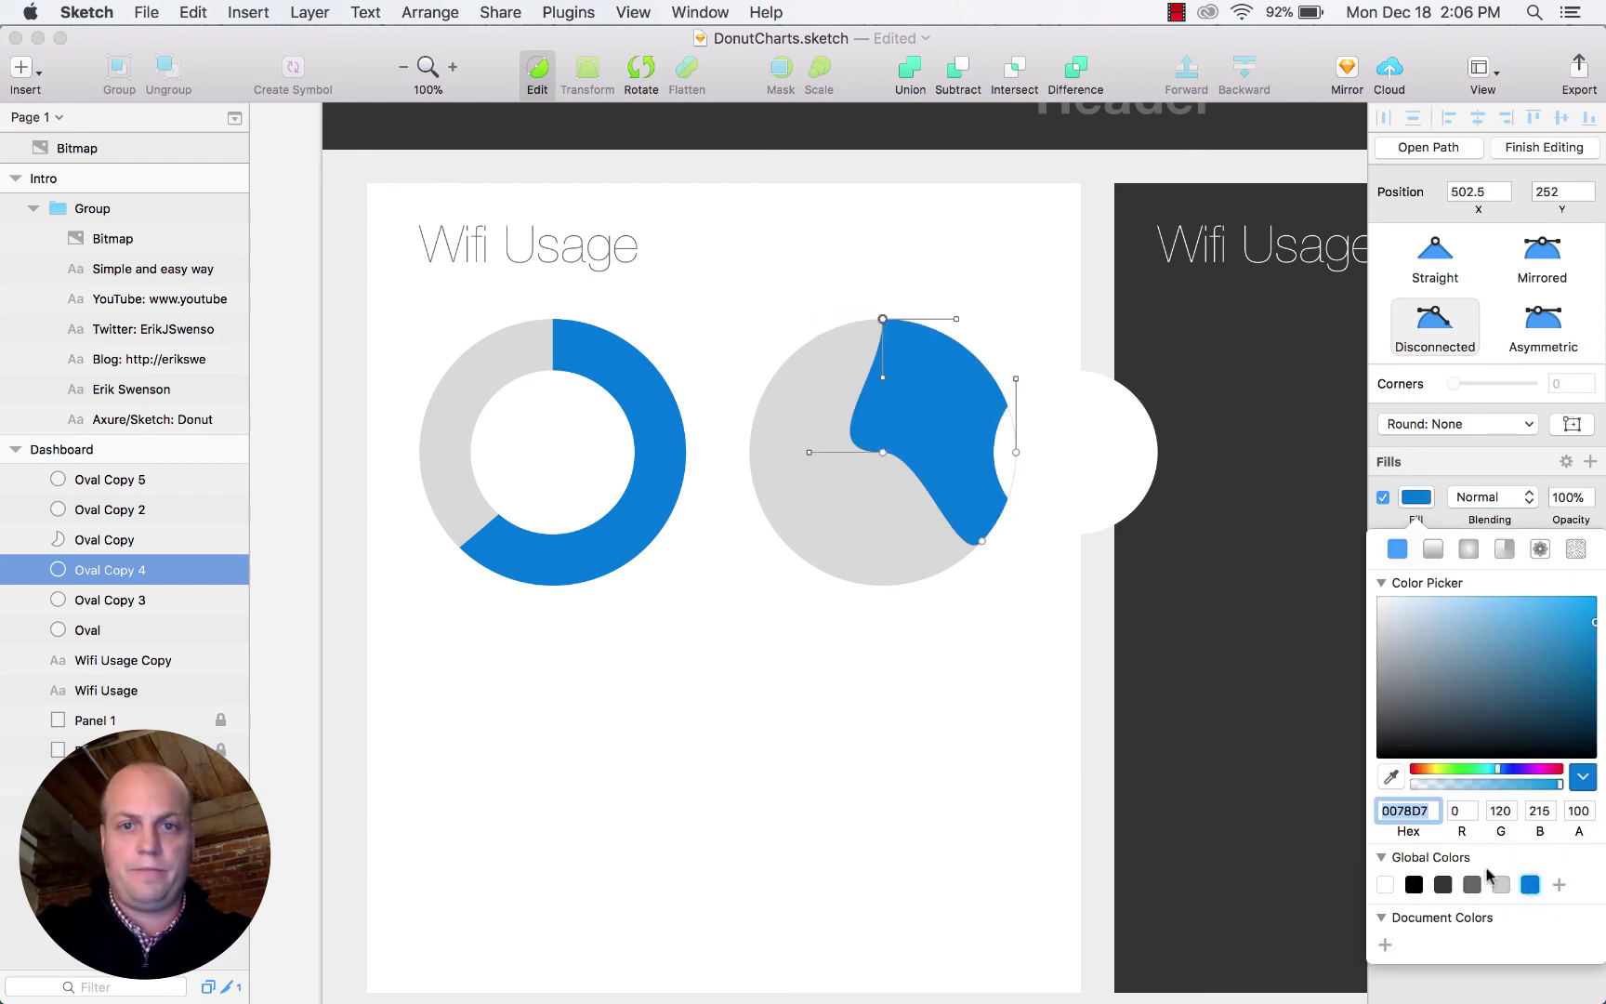
pyautogui.click(883, 454)
pyautogui.click(1418, 321)
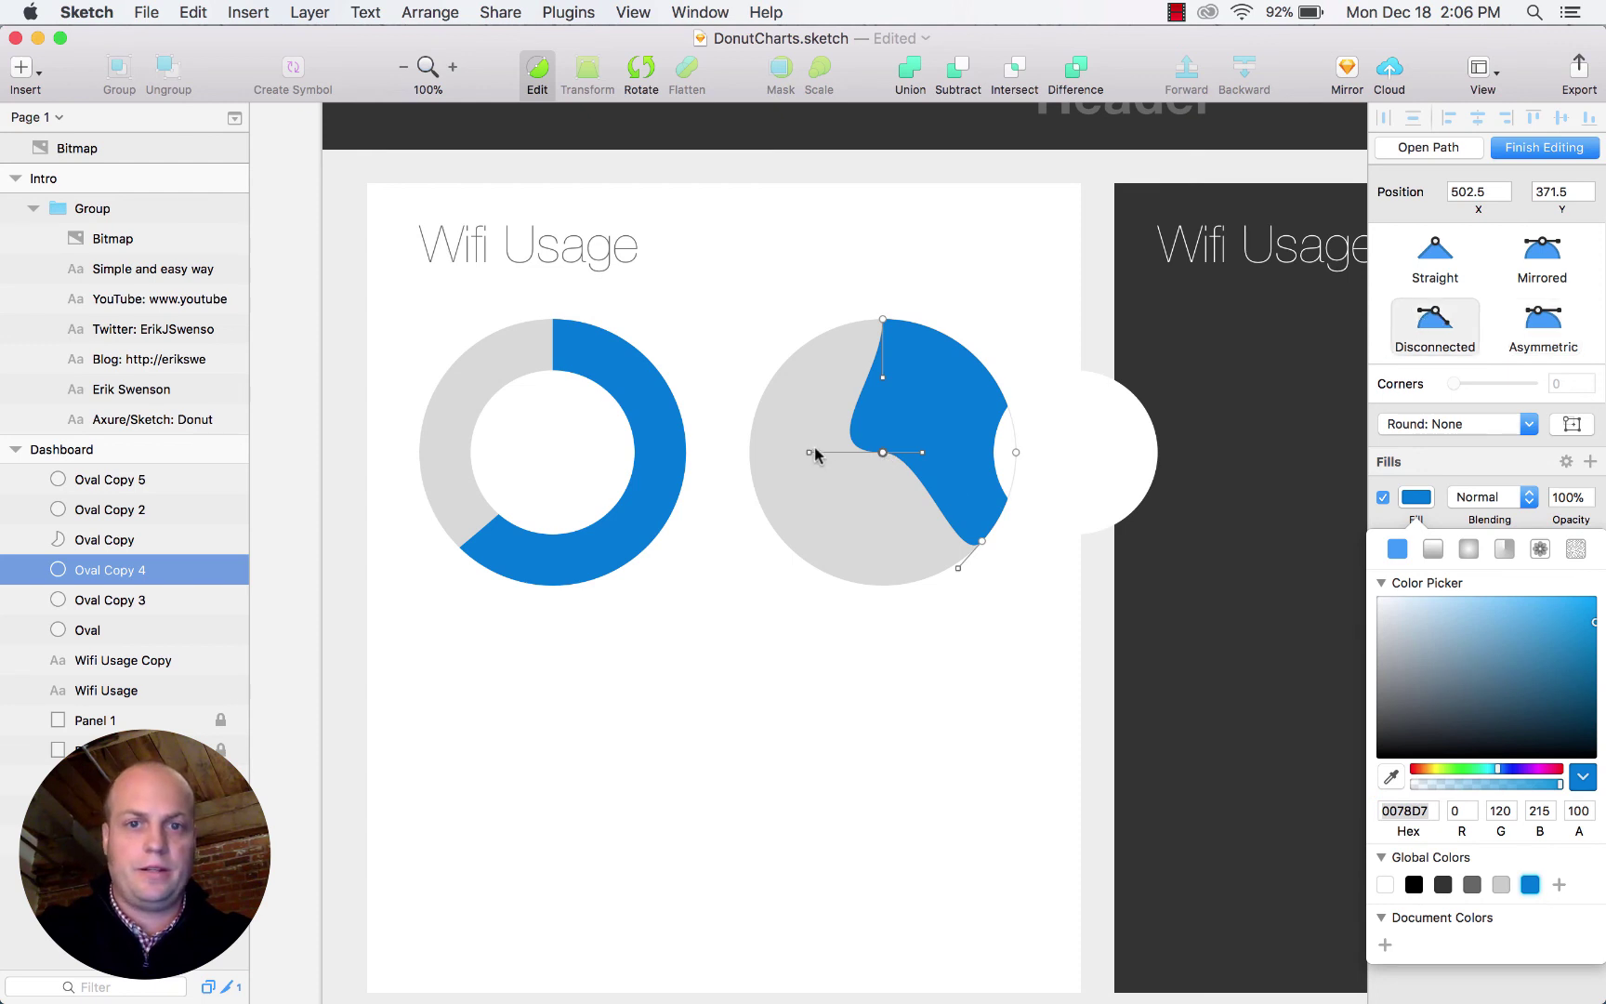
pyautogui.moveTo(810, 453); pyautogui.dragTo(924, 486)
pyautogui.click(982, 541)
pyautogui.click(1436, 325)
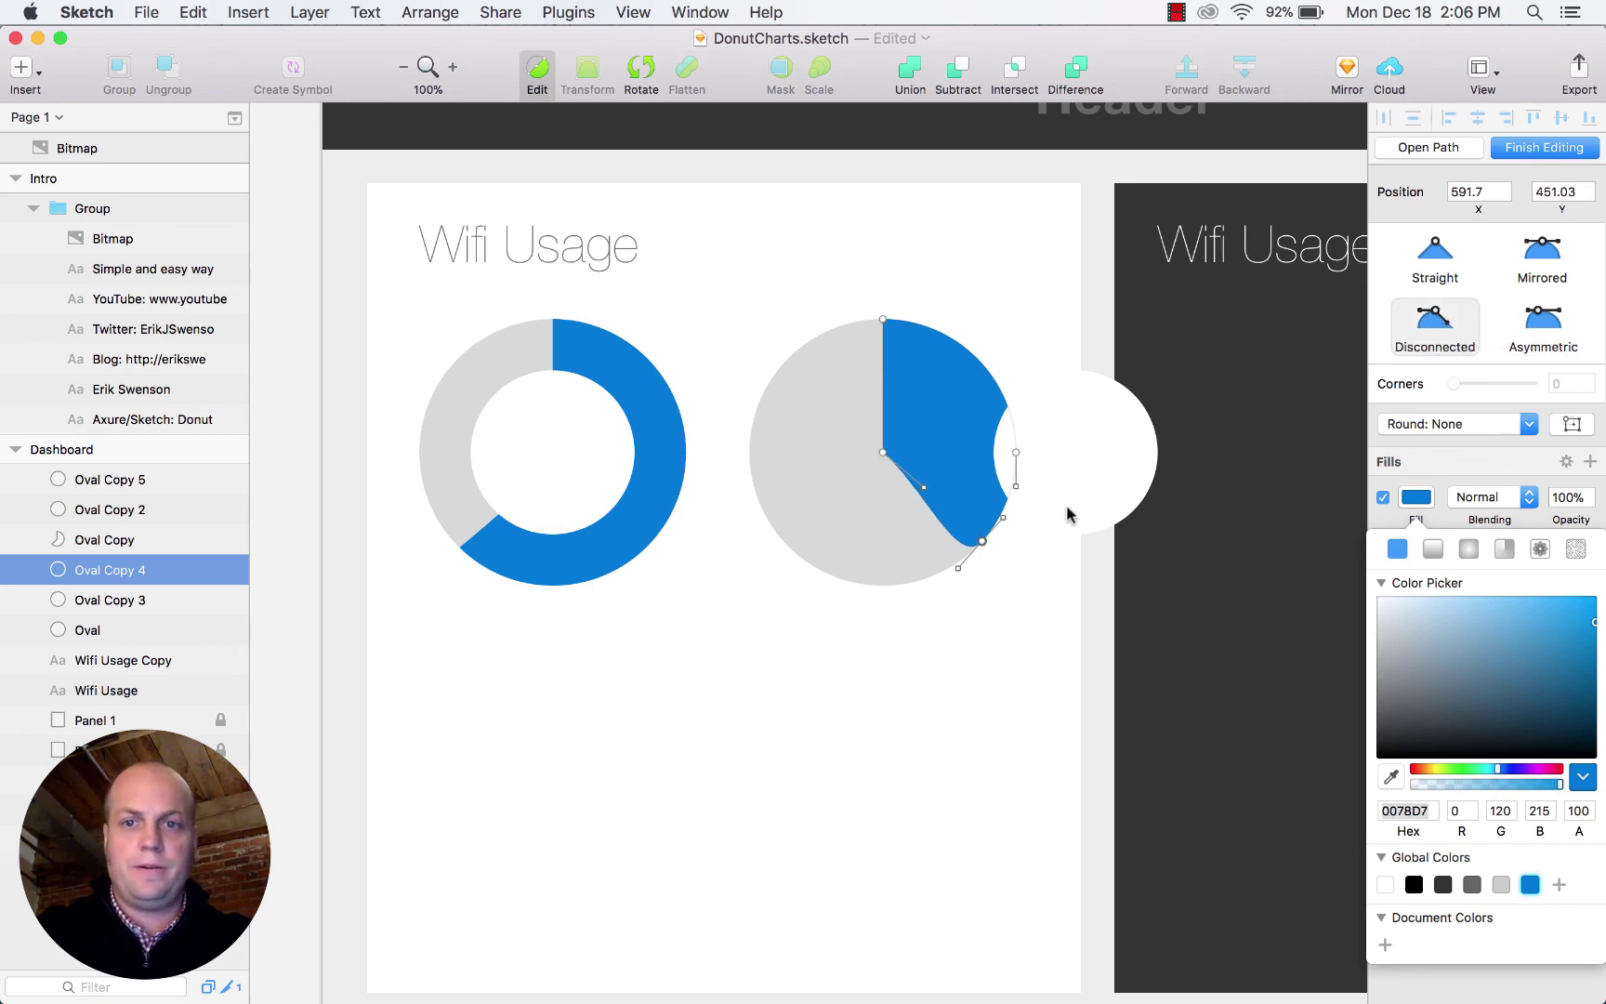
pyautogui.moveTo(958, 567); pyautogui.dragTo(955, 521)
pyautogui.press('Escape')
# Move the white circle back over the second donut's centre.
pyautogui.click(1069, 465)
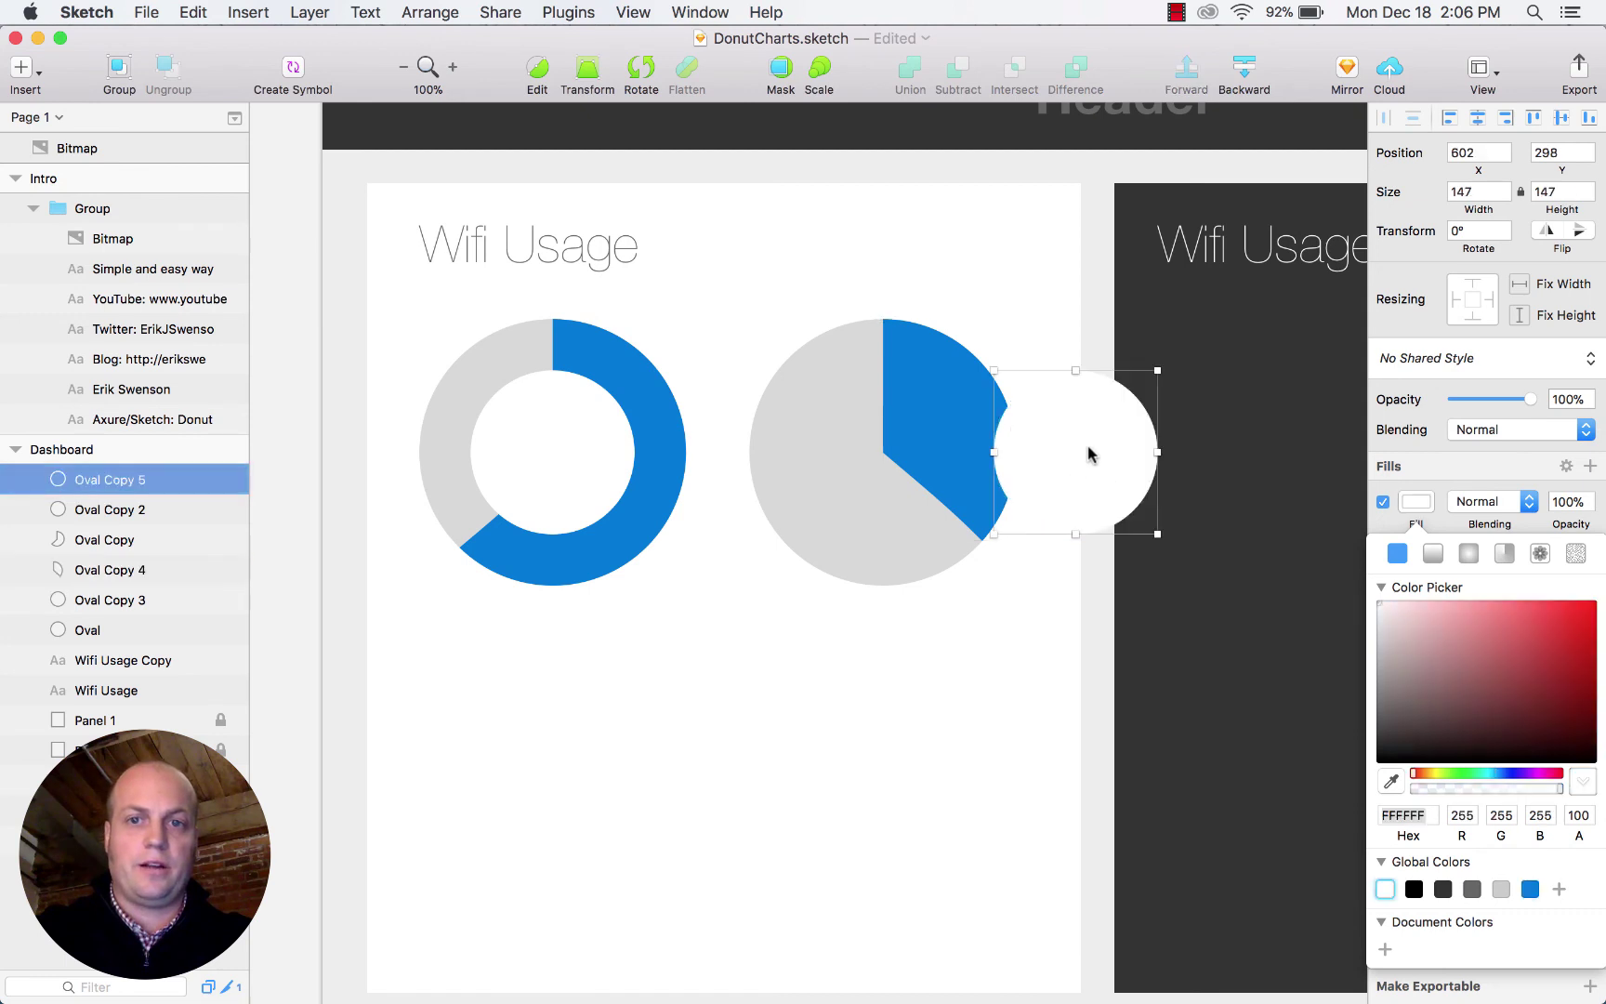
pyautogui.moveTo(1085, 461); pyautogui.dragTo(885, 470)
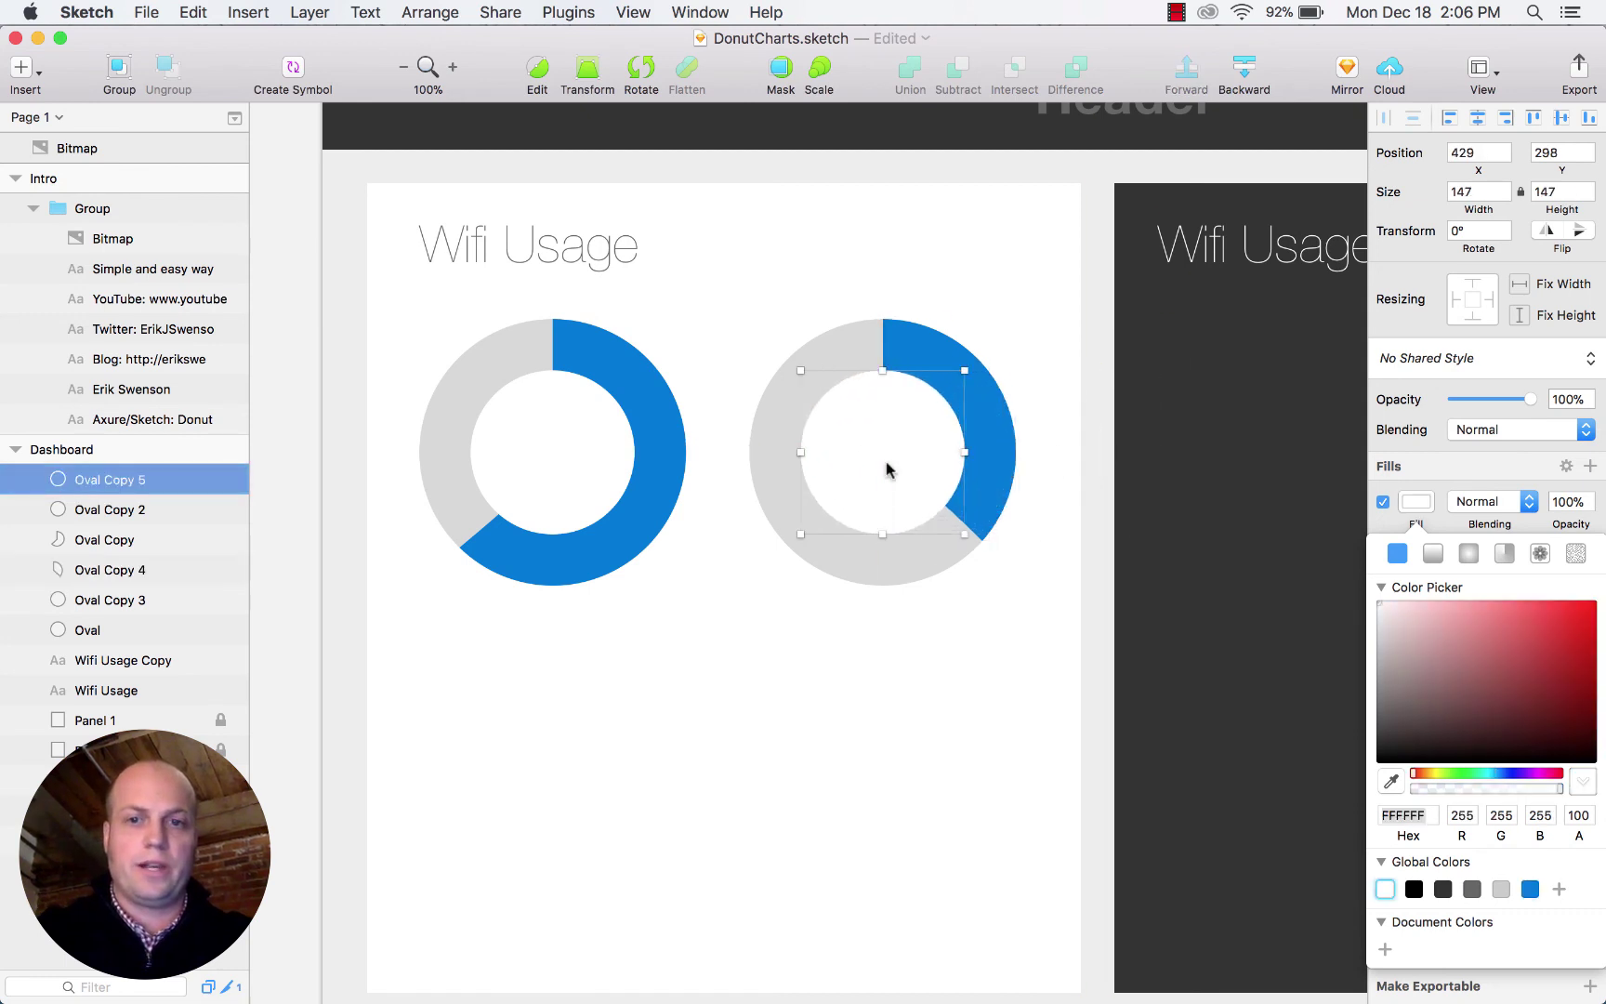
pyautogui.press('super+minus')
pyautogui.press('Escape')
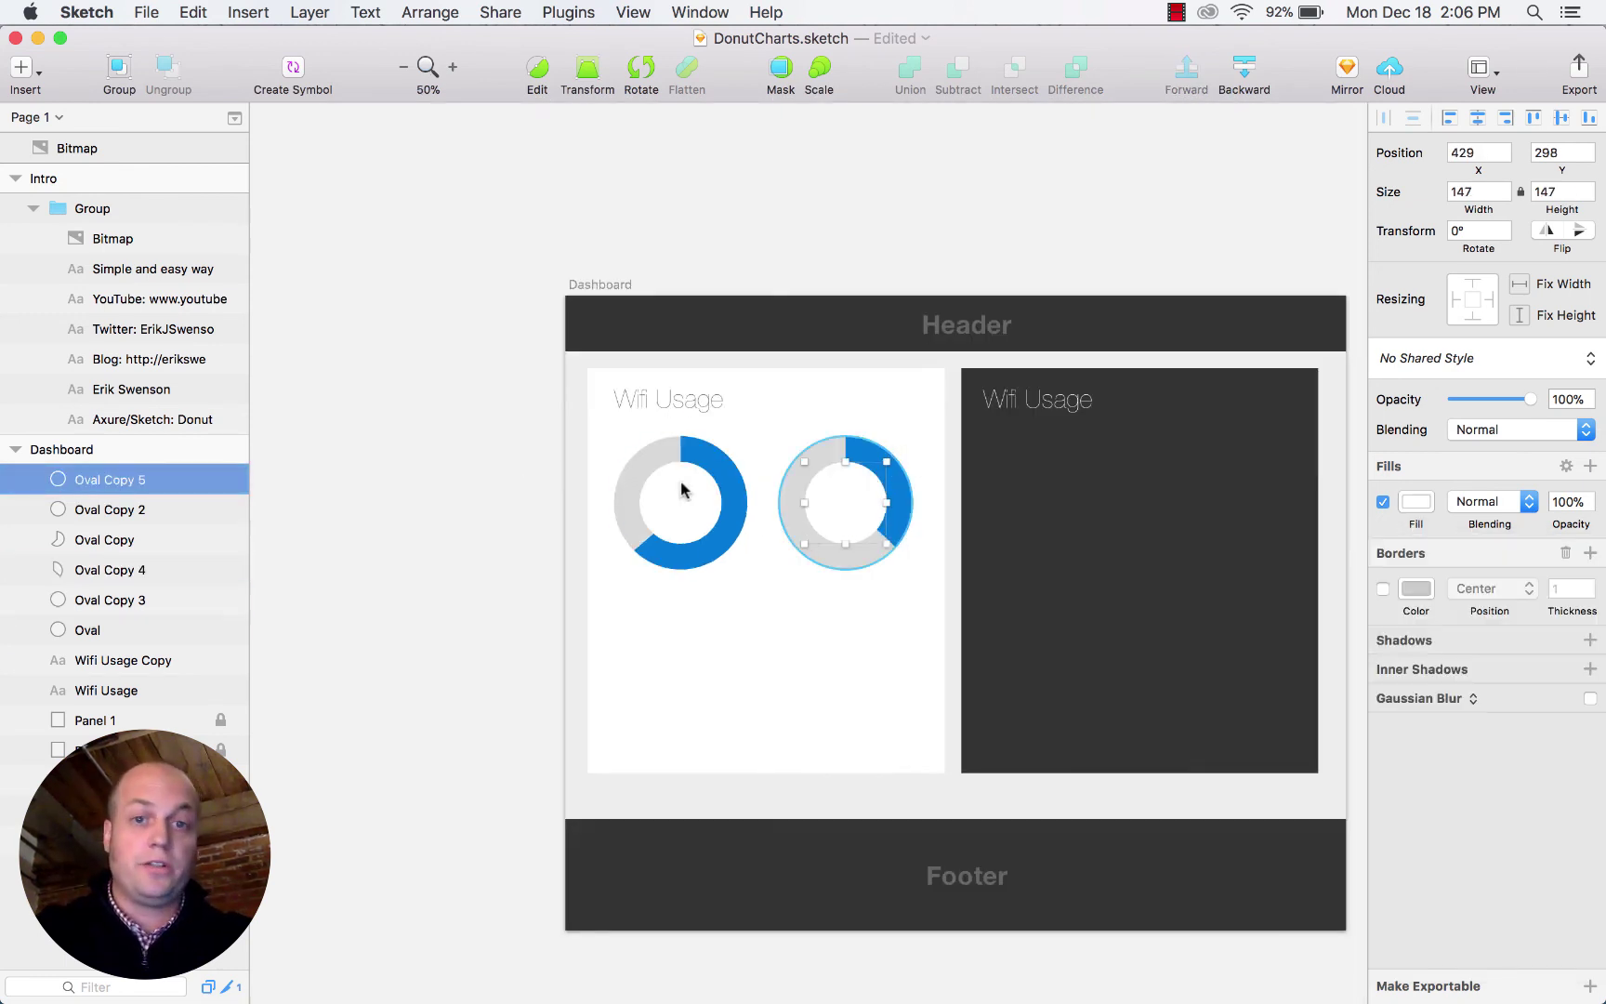
pyautogui.click(538, 438)
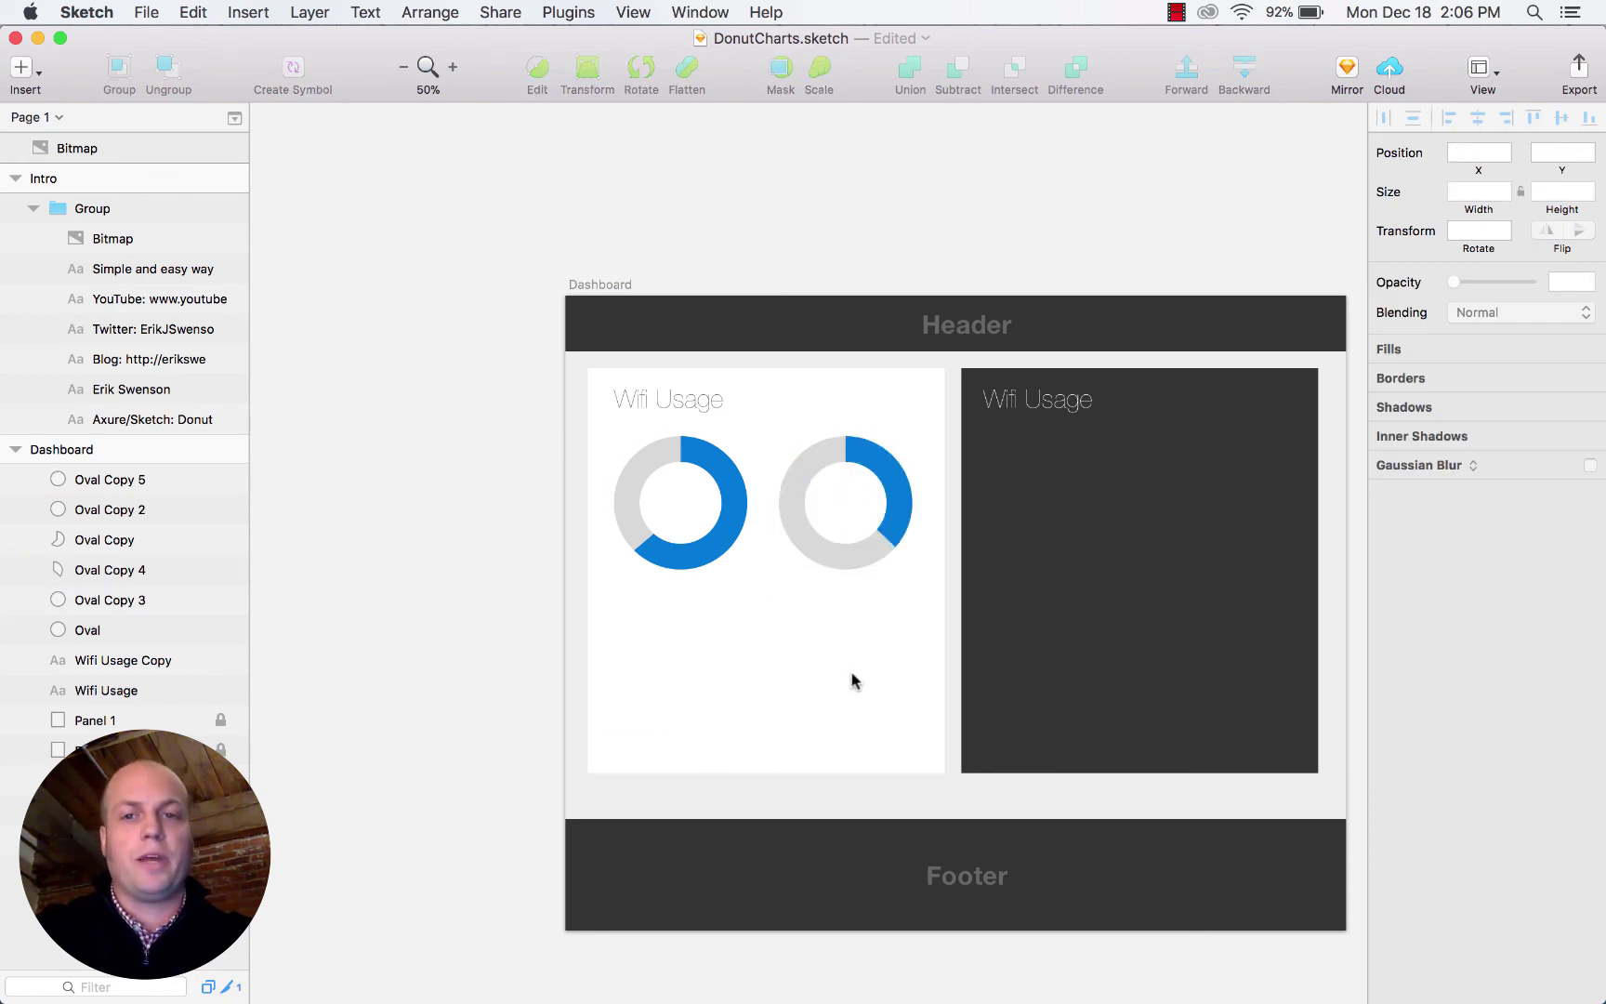
# Copy the three-oval donut onto the dark Wifi Usage panel.
pyautogui.click(853, 490)
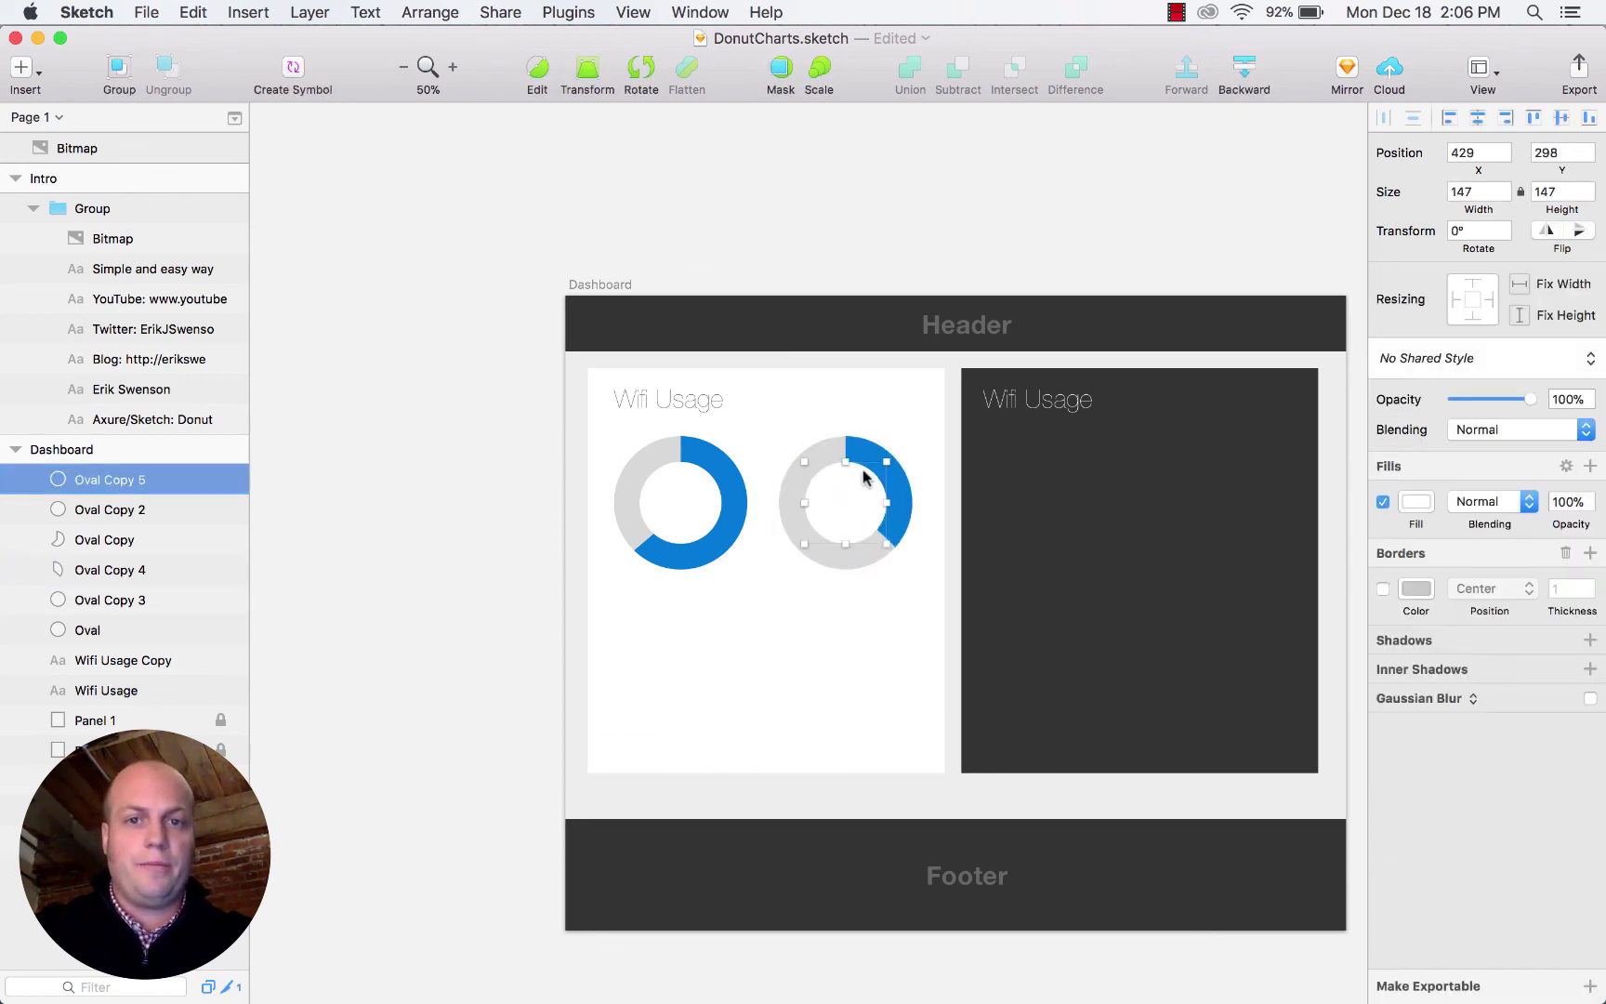
pyautogui.keyDown('shift'); pyautogui.click(859, 457); pyautogui.keyUp('shift')
pyautogui.keyDown('shift'); pyautogui.click(825, 450); pyautogui.keyUp('shift')
pyautogui.moveTo(818, 455); pyautogui.dragTo(1187, 463)
# Fill the dark-panel donut's centre circle with dark #333333.
pyautogui.click(1133, 591)
pyautogui.click(1218, 502)
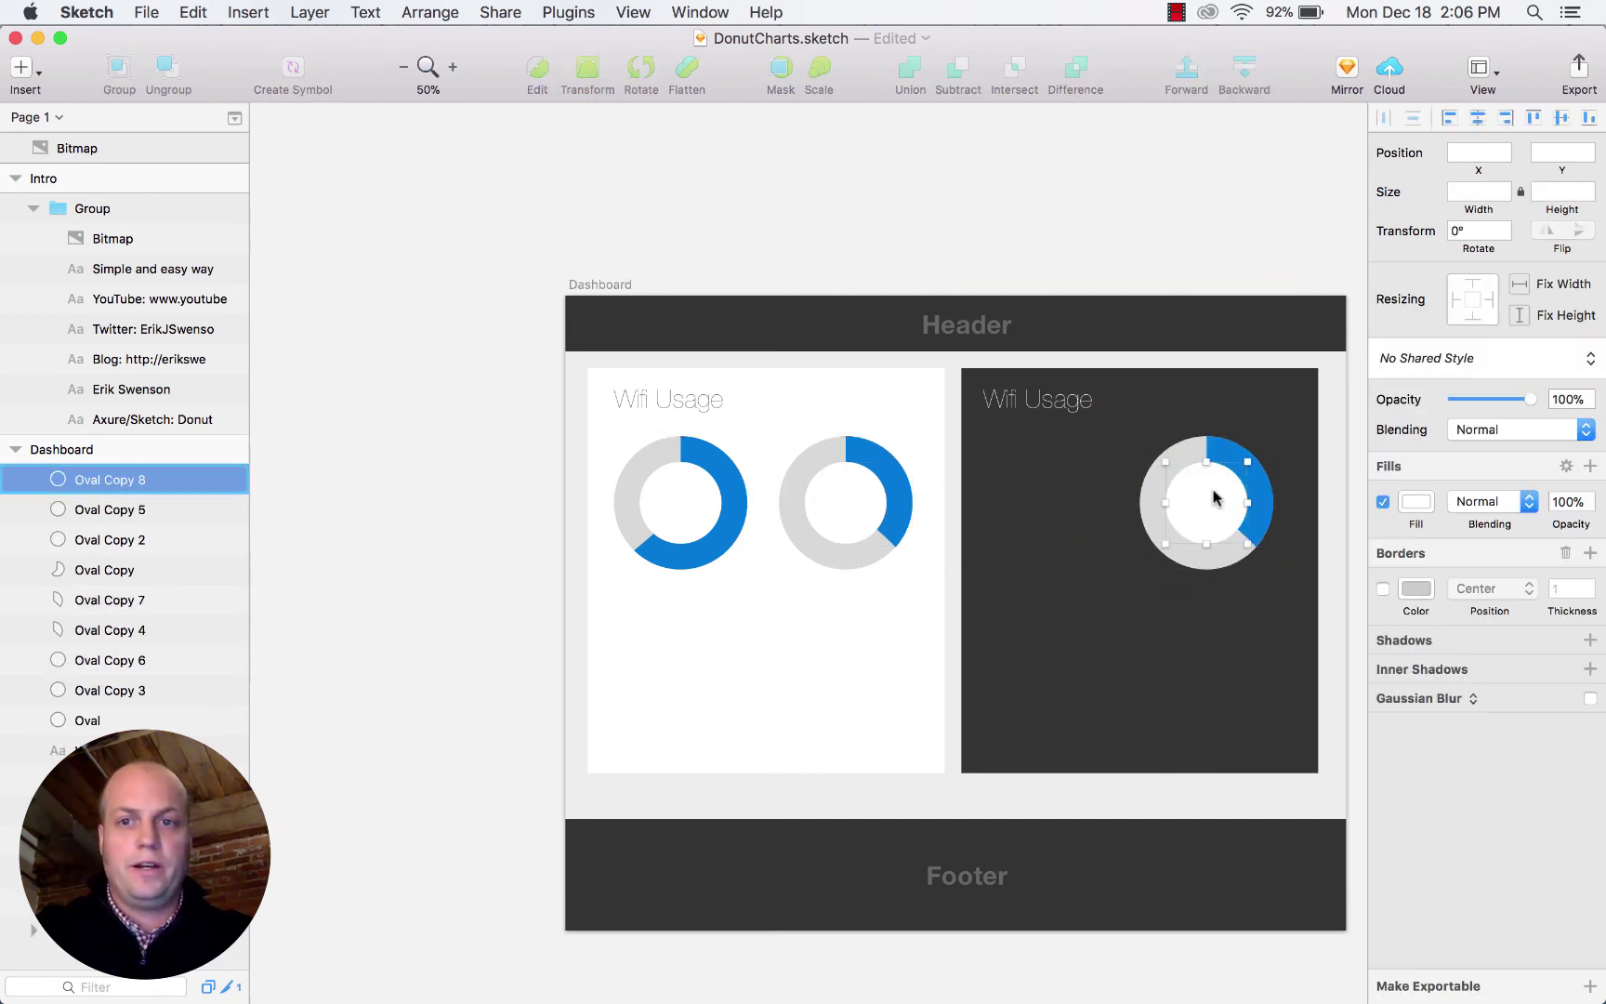
pyautogui.click(1414, 507)
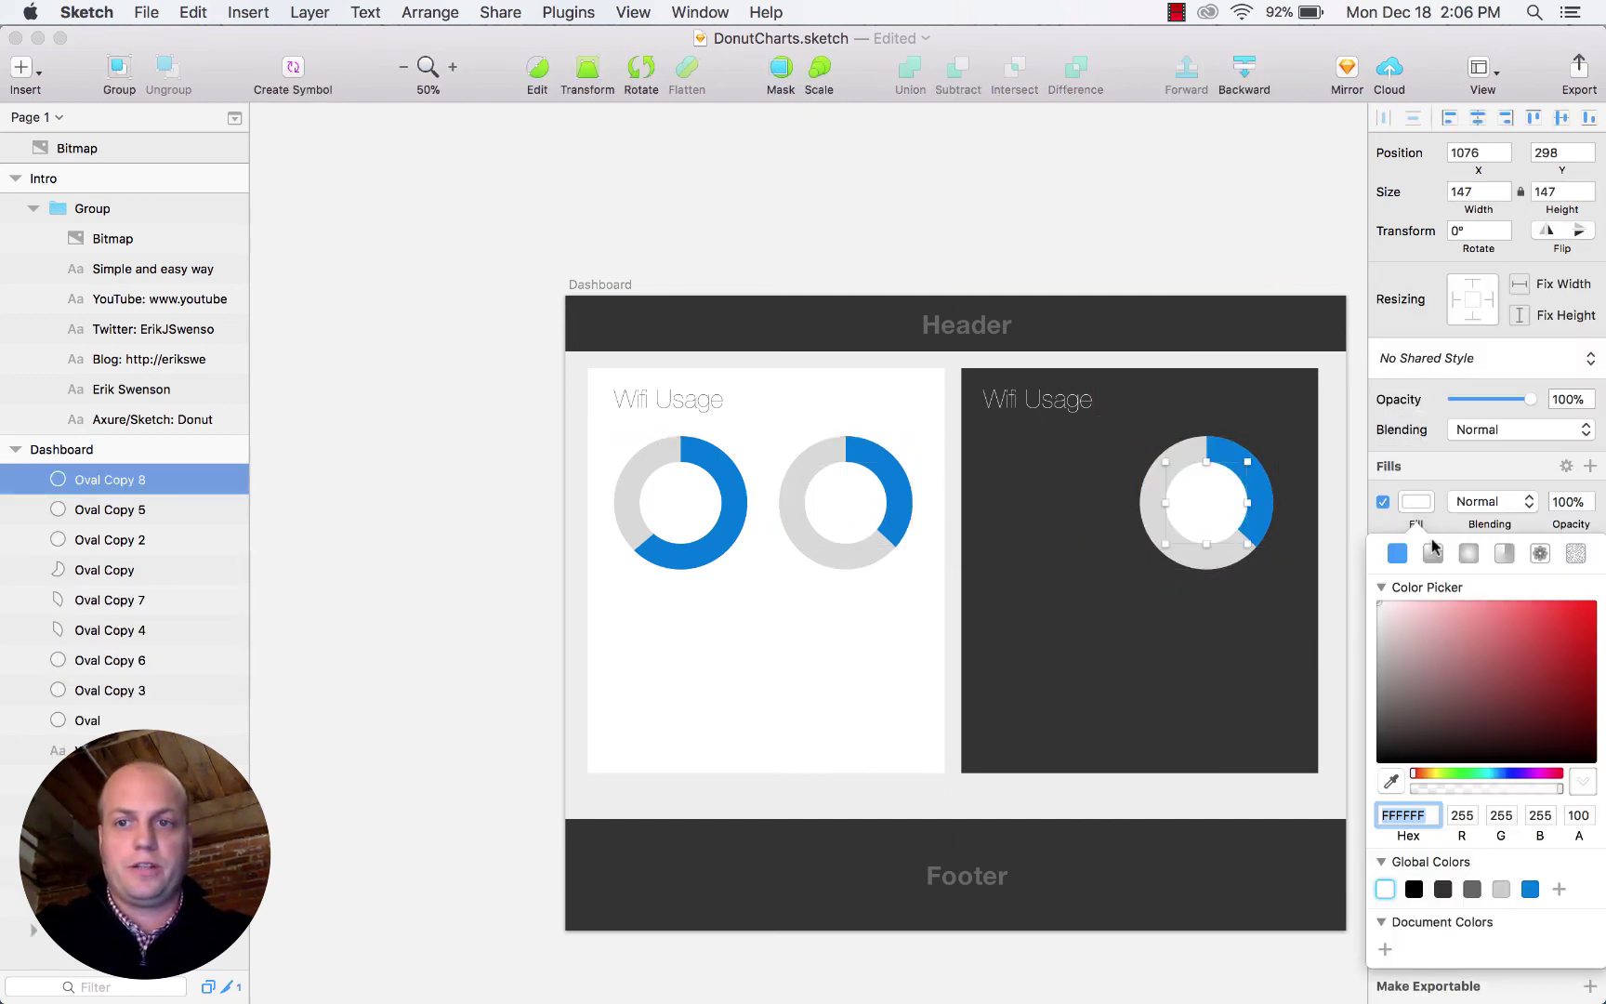
pyautogui.click(1441, 889)
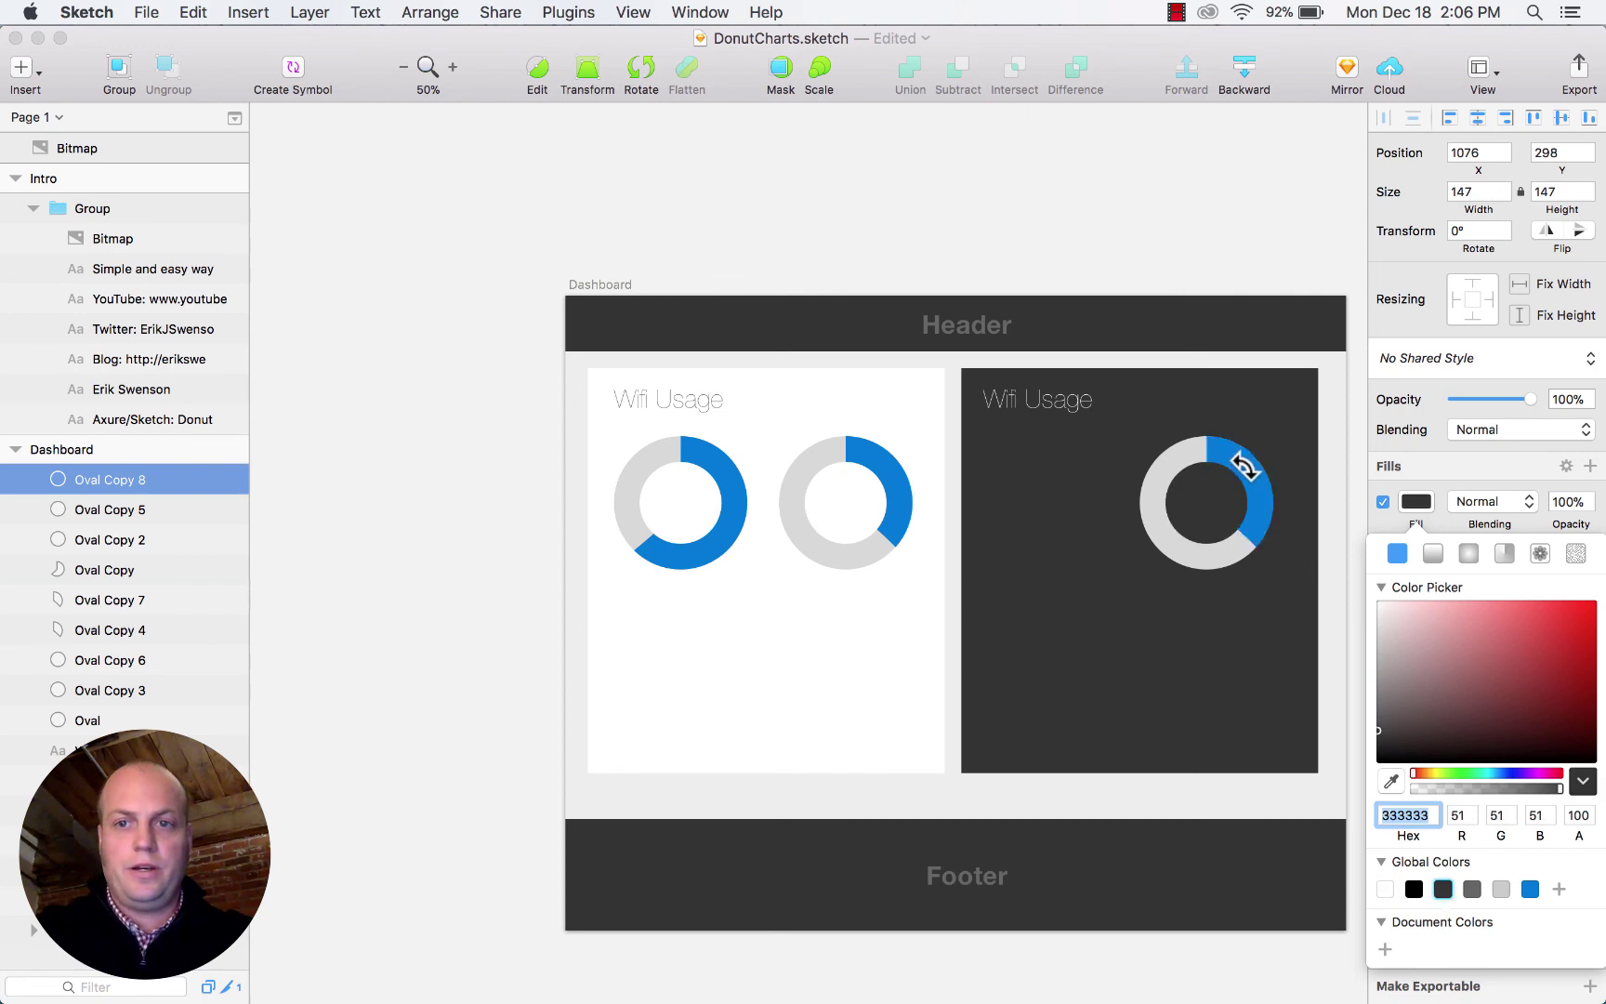
# Recolour the dark-panel donut's blue segment to #666666 grey.
pyautogui.click(1218, 458)
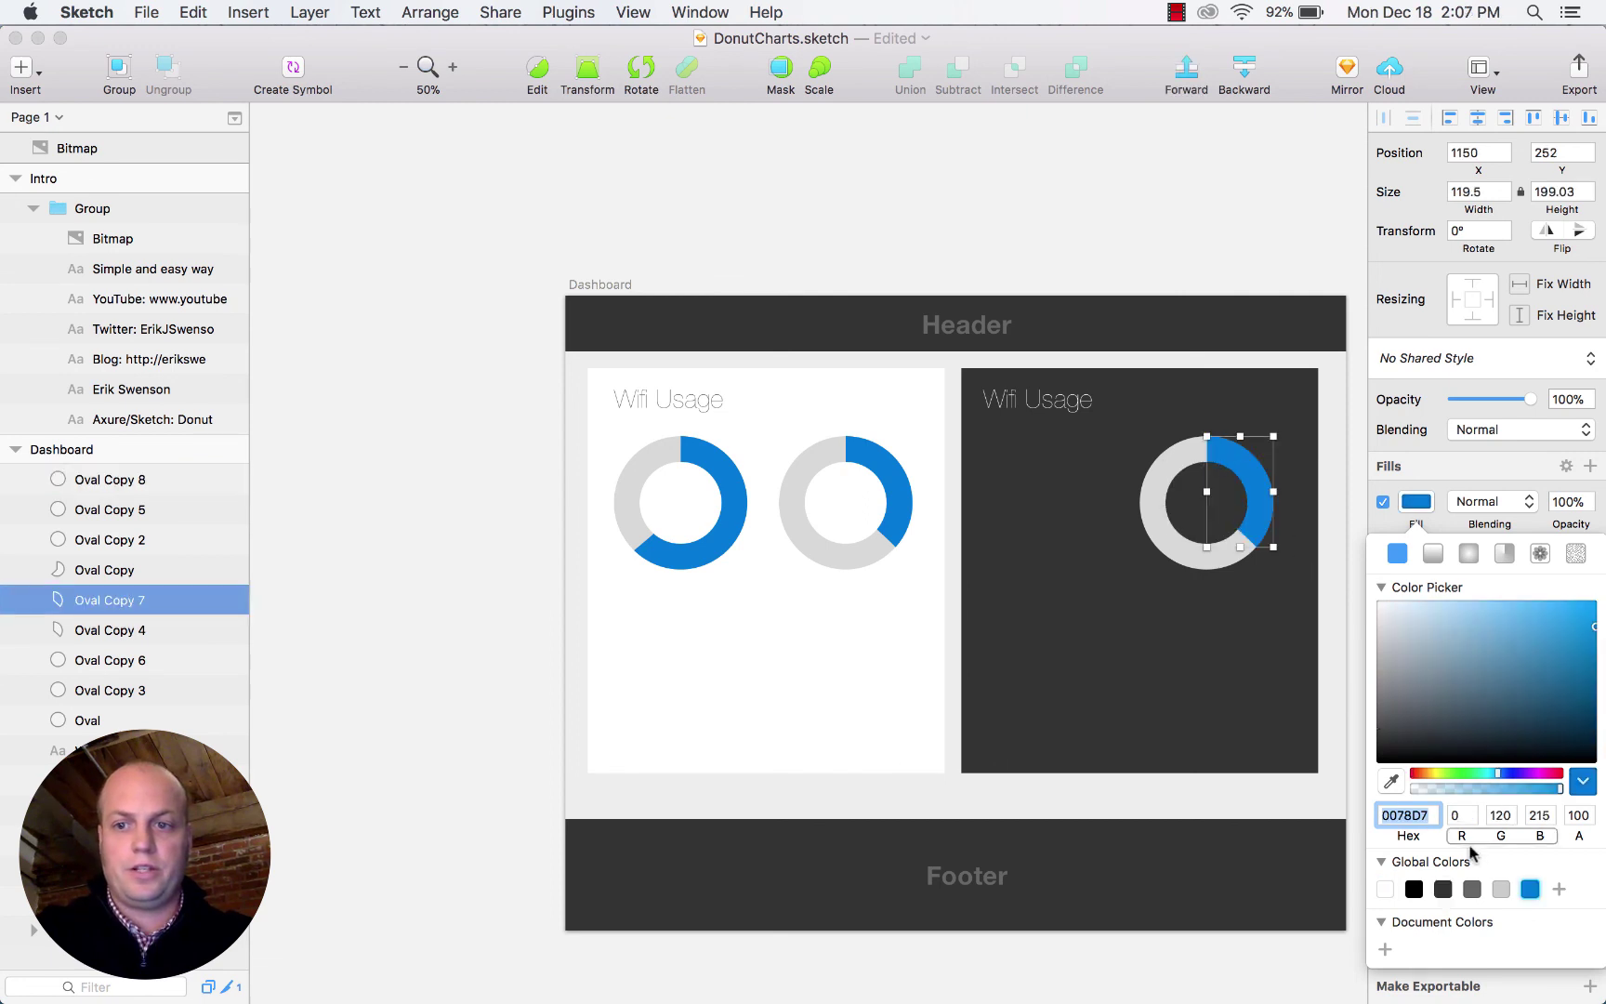
pyautogui.click(1501, 889)
pyautogui.click(1471, 890)
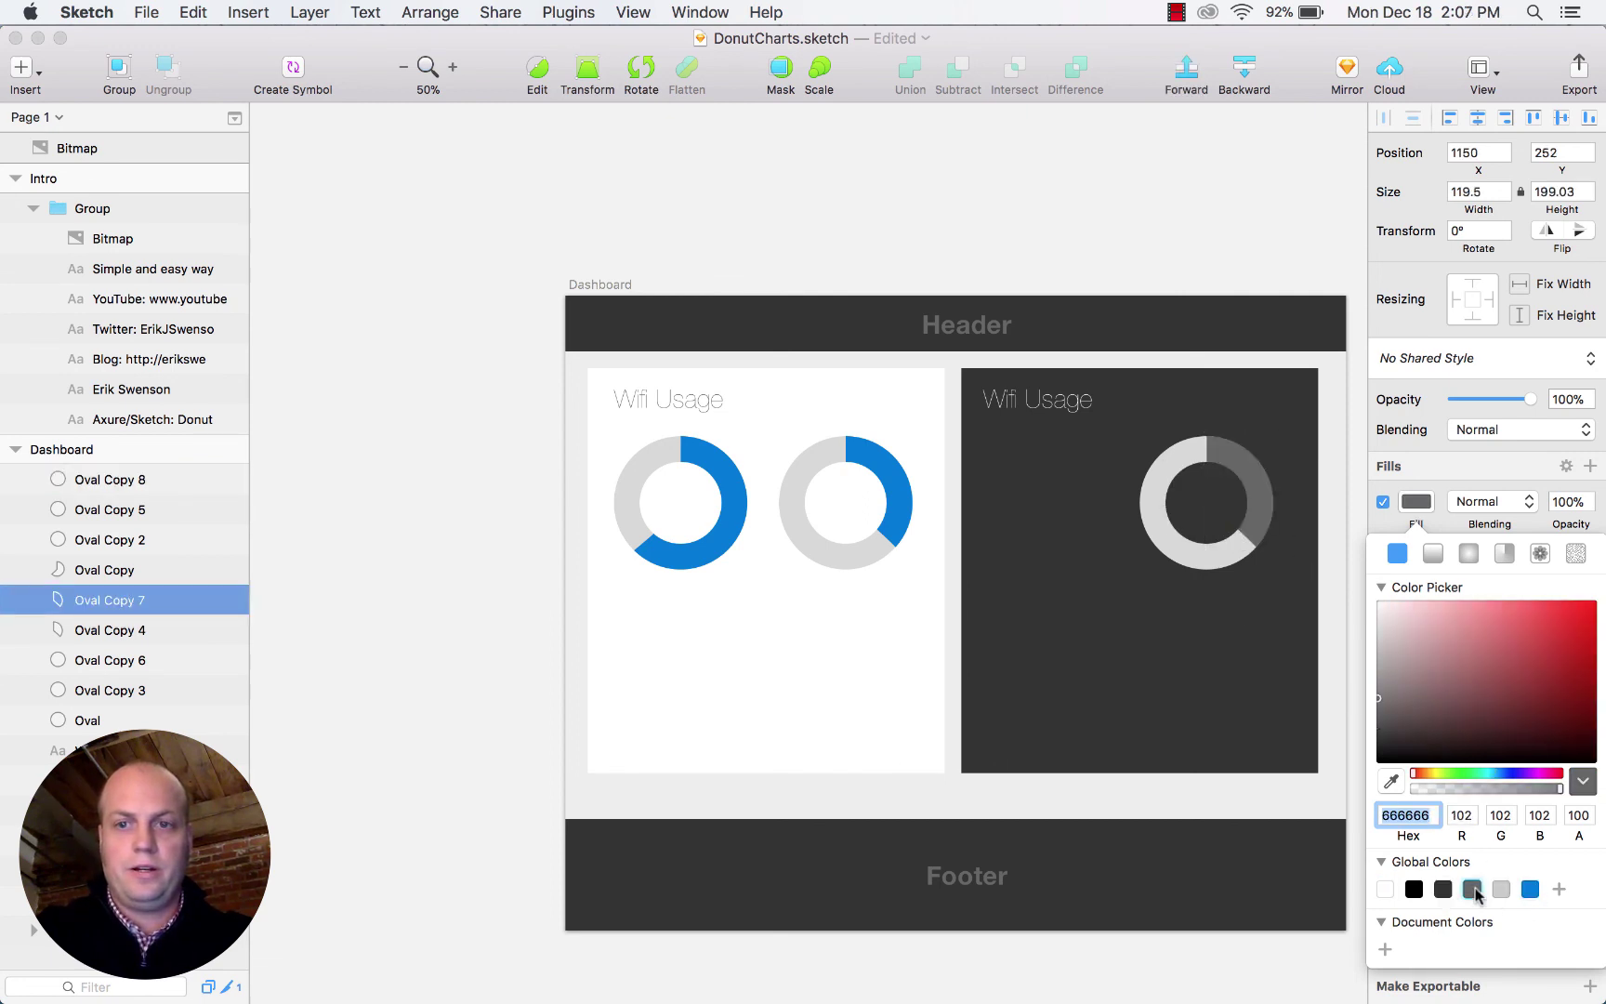
pyautogui.click(1122, 116)
pyautogui.moveTo(1092, 527); pyautogui.dragTo(903, 395)
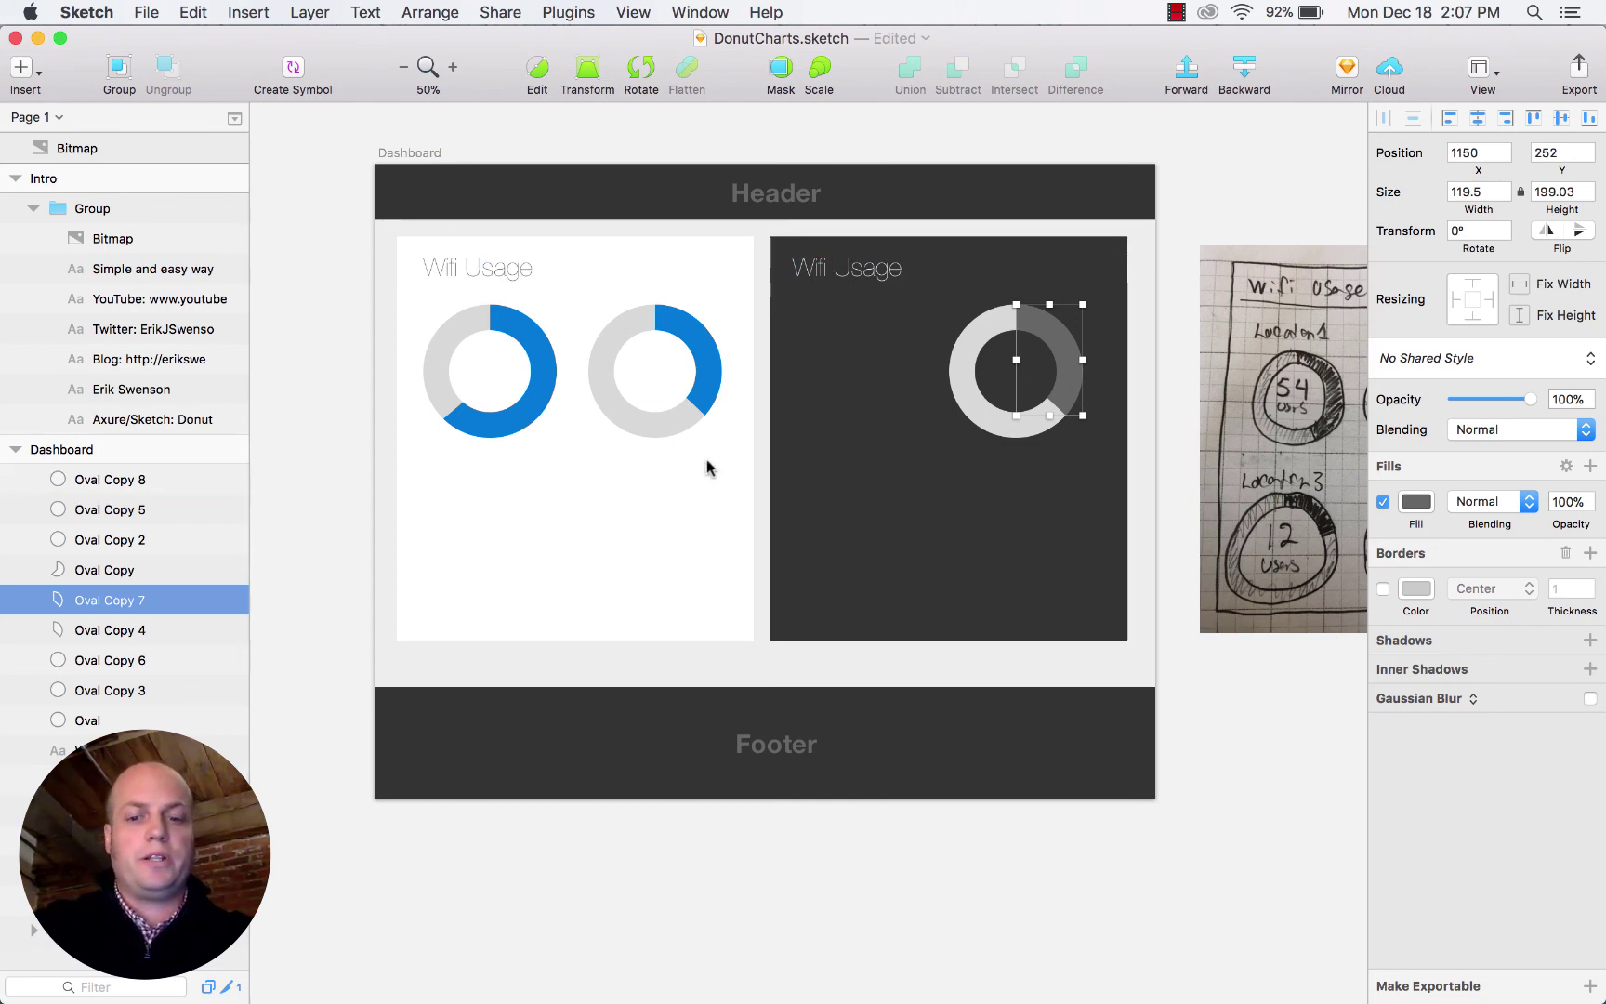
pyautogui.press('super+0')
pyautogui.moveTo(669, 333); pyautogui.dragTo(954, 620)
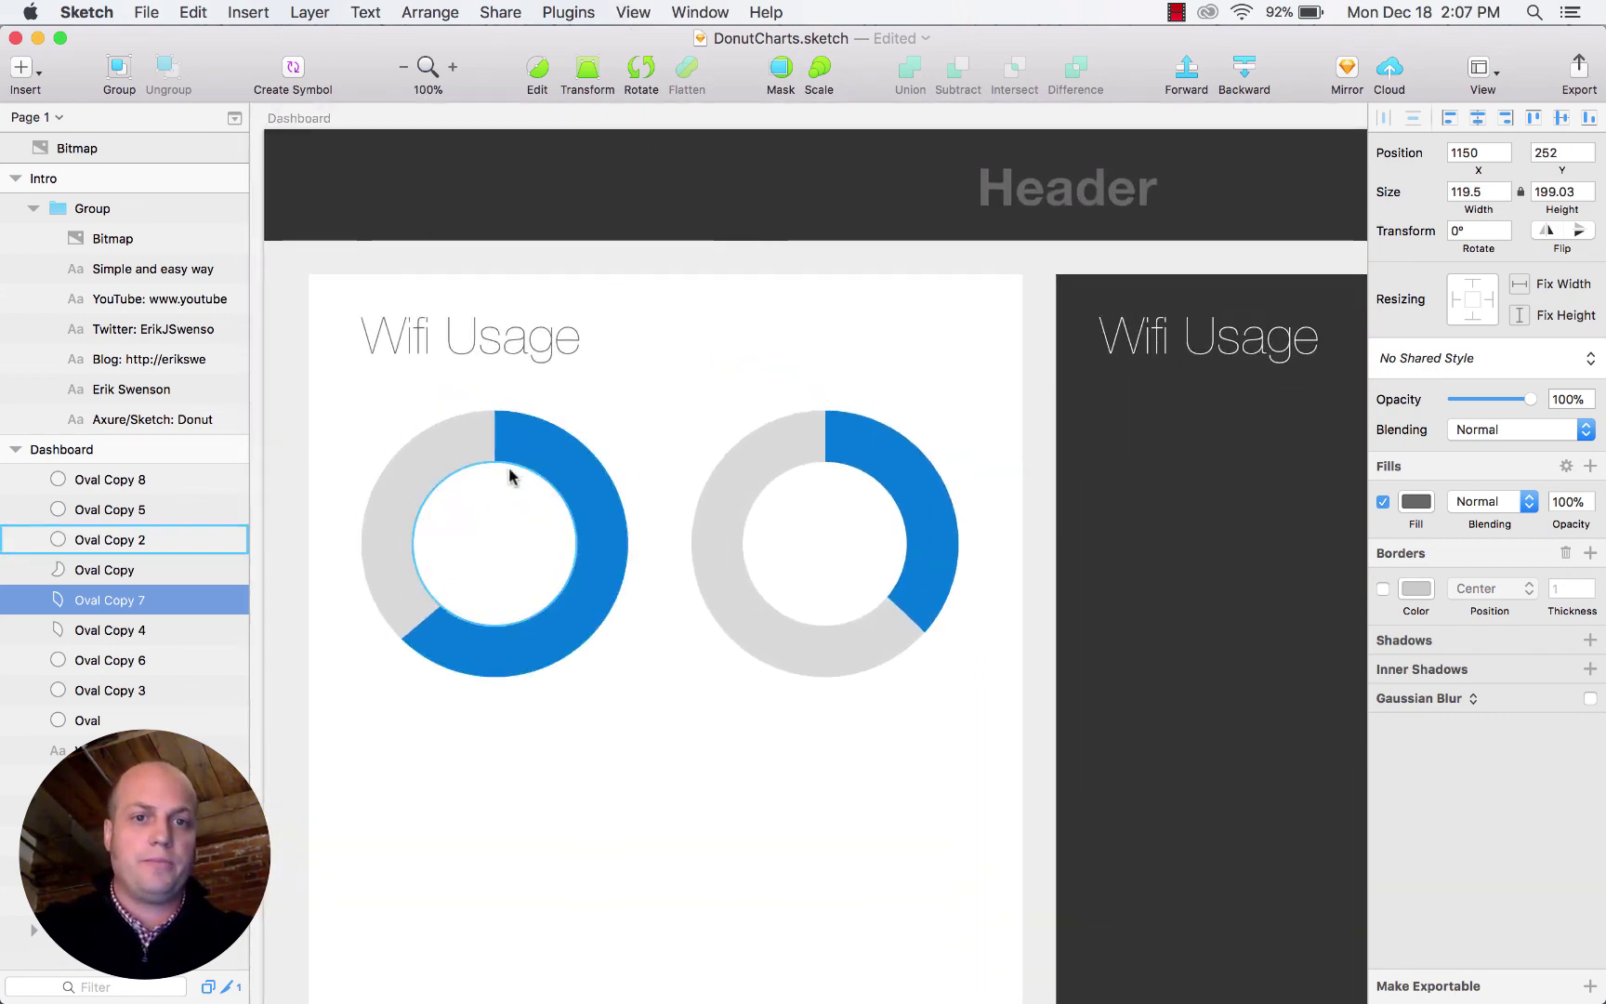
pyautogui.press('super+minus')
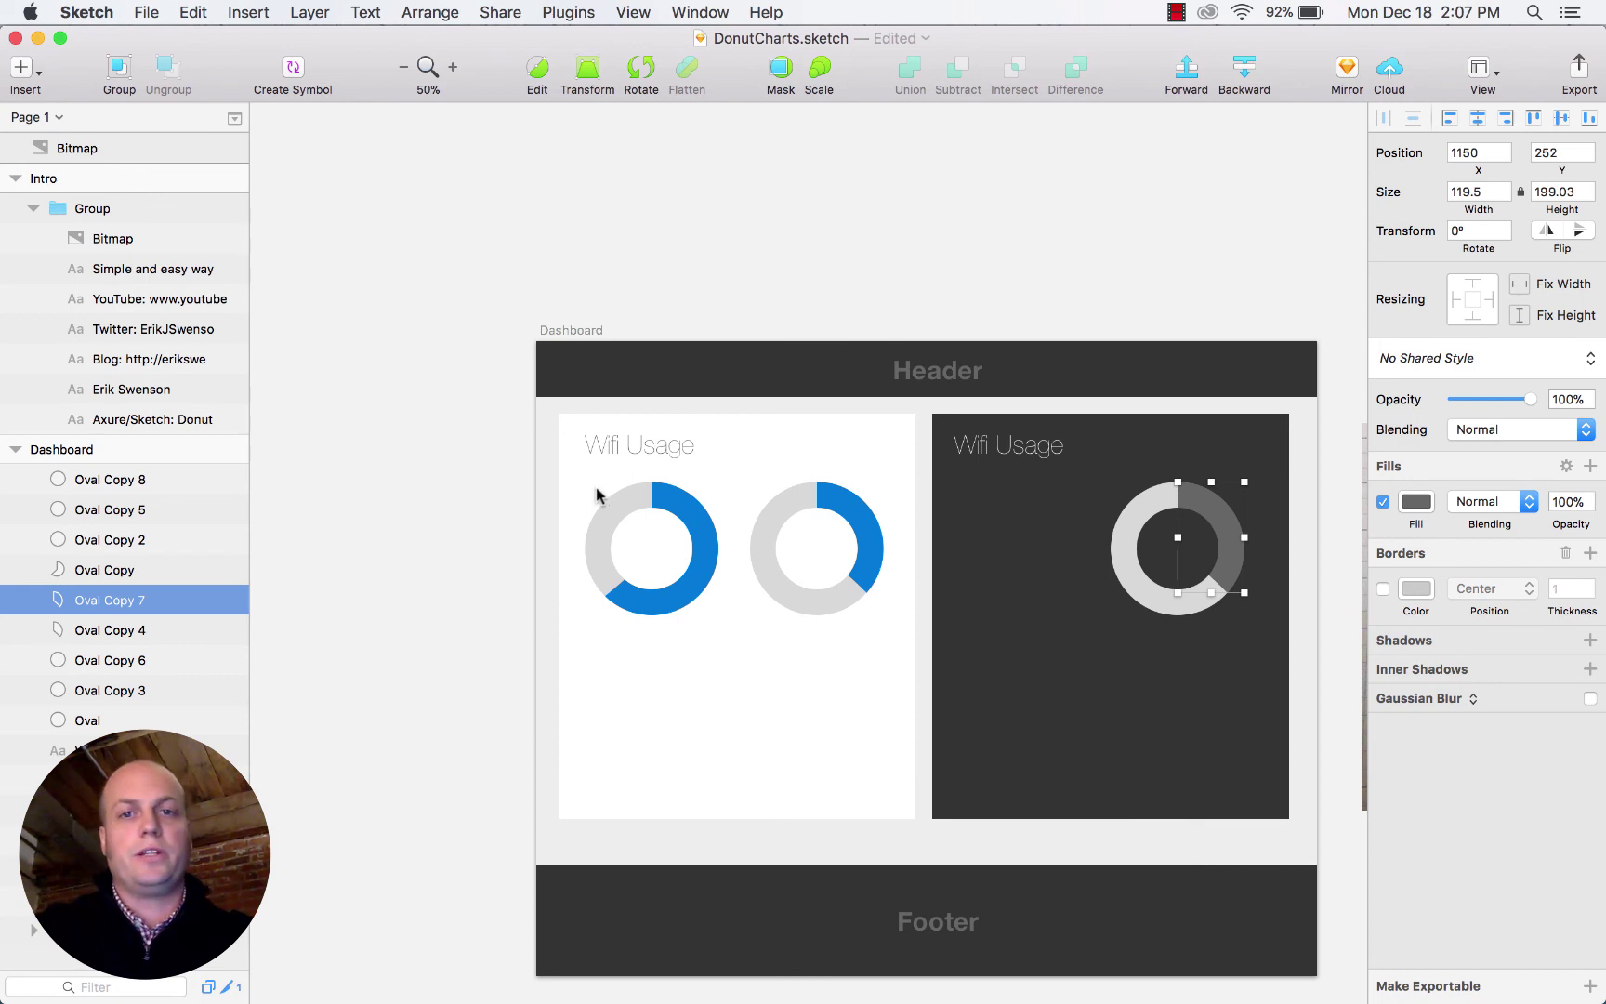
pyautogui.click(823, 284)
pyautogui.moveTo(971, 446); pyautogui.dragTo(810, 280)
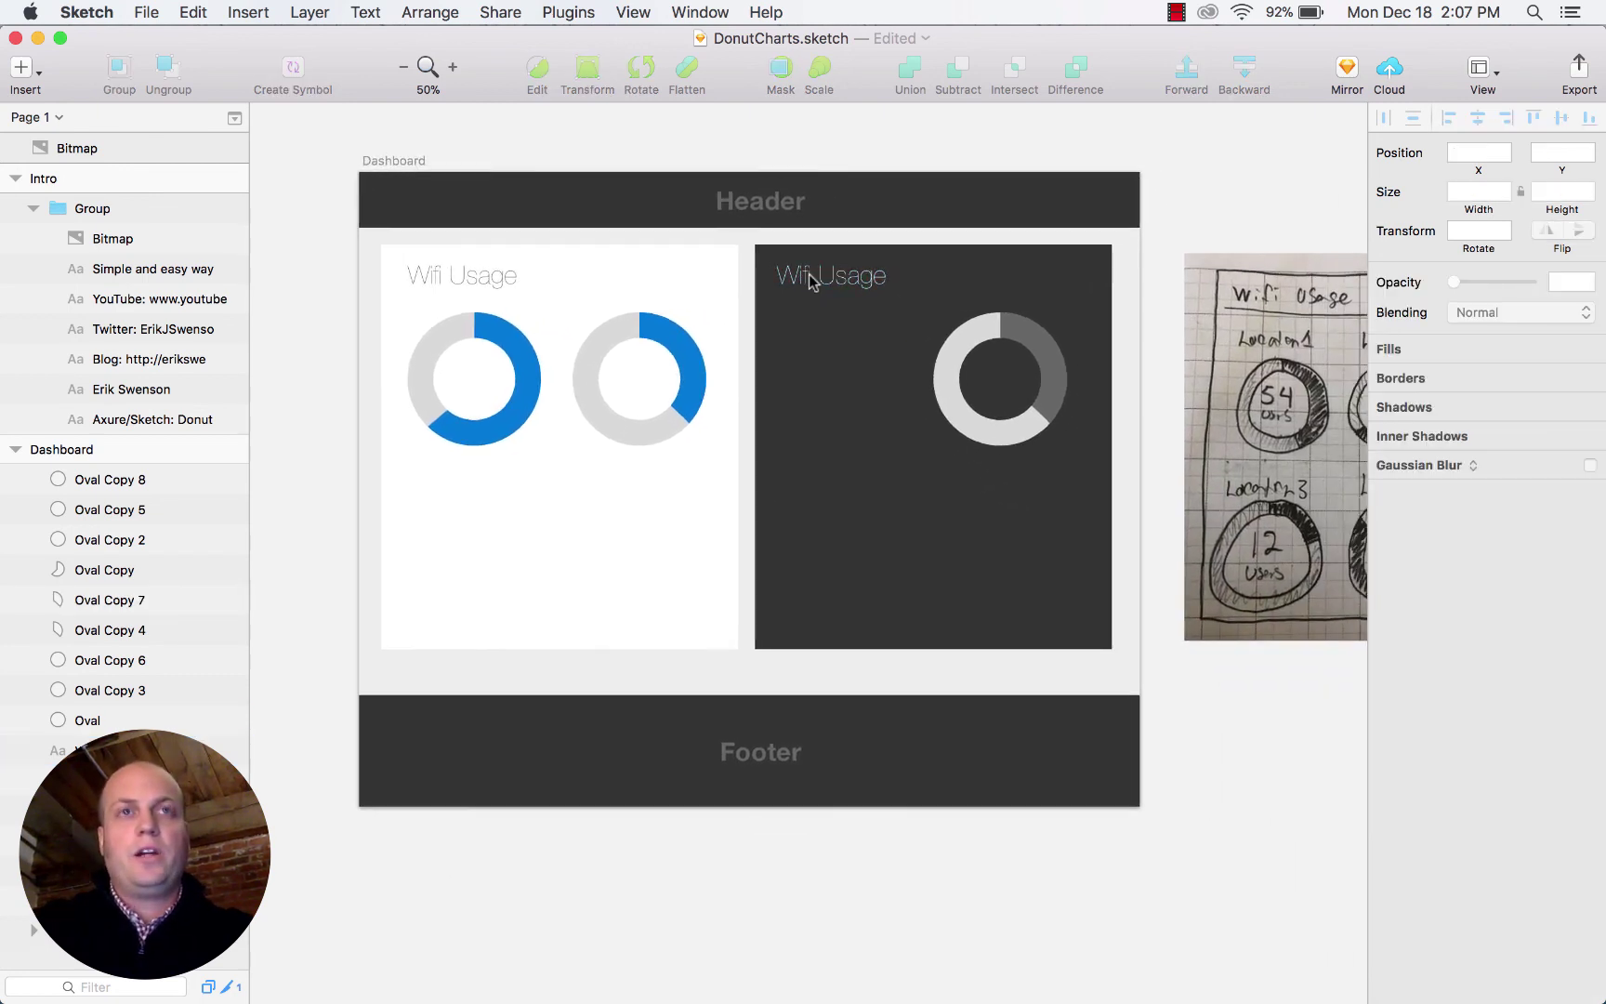